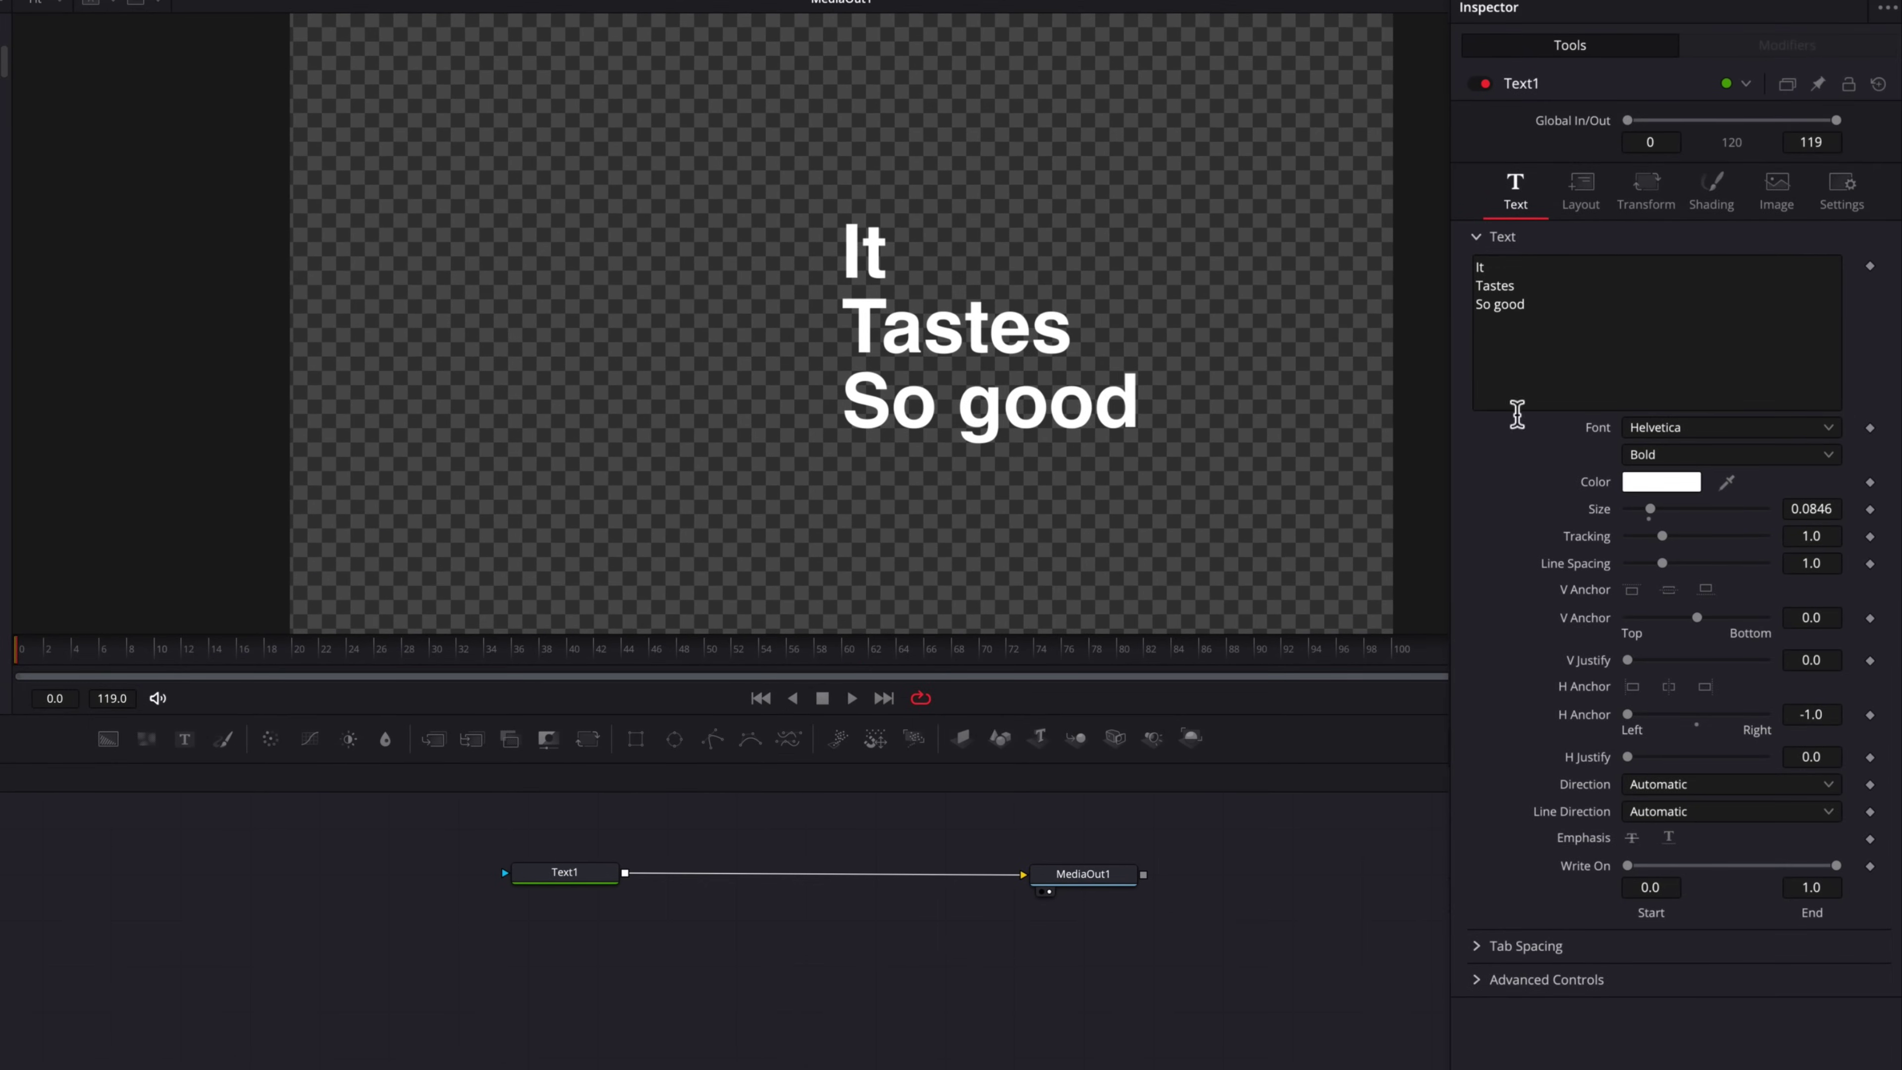
Add a Follower modifier to the styled text of Text1 and open its modifier settings.
{"action": "left_click", "coordinate": [1623, 298]}
{"action": "right_click", "coordinate": [1627, 298]}
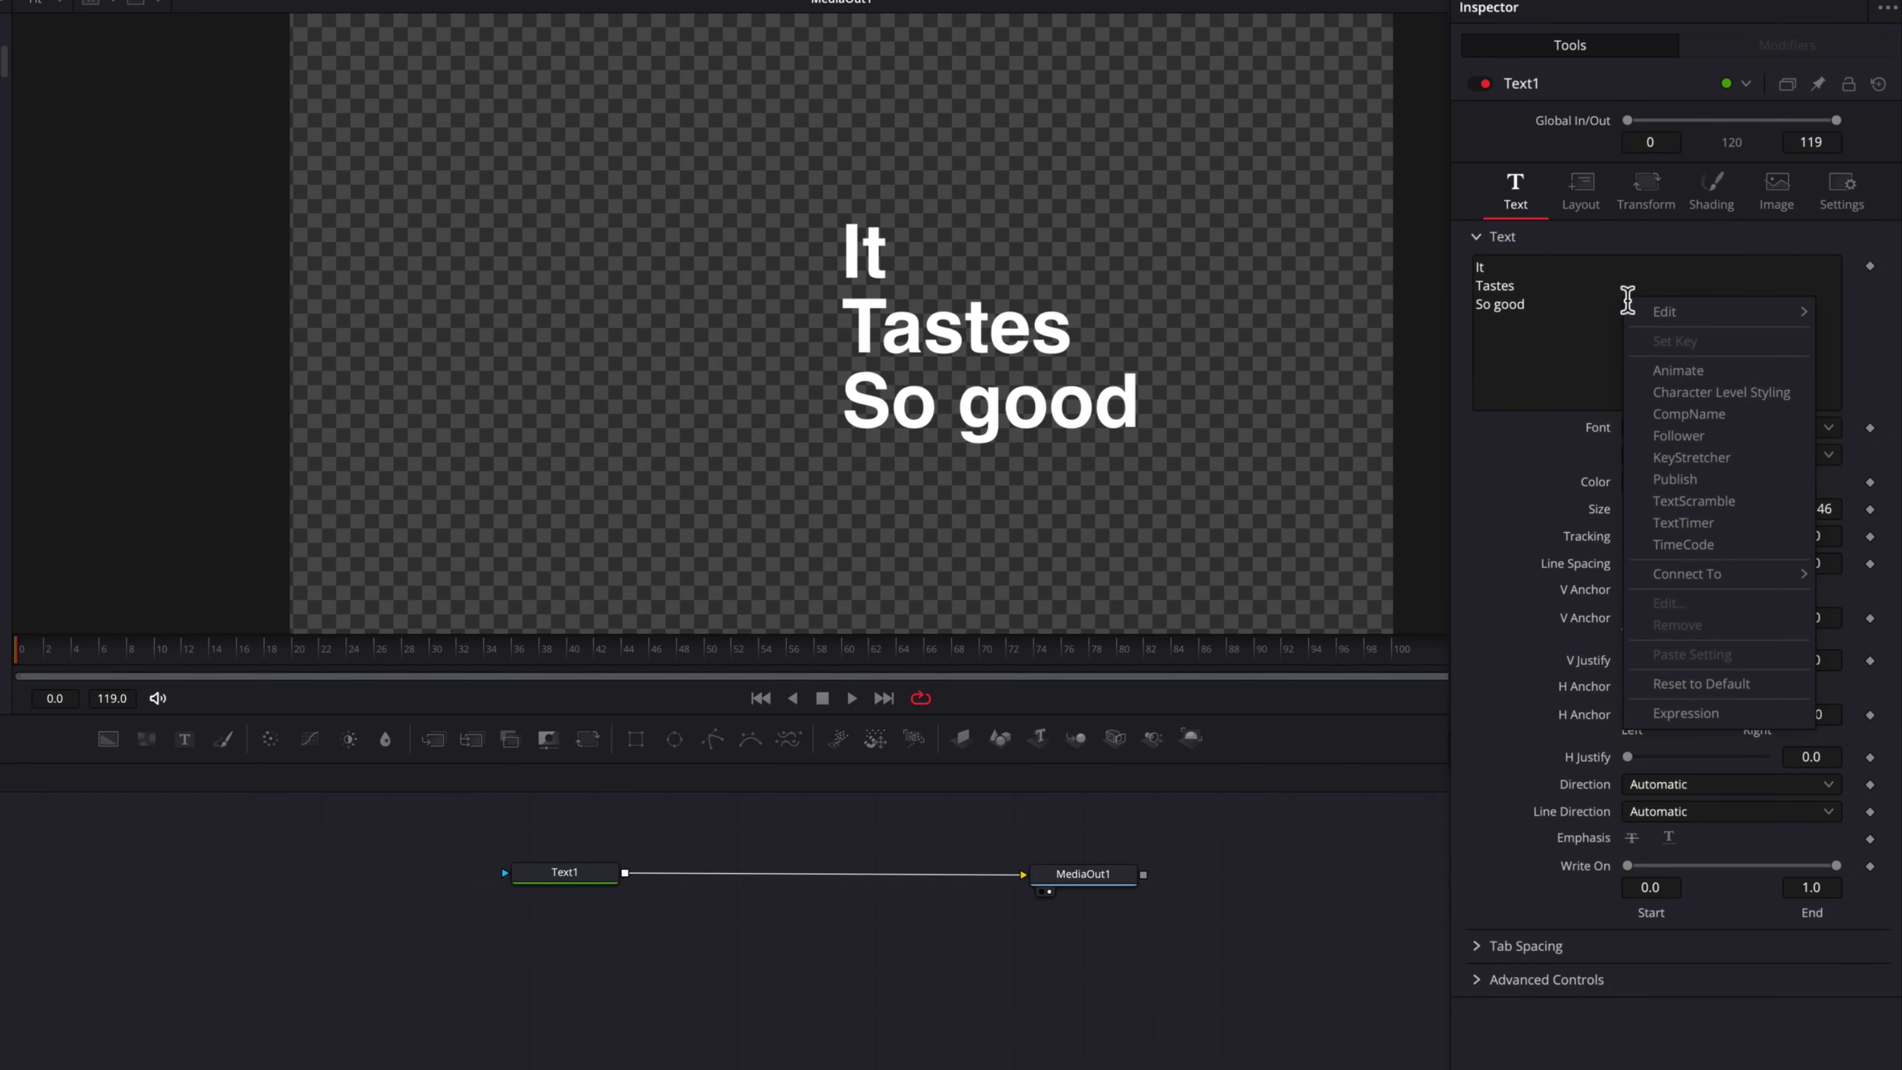
{"action": "left_click", "coordinate": [1730, 435]}
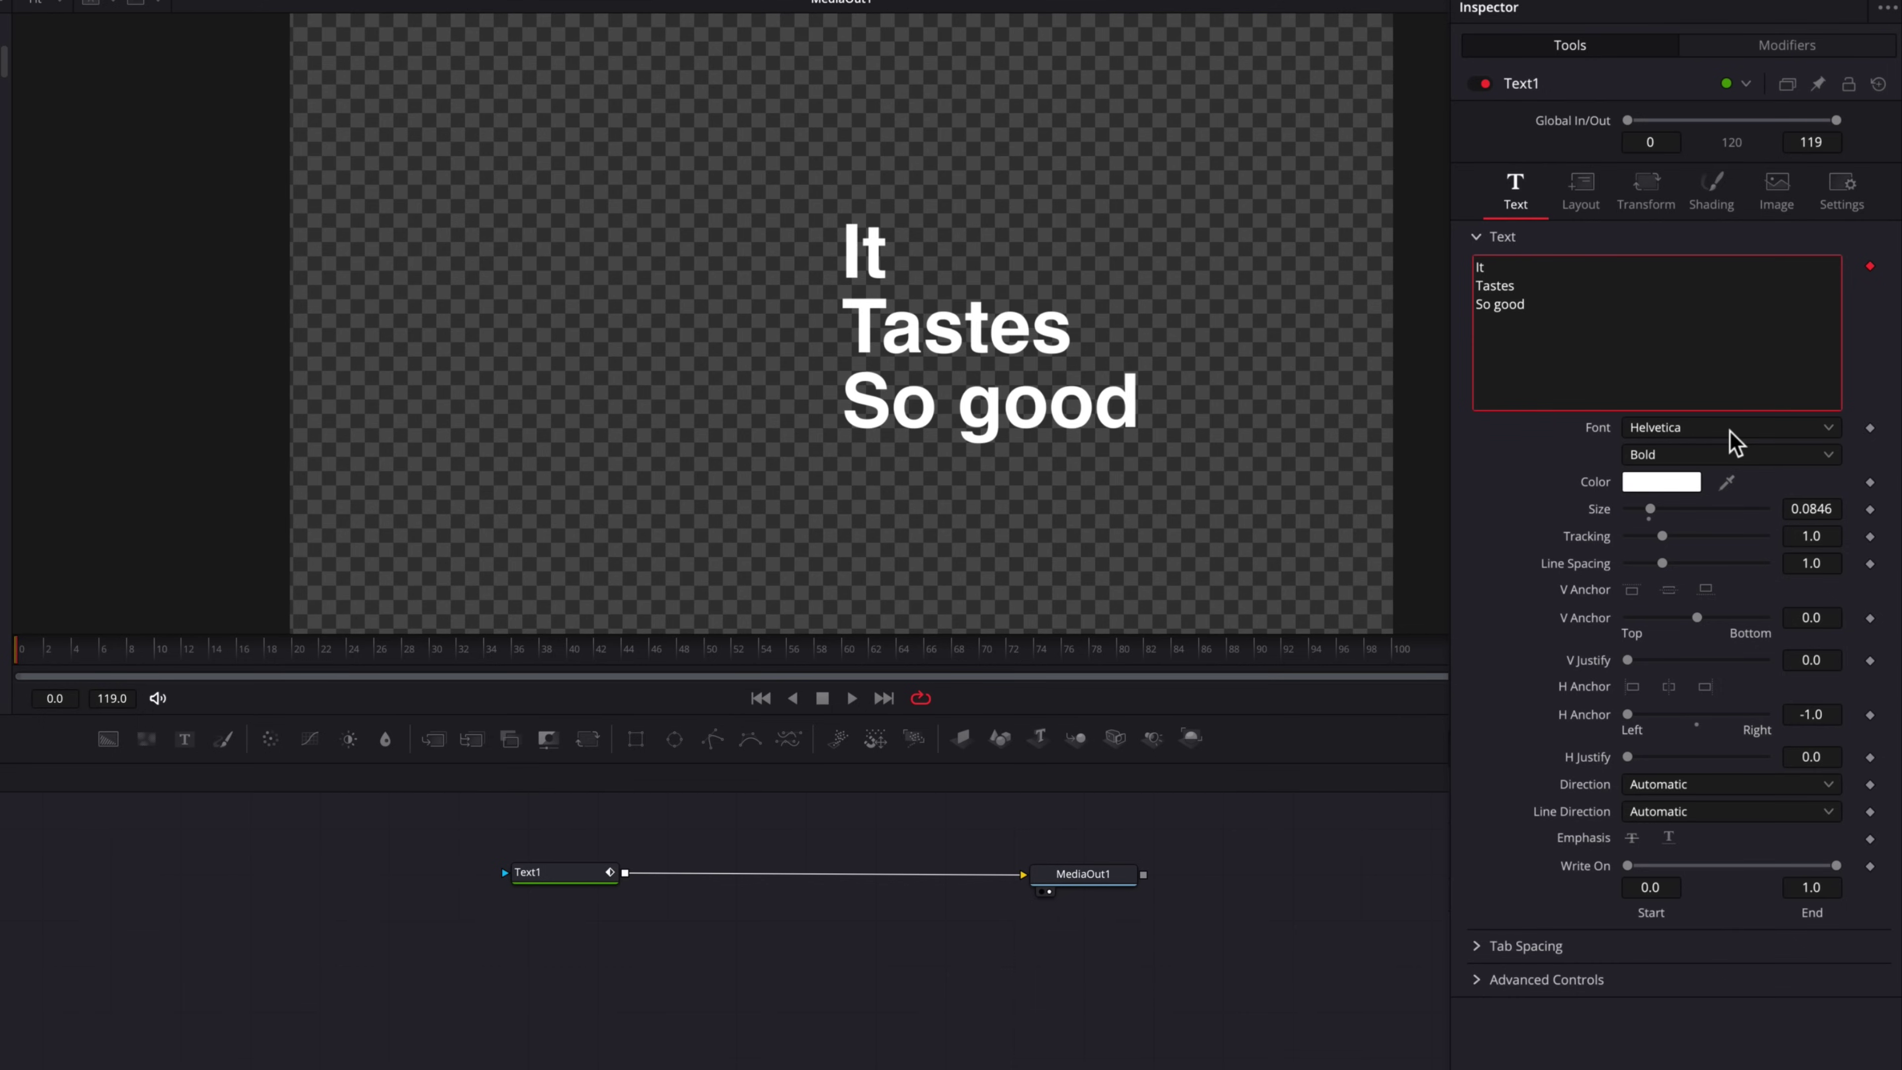
{"action": "left_click", "coordinate": [1824, 48]}
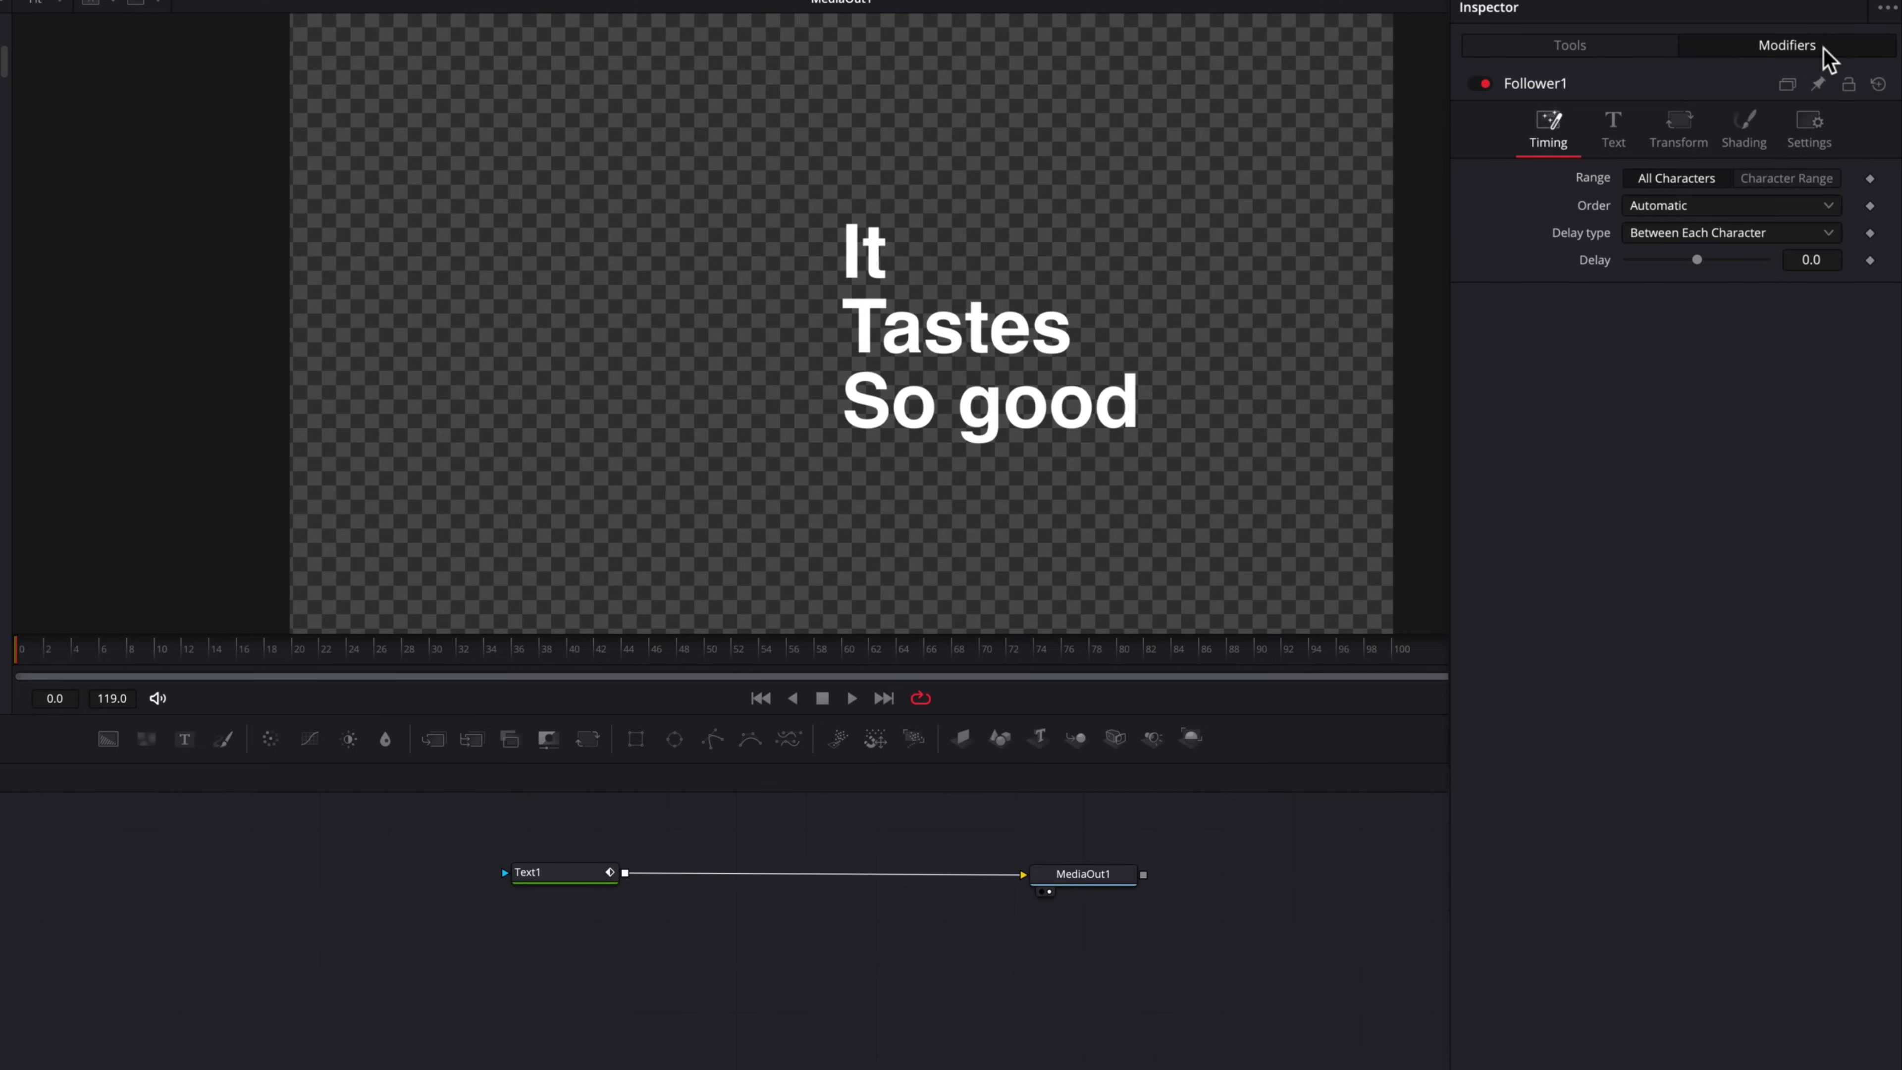
Keep the Follower's transform on Characters and keyframe its Offset at frame 0.
{"action": "left_click", "coordinate": [1685, 135]}
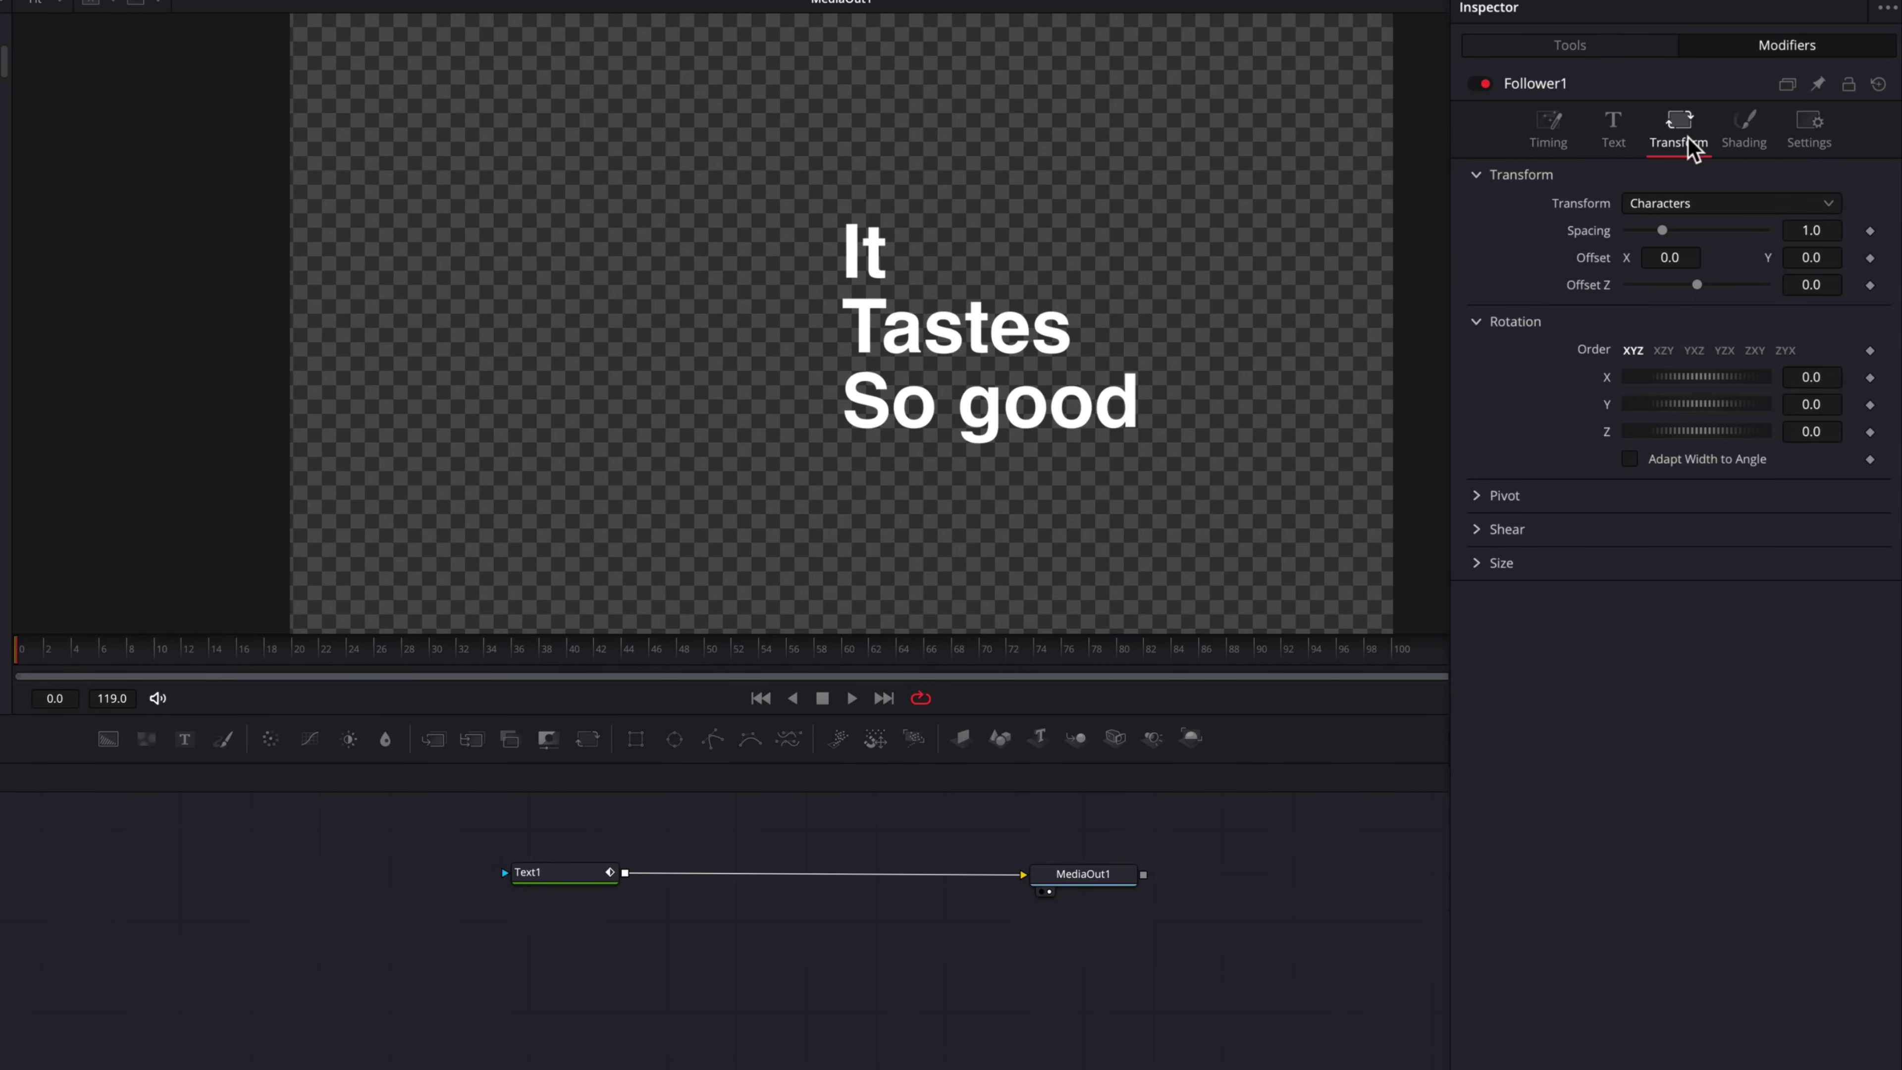
{"action": "left_click", "coordinate": [1782, 210]}
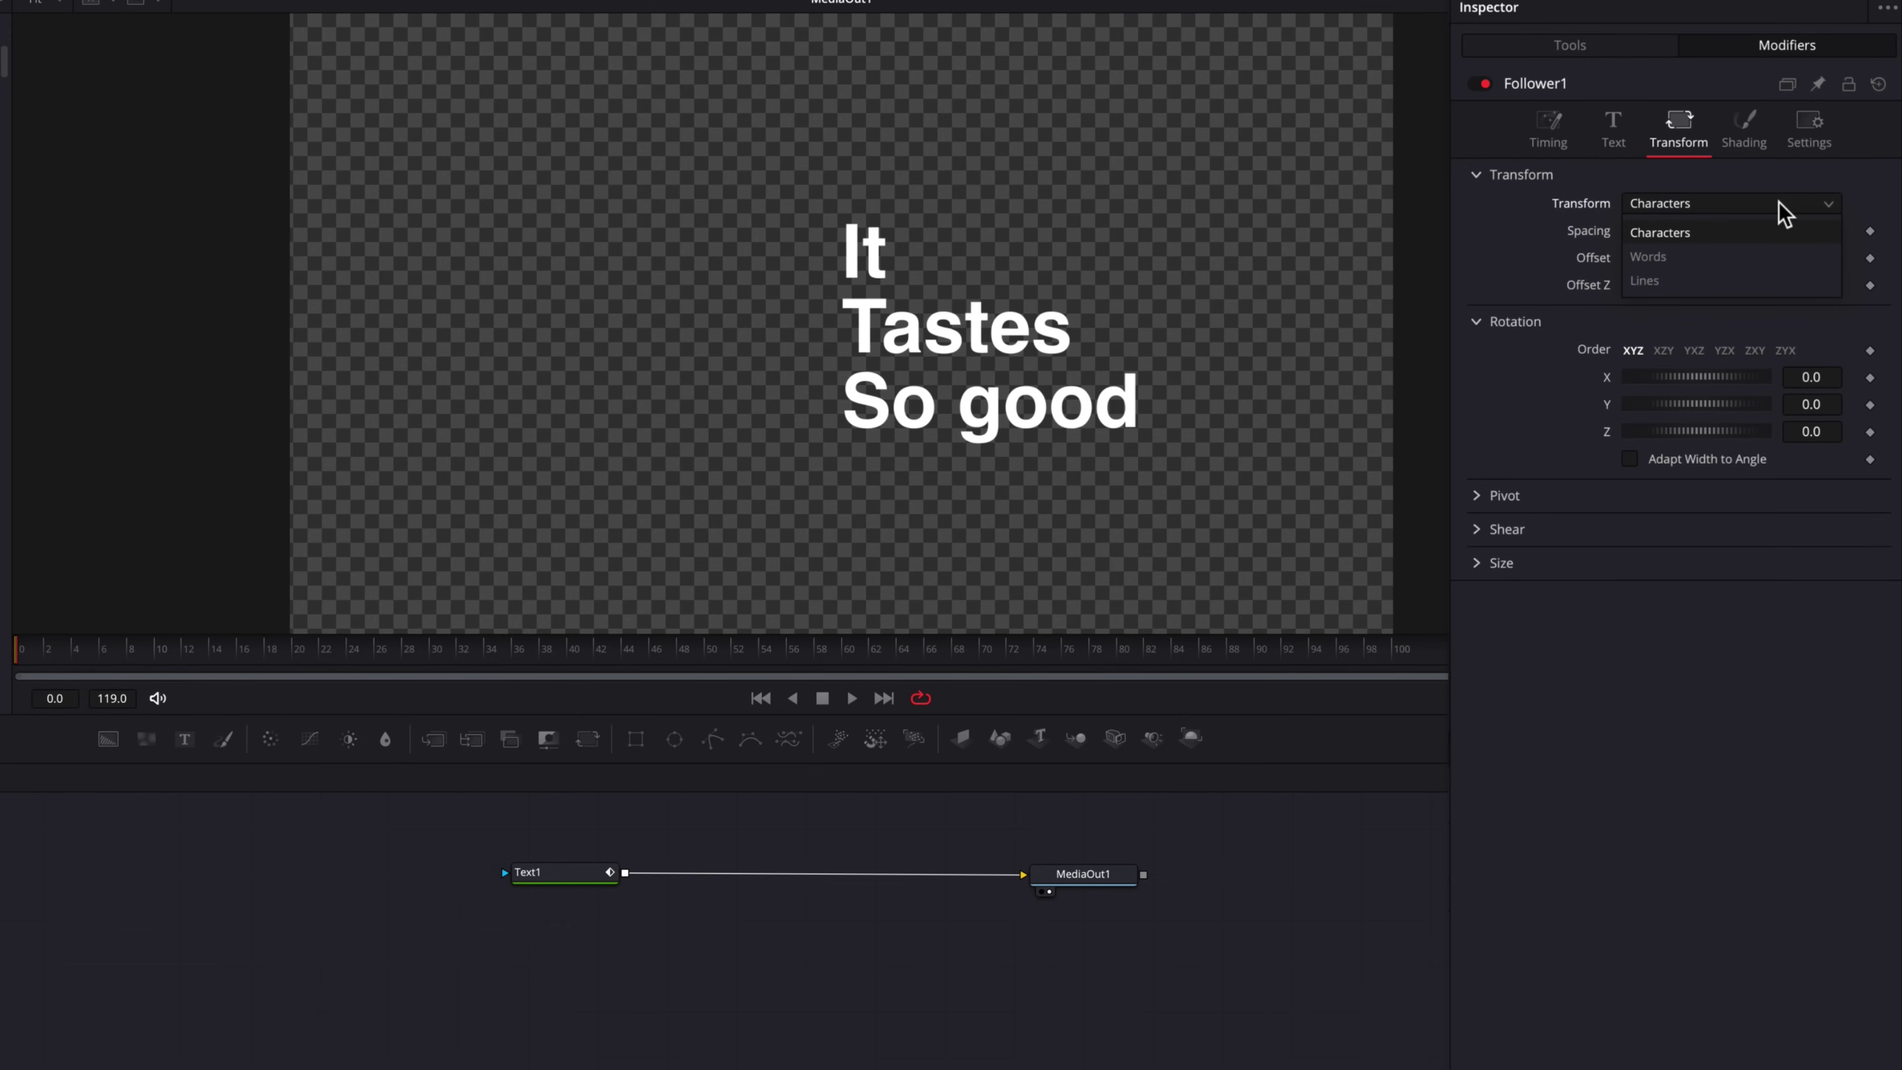
{"action": "left_click", "coordinate": [1781, 211]}
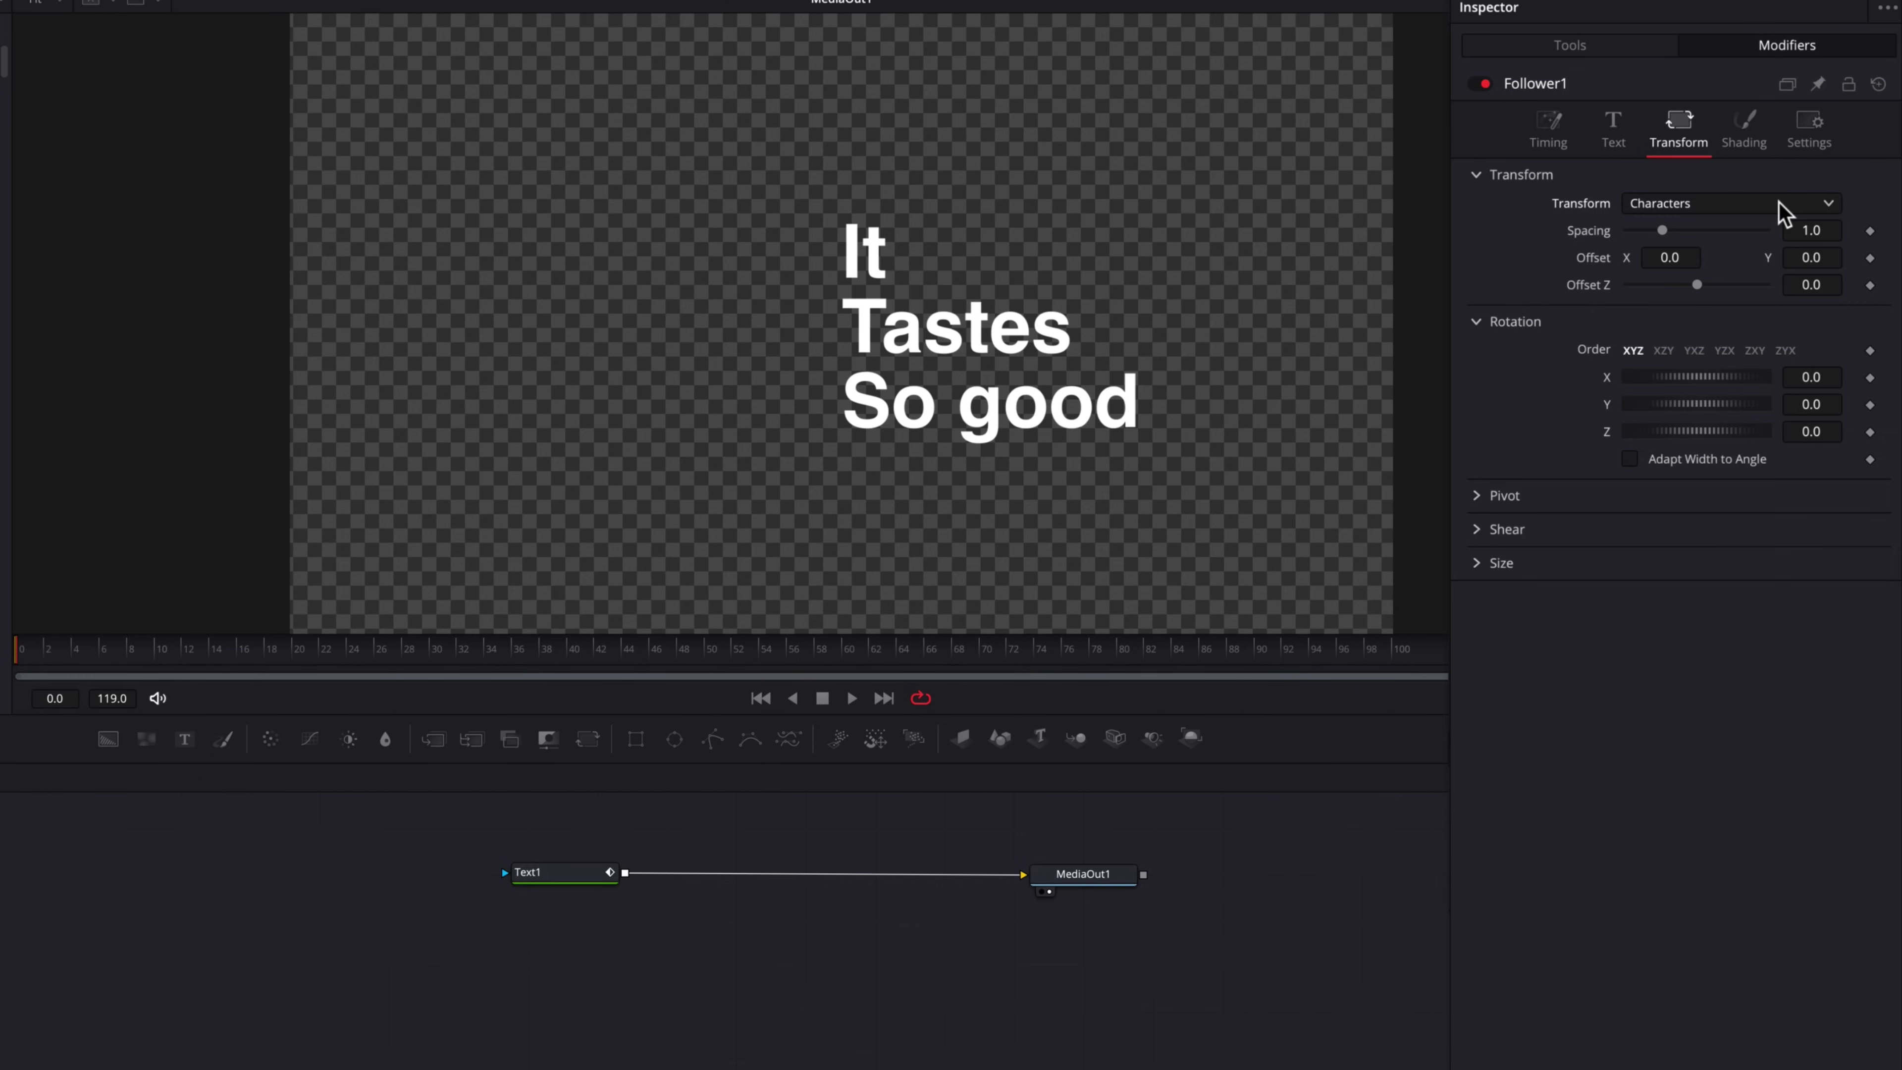
{"action": "left_click", "coordinate": [1870, 258]}
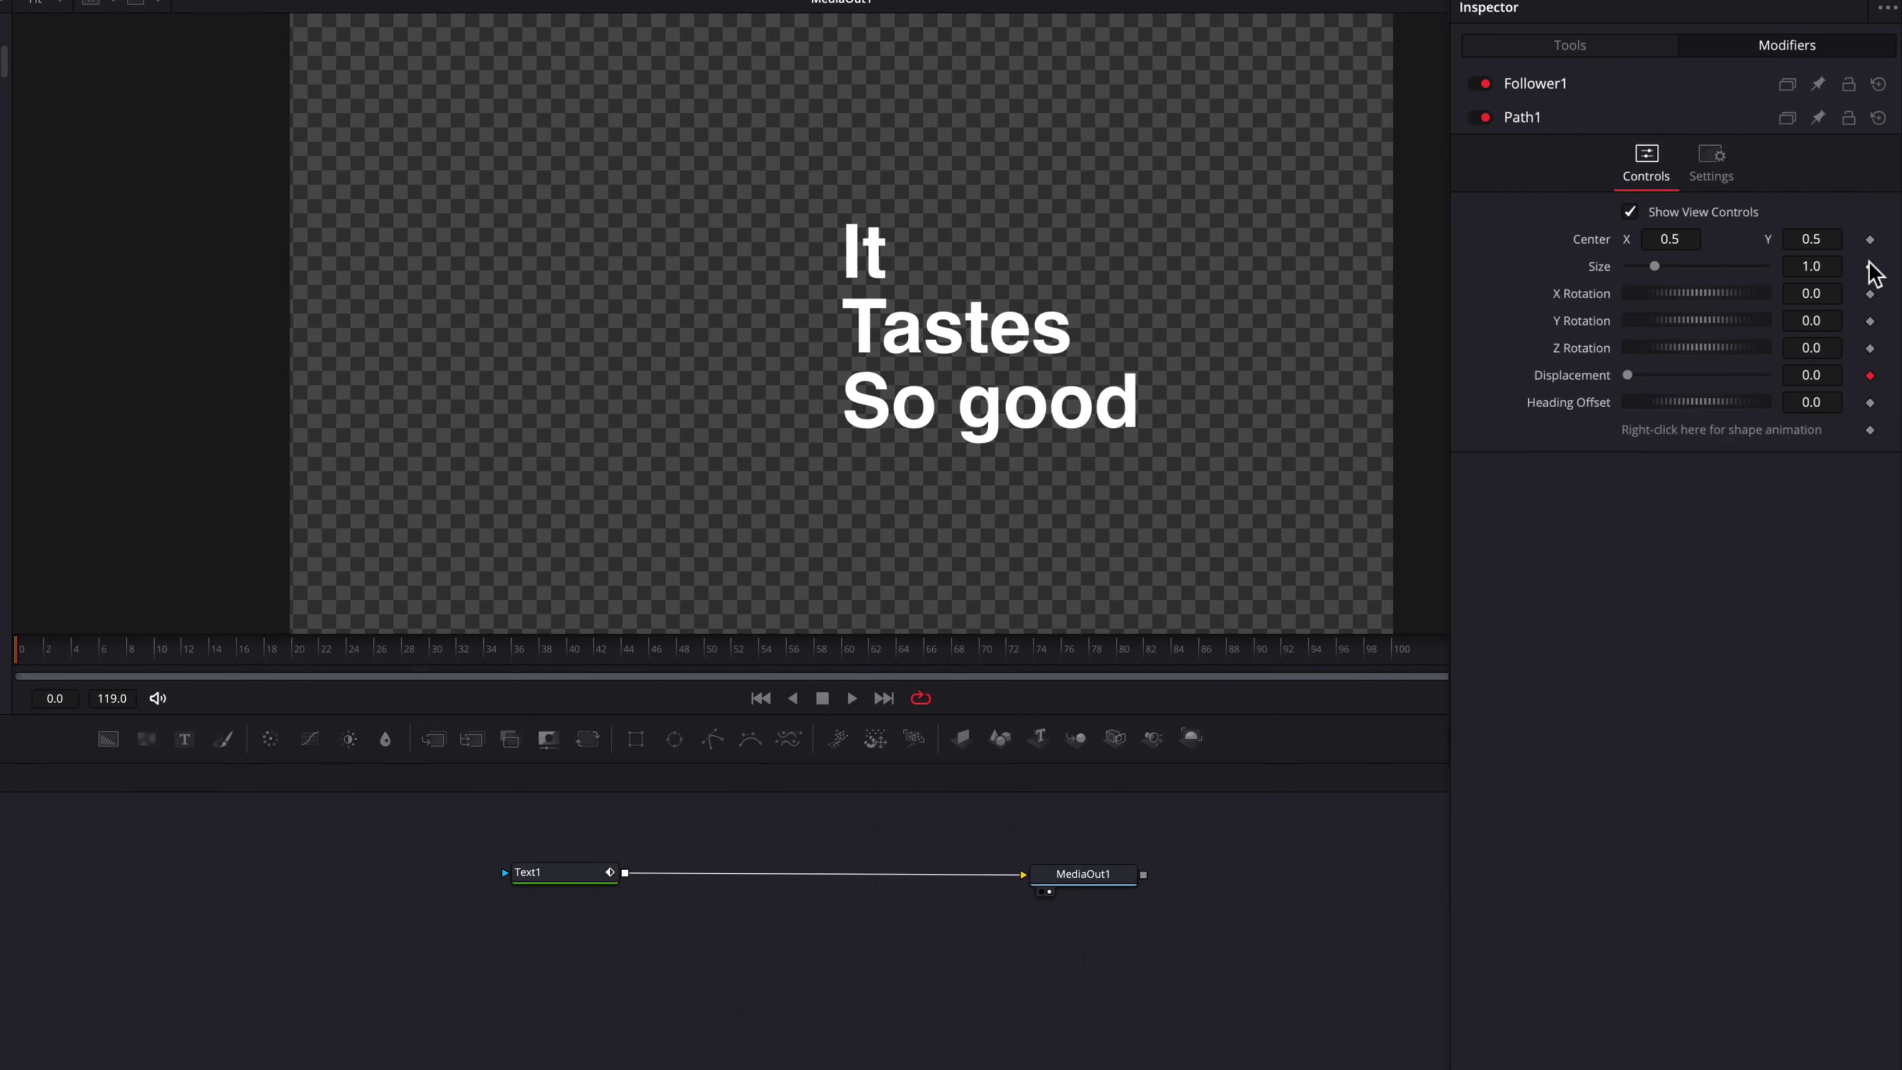
At frame 5, set the Follower's X Offset to -0.42 and scrub the movement back to frame 0.
{"action": "left_click", "coordinate": [1671, 91]}
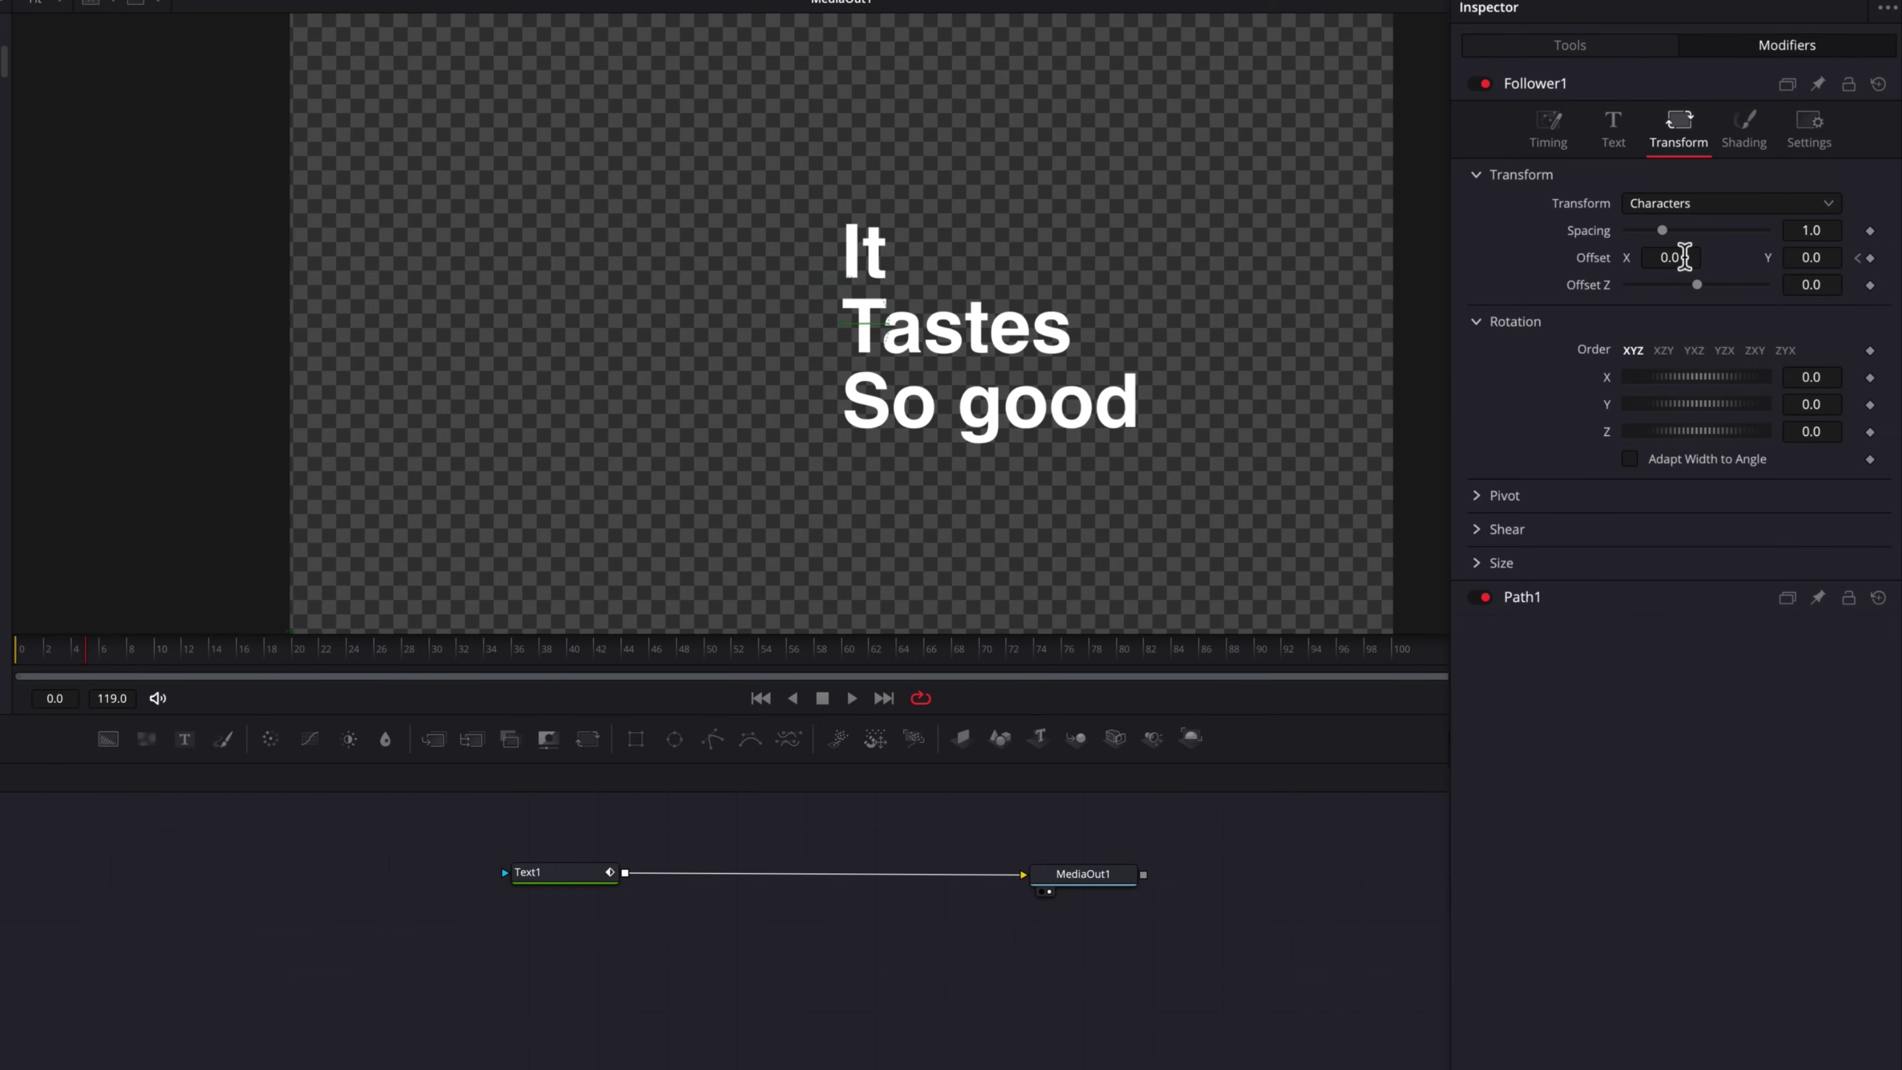
{"action": "left_click_drag", "start_coordinate": [1677, 258], "coordinate": [1620, 259]}
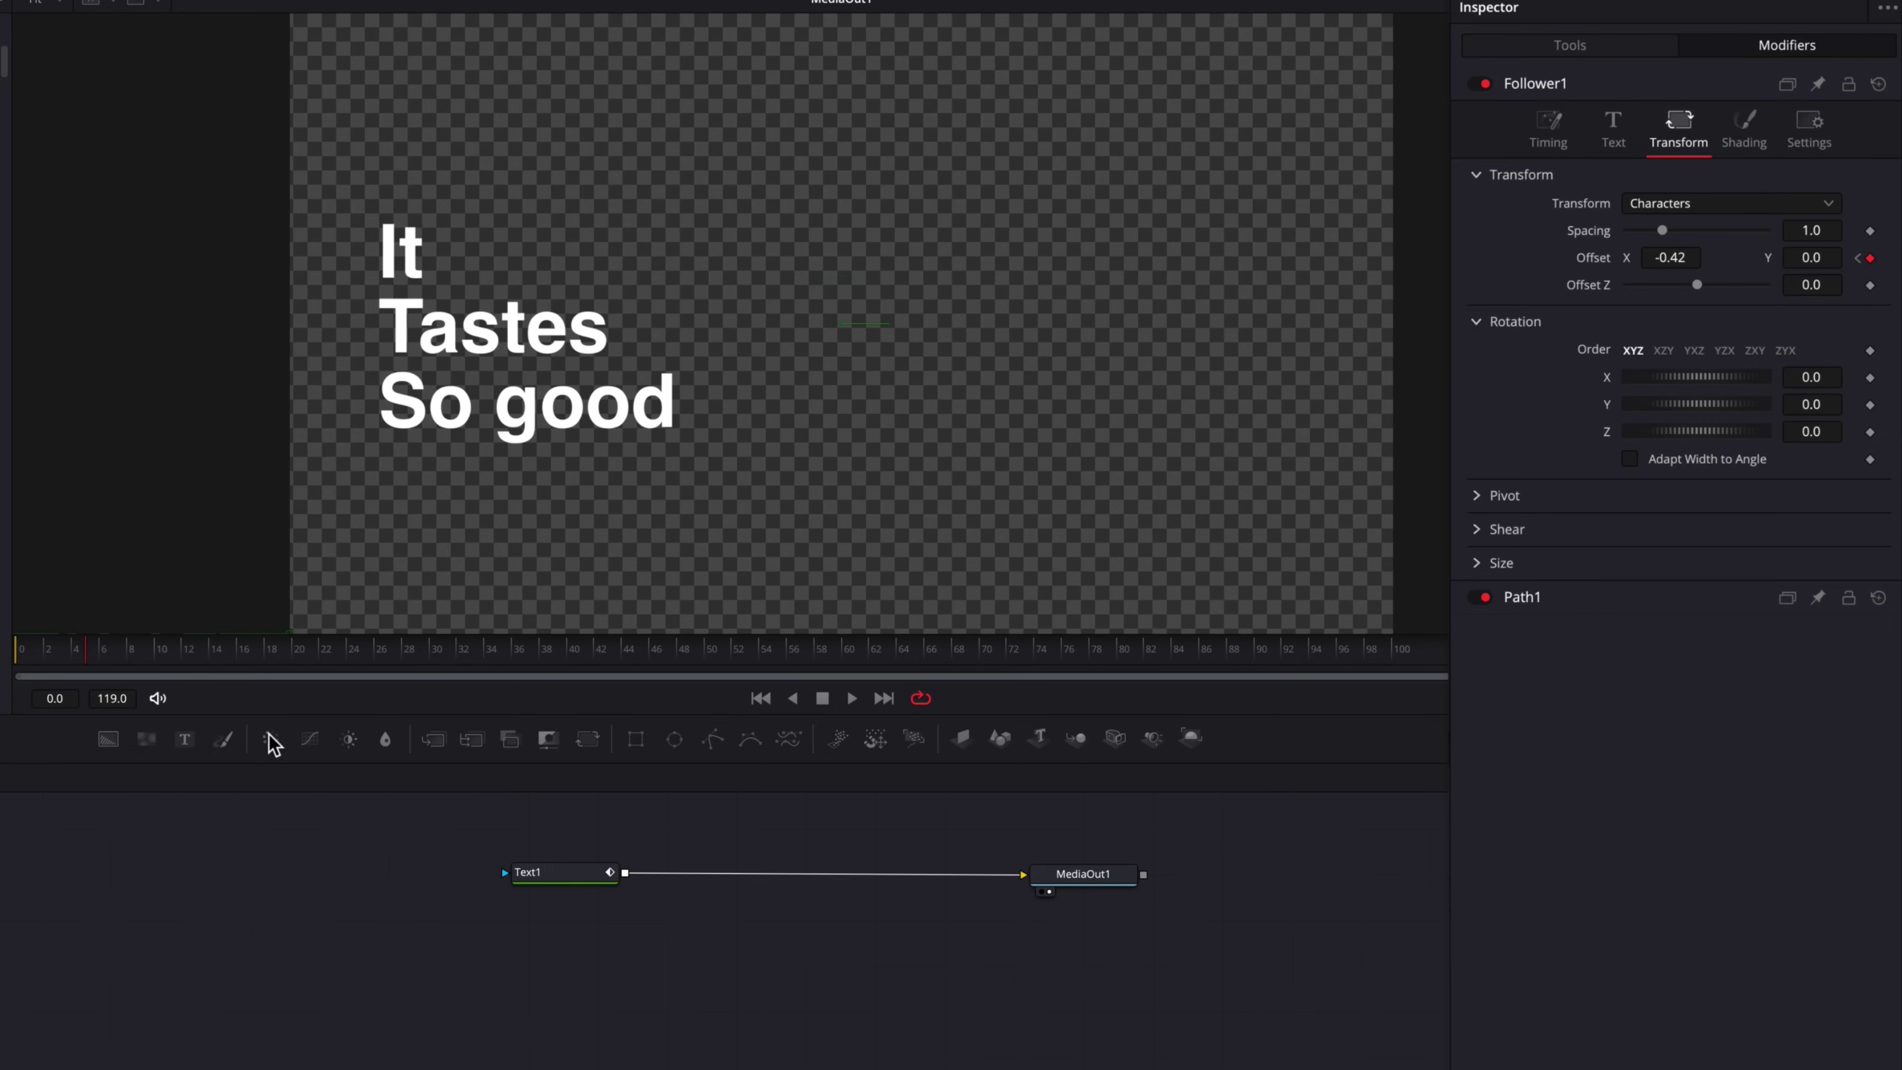
{"action": "left_click_drag", "start_coordinate": [90, 650], "coordinate": [19, 650]}
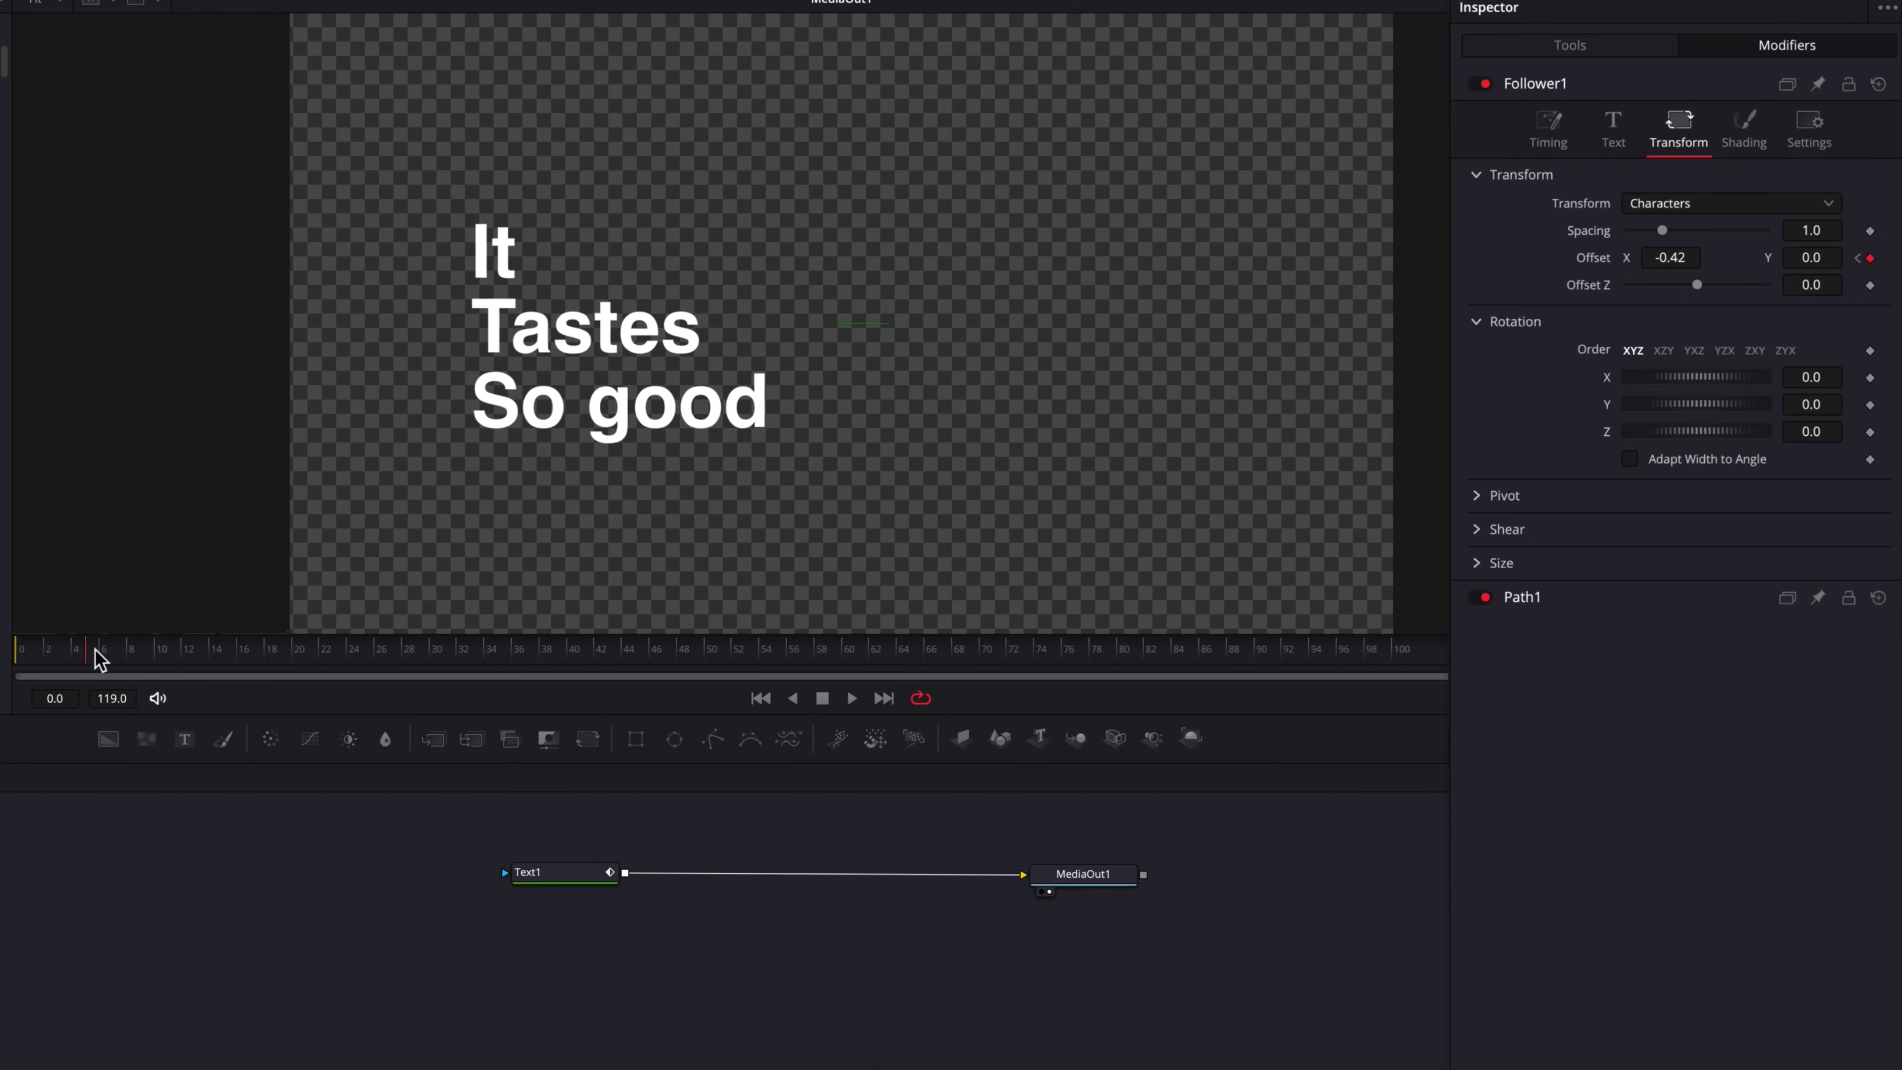
{"action": "left_click", "coordinate": [16, 658]}
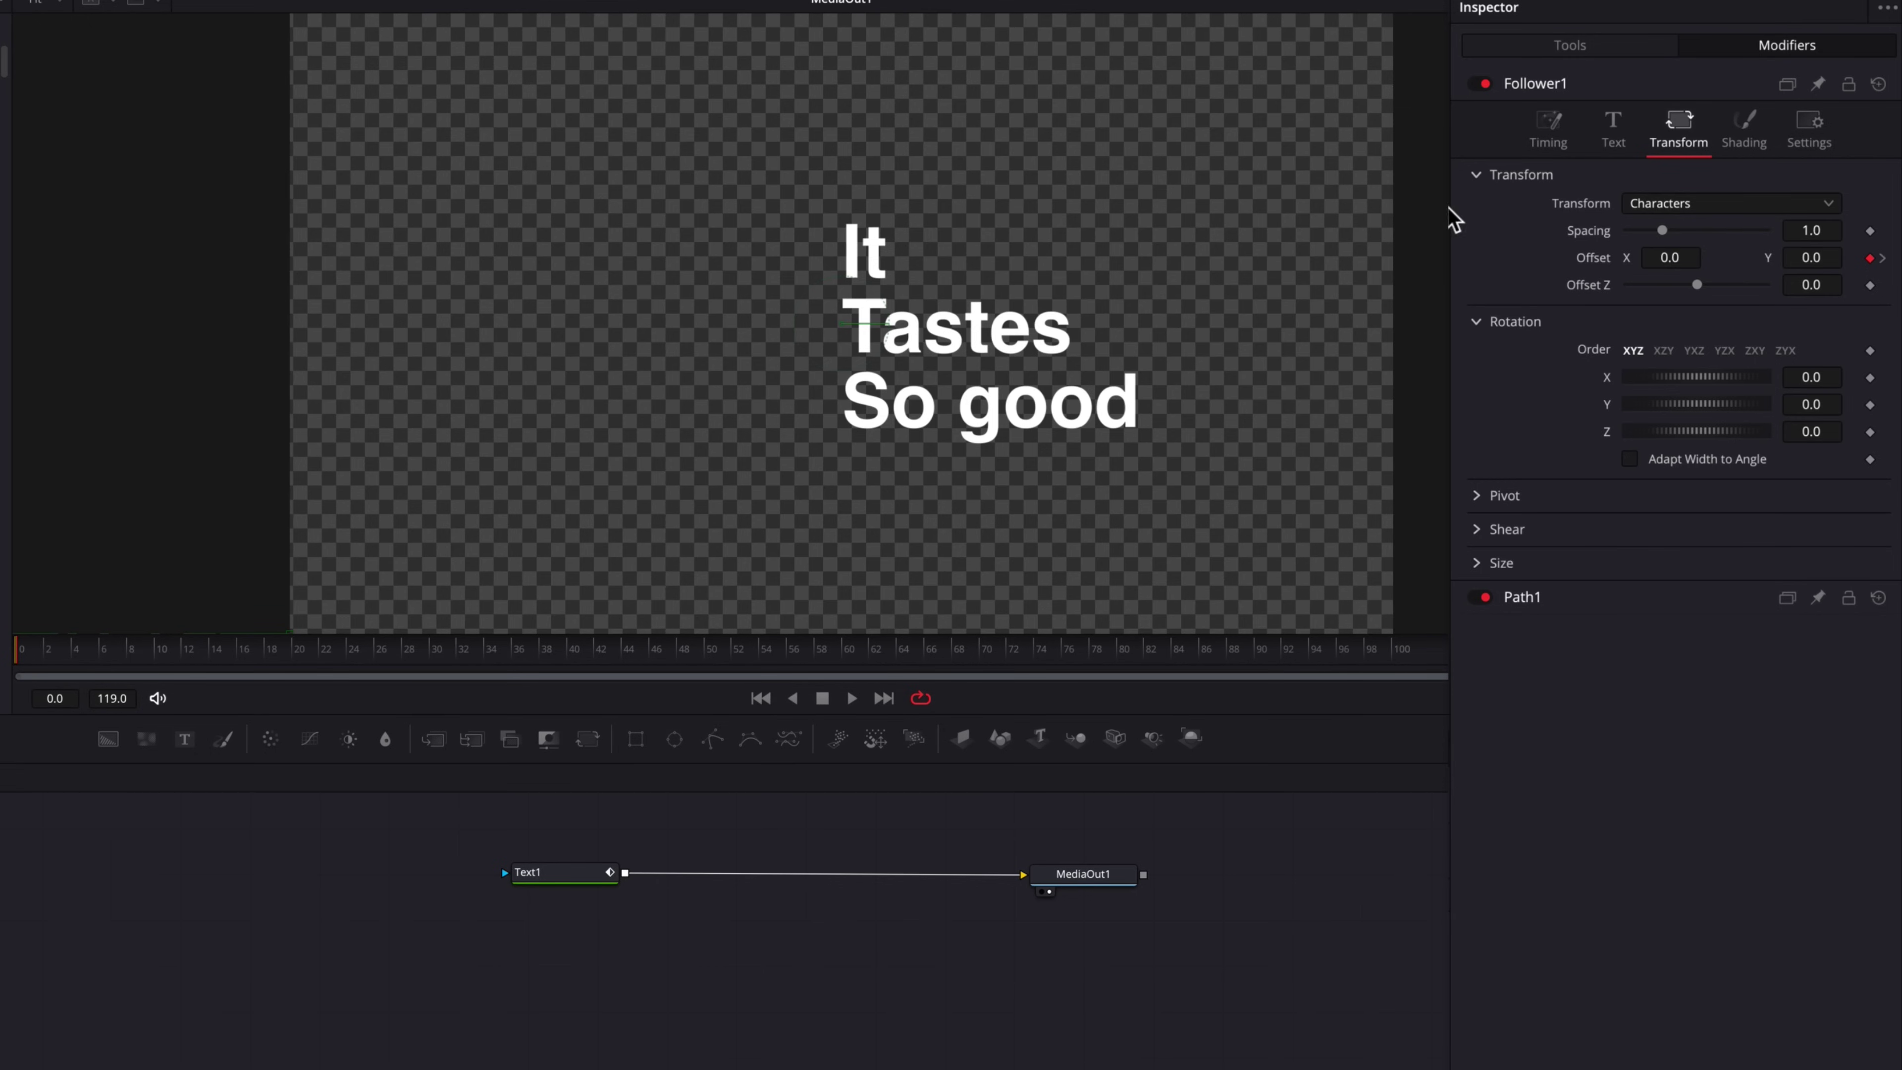
Set the Follower's delay to 1 and preview the per-character animation from frame 0.
{"action": "left_click", "coordinate": [1548, 134]}
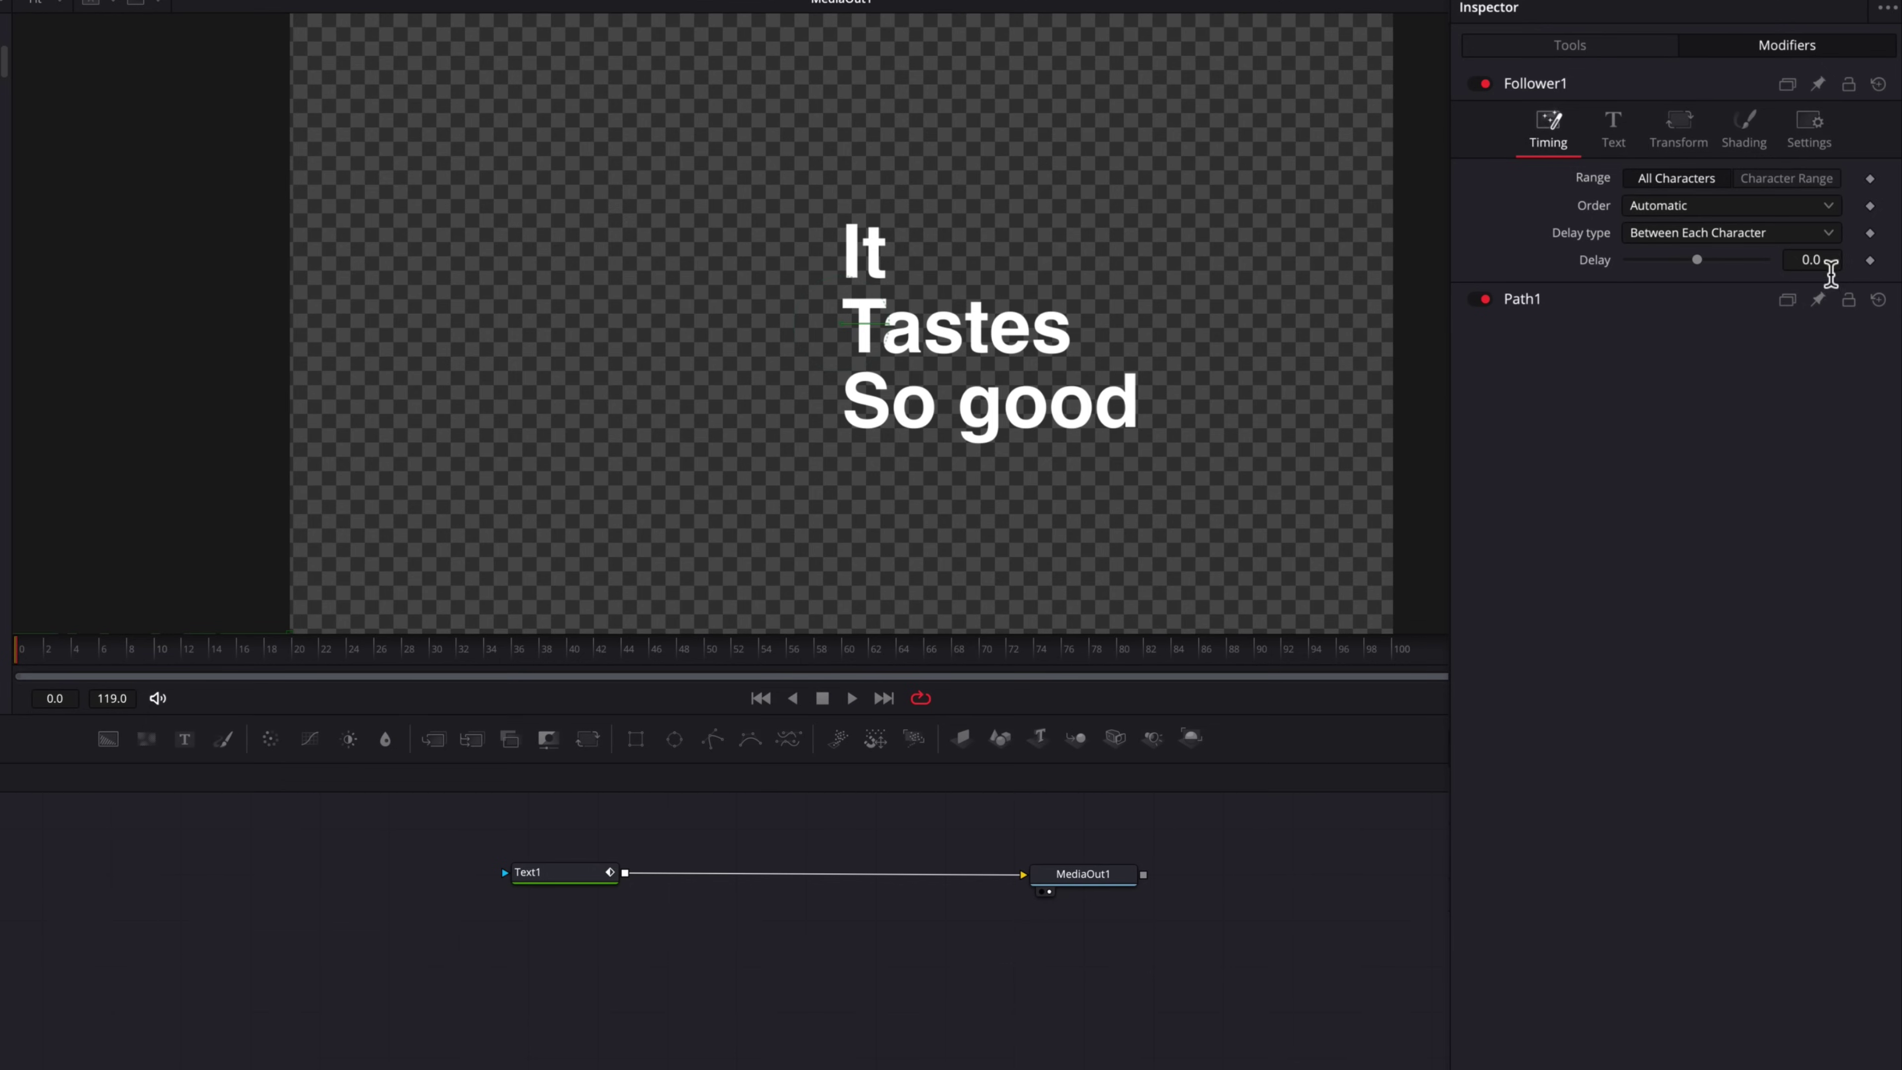
{"action": "left_click", "coordinate": [1817, 258]}
{"action": "type", "text": "1"}
{"action": "key", "text": "Return"}
{"action": "key", "text": "space"}
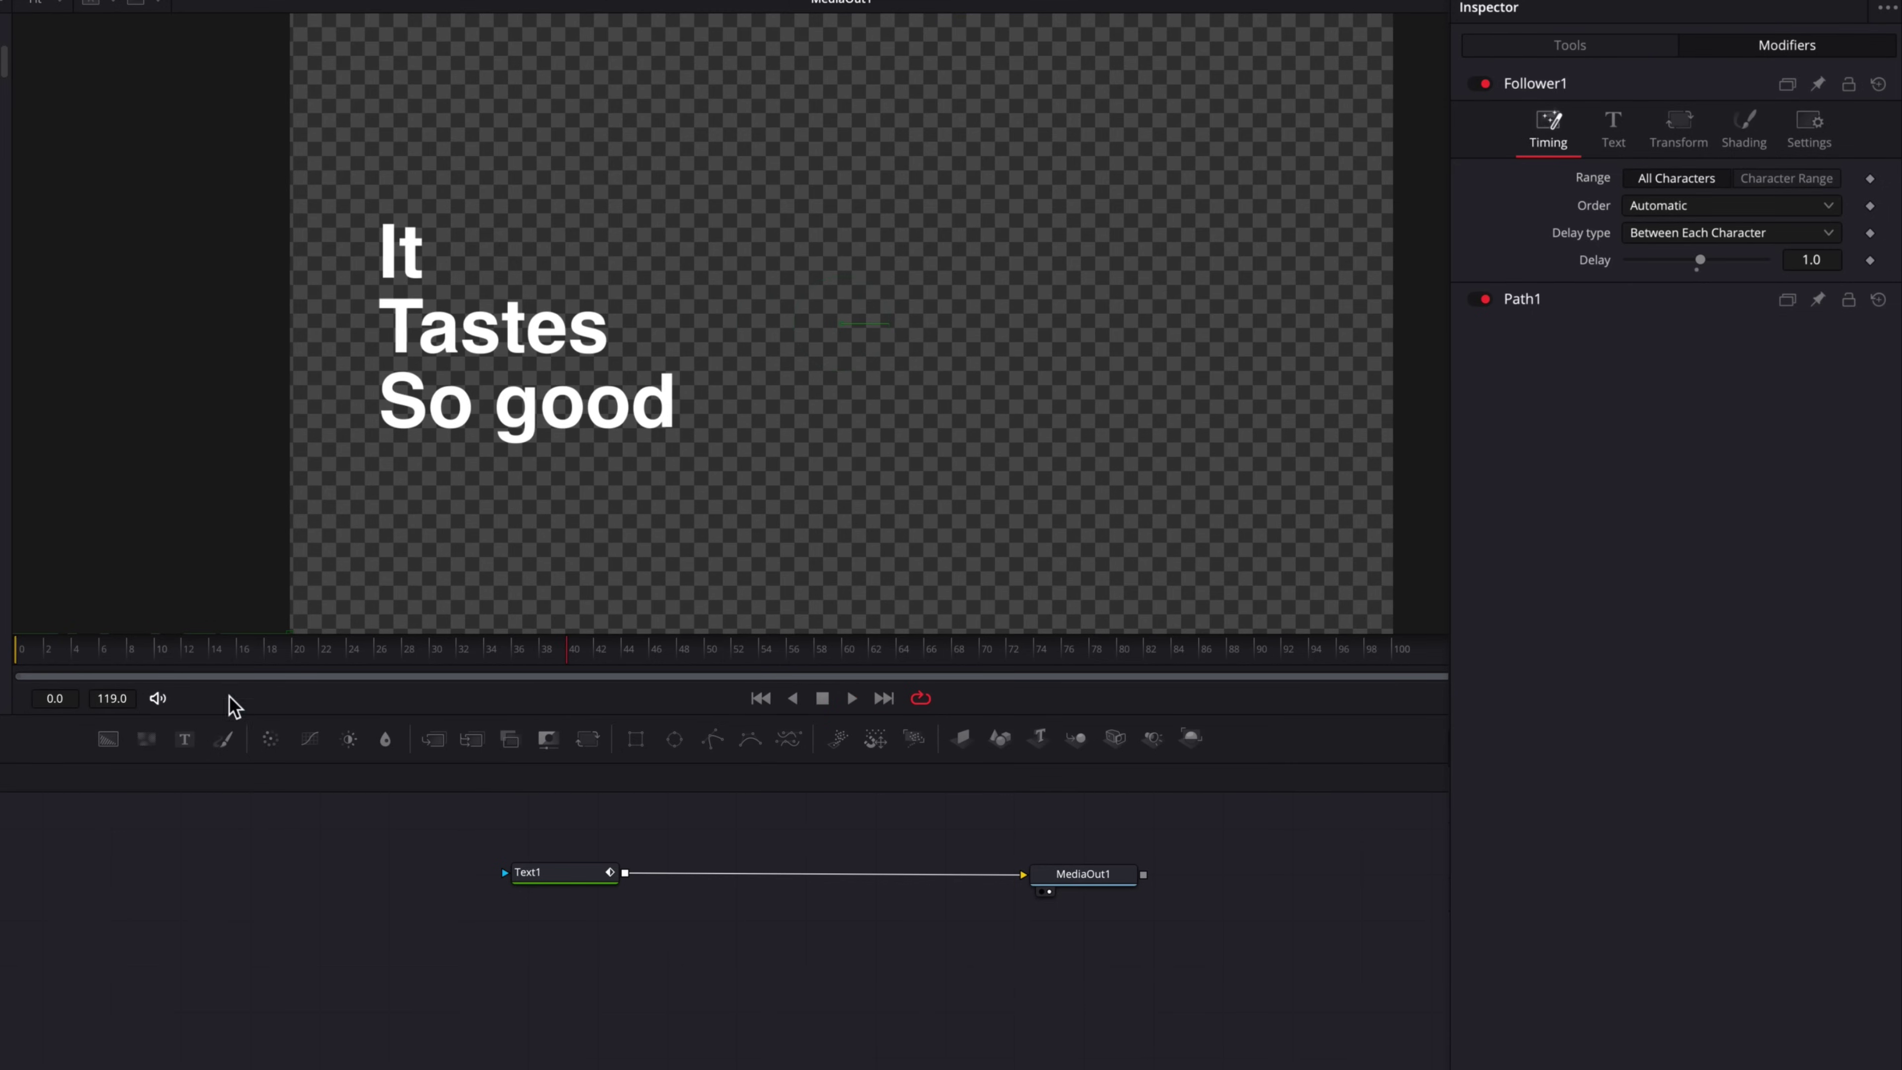
{"action": "left_click", "coordinate": [14, 658]}
{"action": "key", "text": "space"}
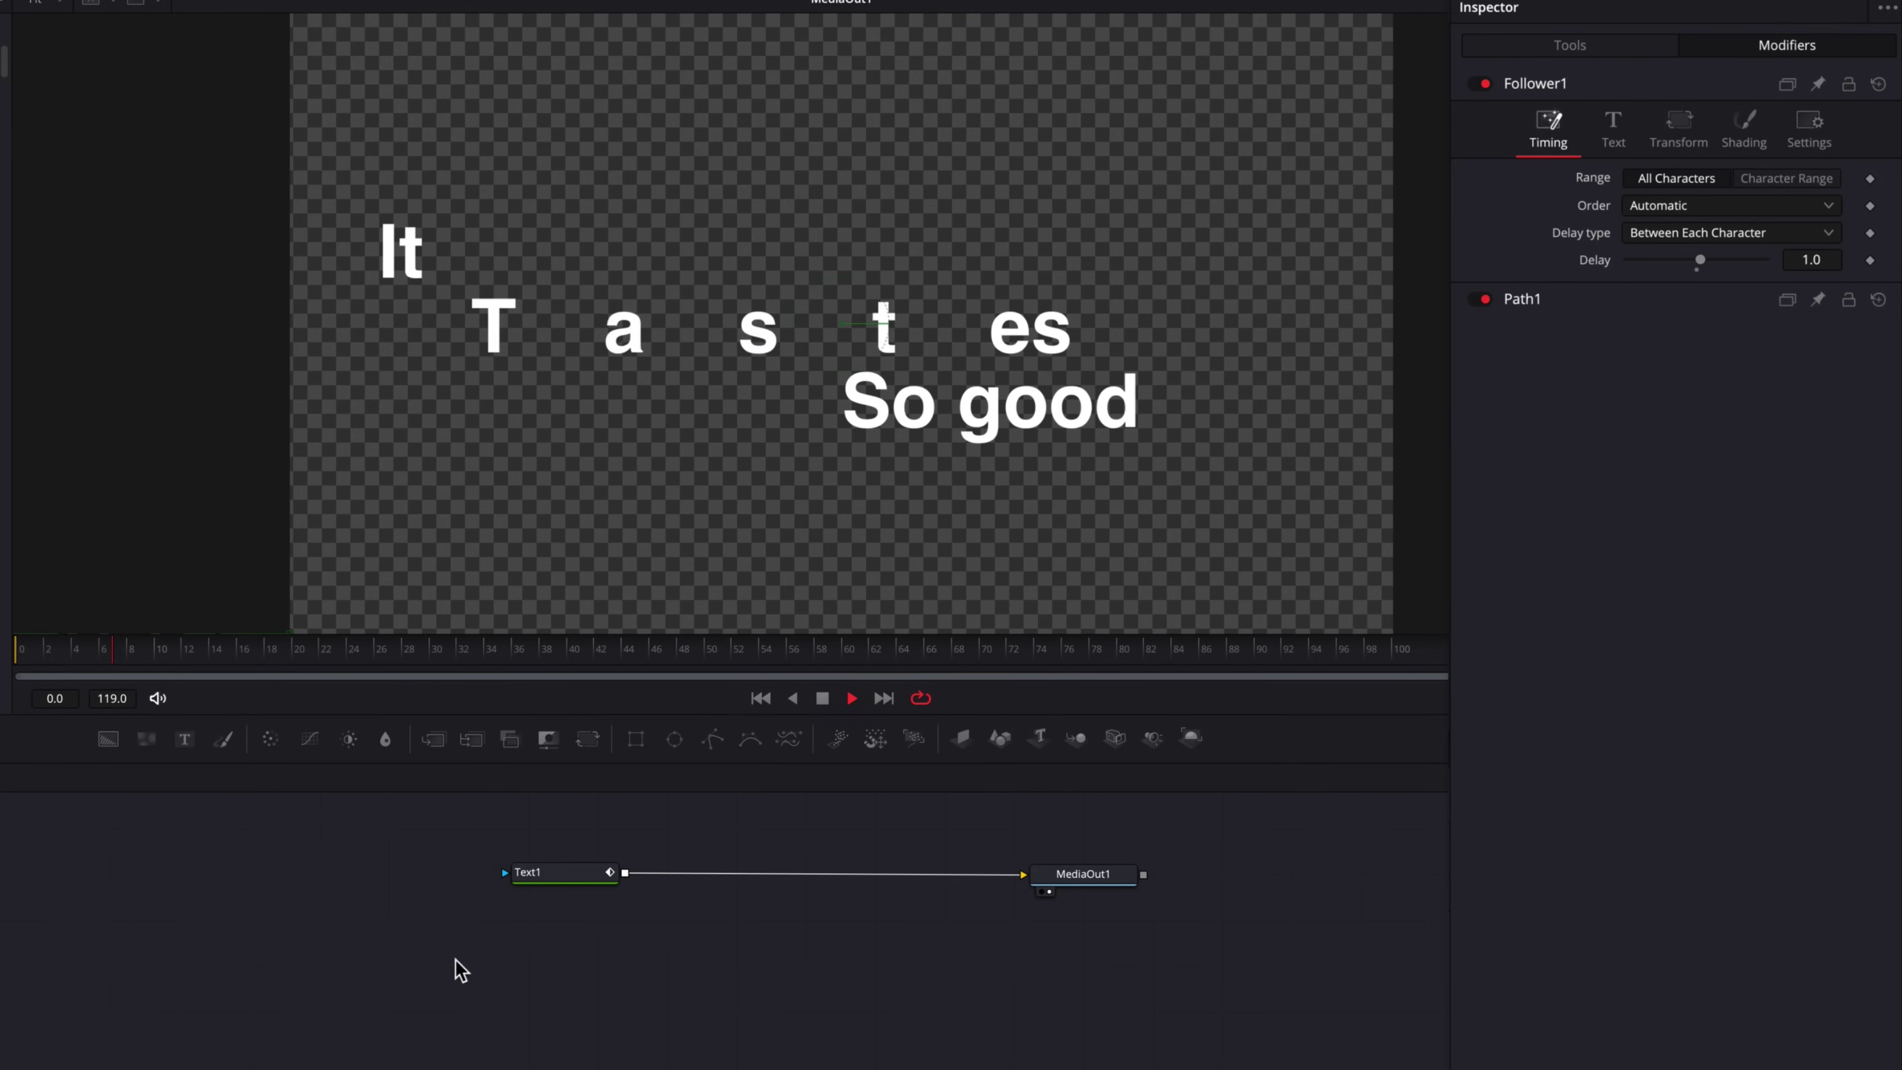
{"action": "left_click_drag", "start_coordinate": [153, 659], "coordinate": [22, 616]}
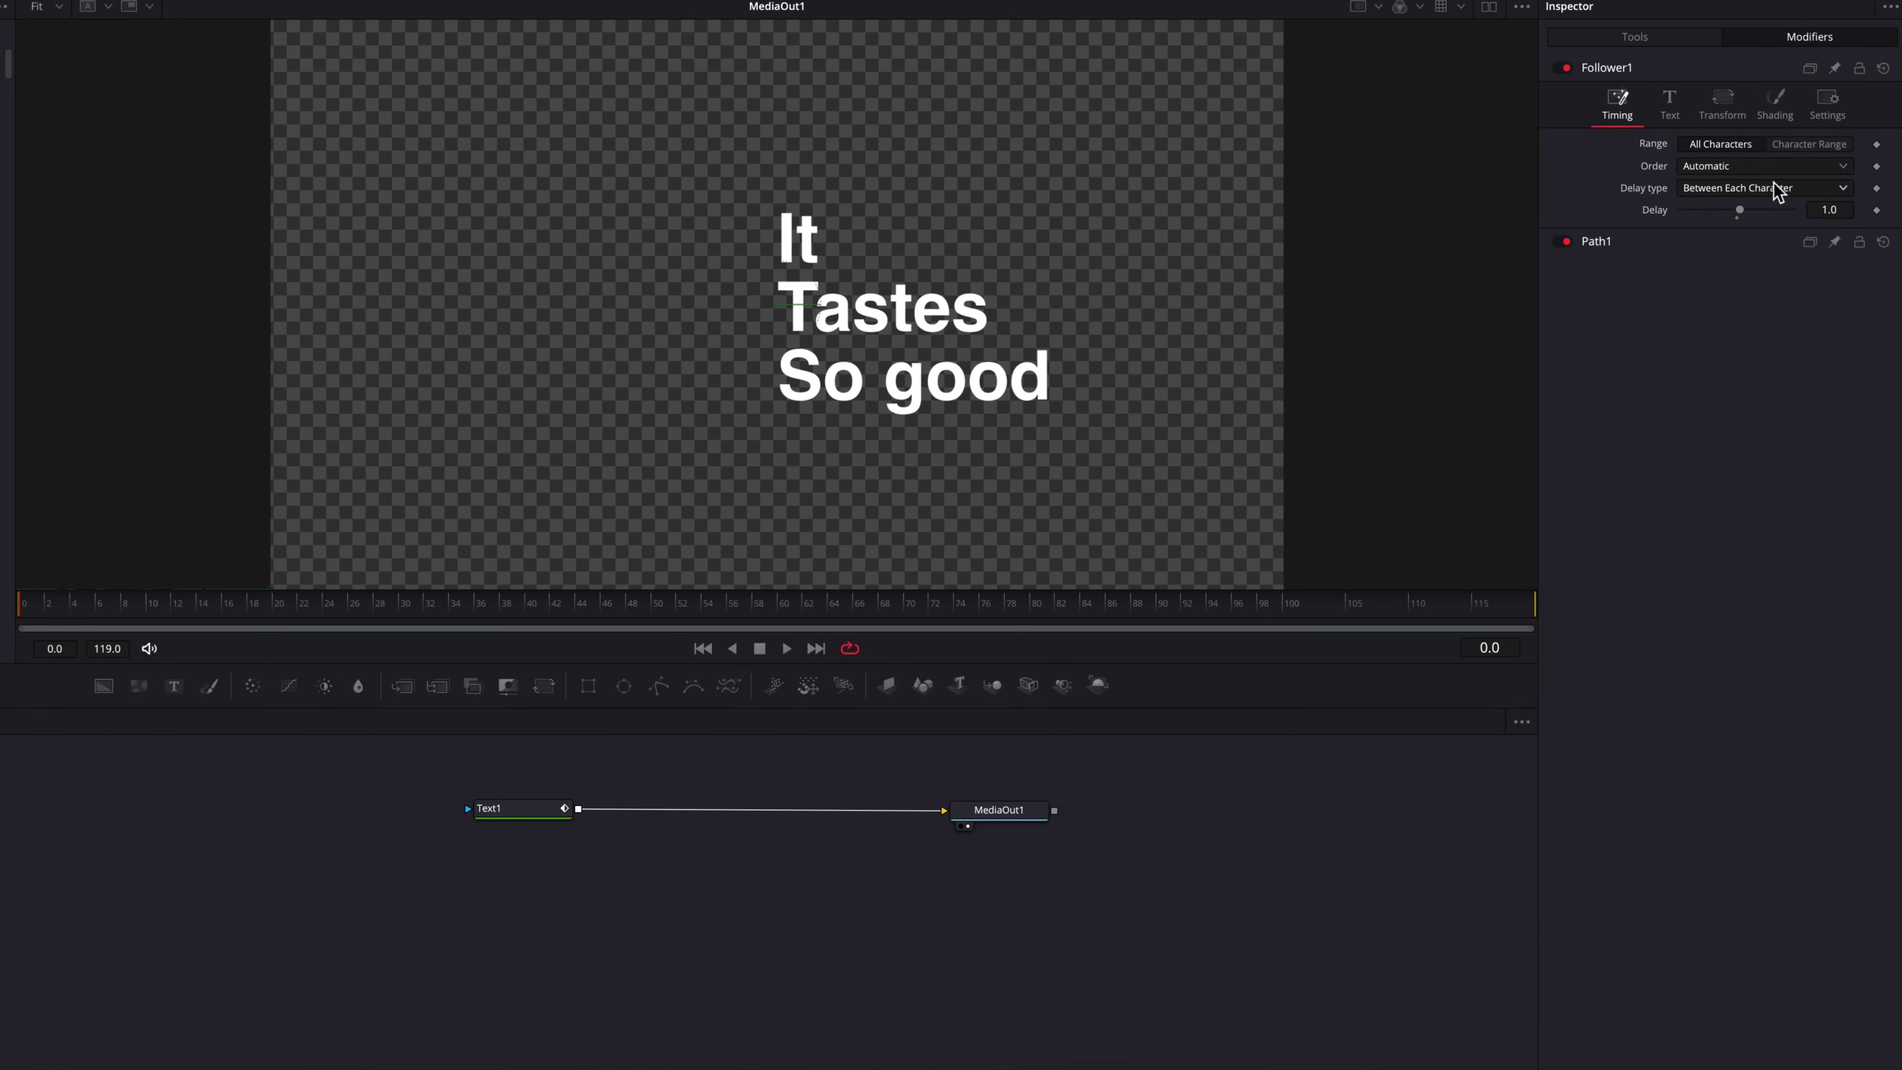
Try the Right to Left order for the Follower, preview the animation and return to frame 0.
{"action": "left_click", "coordinate": [1842, 168]}
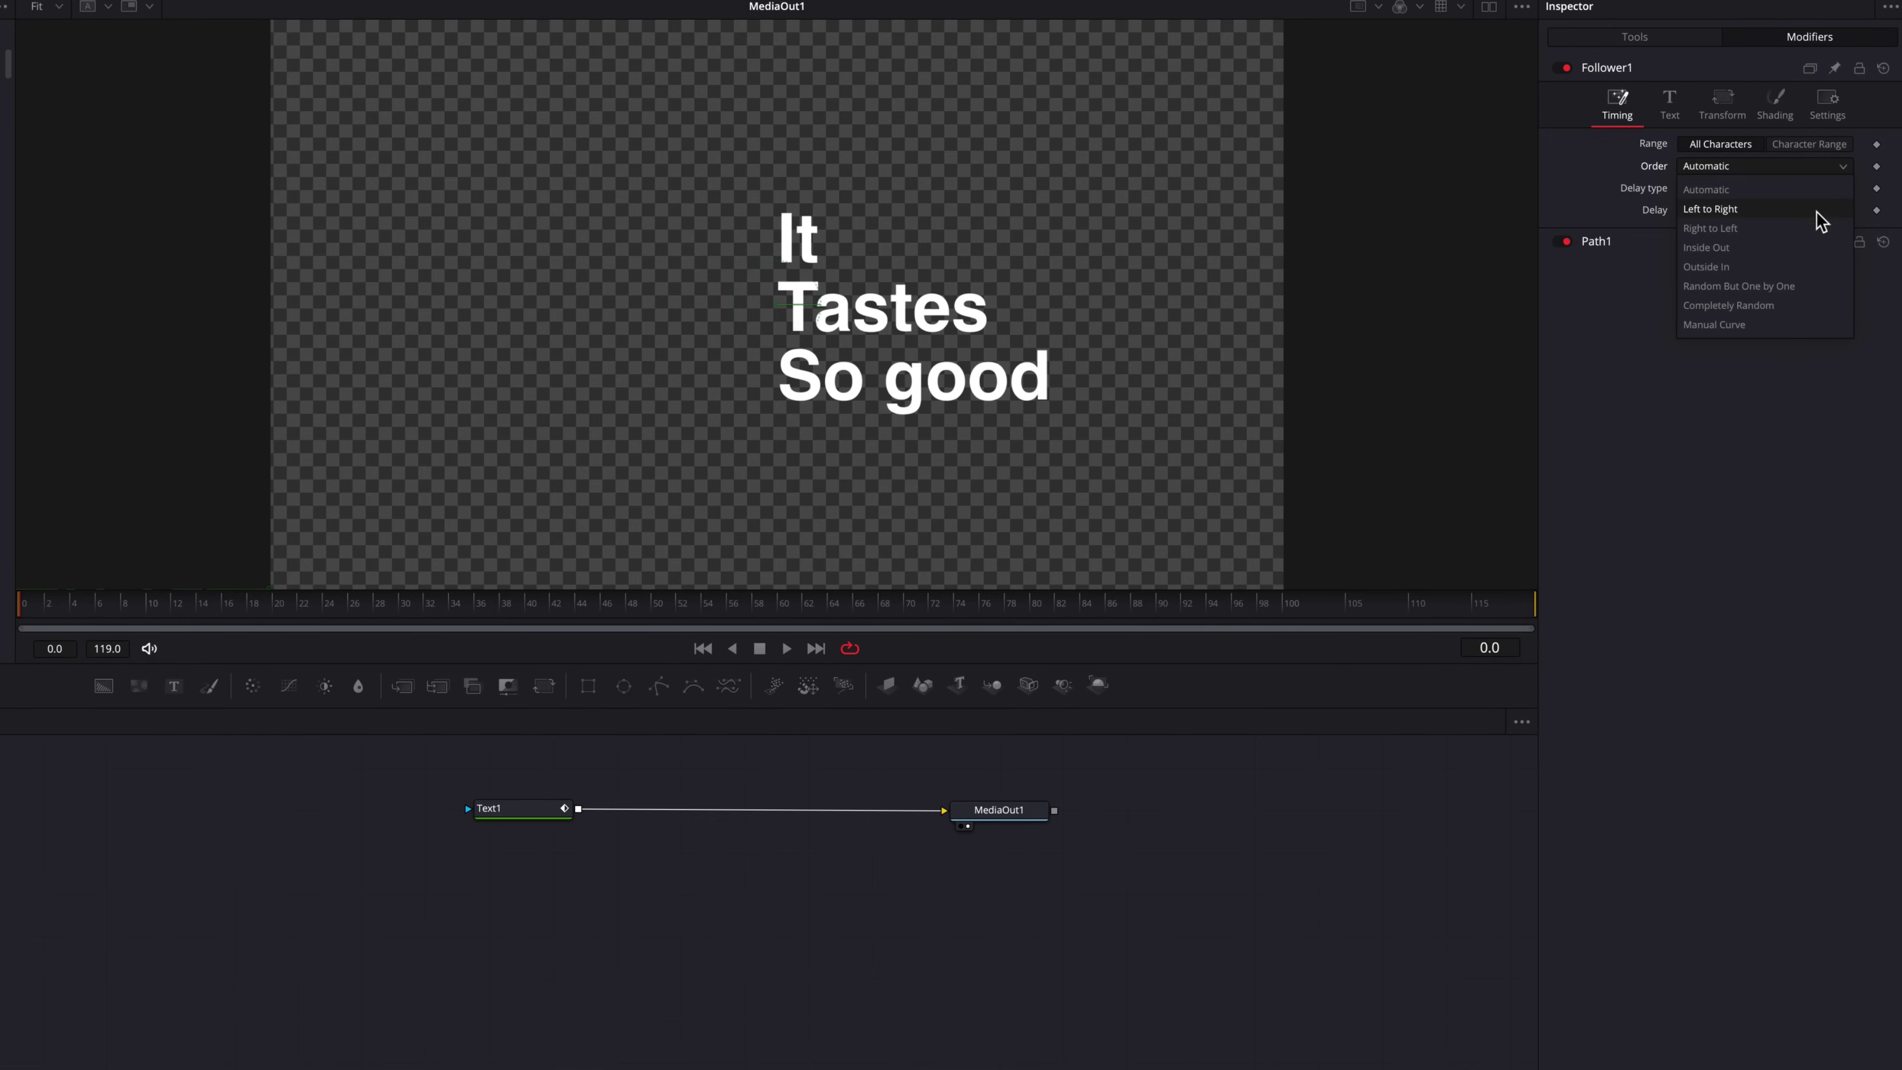
{"action": "left_click", "coordinate": [1819, 229]}
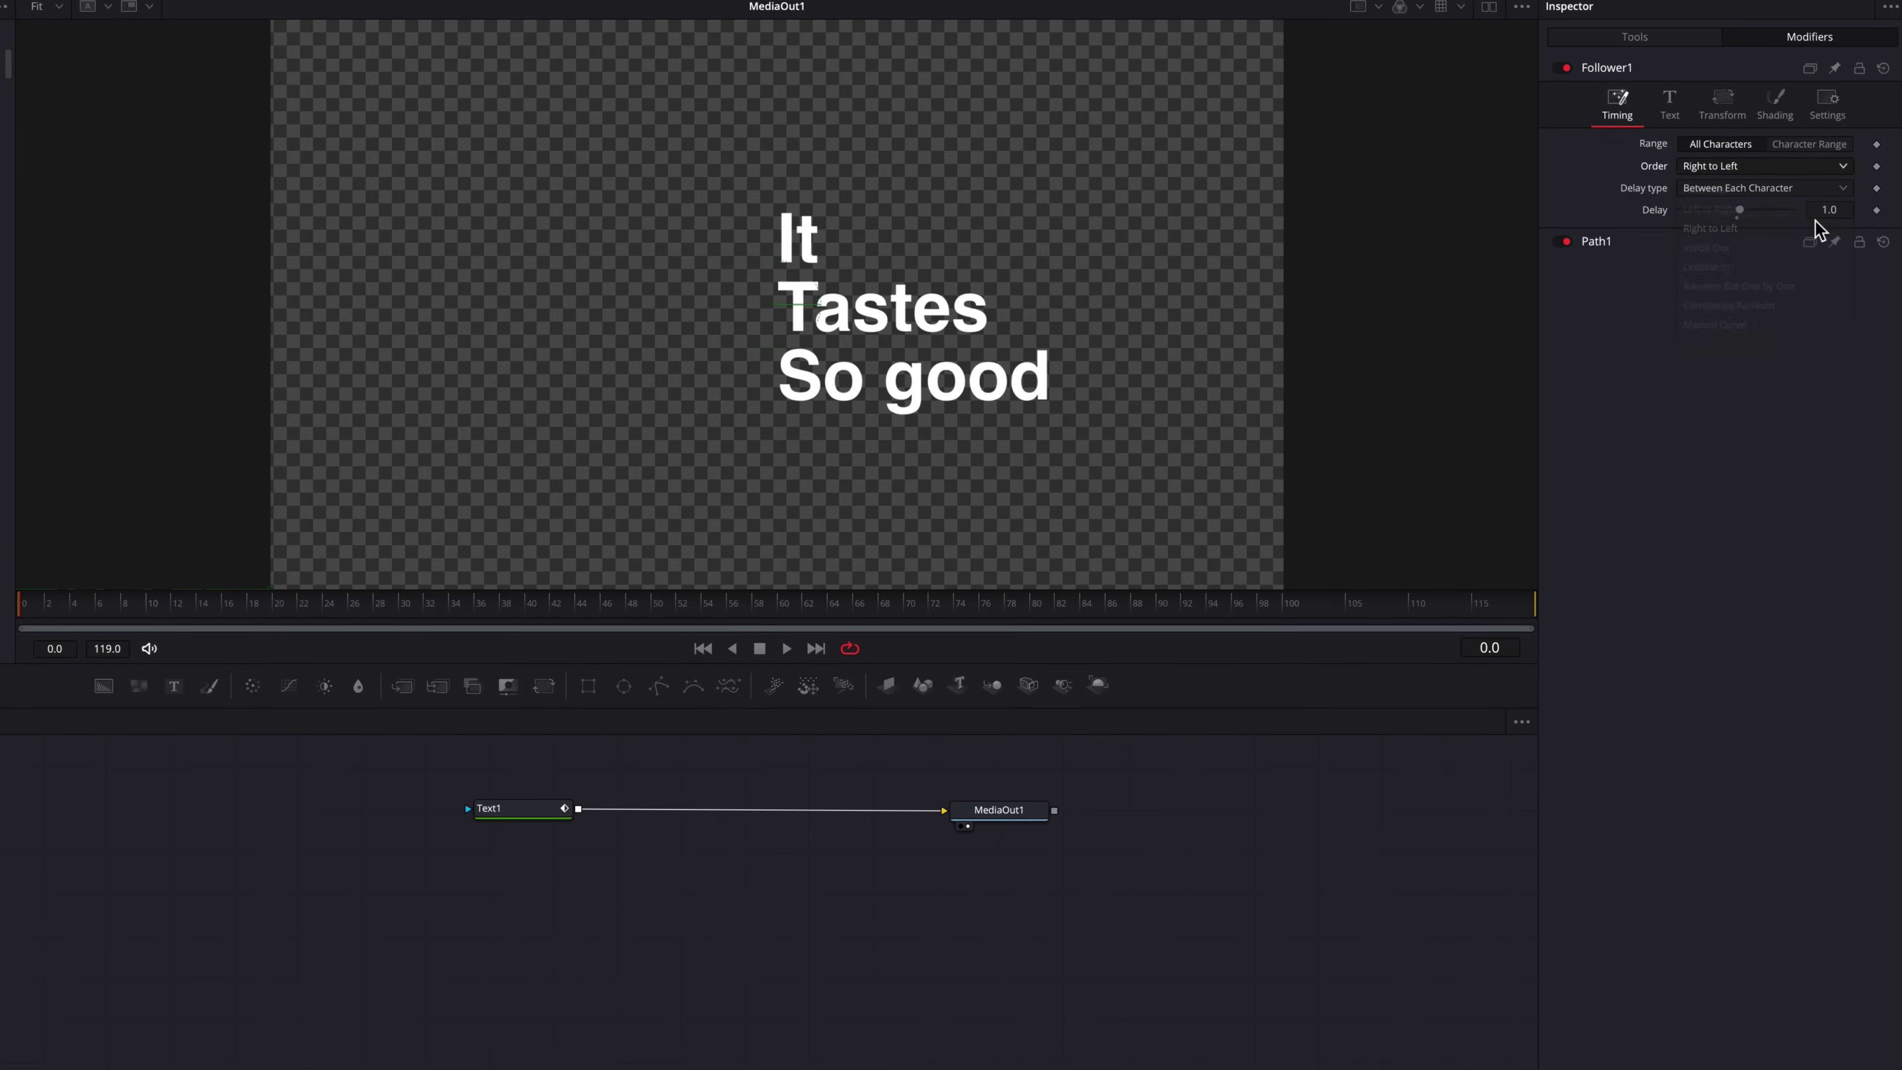
{"action": "key", "text": "space"}
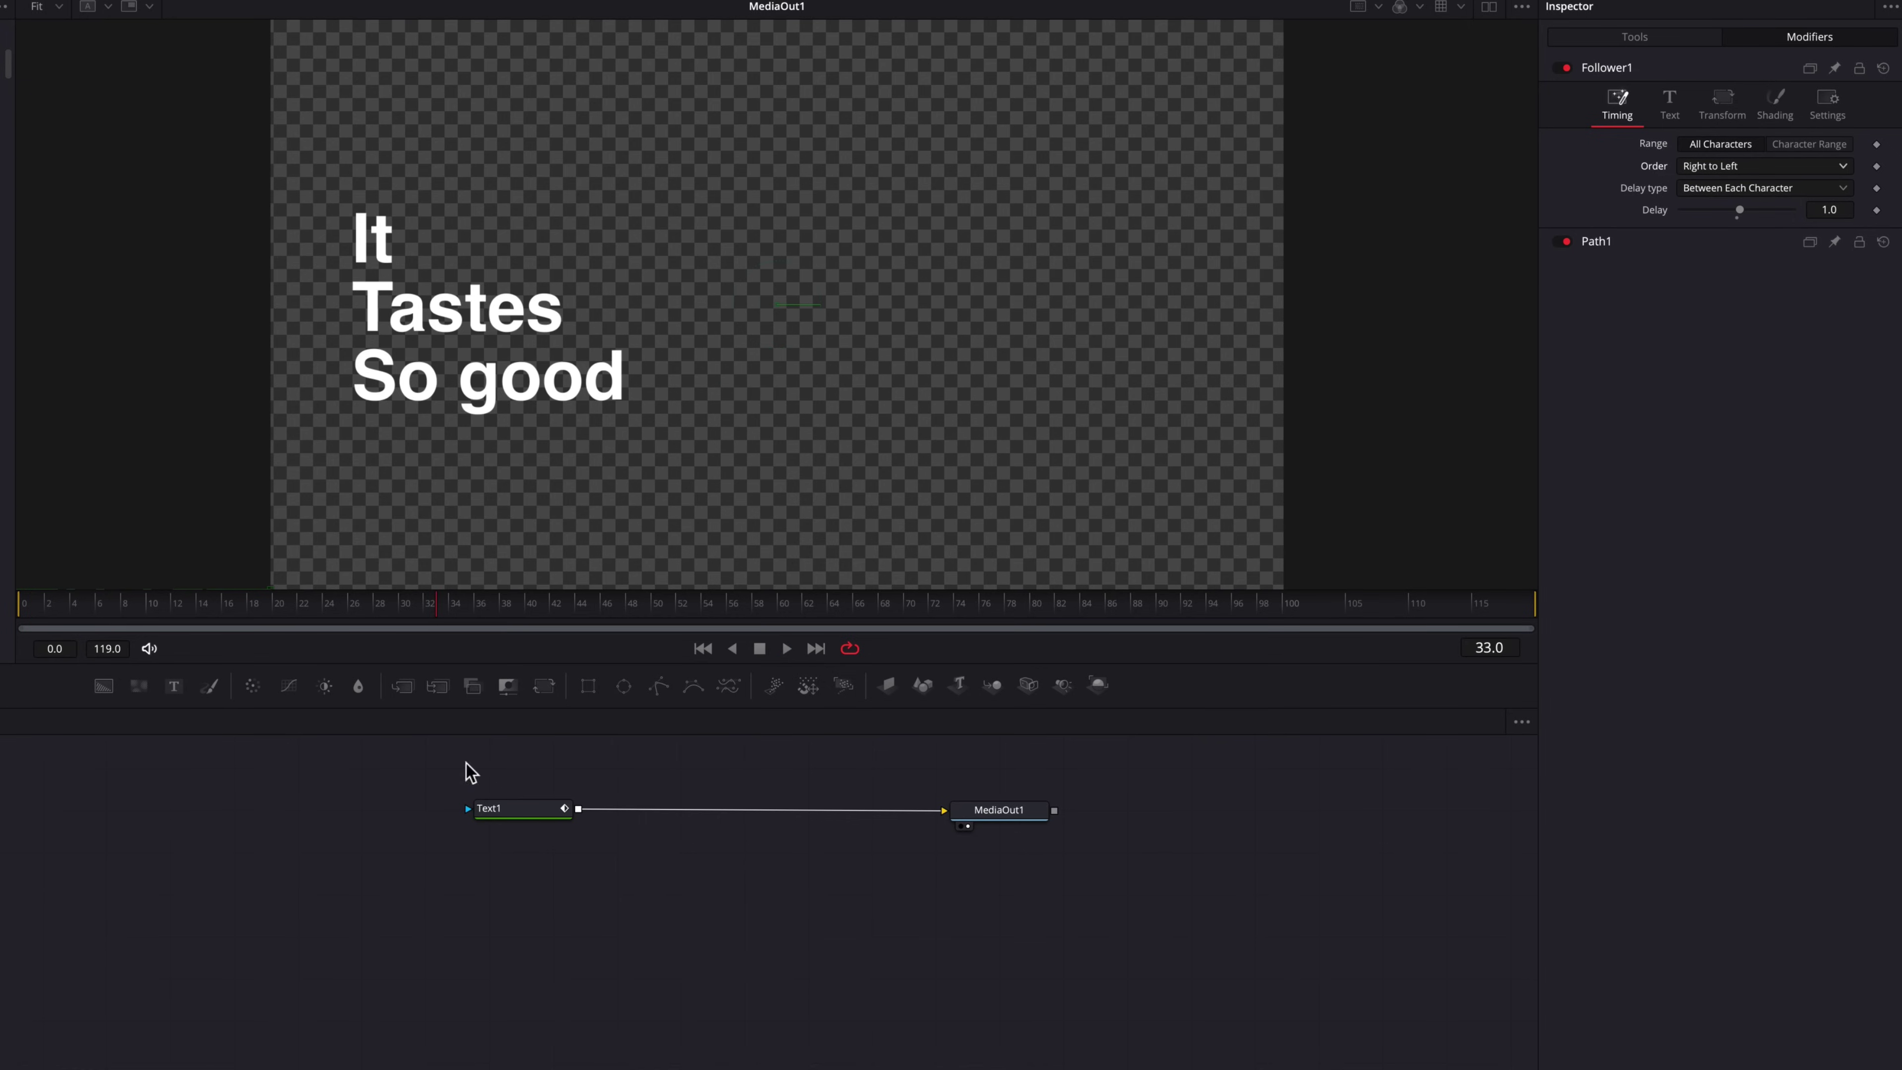
{"action": "left_click_drag", "start_coordinate": [90, 612], "coordinate": [34, 615]}
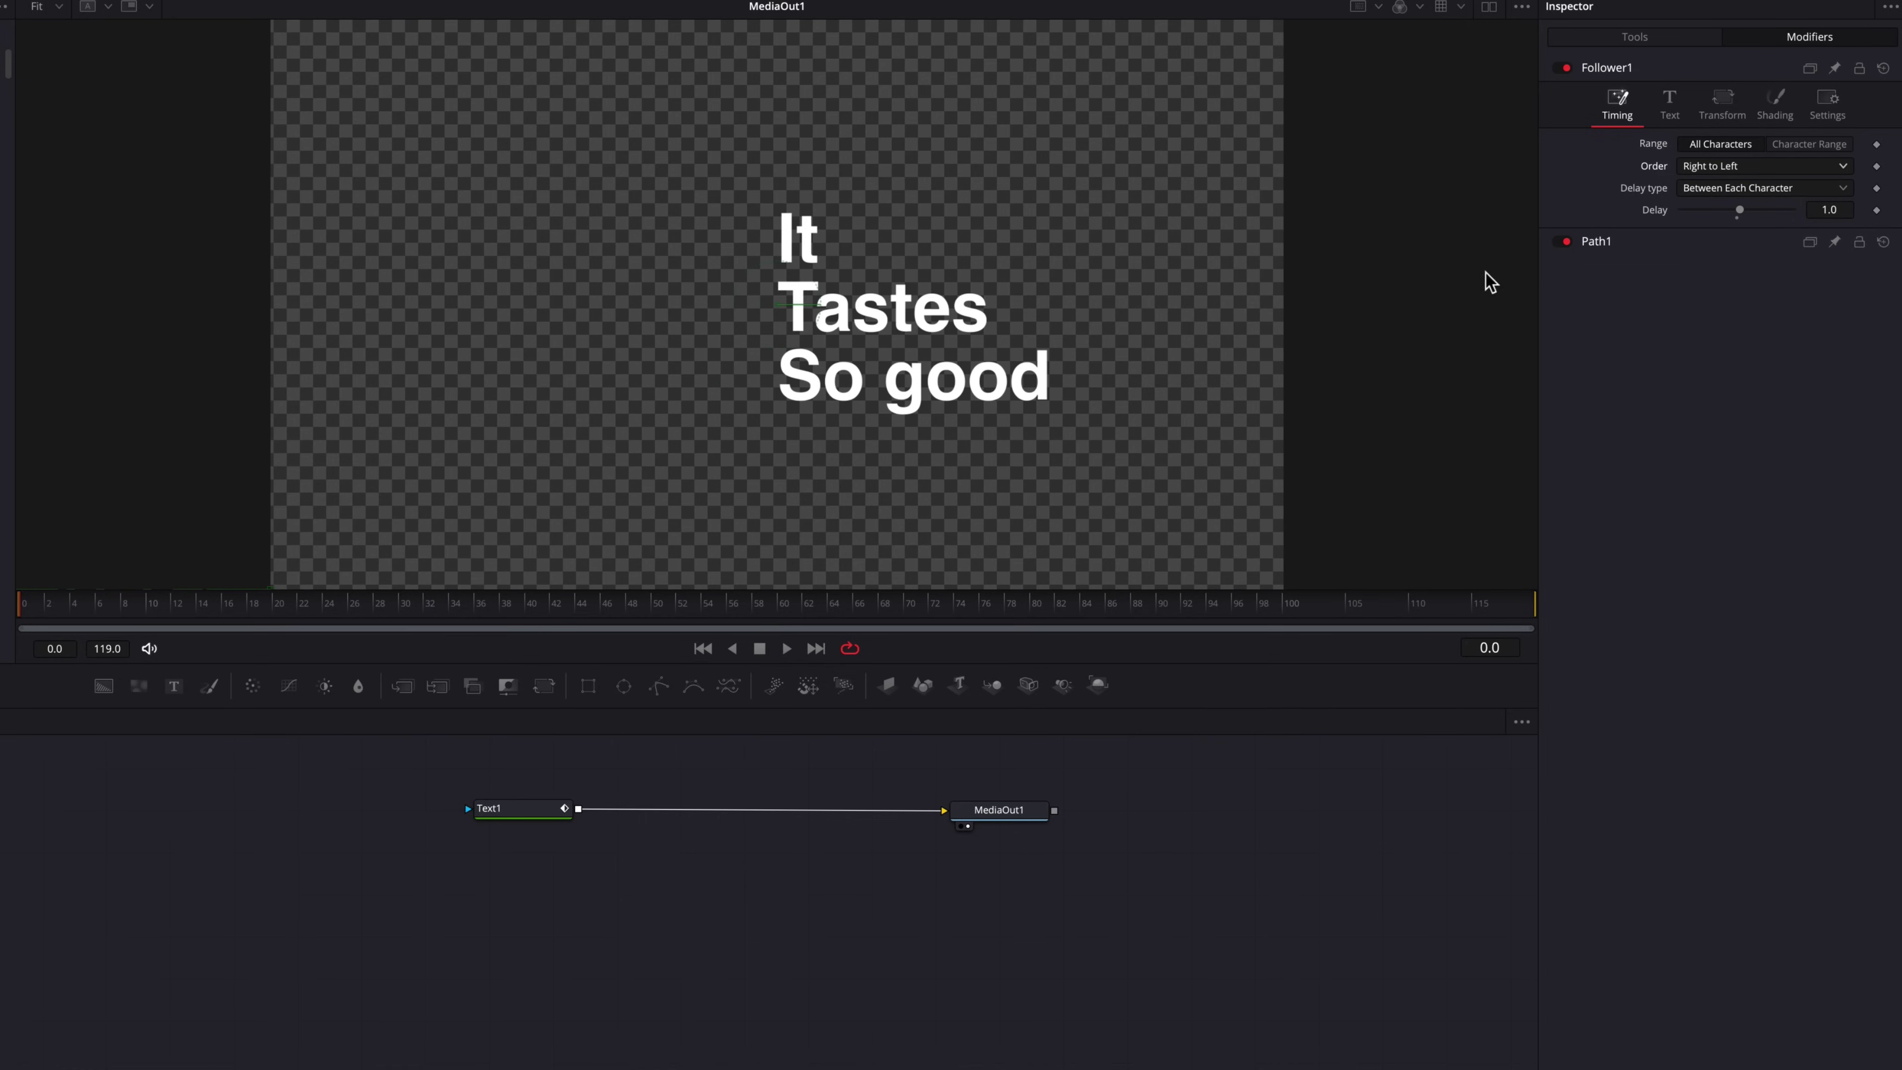
Try the Completely Random order for the Follower, preview the animation and return to frame 0.
{"action": "left_click", "coordinate": [1804, 167]}
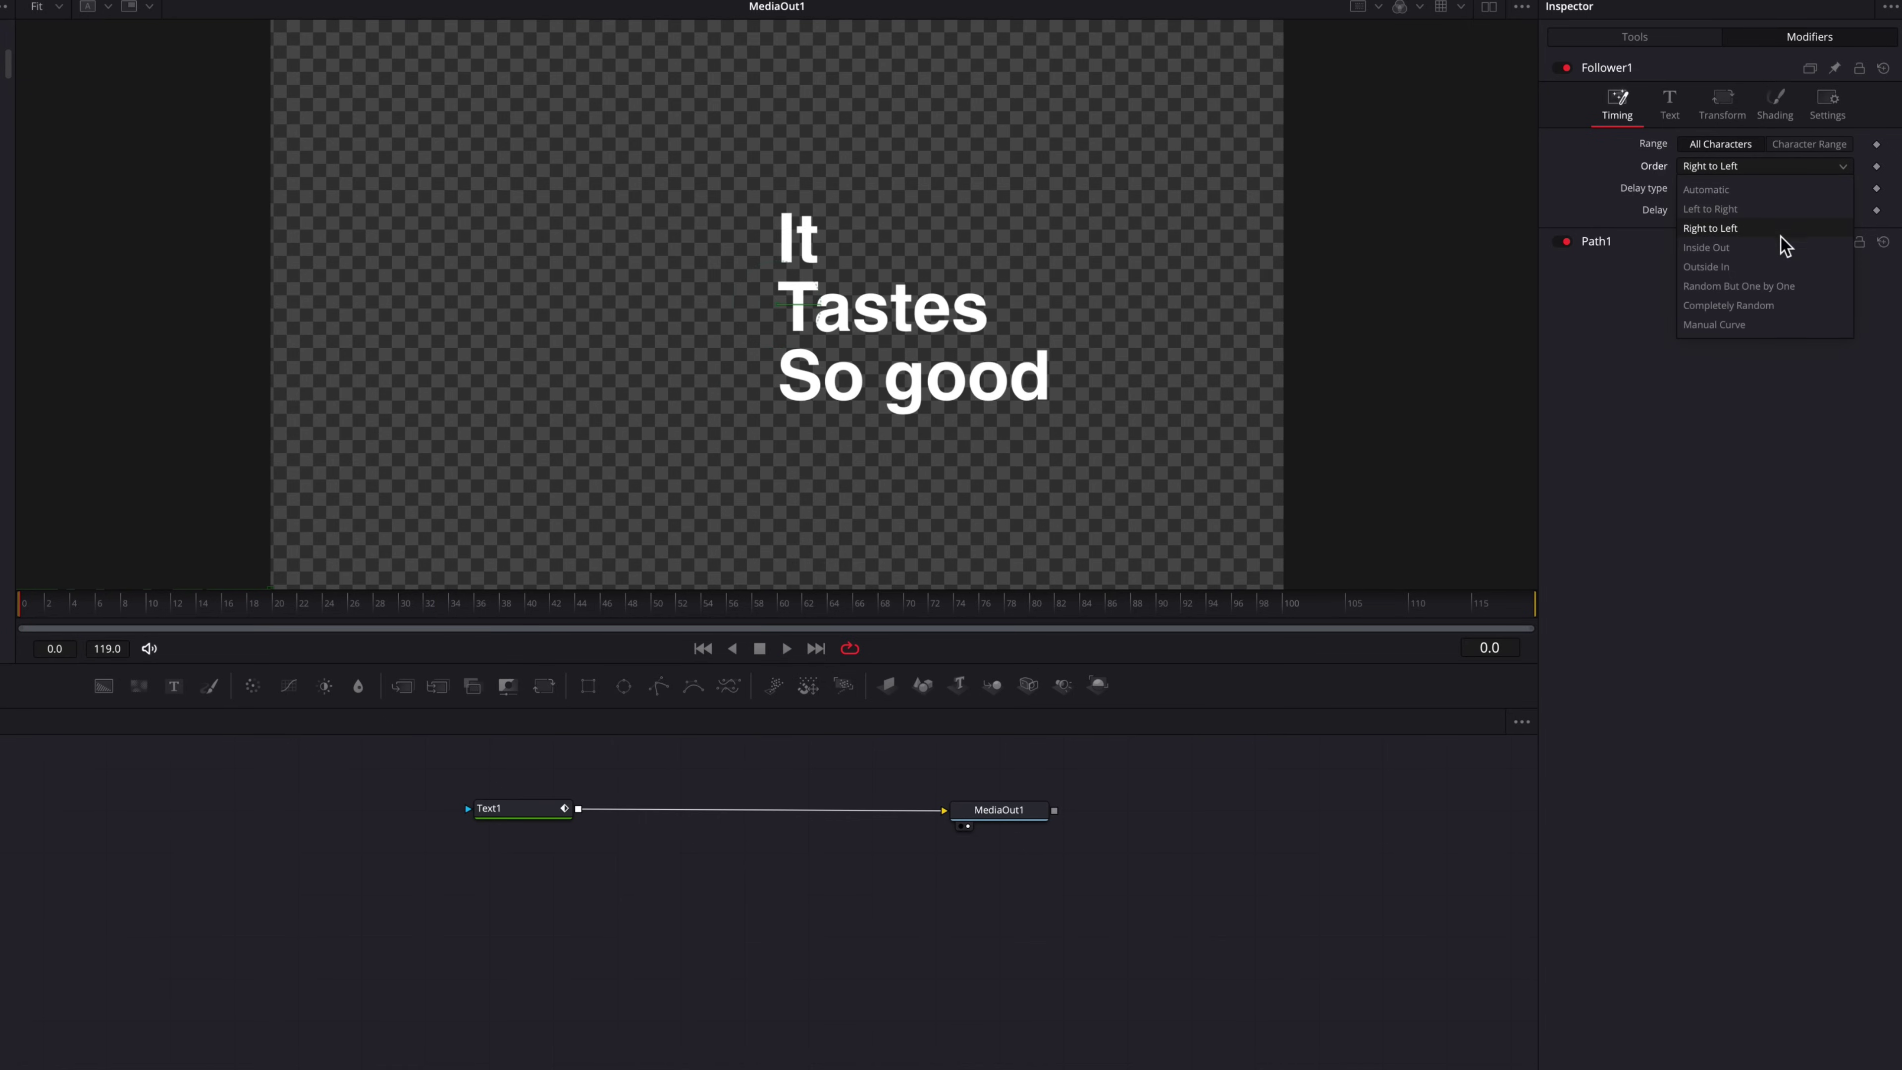
{"action": "left_click", "coordinate": [1786, 311]}
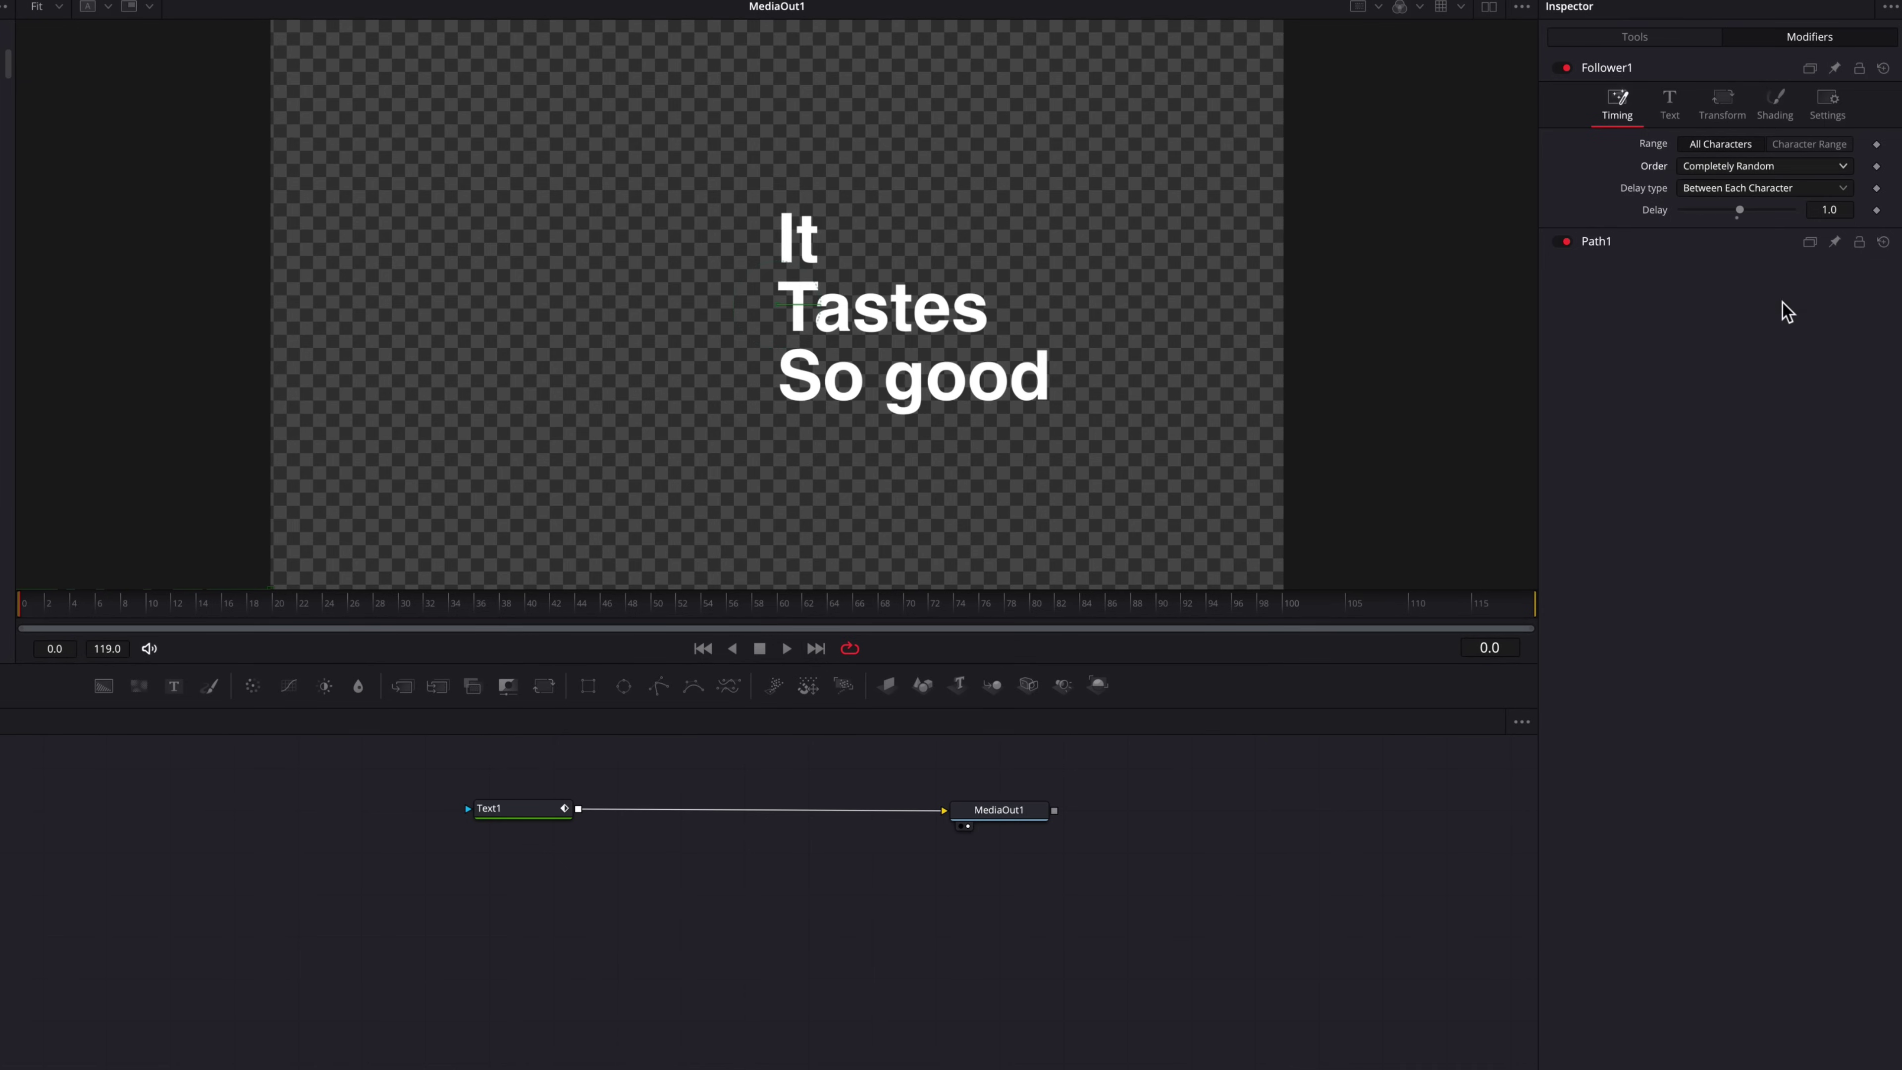
{"action": "key", "text": "space"}
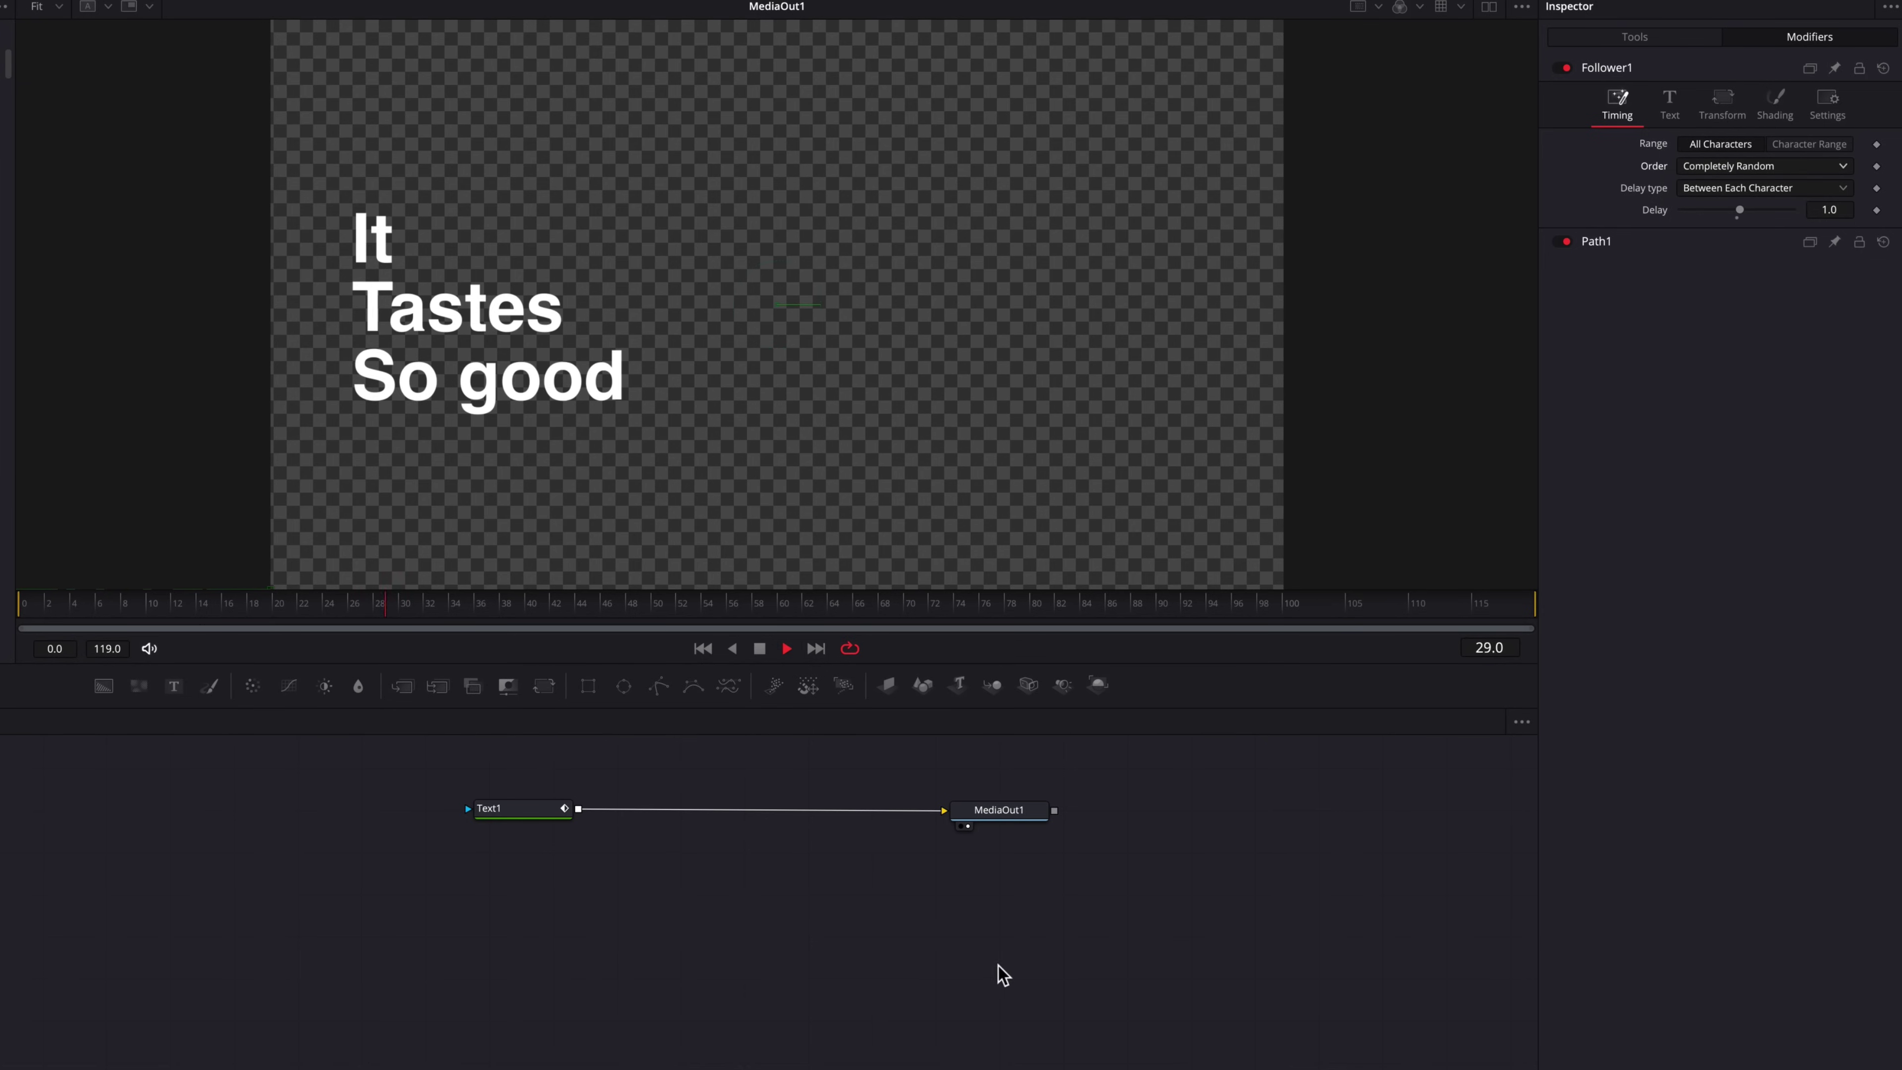
{"action": "left_click_drag", "start_coordinate": [190, 608], "coordinate": [19, 611]}
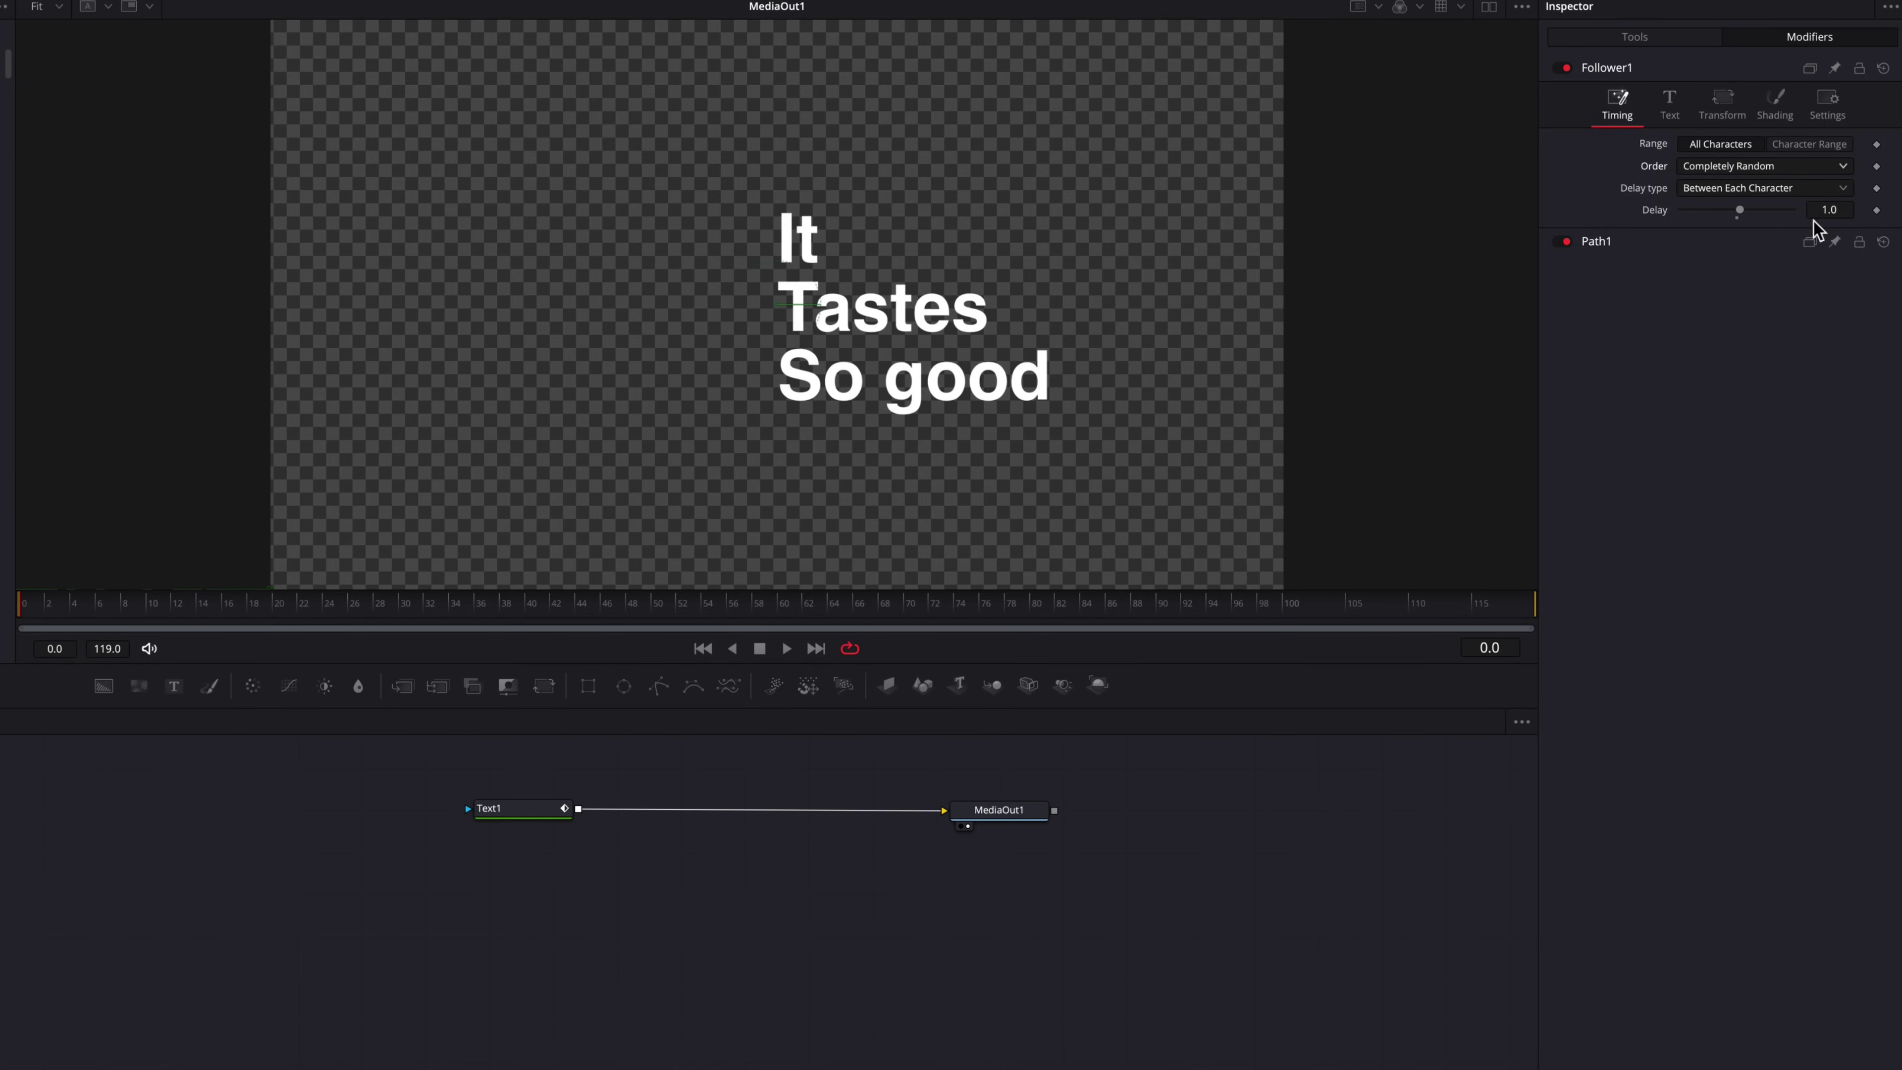
Set the Follower's order to Left to Right.
{"action": "left_click", "coordinate": [1821, 173]}
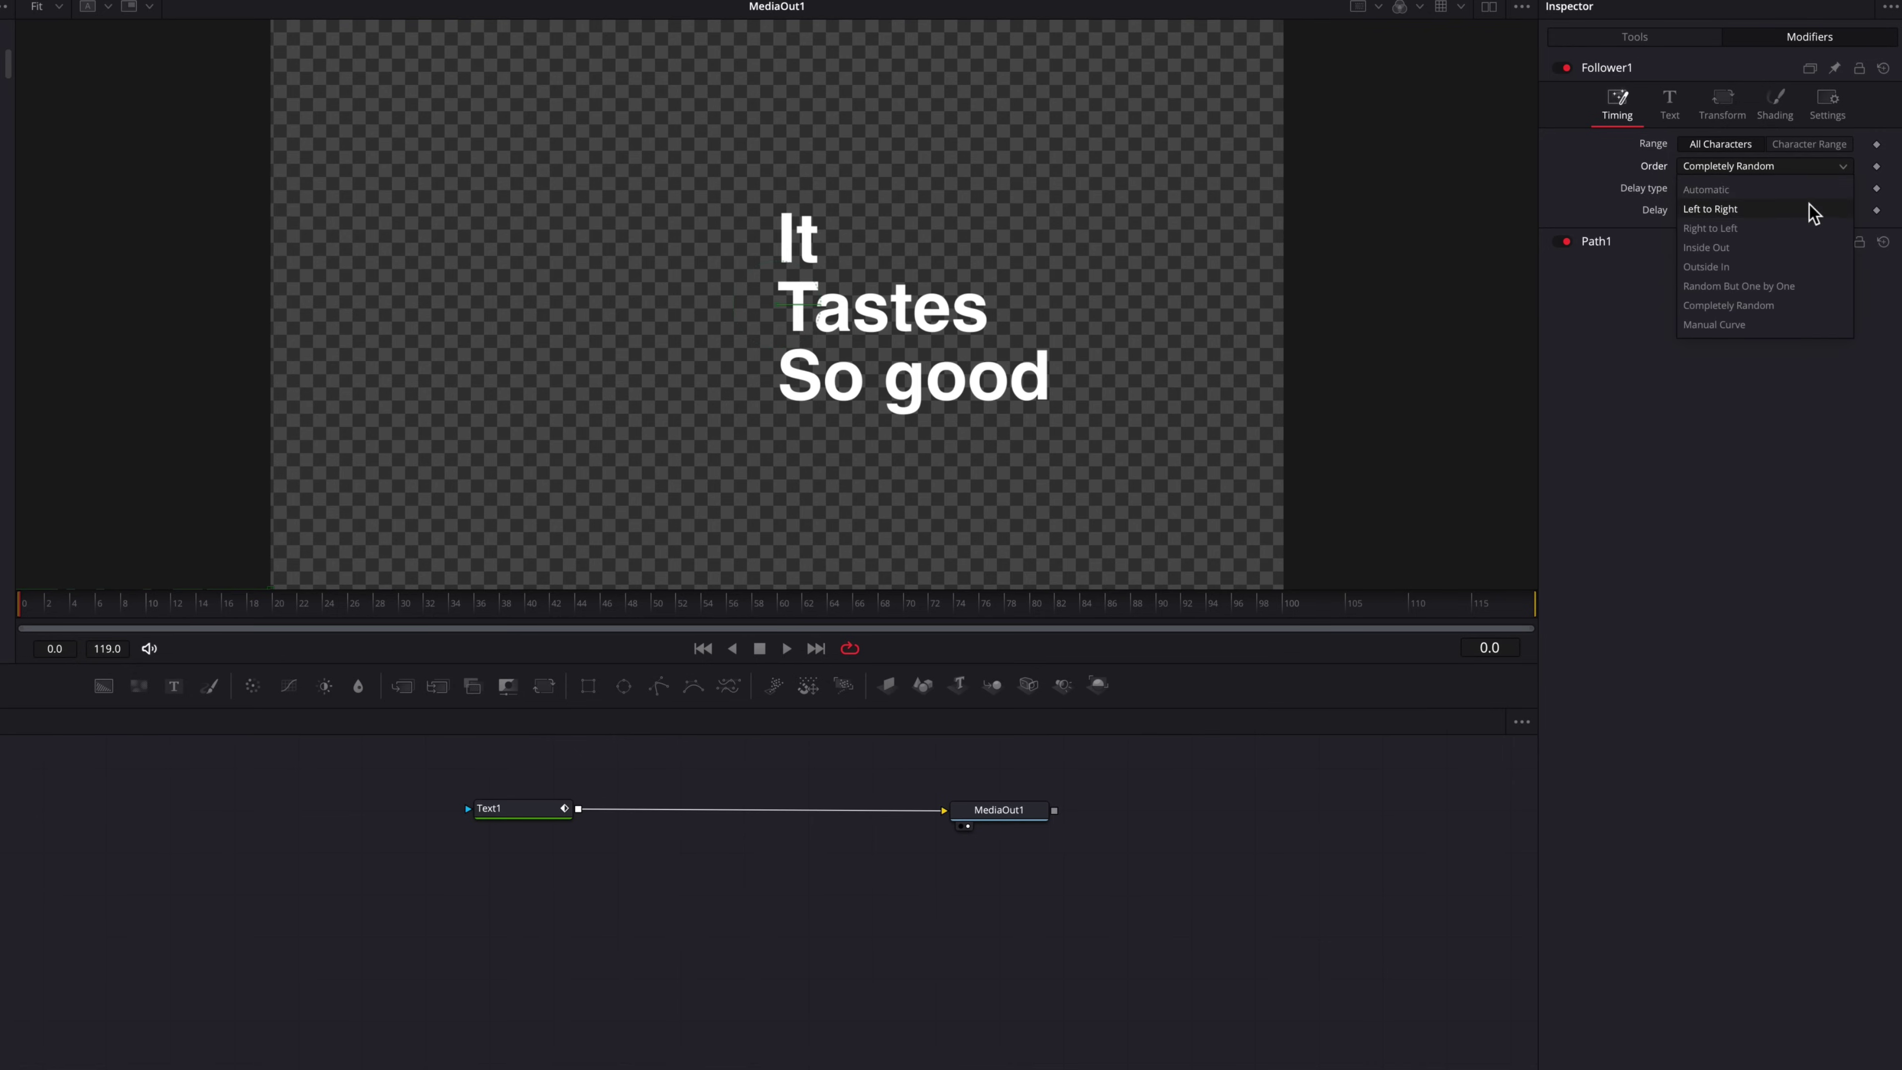
{"action": "left_click", "coordinate": [1813, 192]}
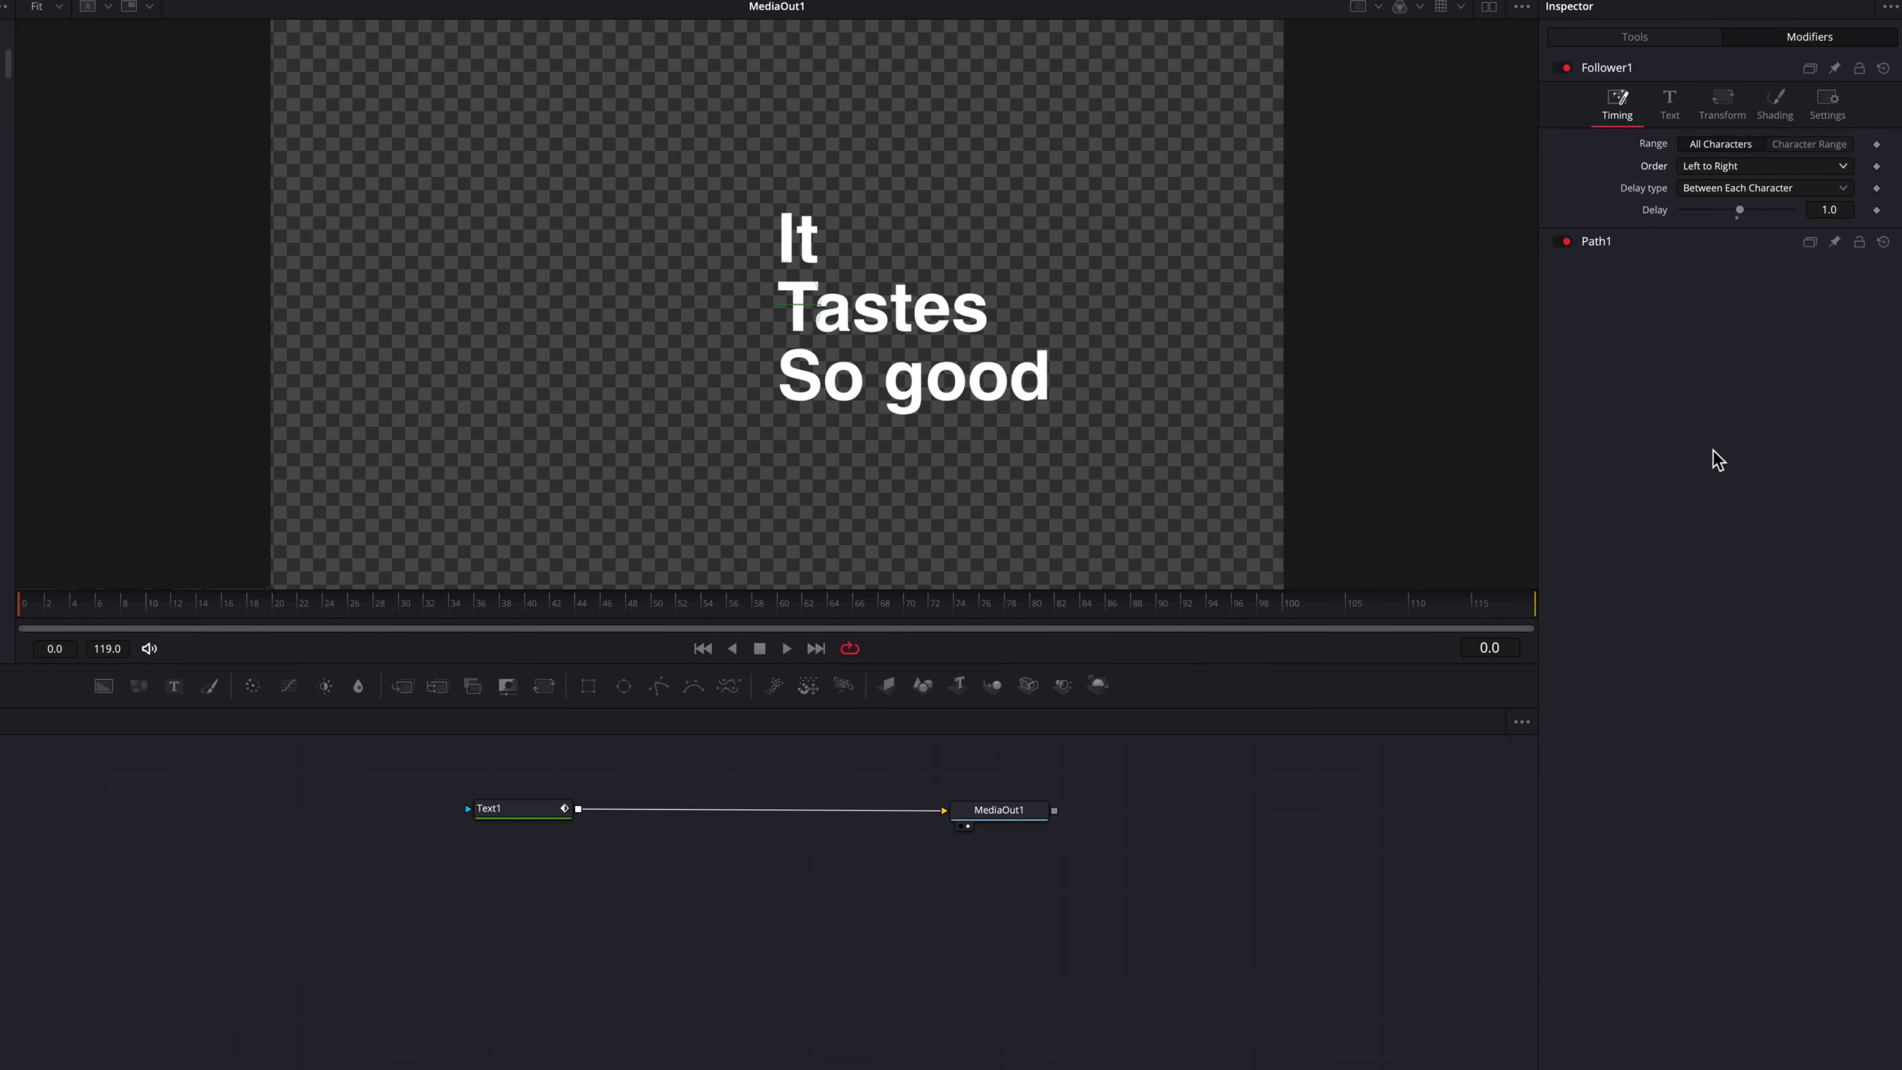
Try the delay type Between First and Last Character and scrub through the first frames of the animation.
{"action": "left_click", "coordinate": [1807, 188]}
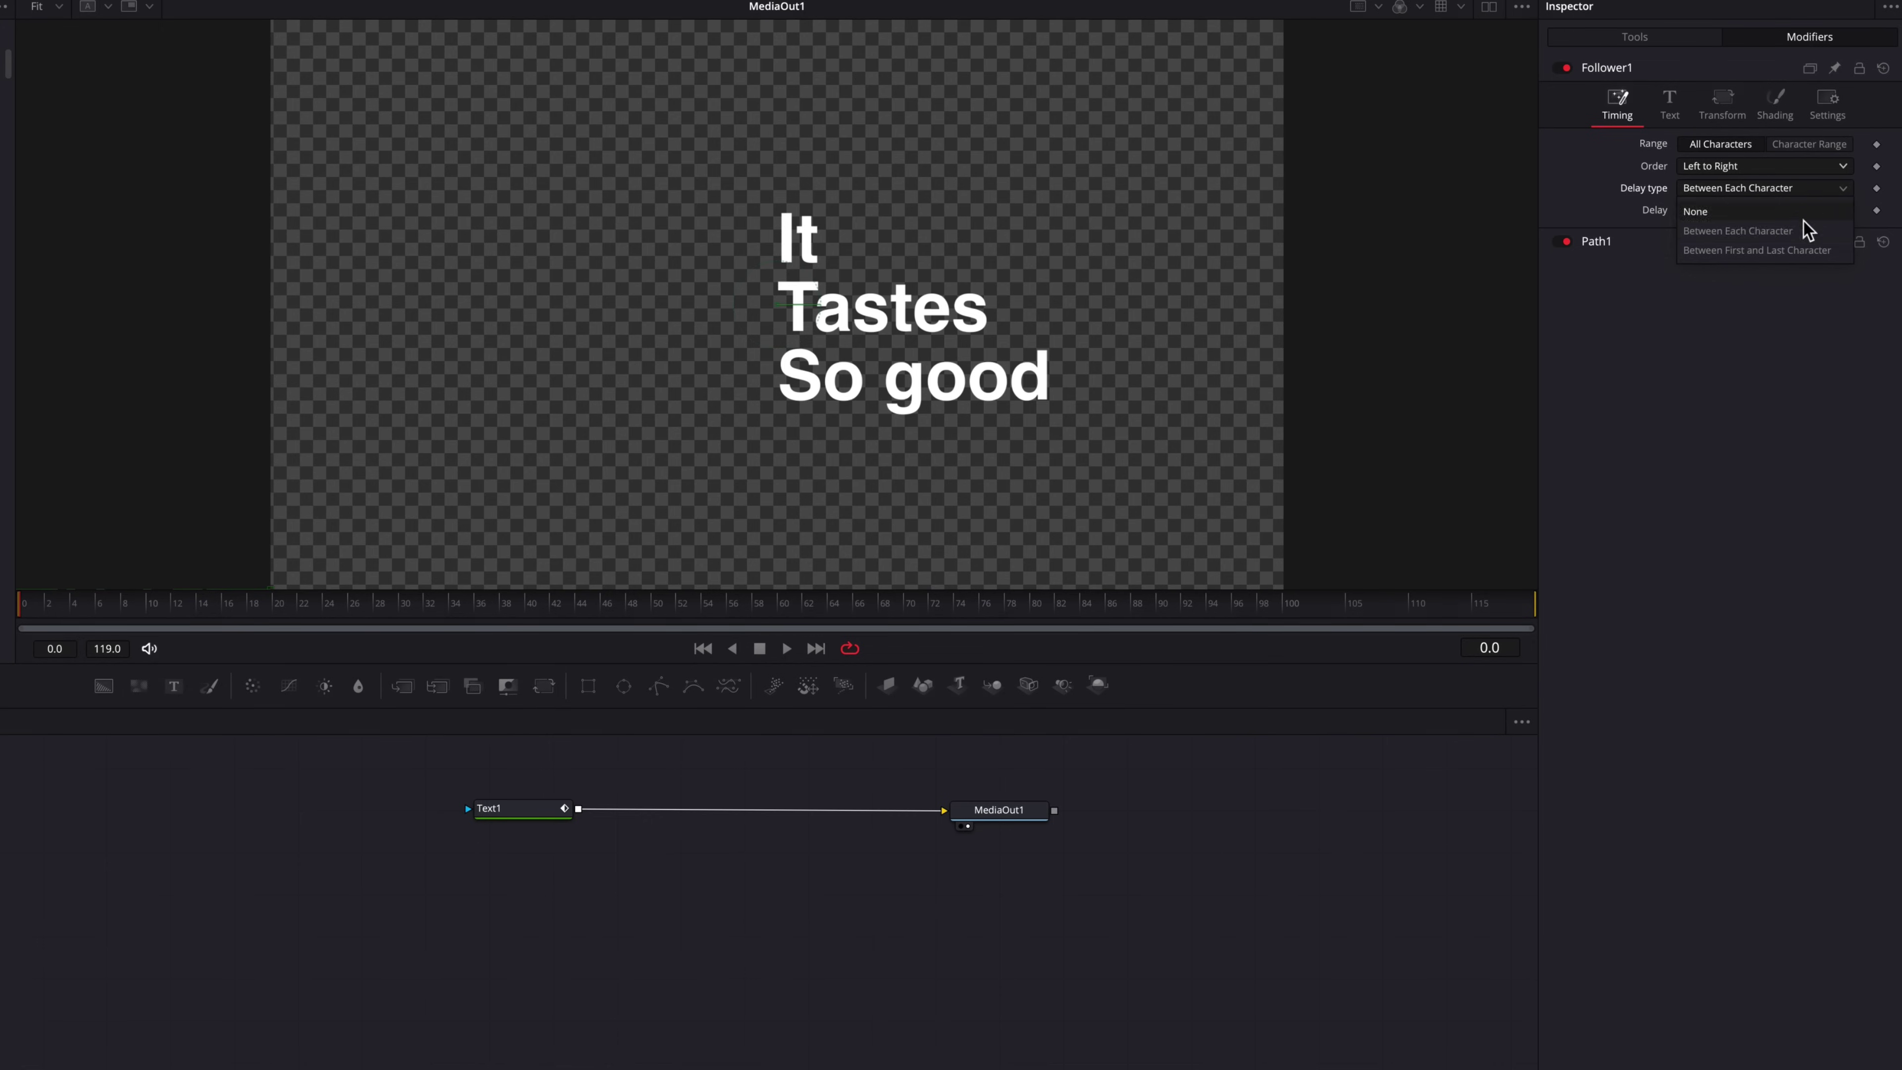
{"action": "left_click", "coordinate": [1804, 250]}
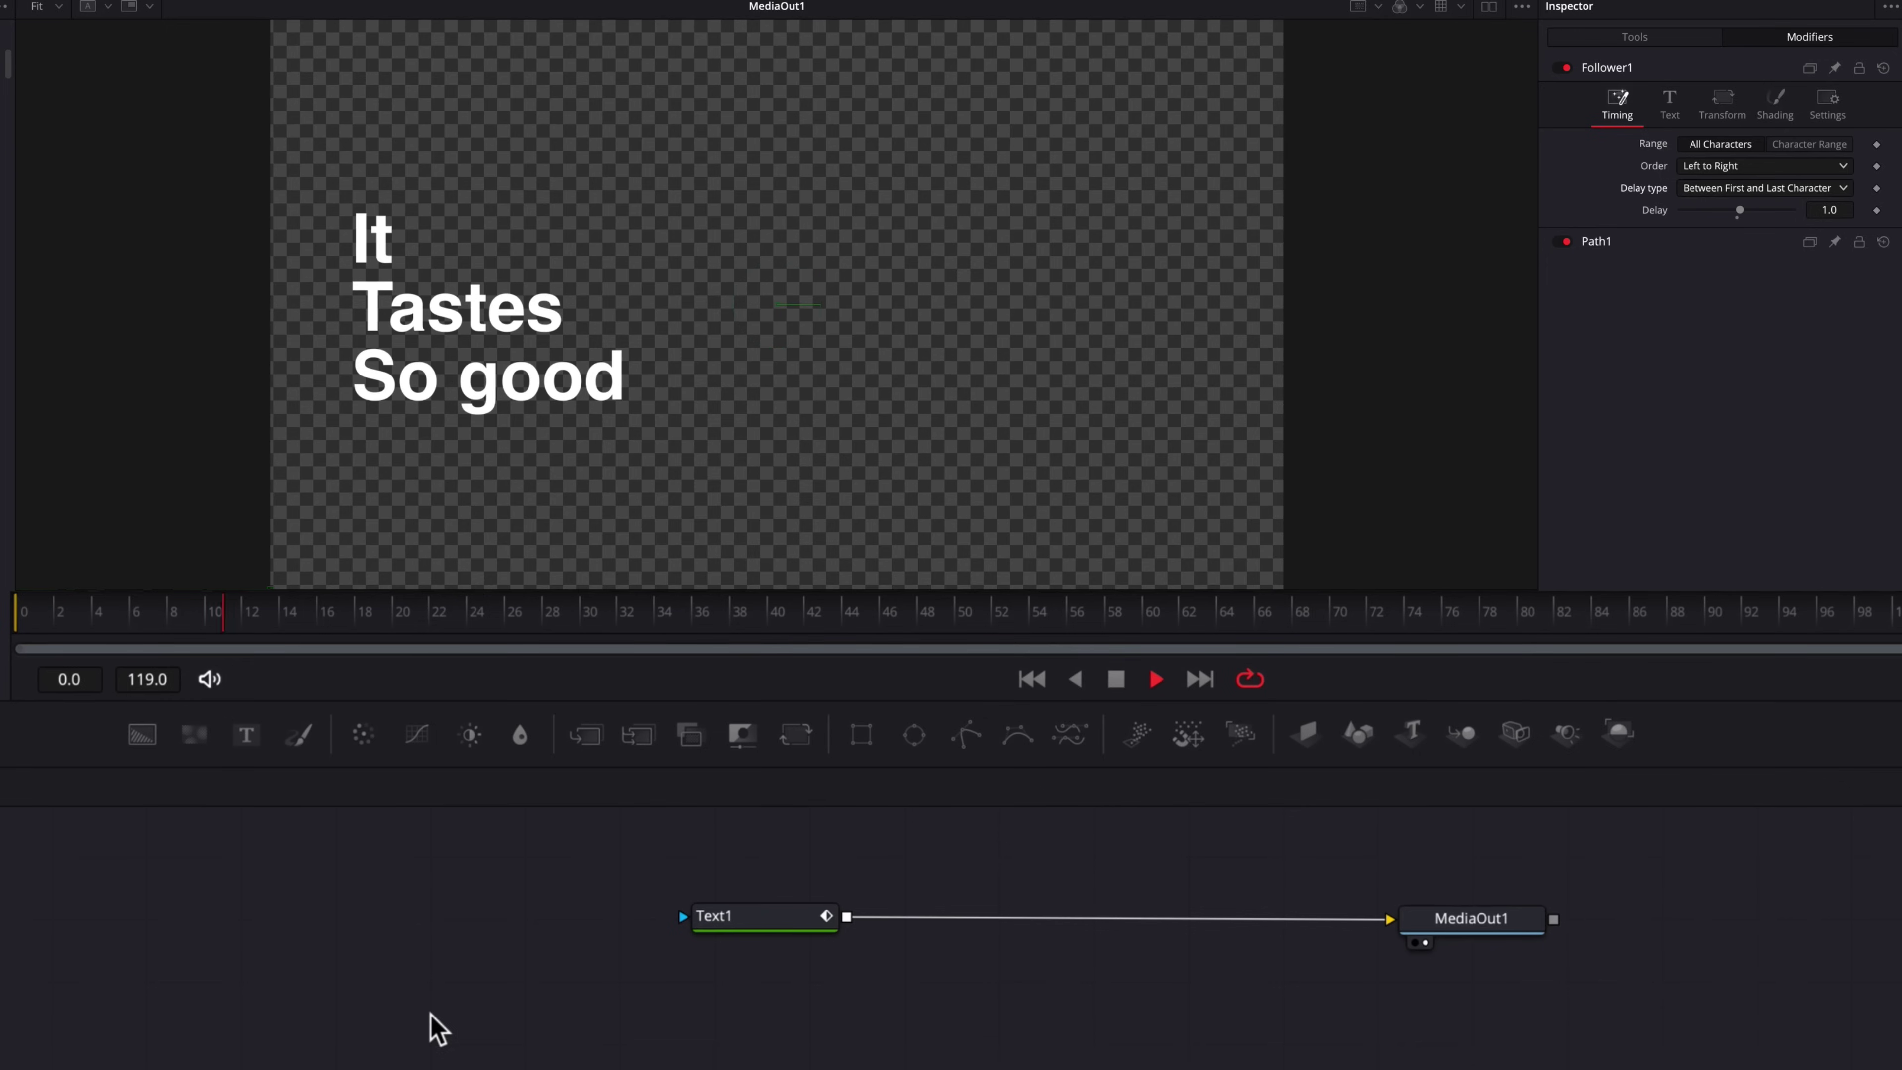
{"action": "left_click", "coordinate": [96, 619]}
{"action": "left_click_drag", "start_coordinate": [98, 618], "coordinate": [120, 623]}
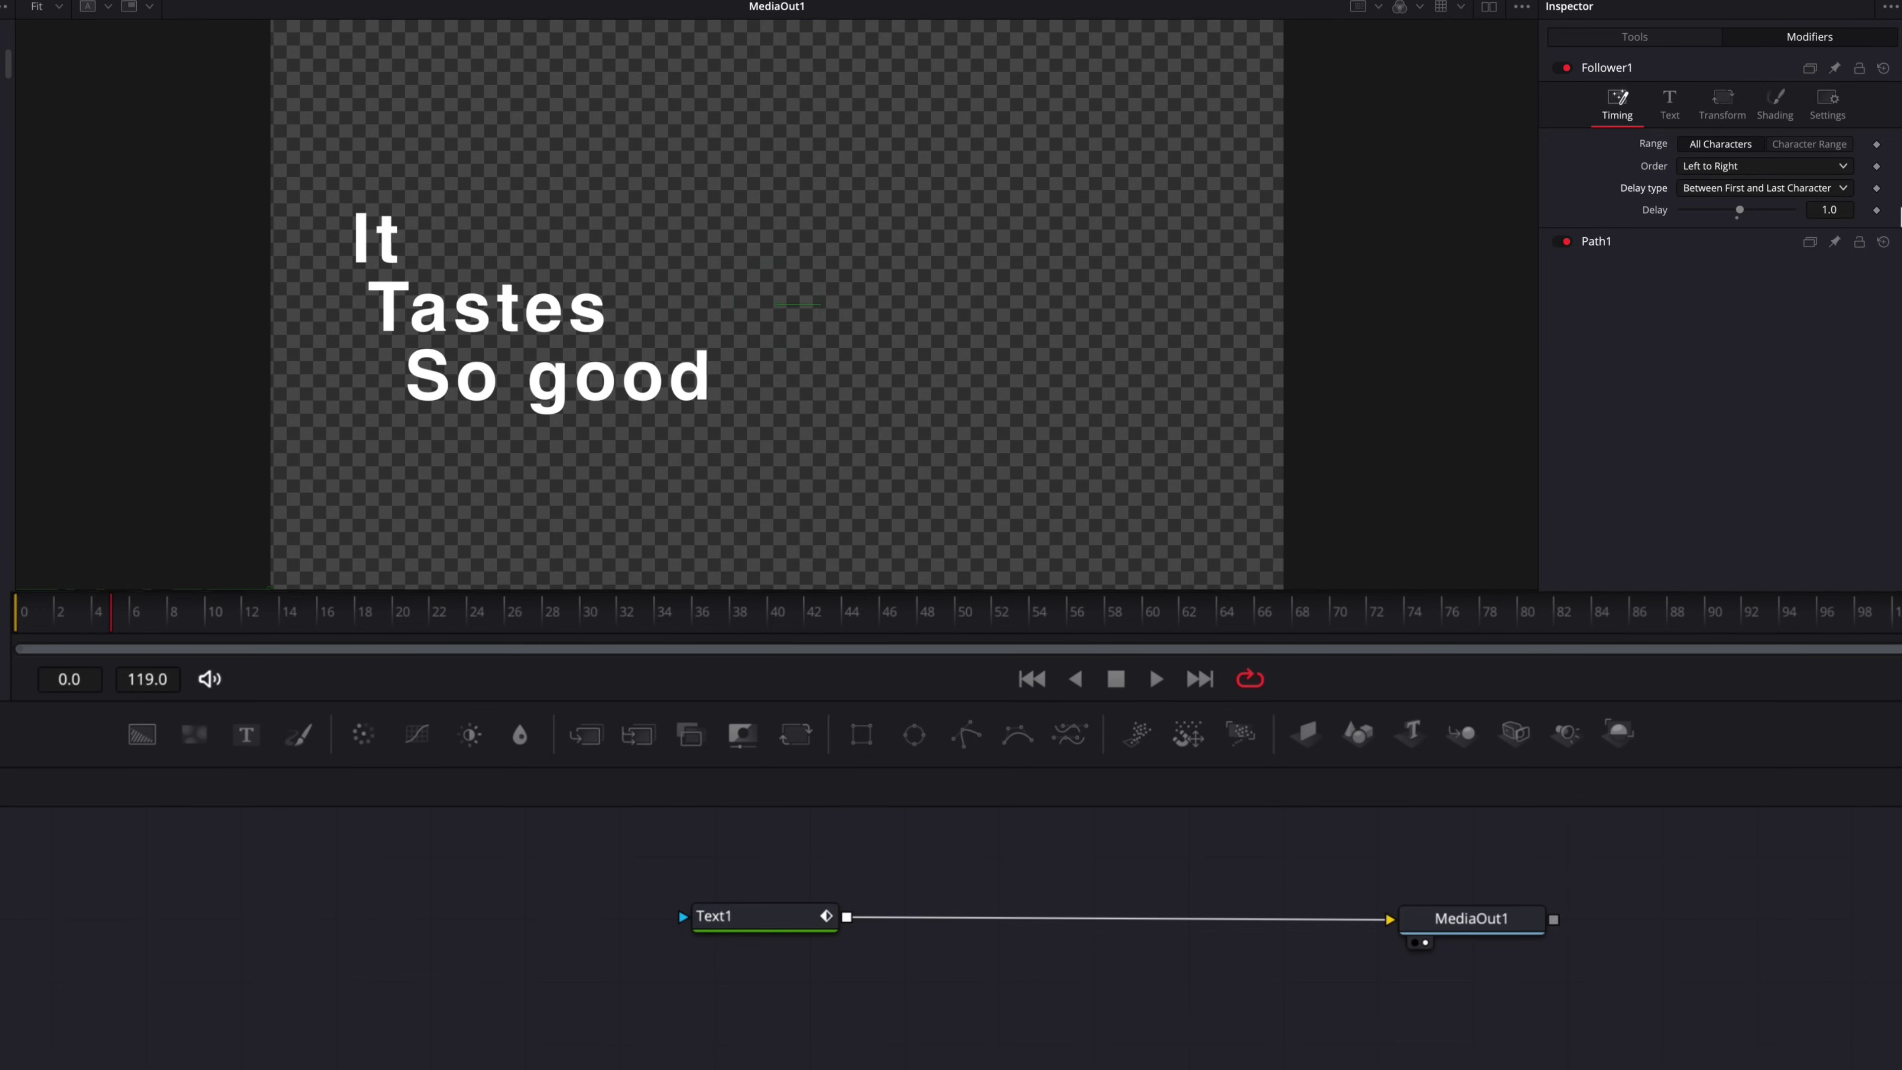
Try a Follower delay of 2, set it back to 1 and scrub to frame 0.
{"action": "left_click", "coordinate": [1846, 210]}
{"action": "type", "text": "2"}
{"action": "key", "text": "Return"}
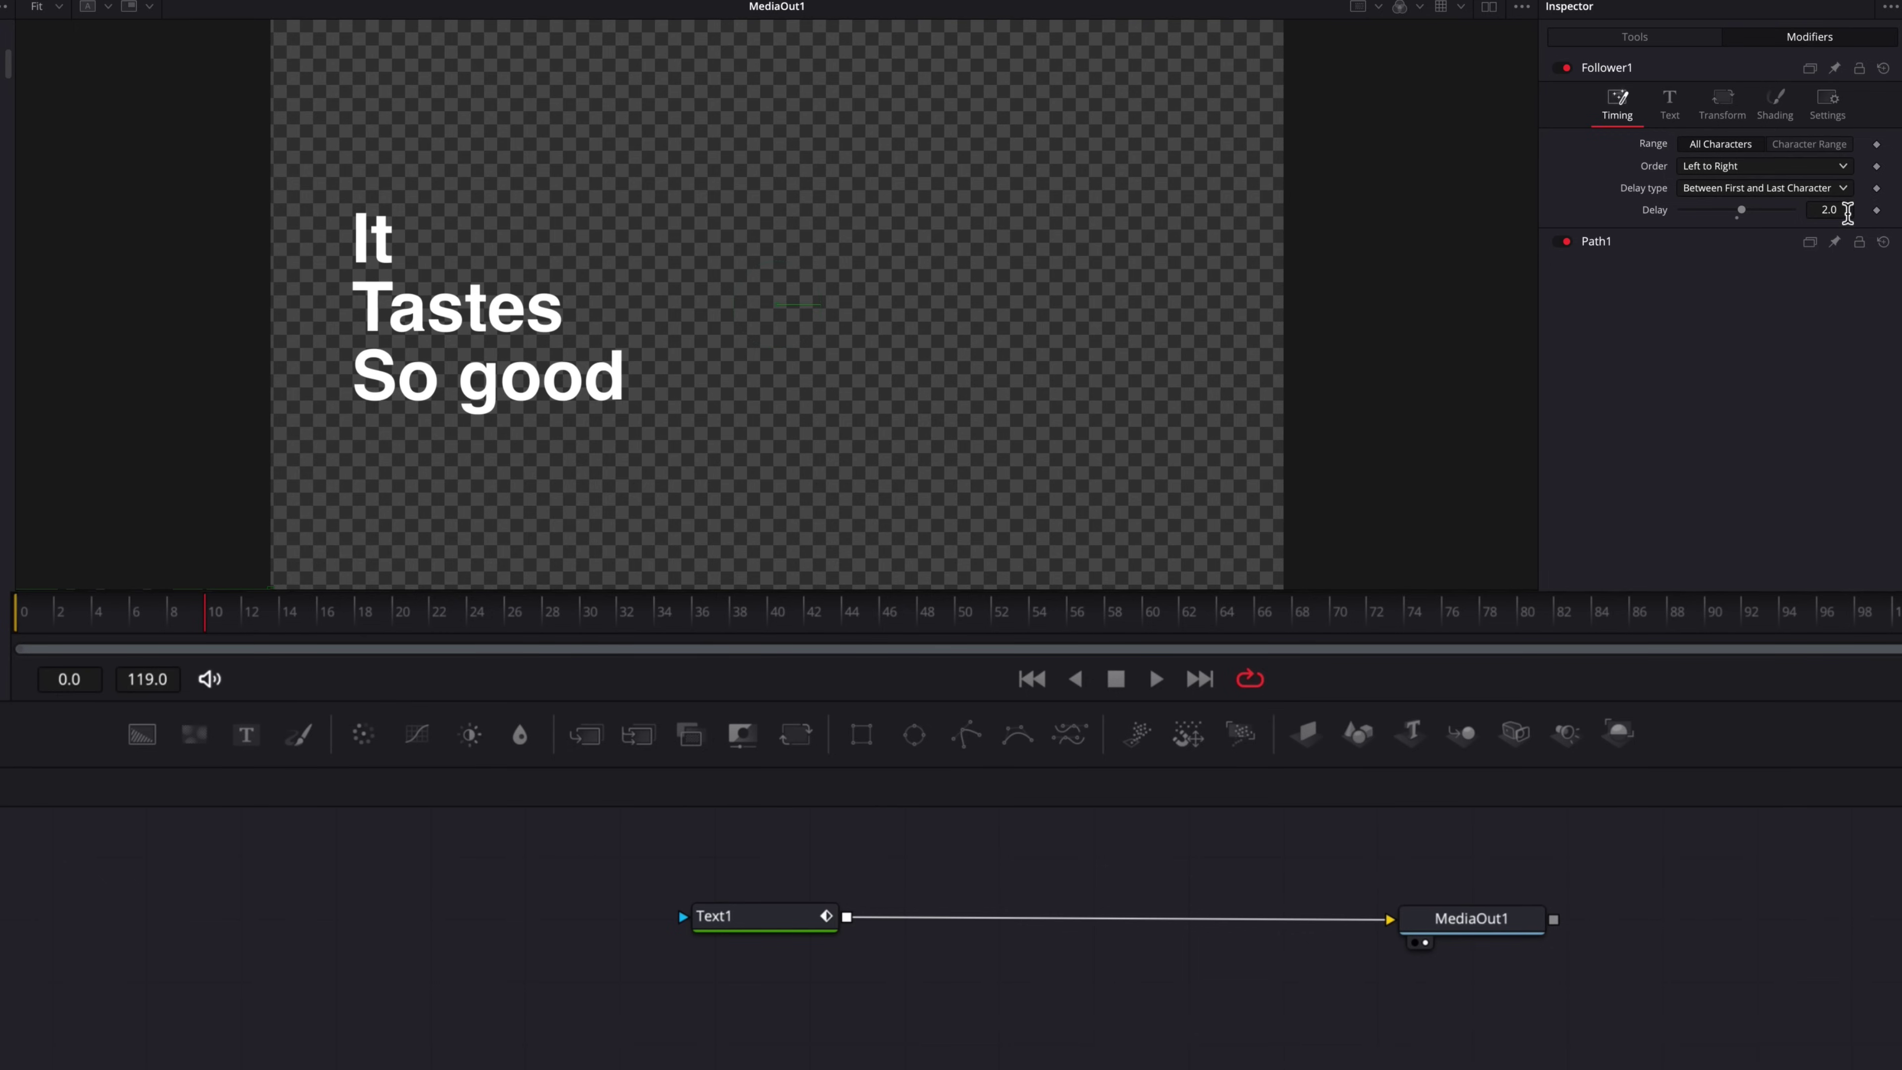
{"action": "left_click", "coordinate": [1839, 211]}
{"action": "type", "text": "1"}
{"action": "key", "text": "Return"}
{"action": "left_click_drag", "start_coordinate": [128, 621], "coordinate": [37, 622]}
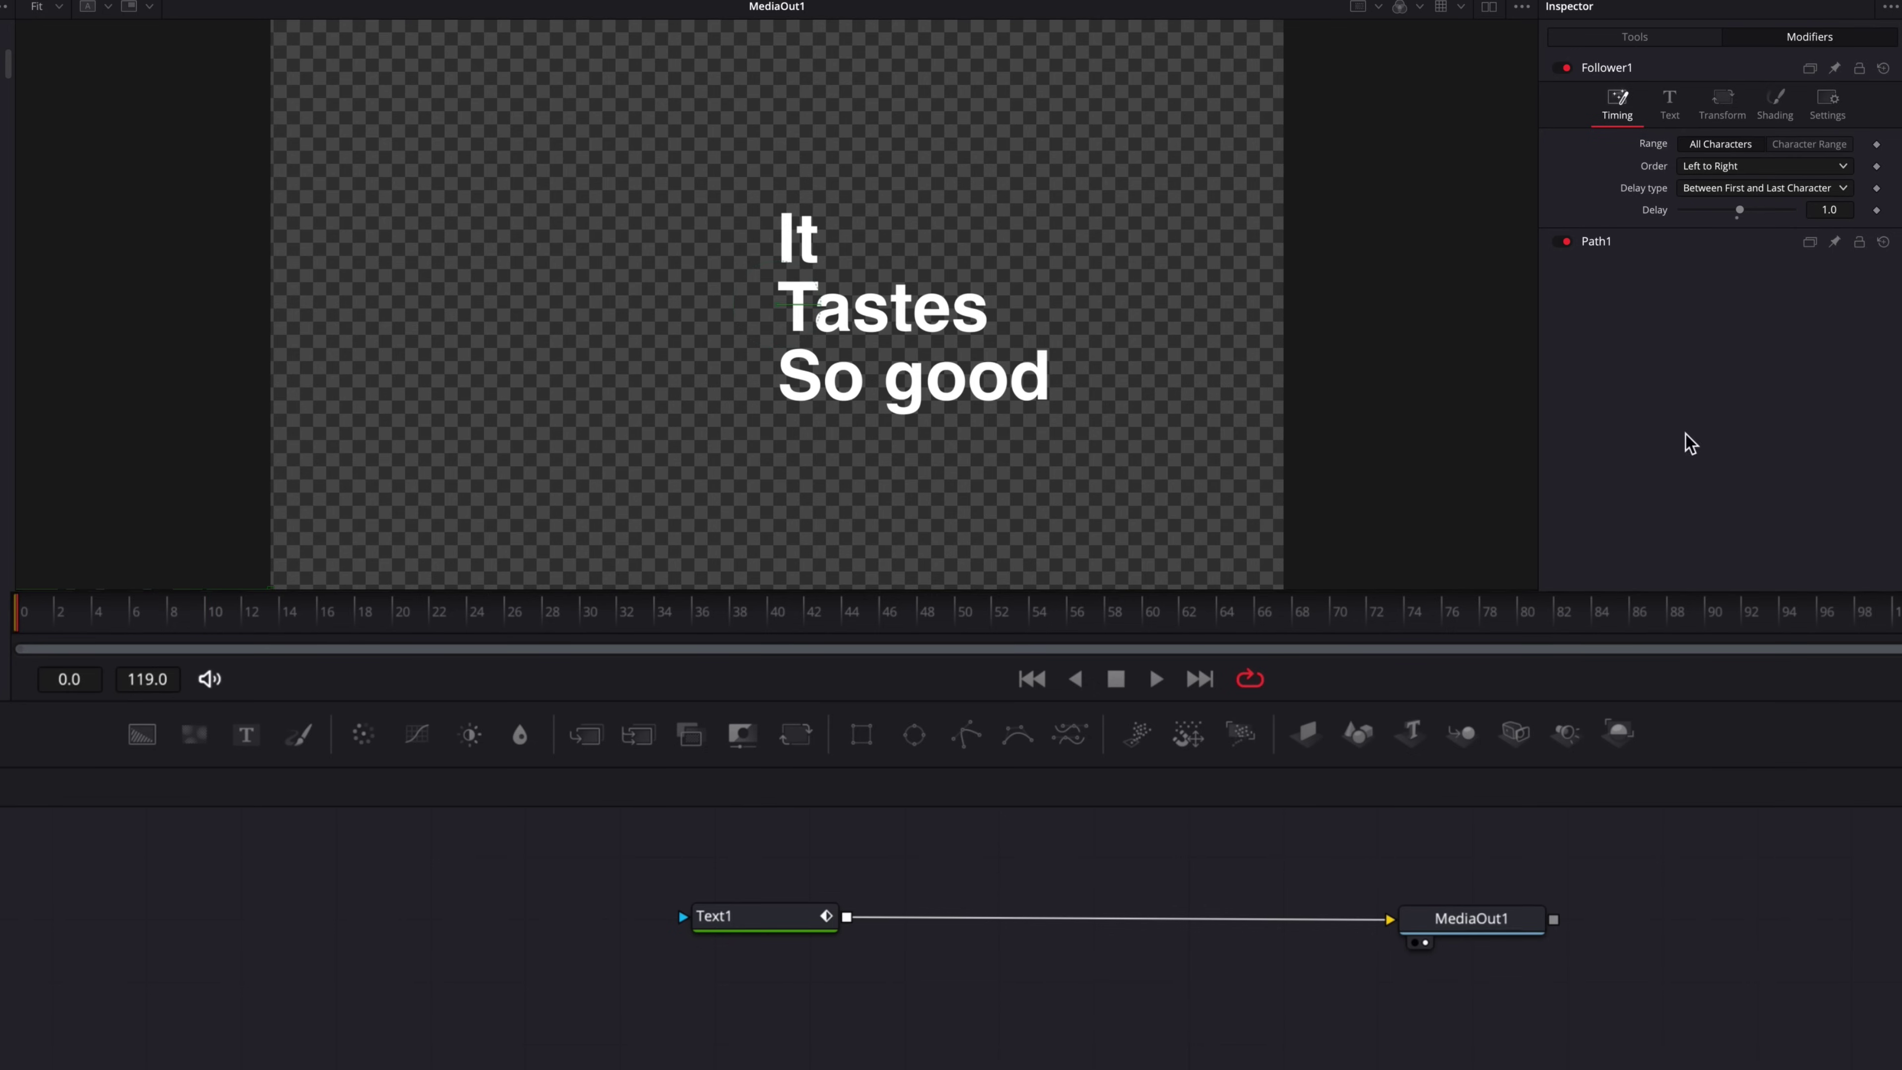
Set the delay type to Between Each Character, preview the animation and return to frame 0.
{"action": "left_click", "coordinate": [1829, 188]}
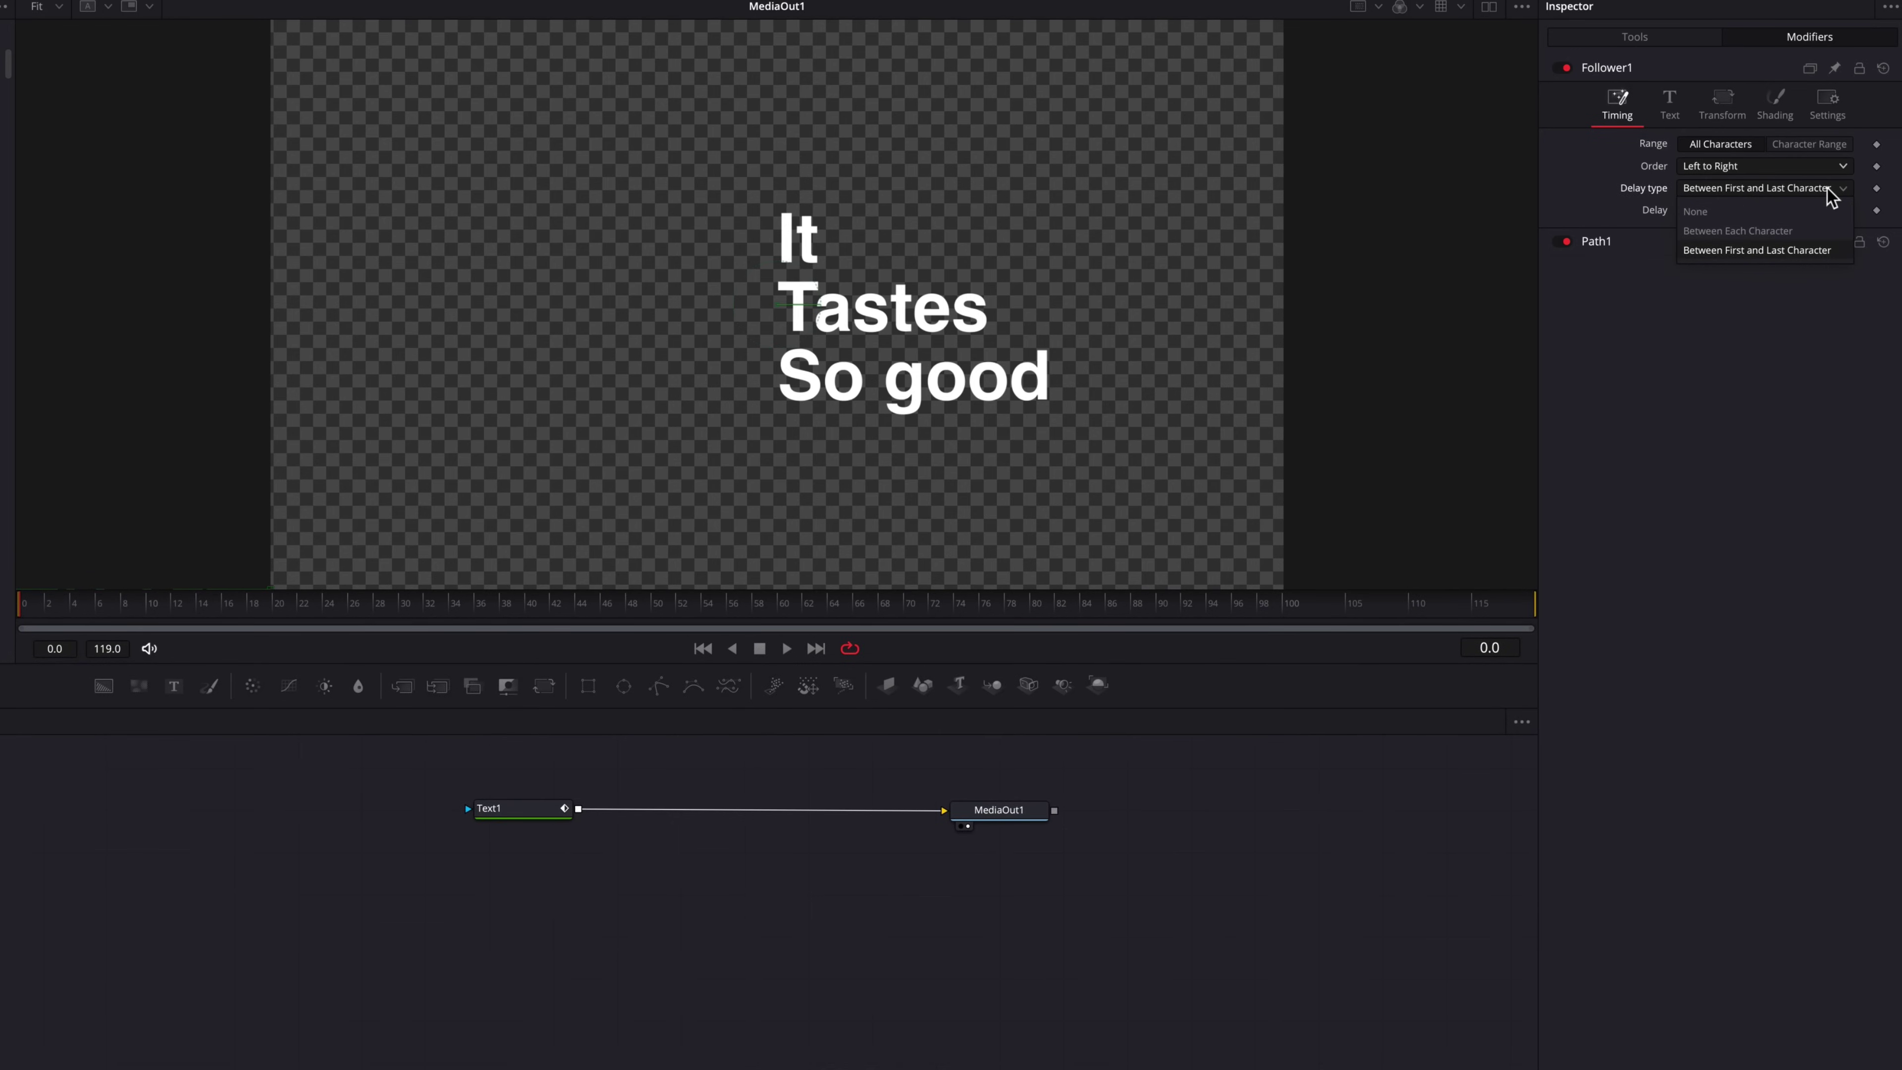
{"action": "left_click", "coordinate": [1825, 234]}
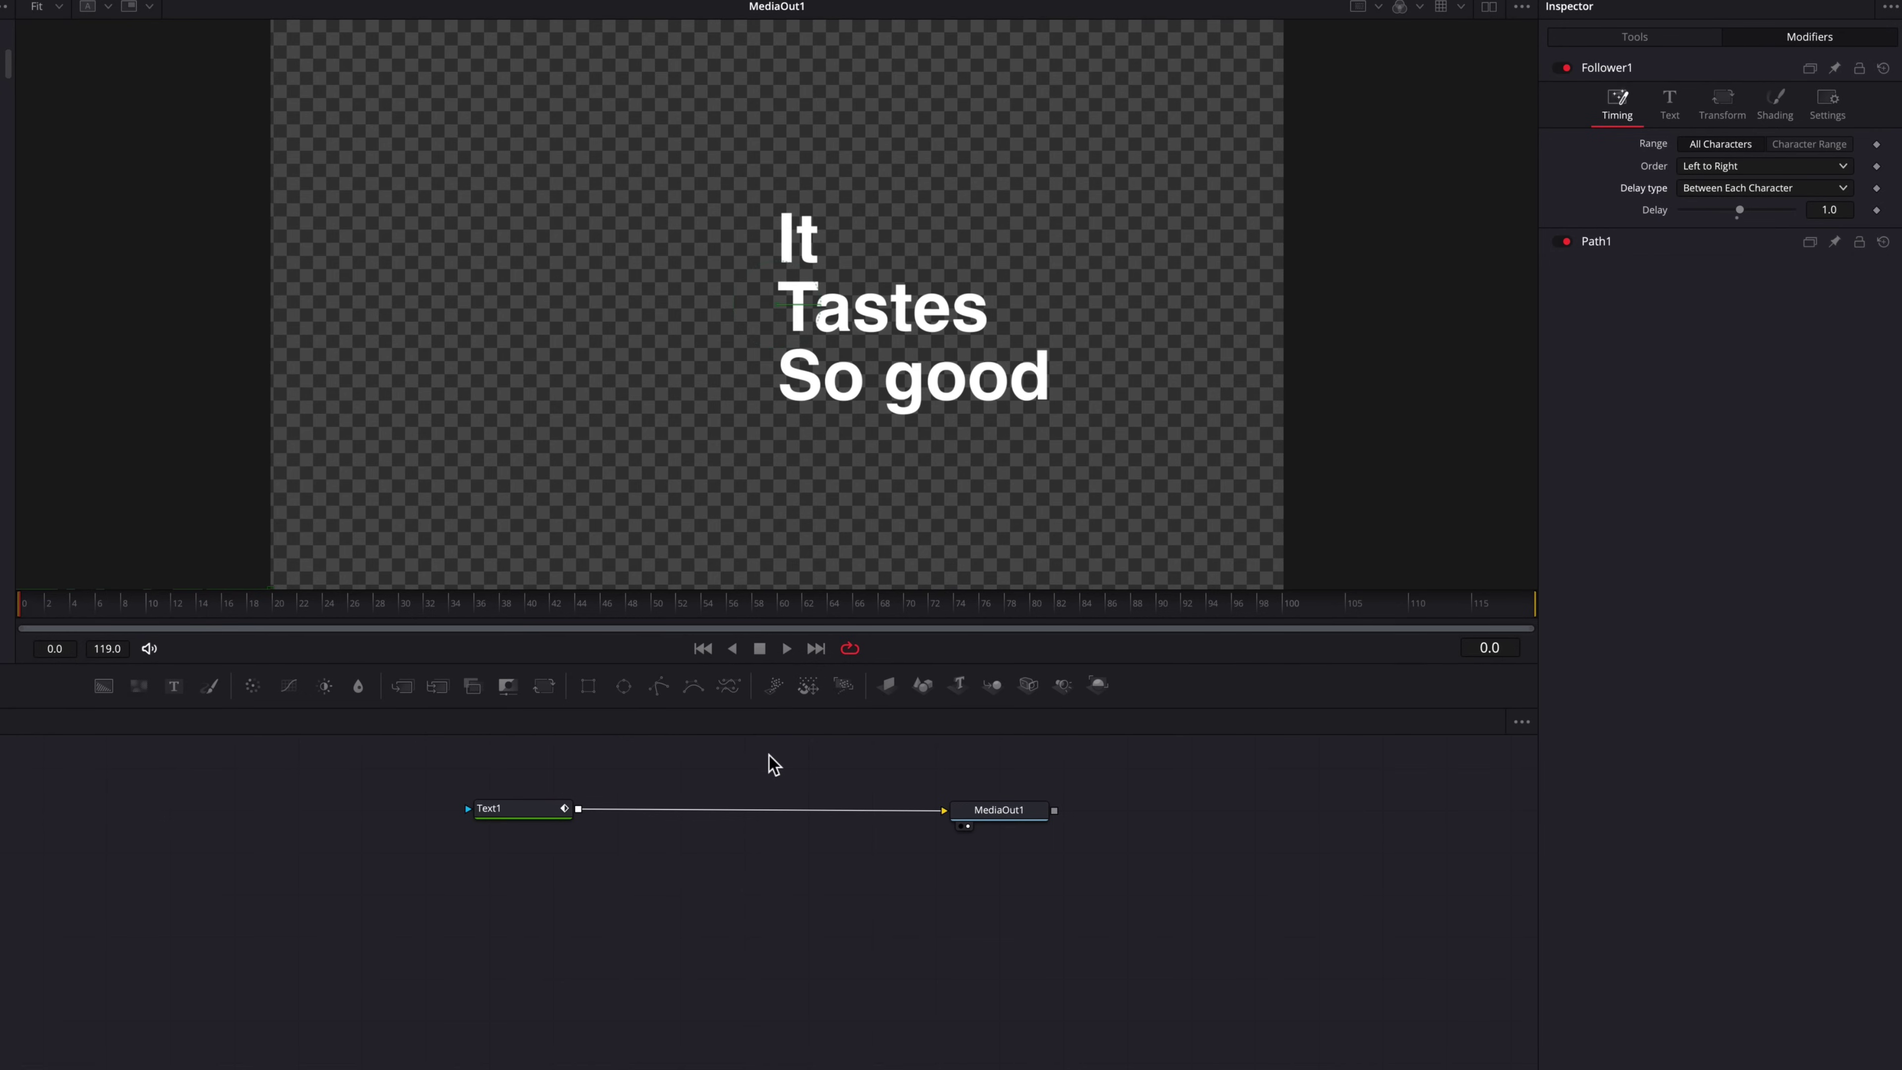
{"action": "key", "text": "space"}
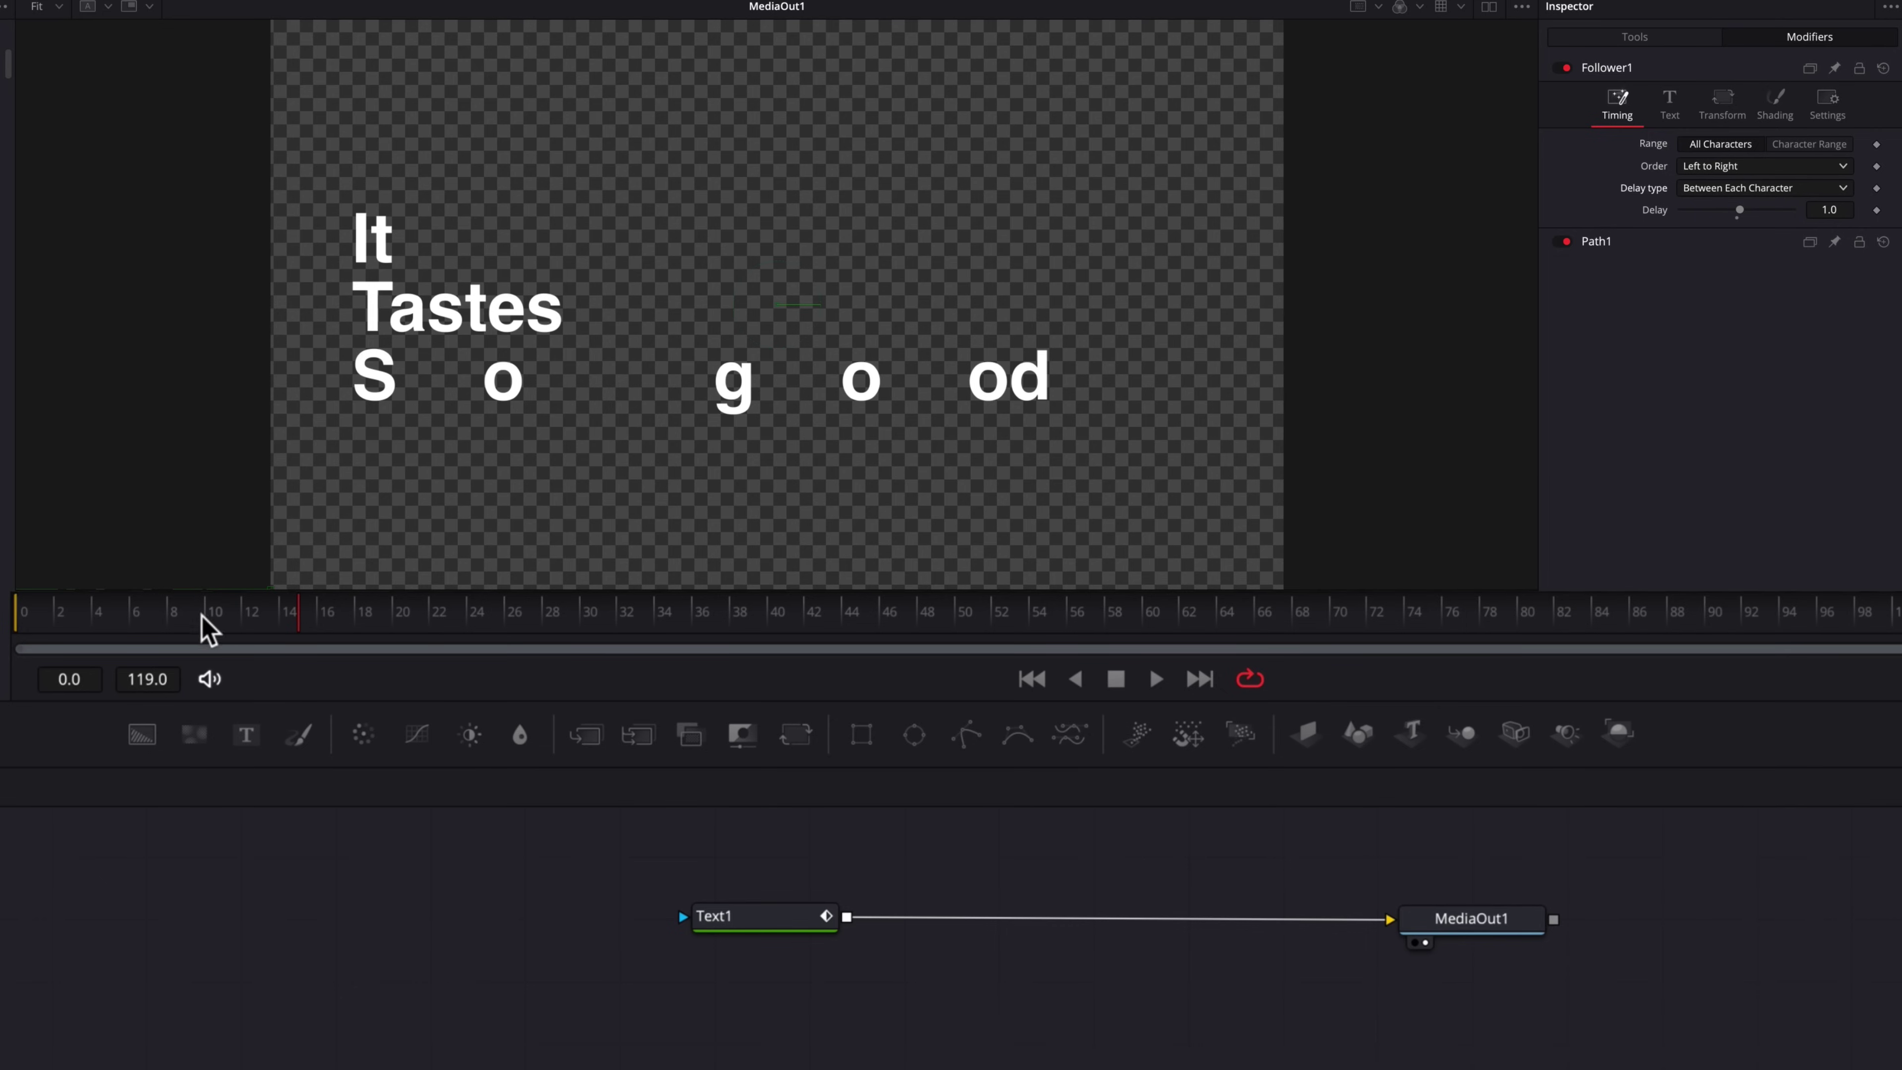
{"action": "left_click_drag", "start_coordinate": [200, 615], "coordinate": [25, 611]}
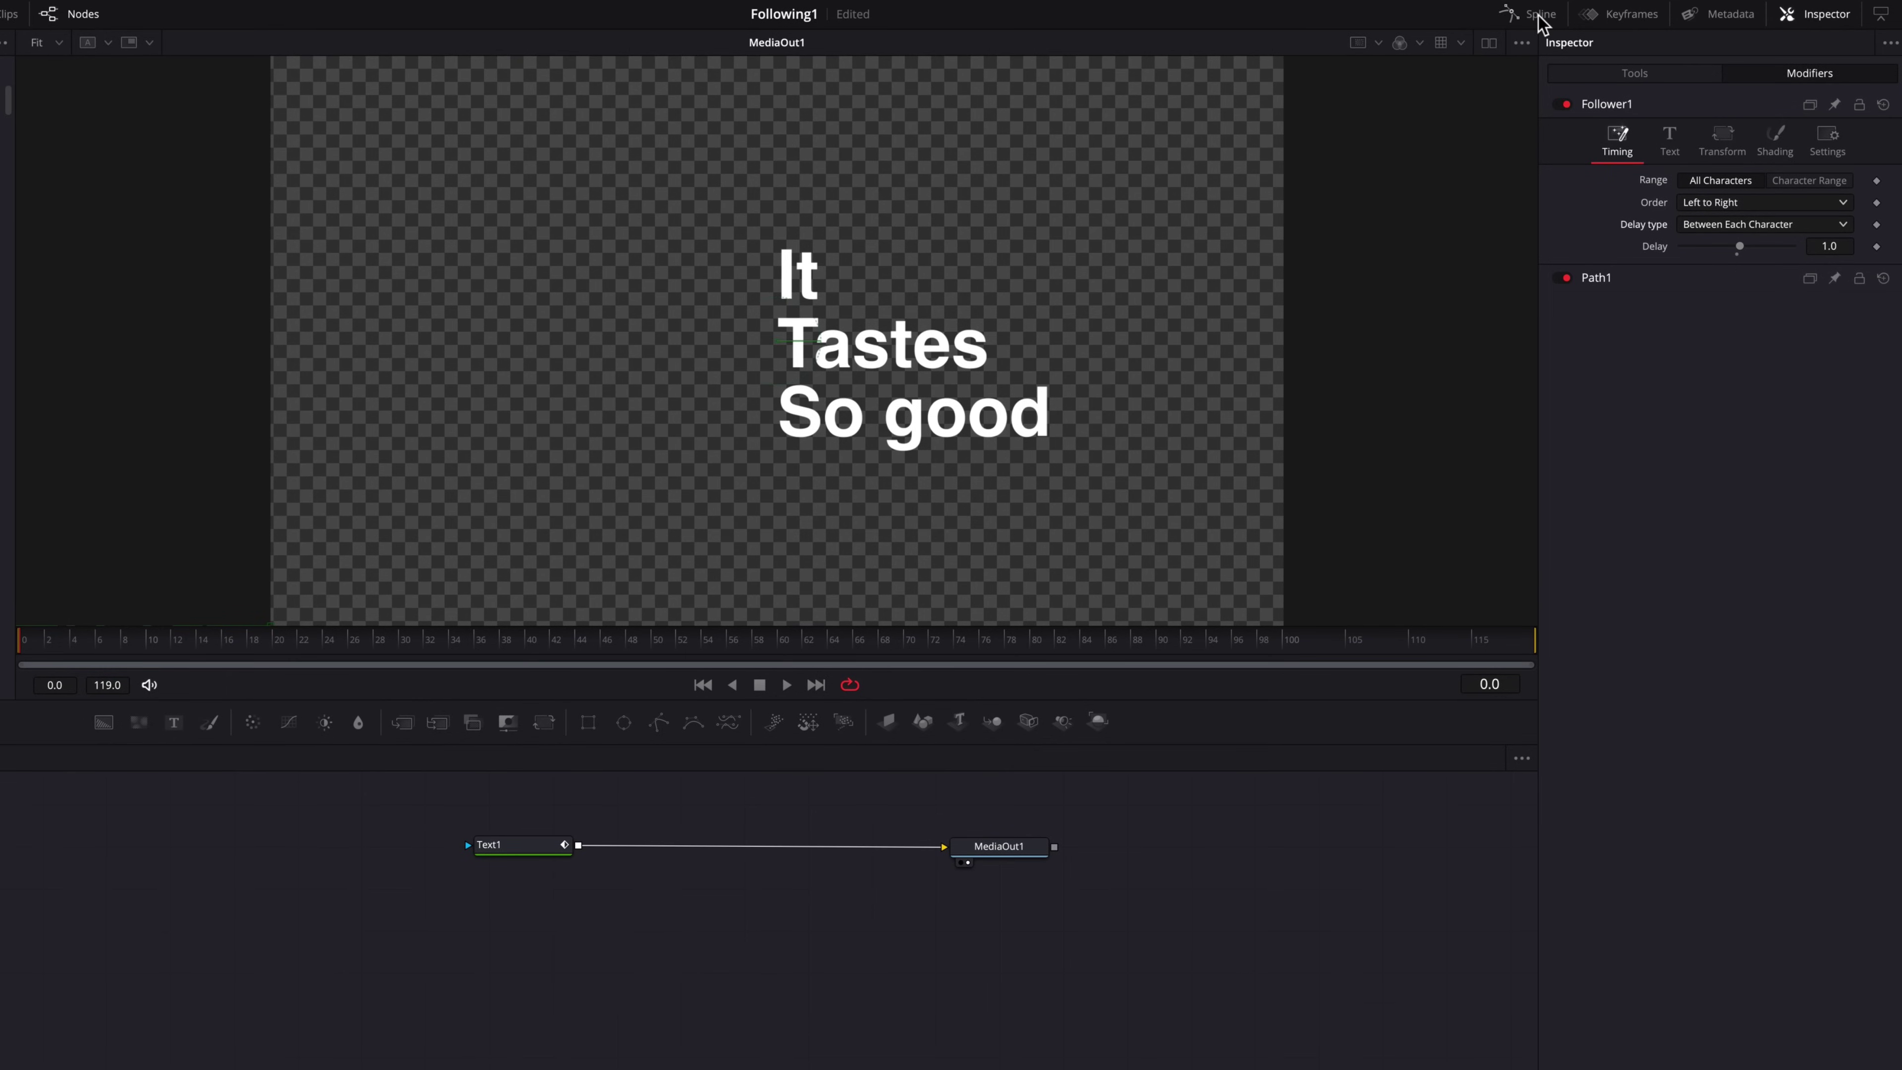
Reshape the character offset's Displacement curve in the Spline editor to rise steeply at first and ease gently into the last keyframe.
{"action": "left_click", "coordinate": [1535, 13]}
{"action": "left_click", "coordinate": [148, 842]}
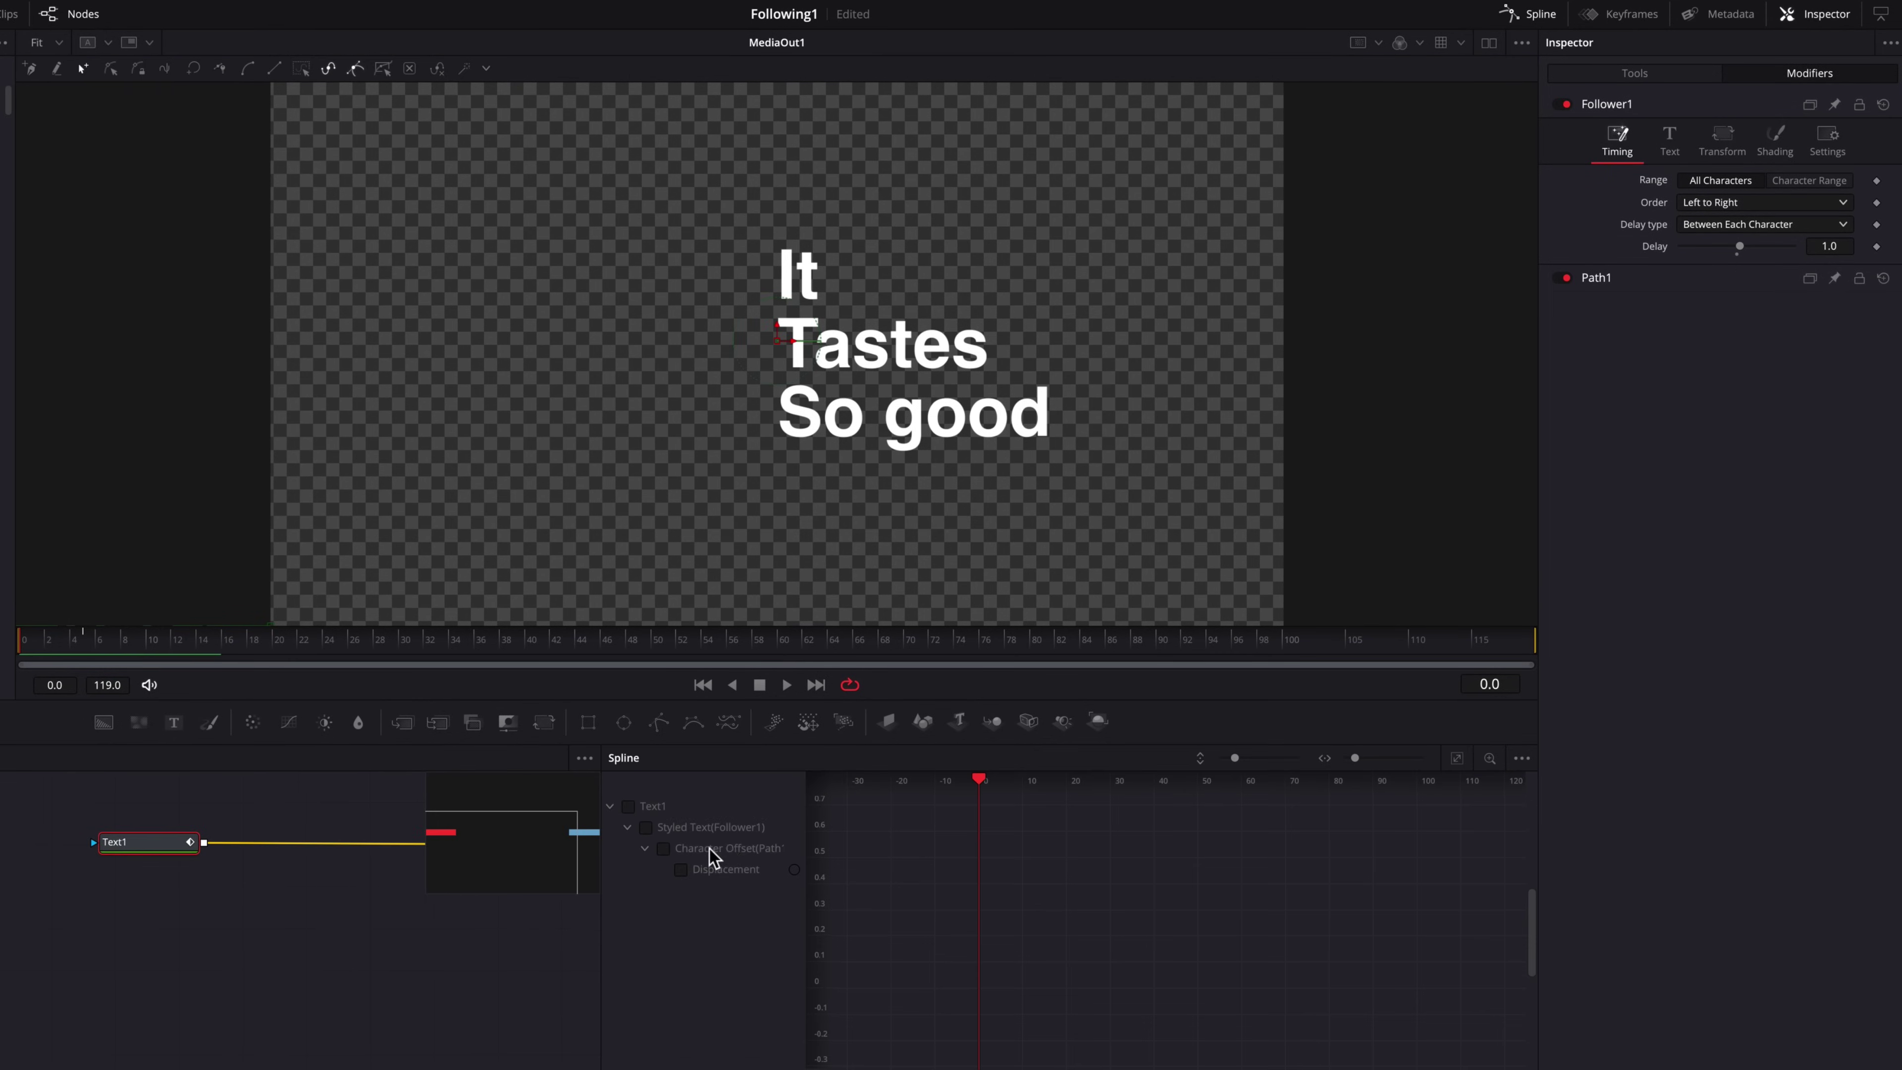
{"action": "left_click", "coordinate": [662, 849]}
{"action": "left_click", "coordinate": [1456, 757]}
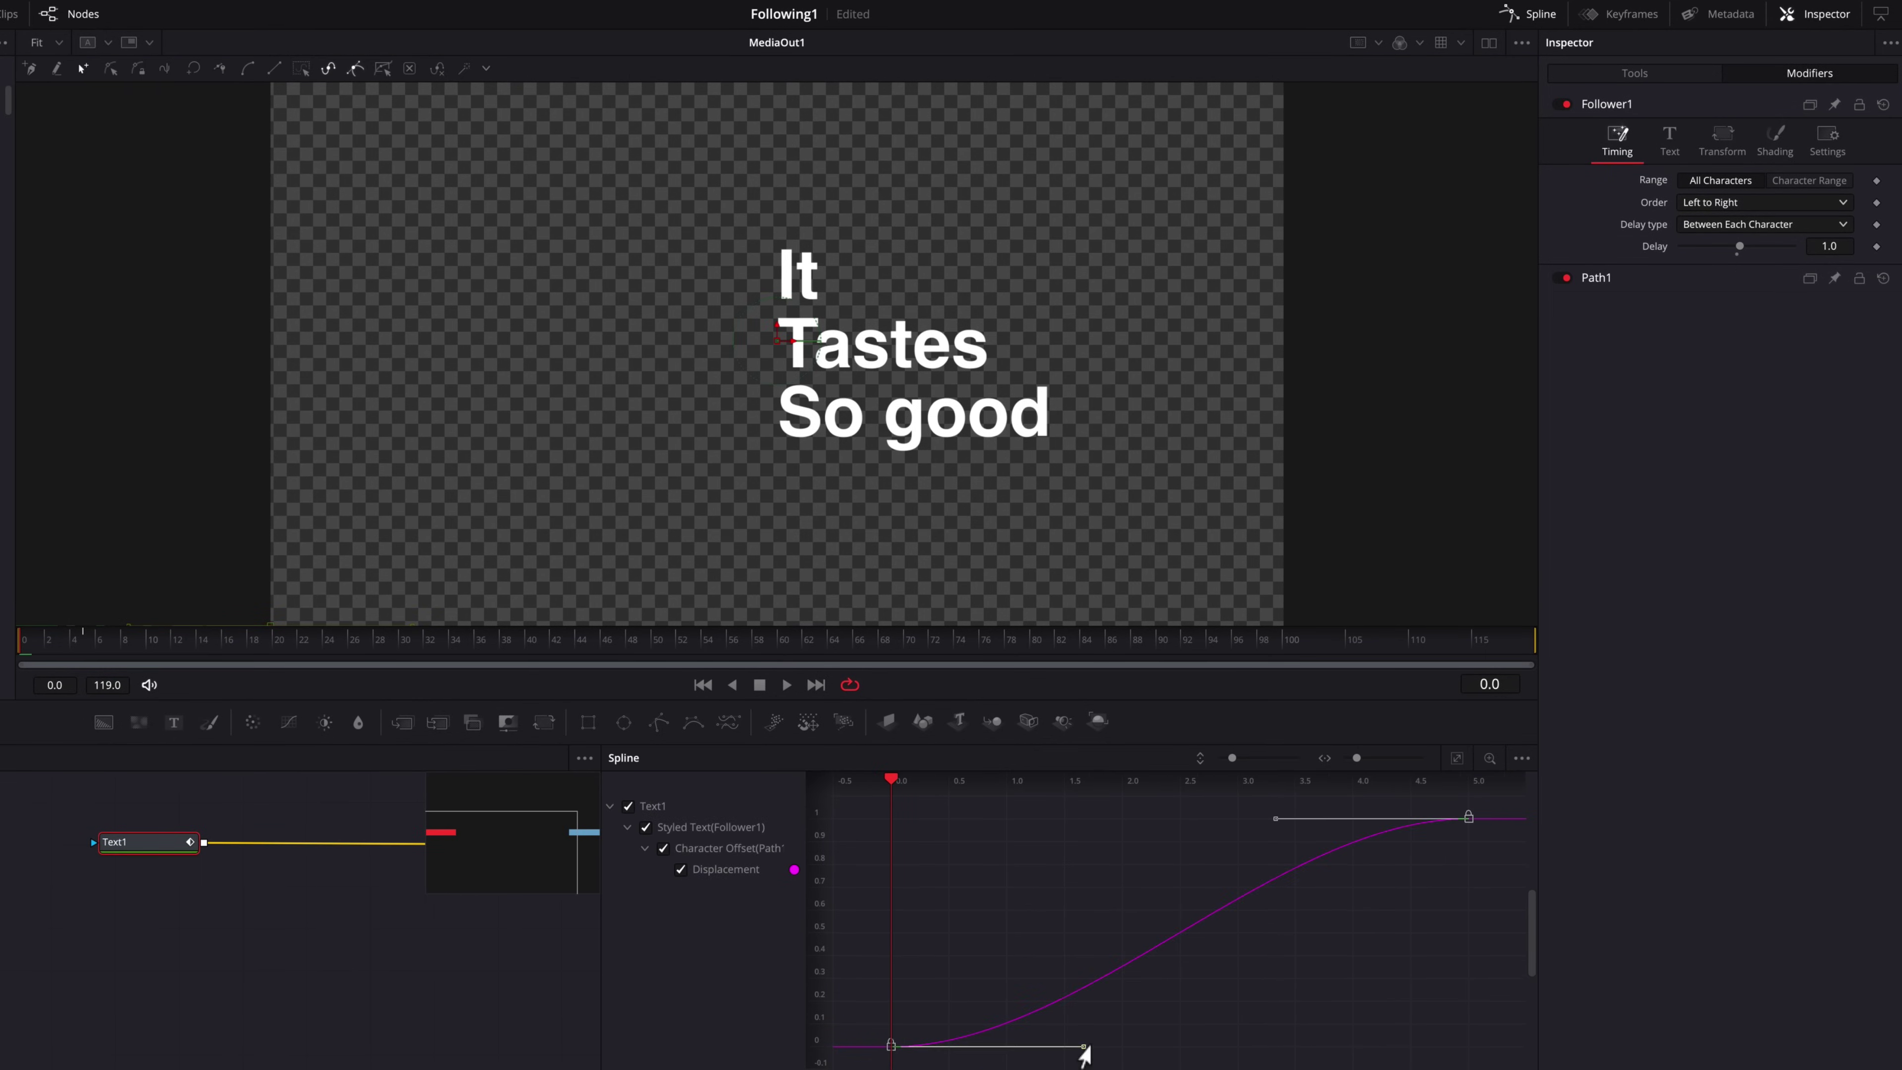
{"action": "left_click_drag", "start_coordinate": [1084, 1047], "coordinate": [1021, 873]}
{"action": "left_click_drag", "start_coordinate": [1276, 818], "coordinate": [1097, 819]}
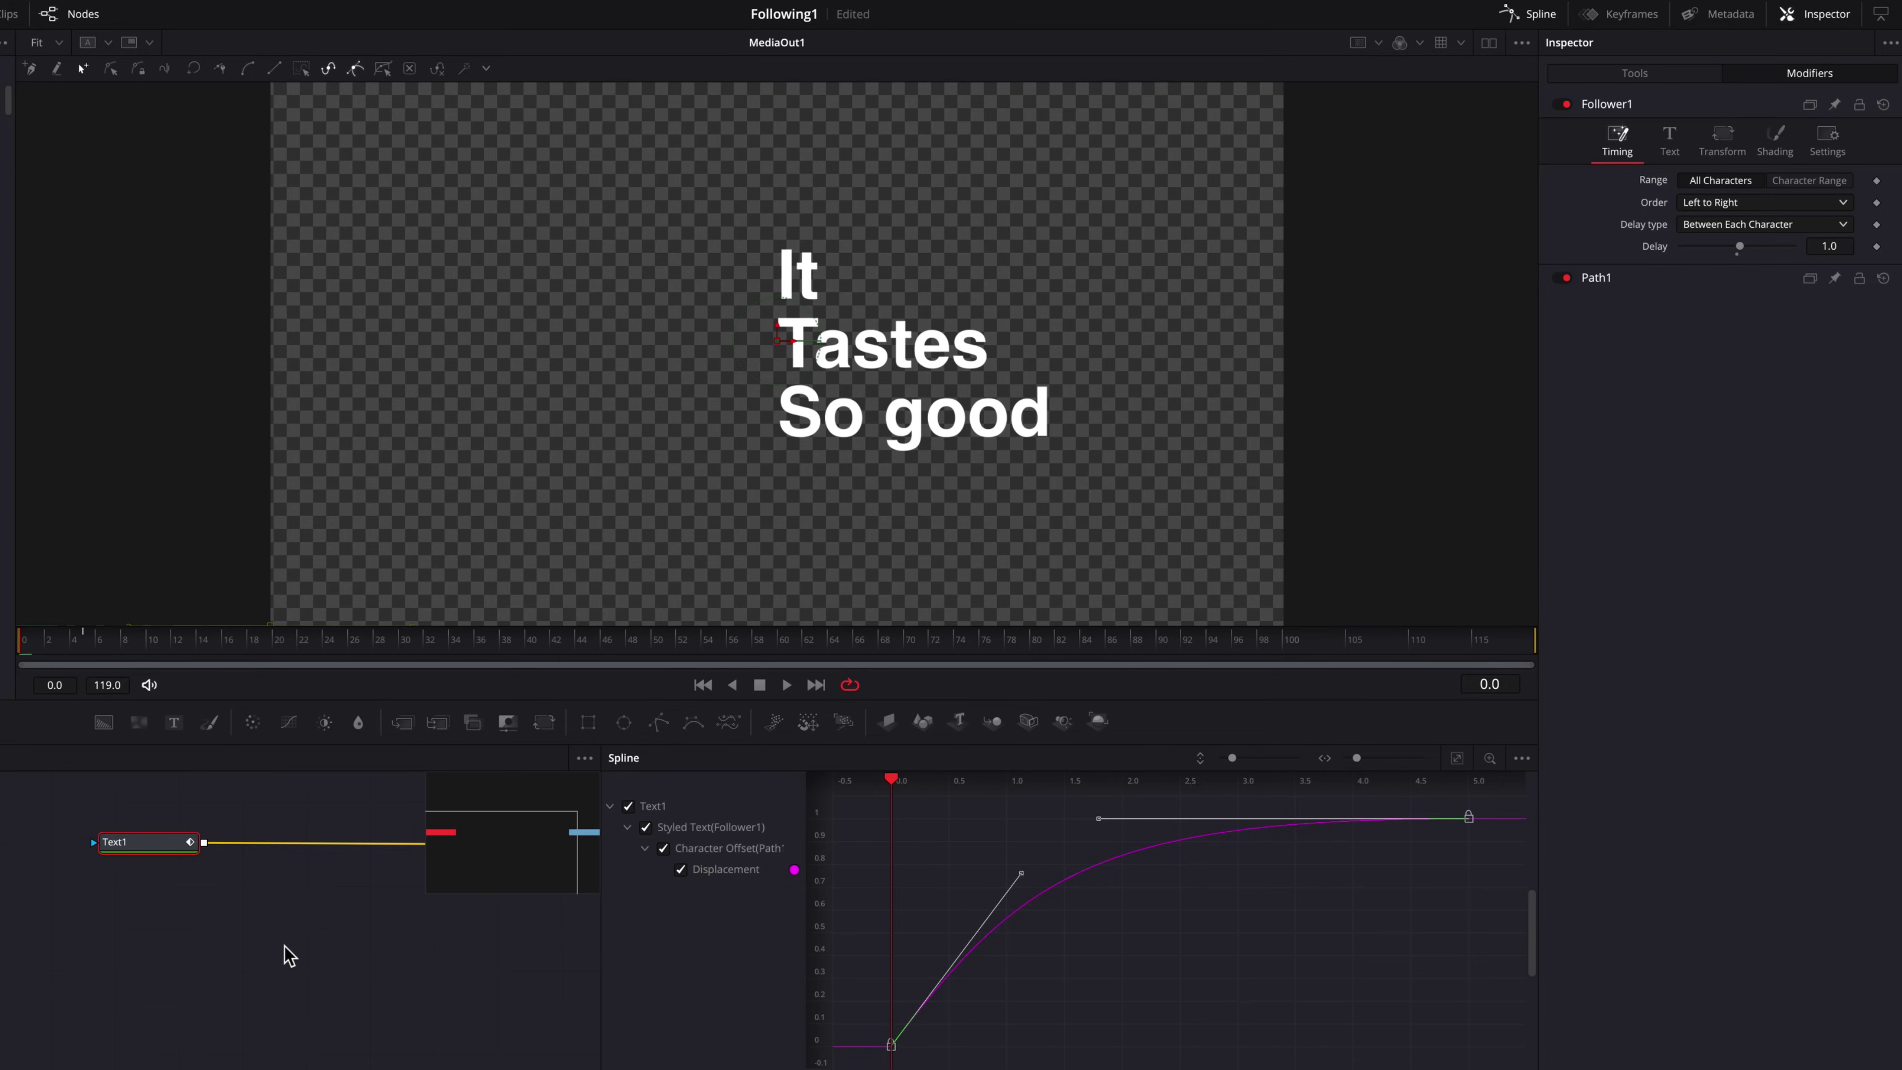
Play the eased character animation, return to frame 0 and close the Spline editor.
{"action": "key", "text": "space"}
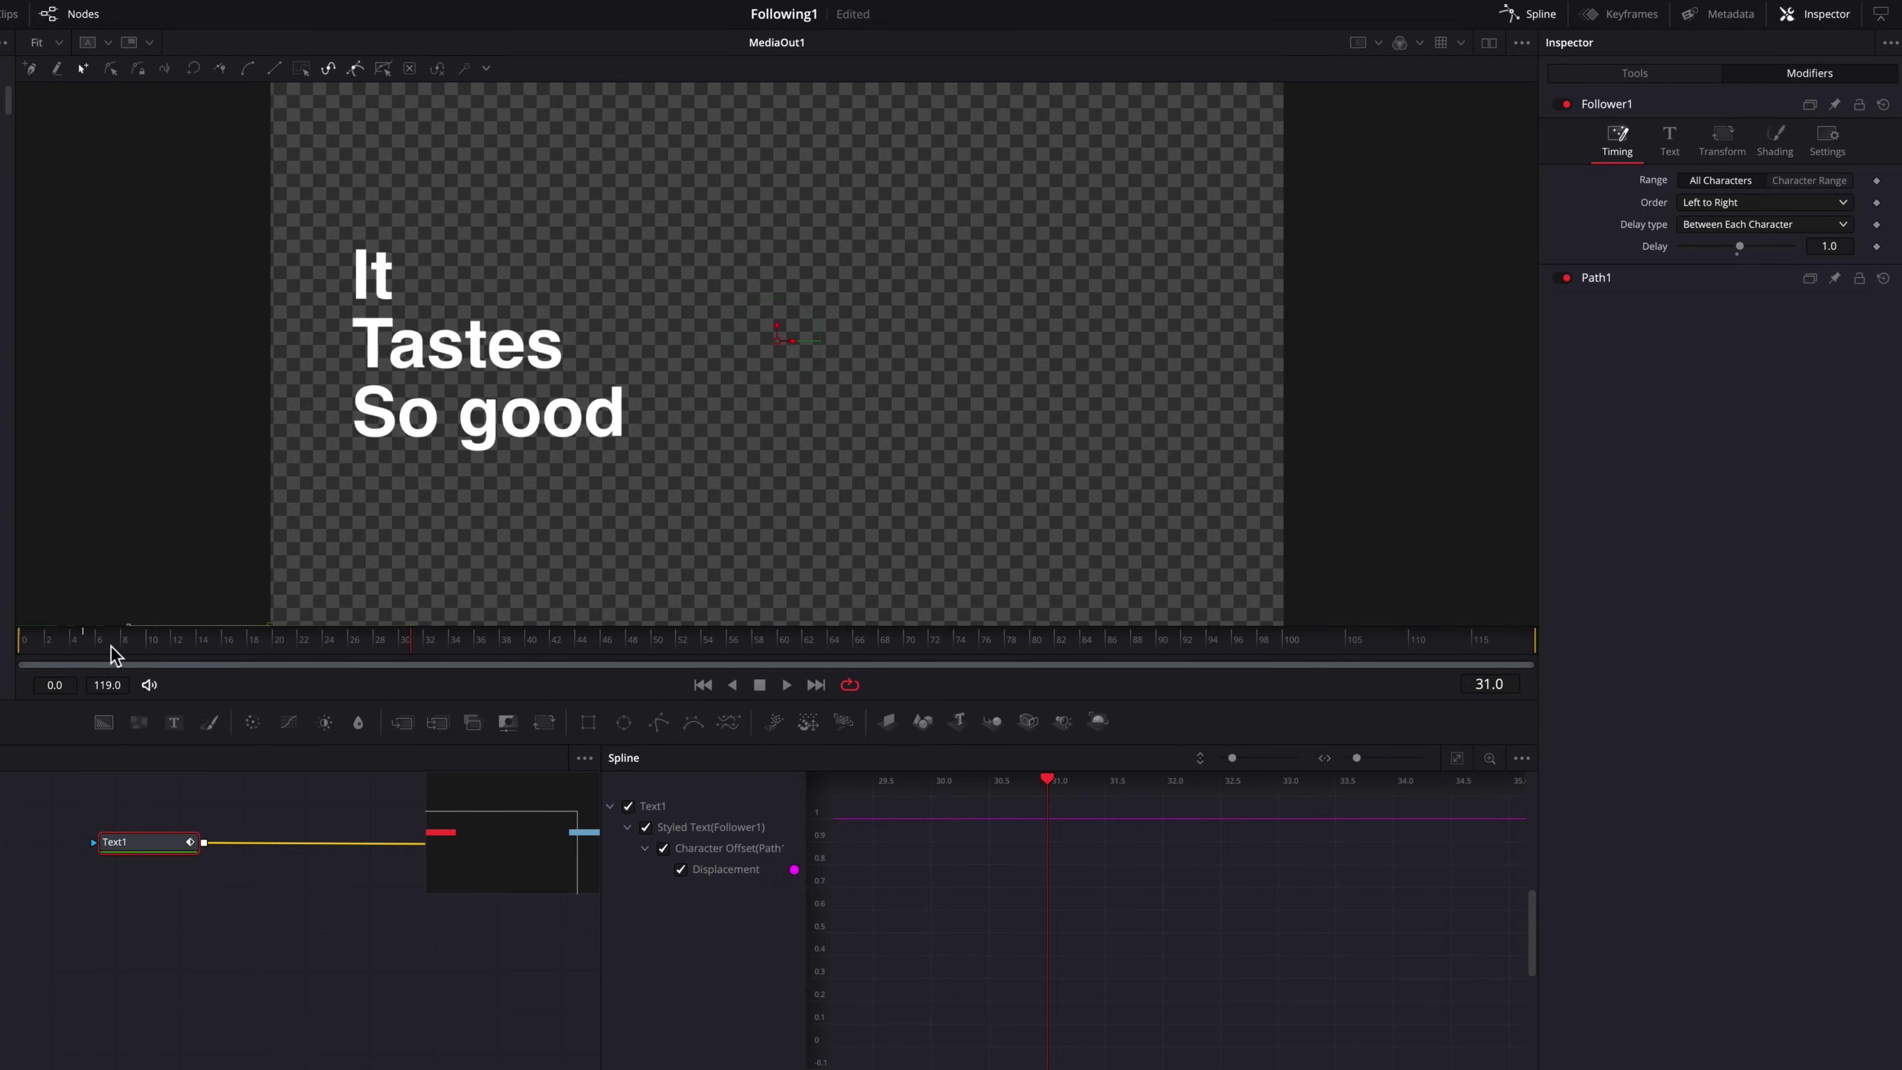
{"action": "left_click", "coordinate": [1456, 758]}
{"action": "left_click", "coordinate": [1536, 18]}
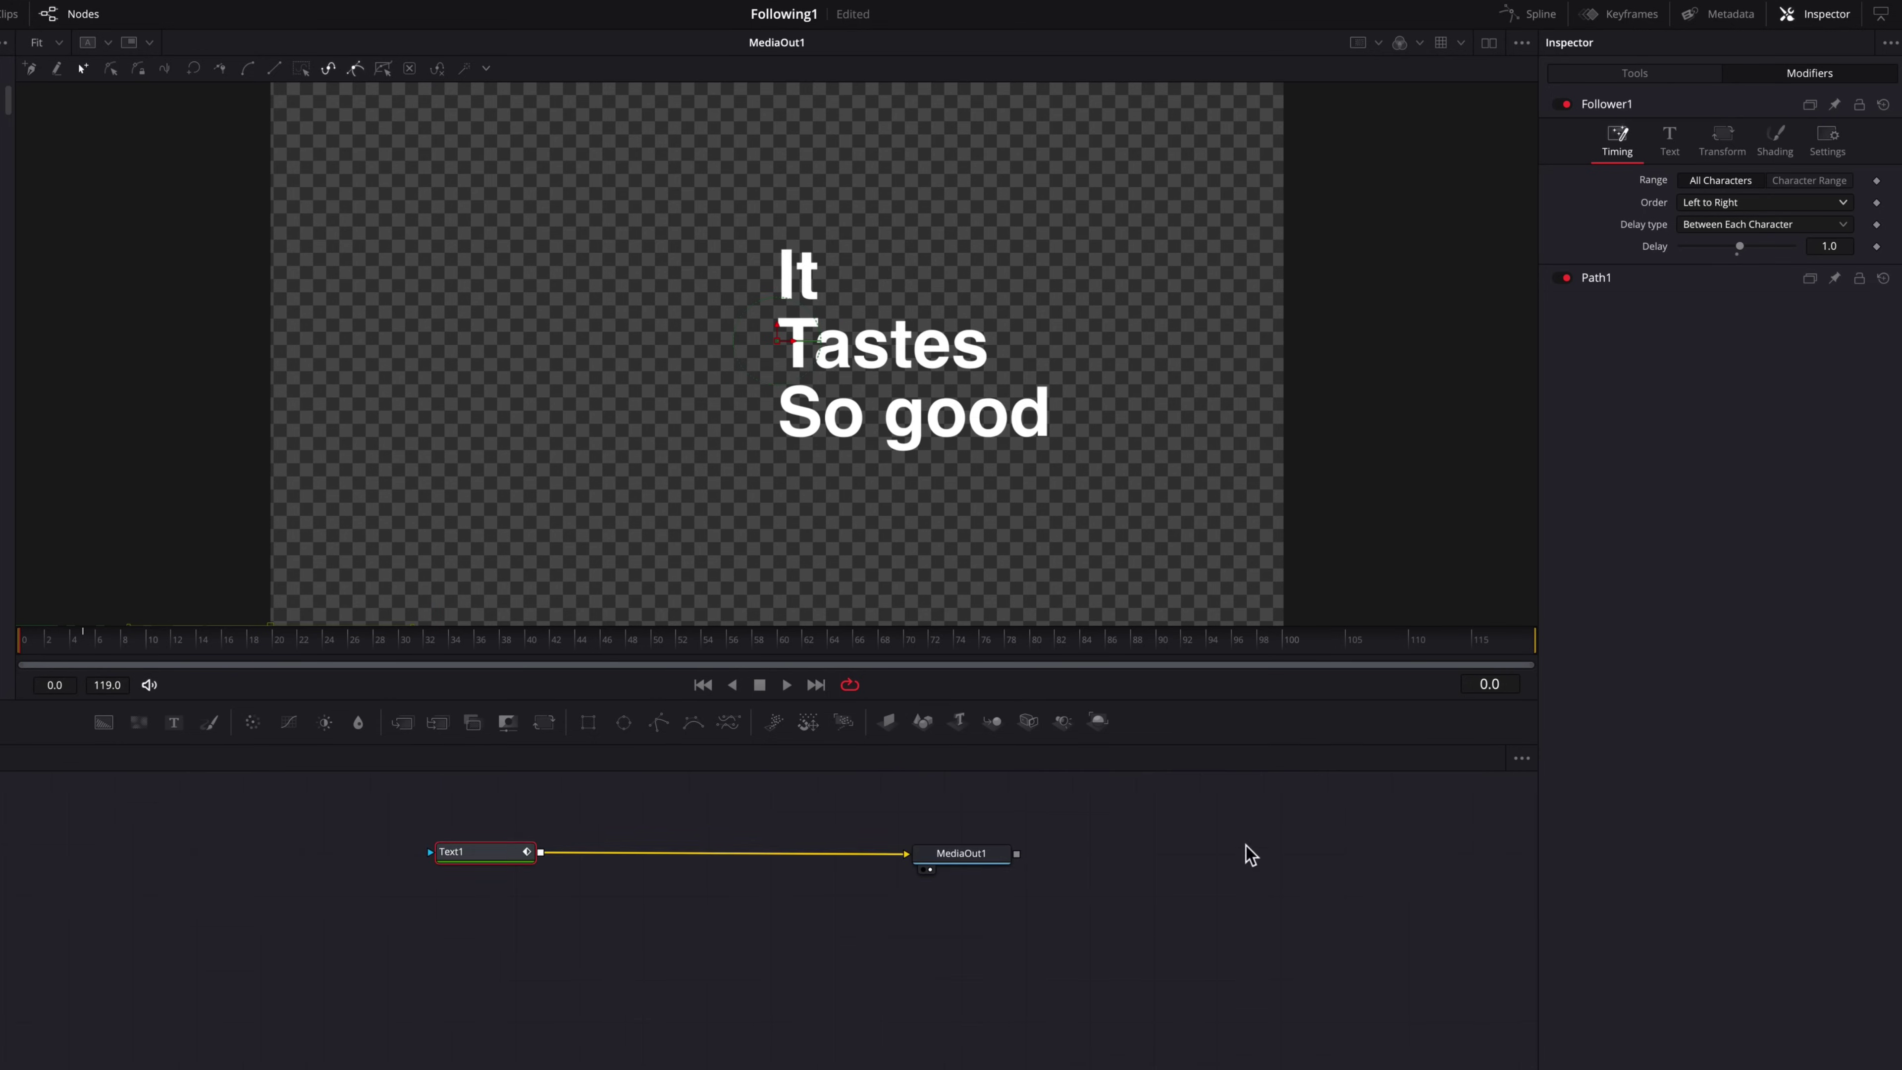
Set the Follower's Transform mode to Words.
{"action": "left_click", "coordinate": [1722, 135]}
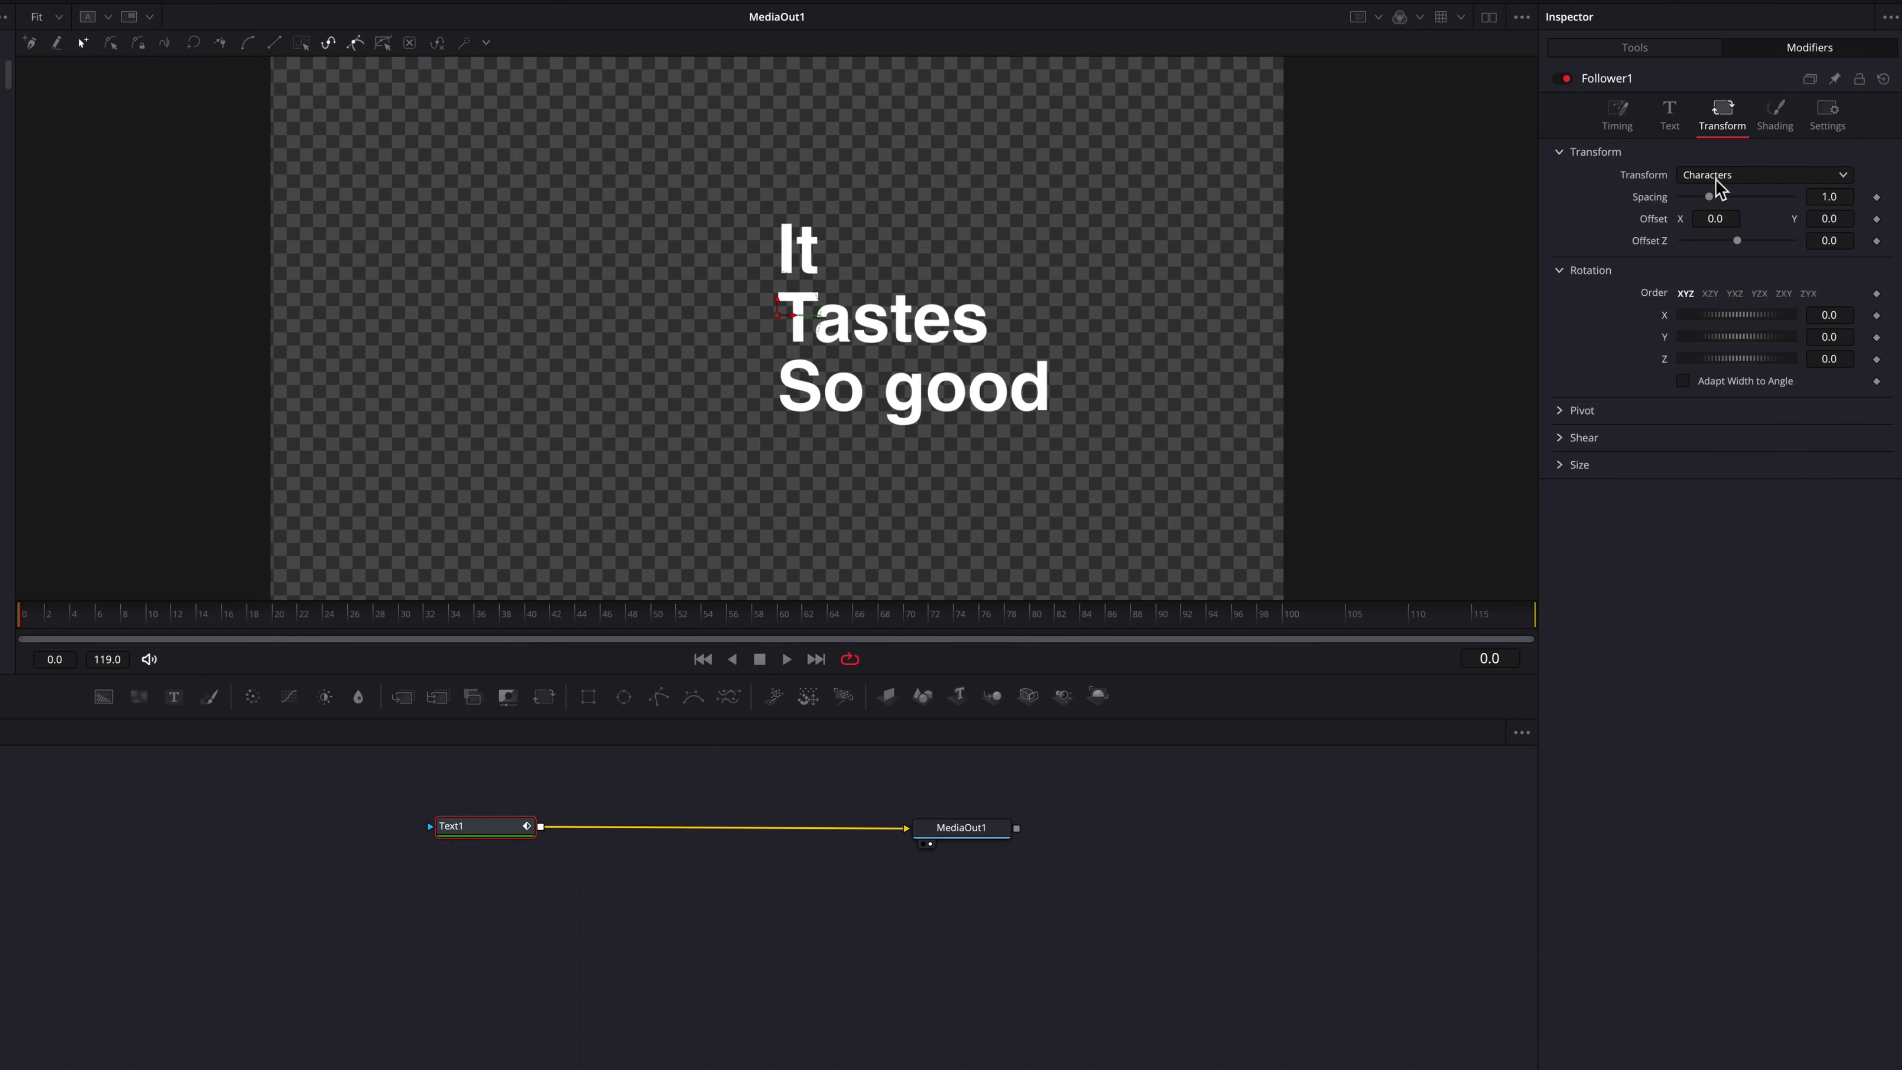
{"action": "left_click", "coordinate": [1743, 176]}
{"action": "left_click", "coordinate": [1758, 219]}
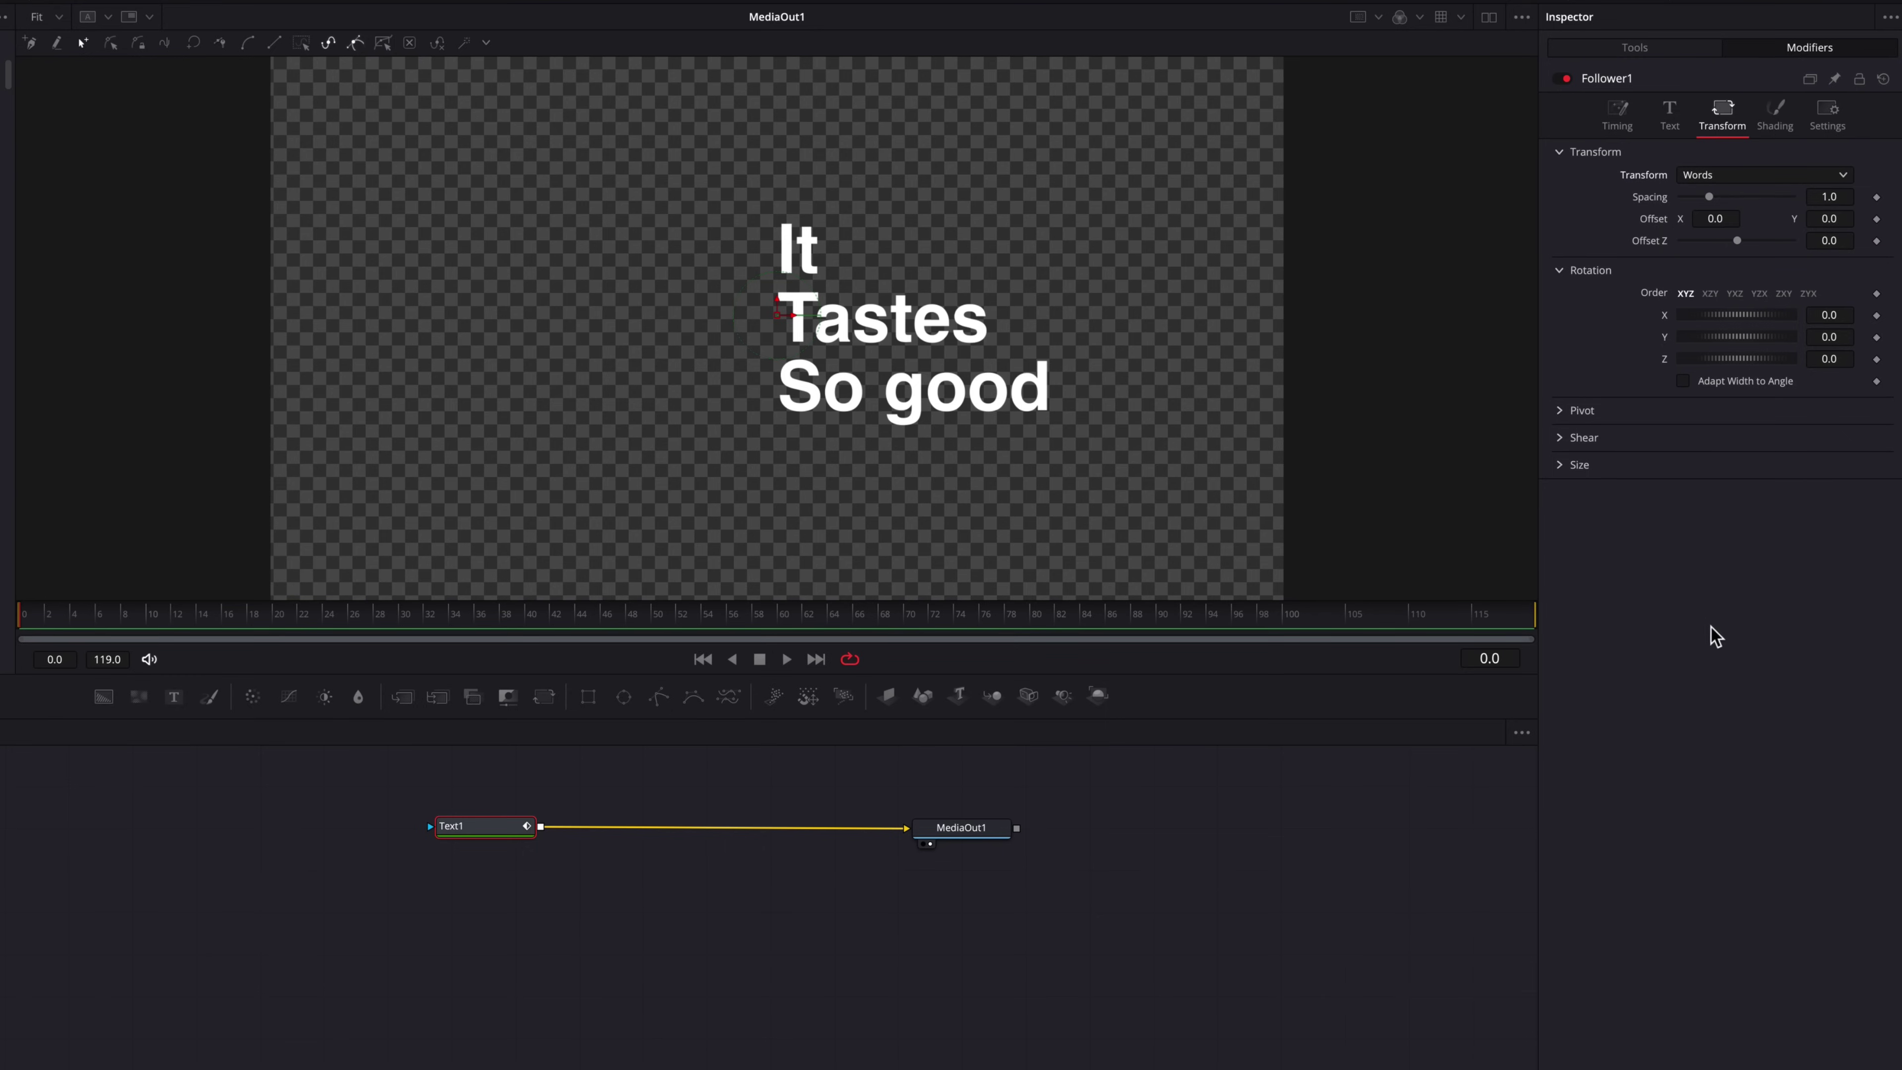
Keyframe the word Offset at frame 0, and set its X to about -0.426 at frame 5.
{"action": "left_click", "coordinate": [1876, 219]}
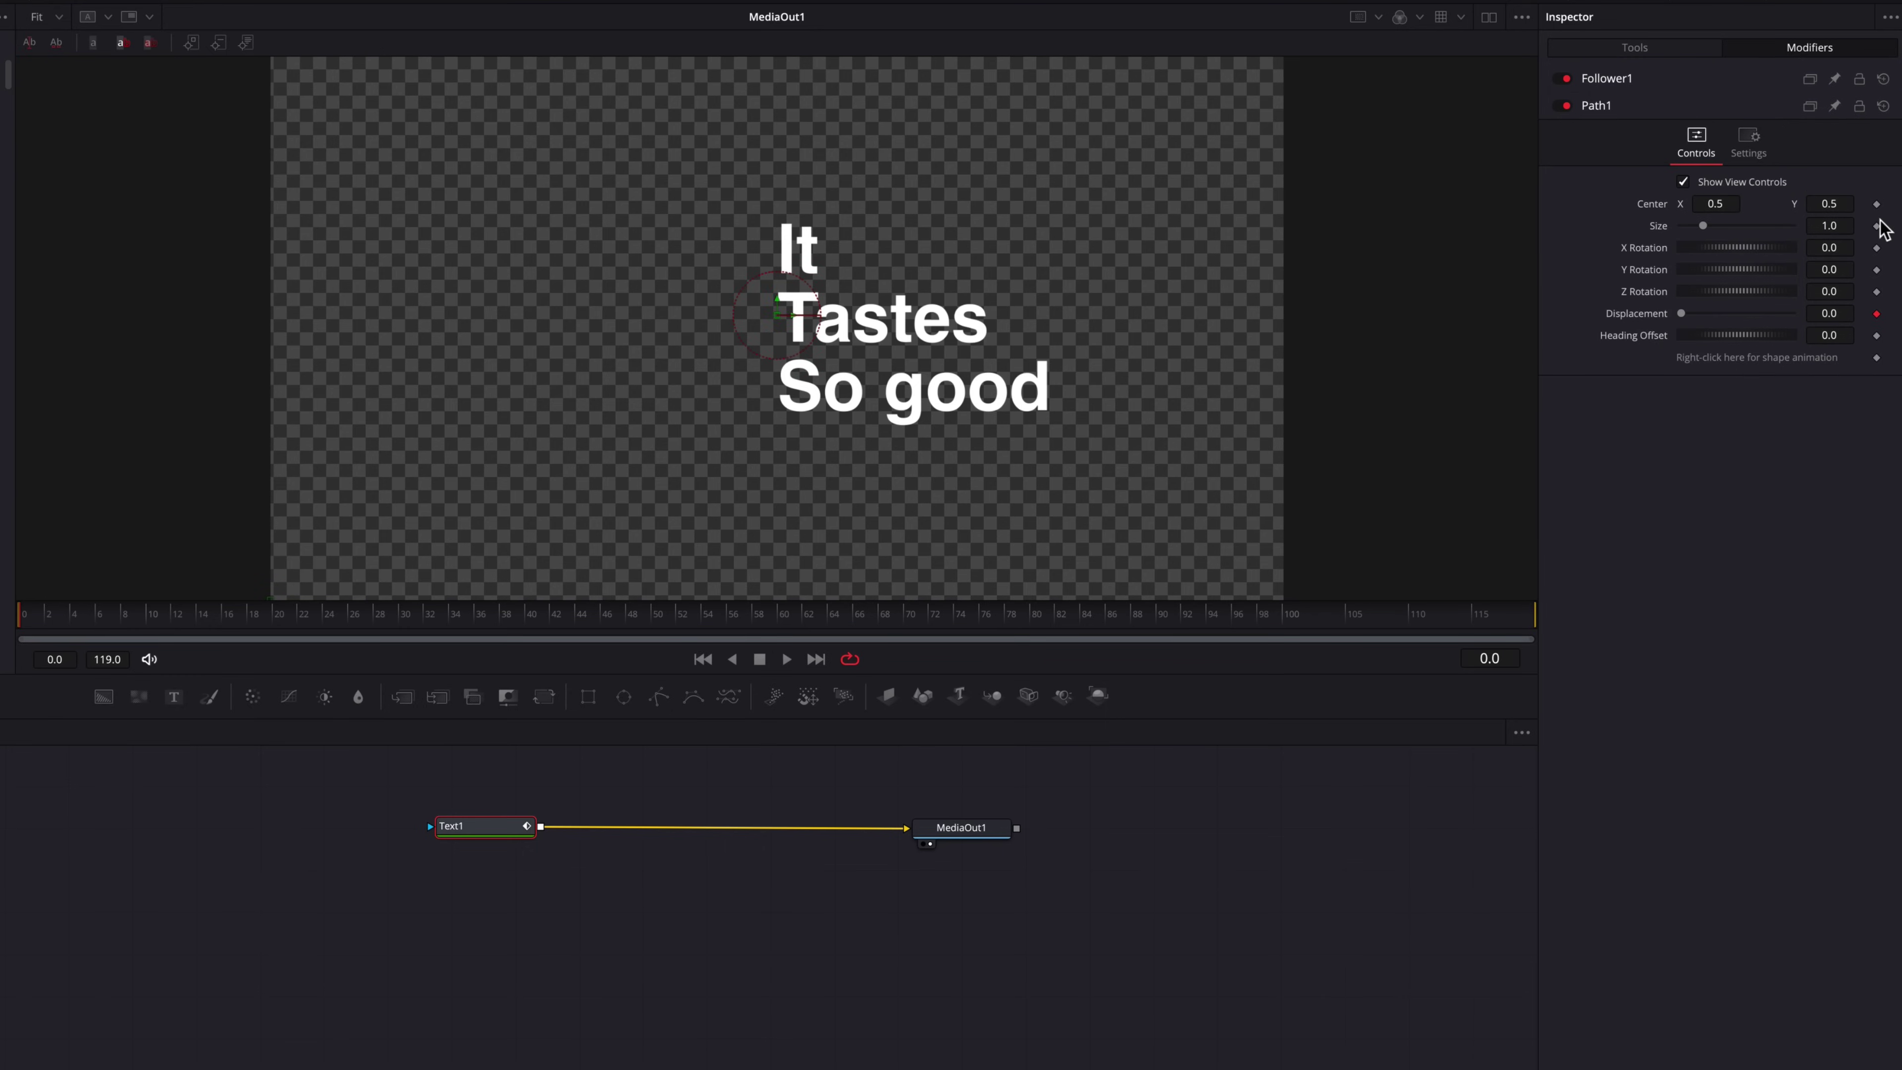
{"action": "left_click", "coordinate": [1719, 86]}
{"action": "left_click", "coordinate": [81, 614]}
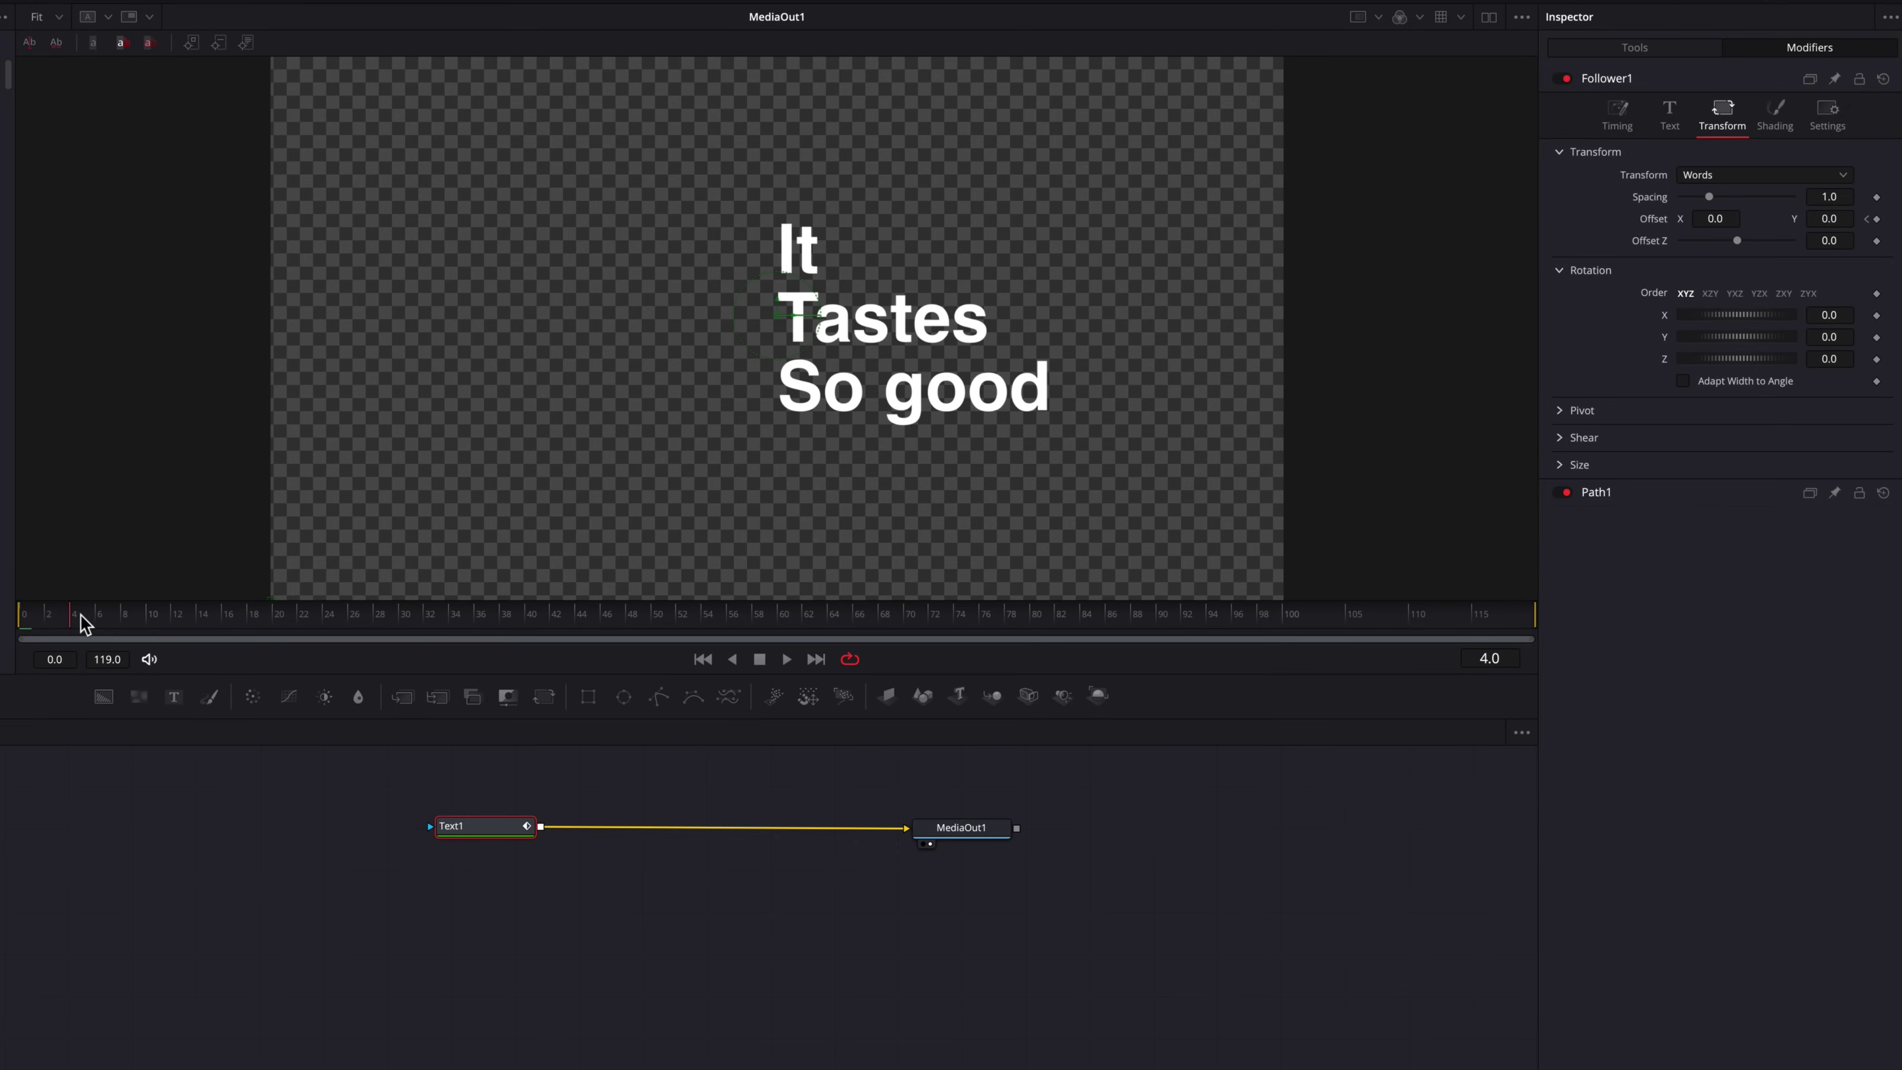
{"action": "left_click", "coordinate": [86, 614]}
{"action": "left_click_drag", "start_coordinate": [1719, 219], "coordinate": [1656, 219]}
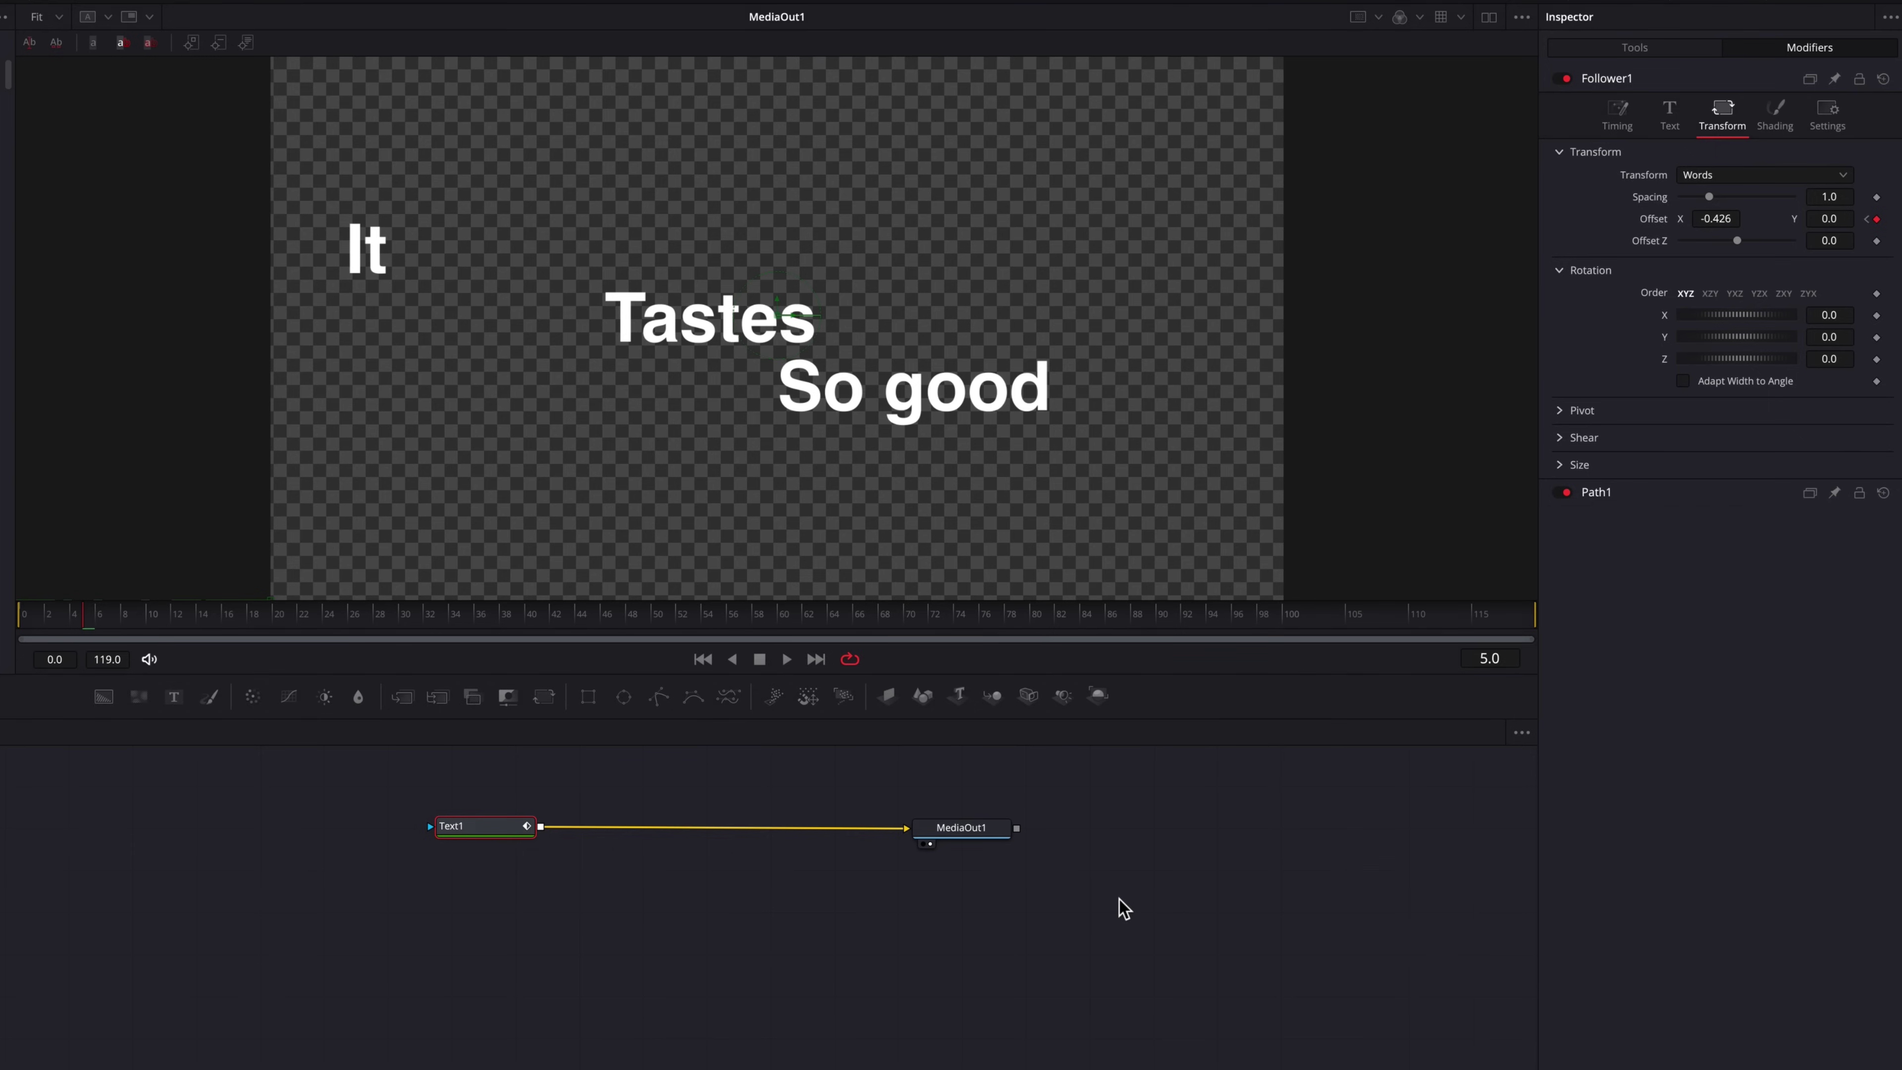
Play the word-by-word animation from frame 0 twice and return to the start.
{"action": "left_click_drag", "start_coordinate": [94, 625], "coordinate": [22, 625]}
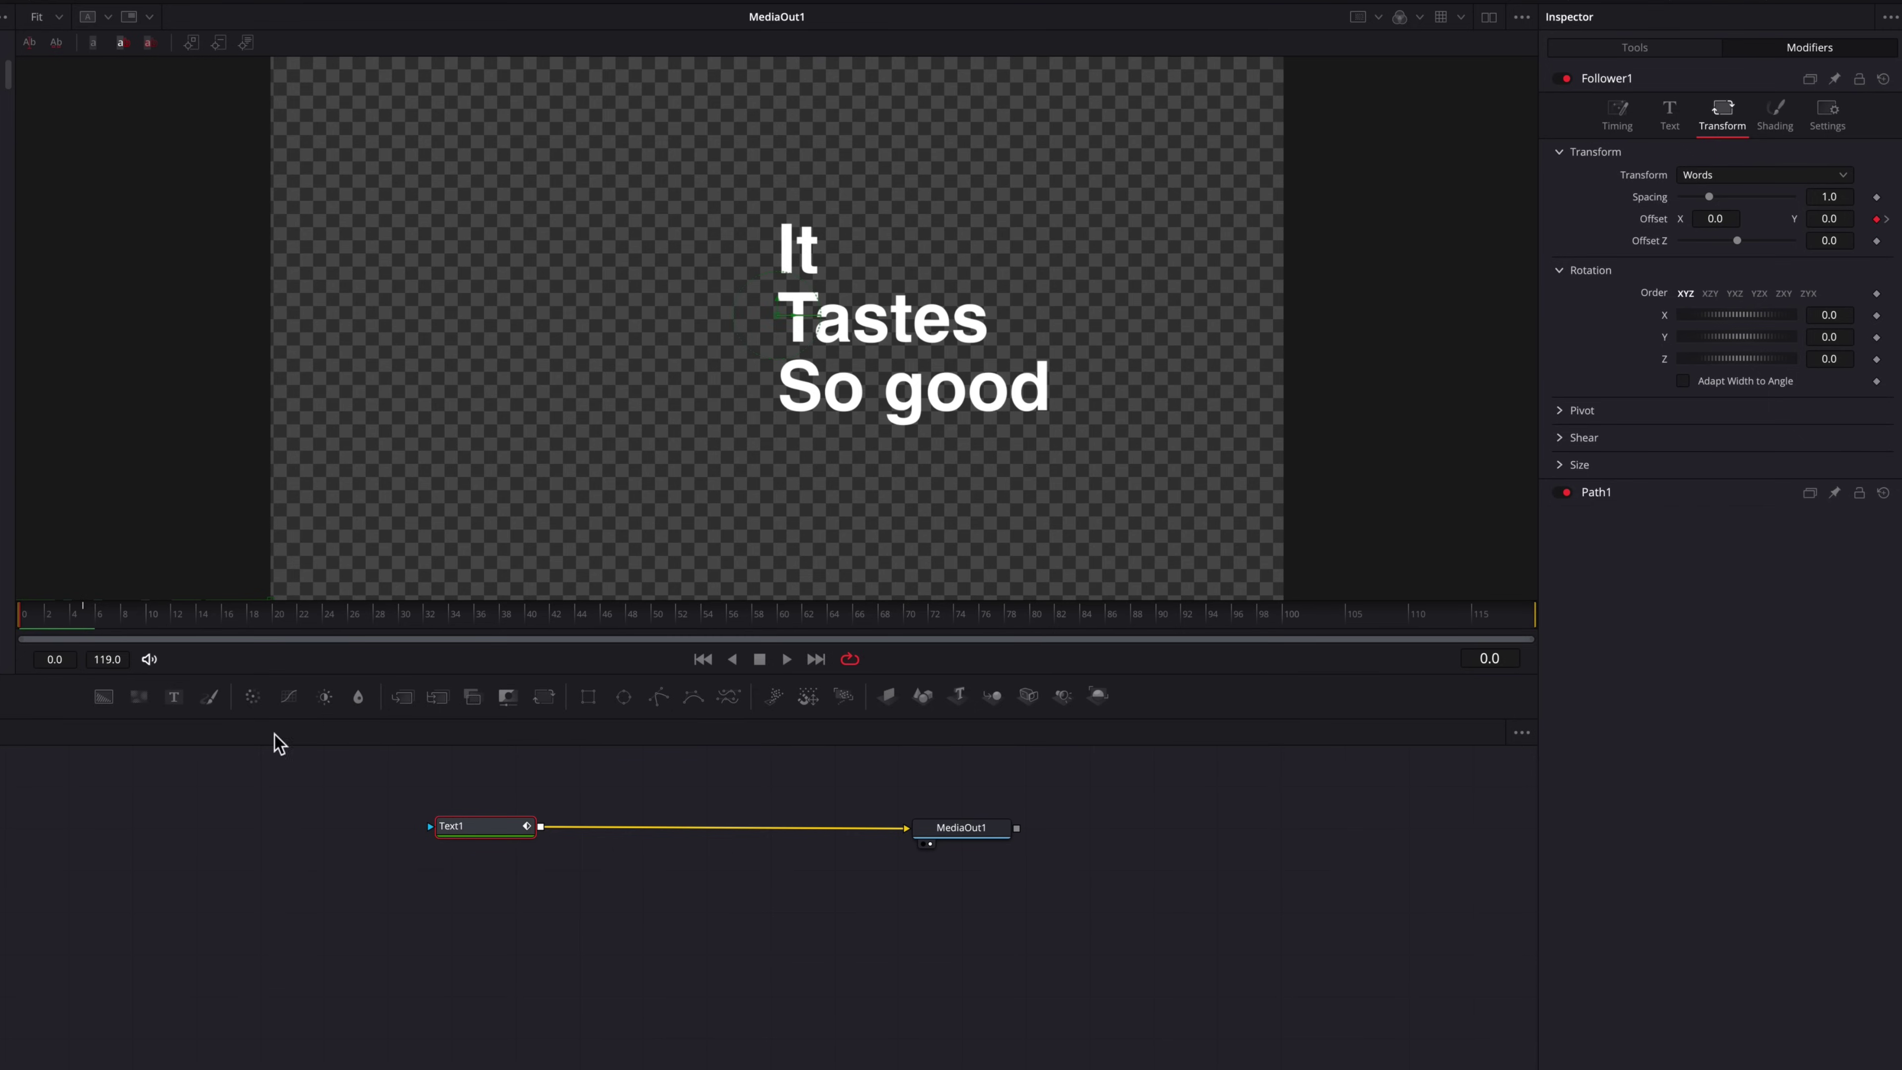
{"action": "key", "text": "space"}
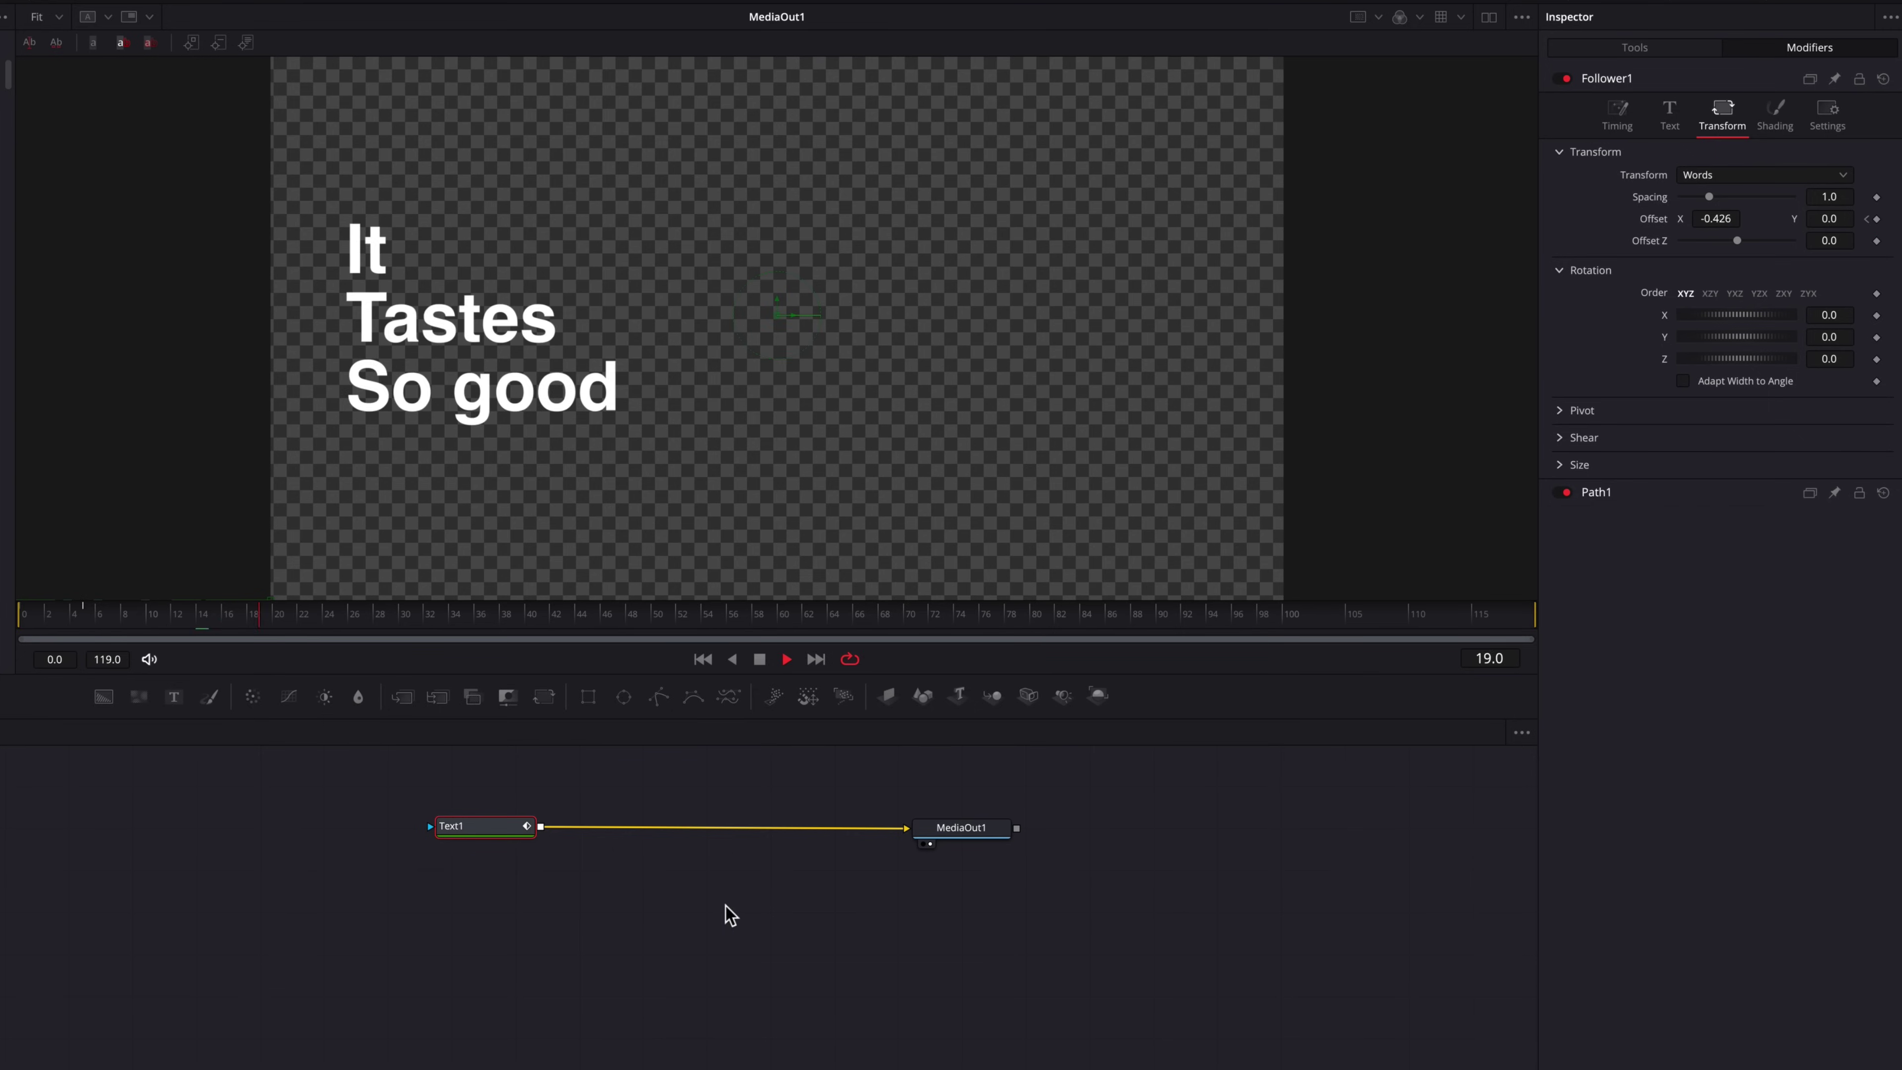
{"action": "left_click_drag", "start_coordinate": [112, 627], "coordinate": [16, 616]}
{"action": "key", "text": "space"}
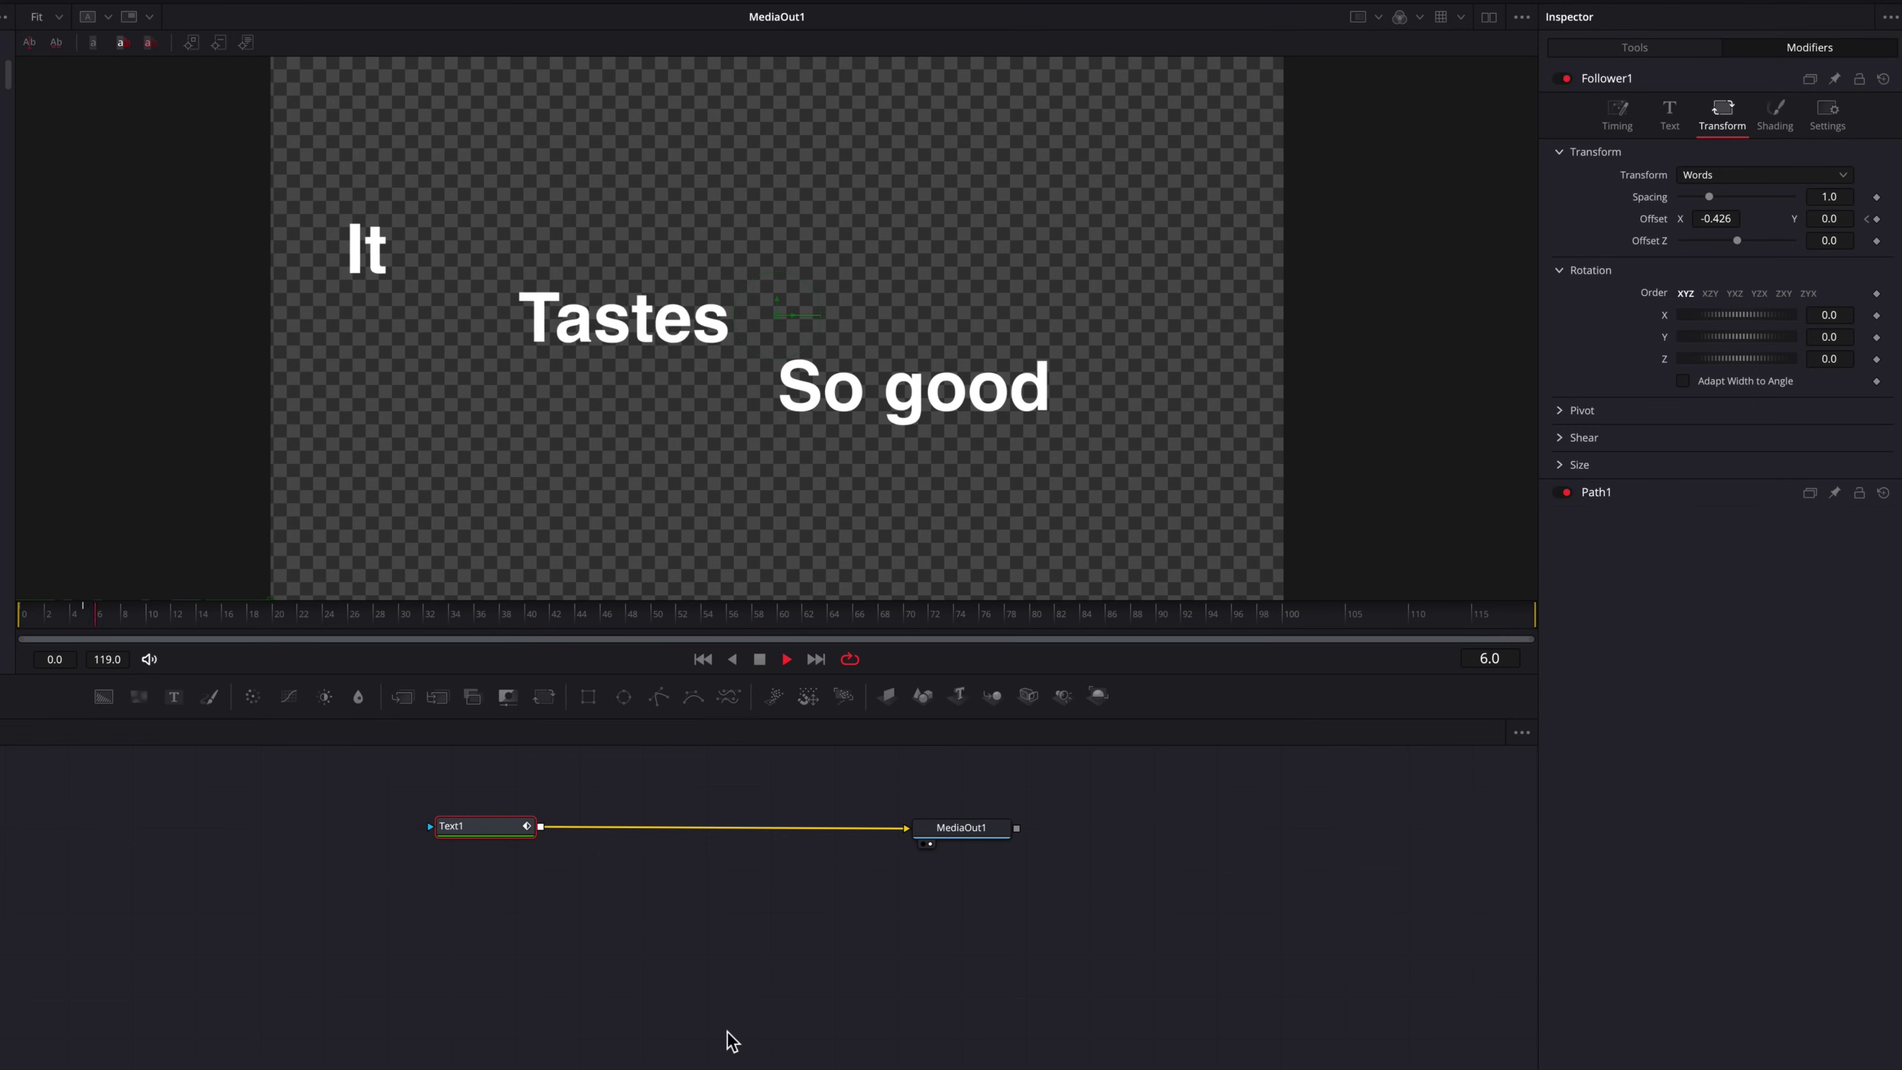
{"action": "key", "text": "space"}
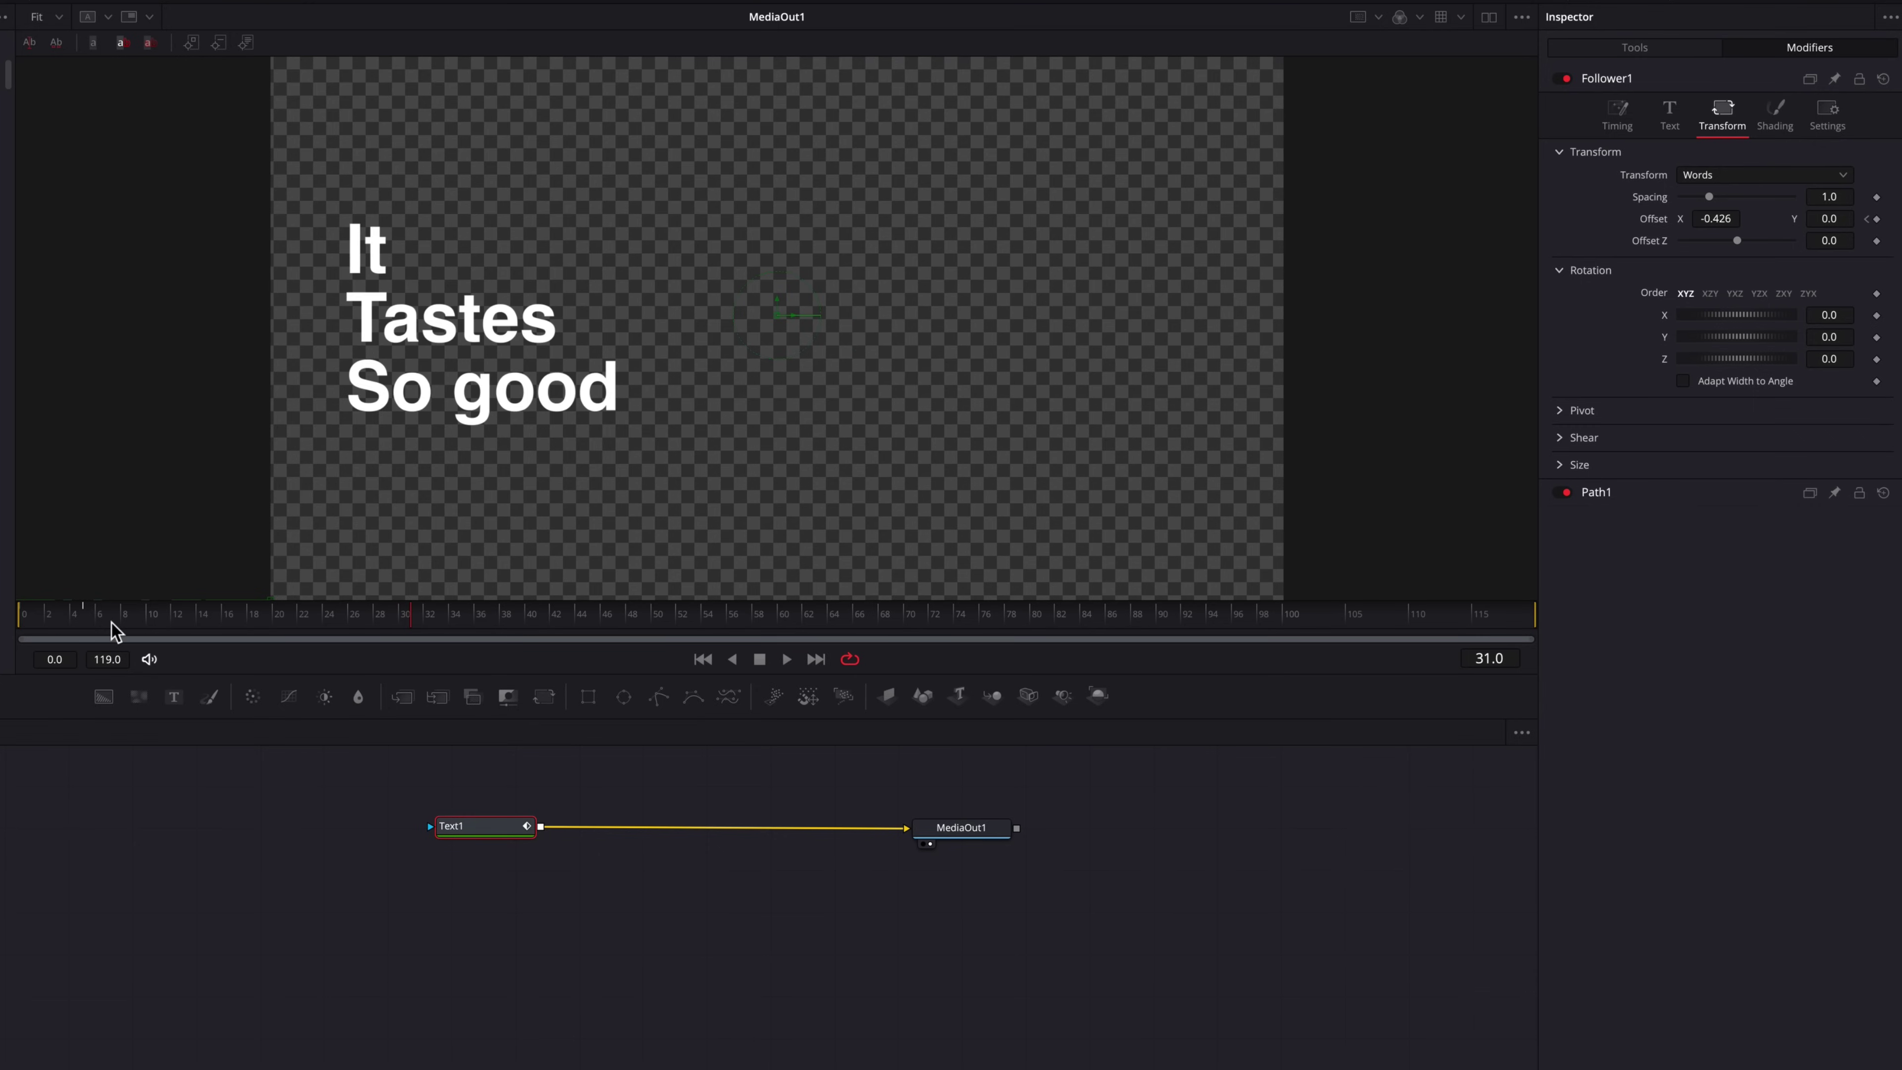
{"action": "left_click_drag", "start_coordinate": [113, 620], "coordinate": [26, 620]}
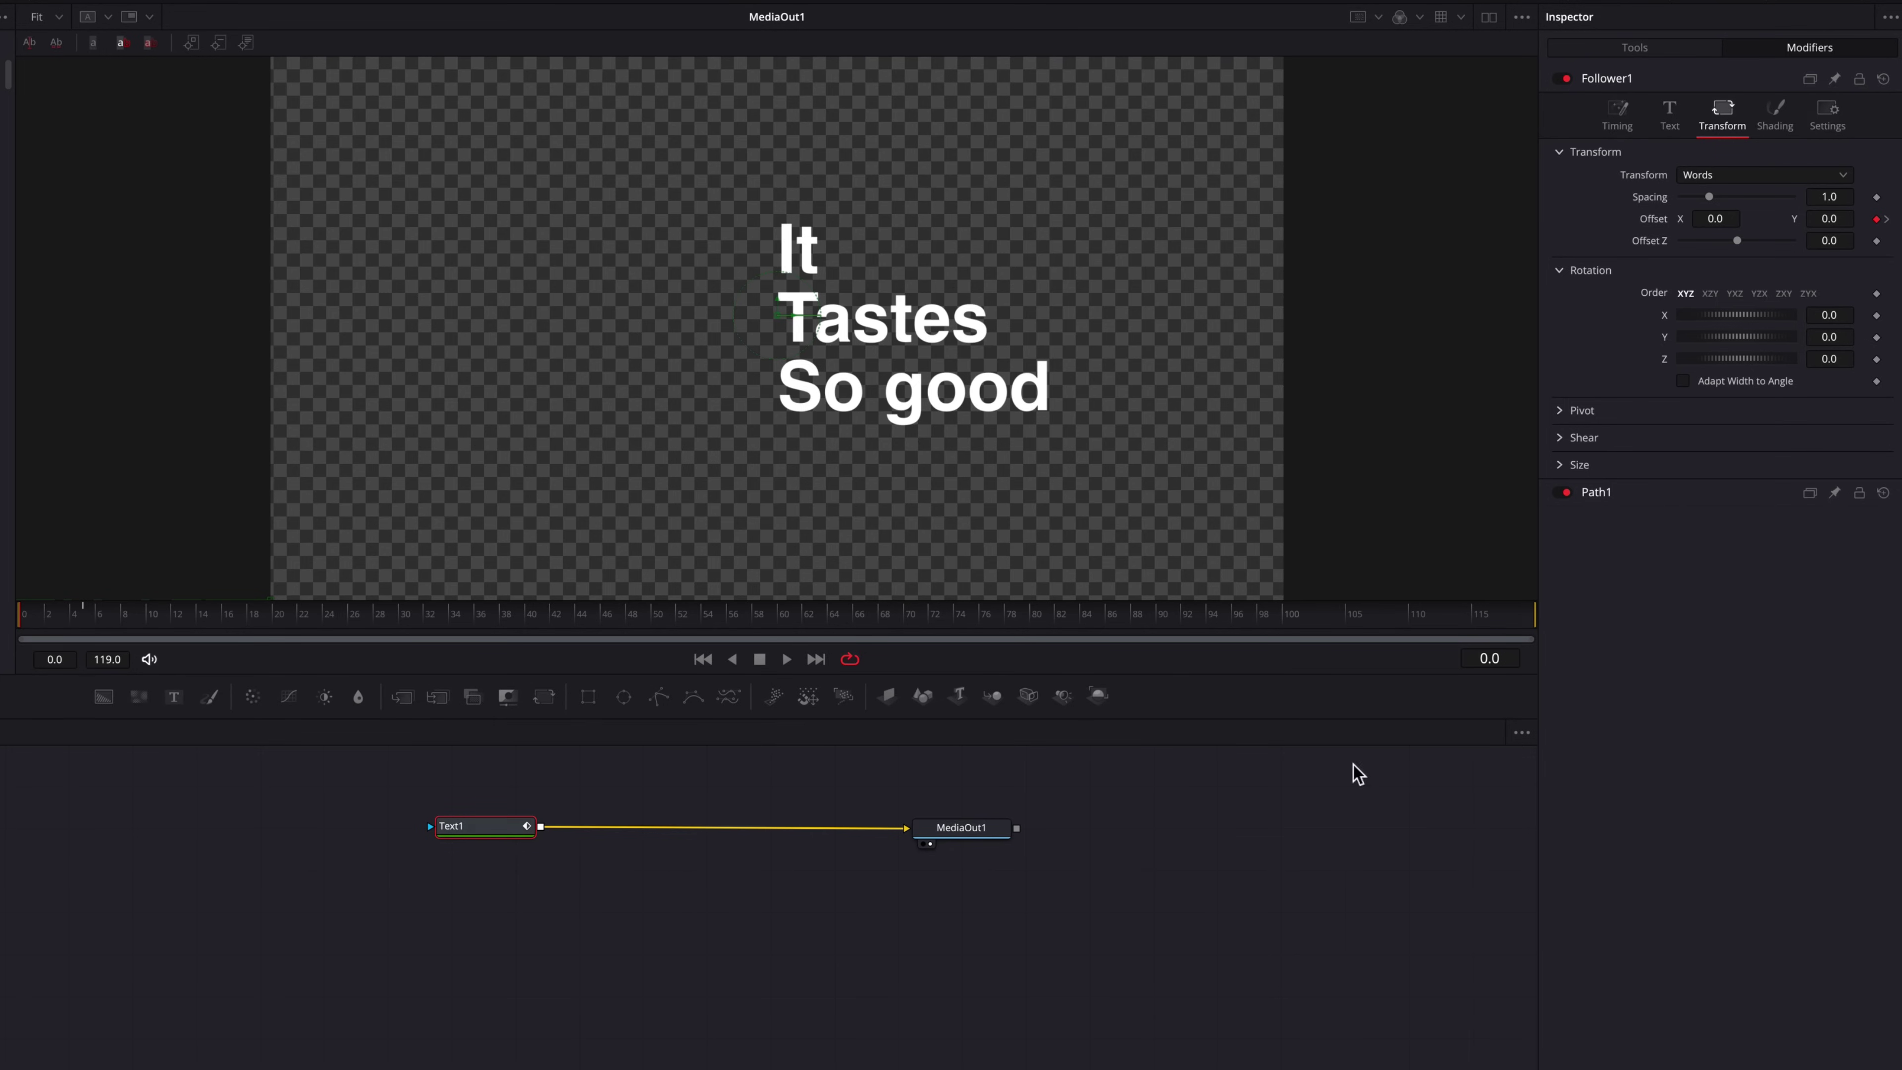
Show the Follower's timing settings, examine when each word starts moving frame by frame up to frame 15, and return to frame 0.
{"action": "left_click", "coordinate": [1622, 128]}
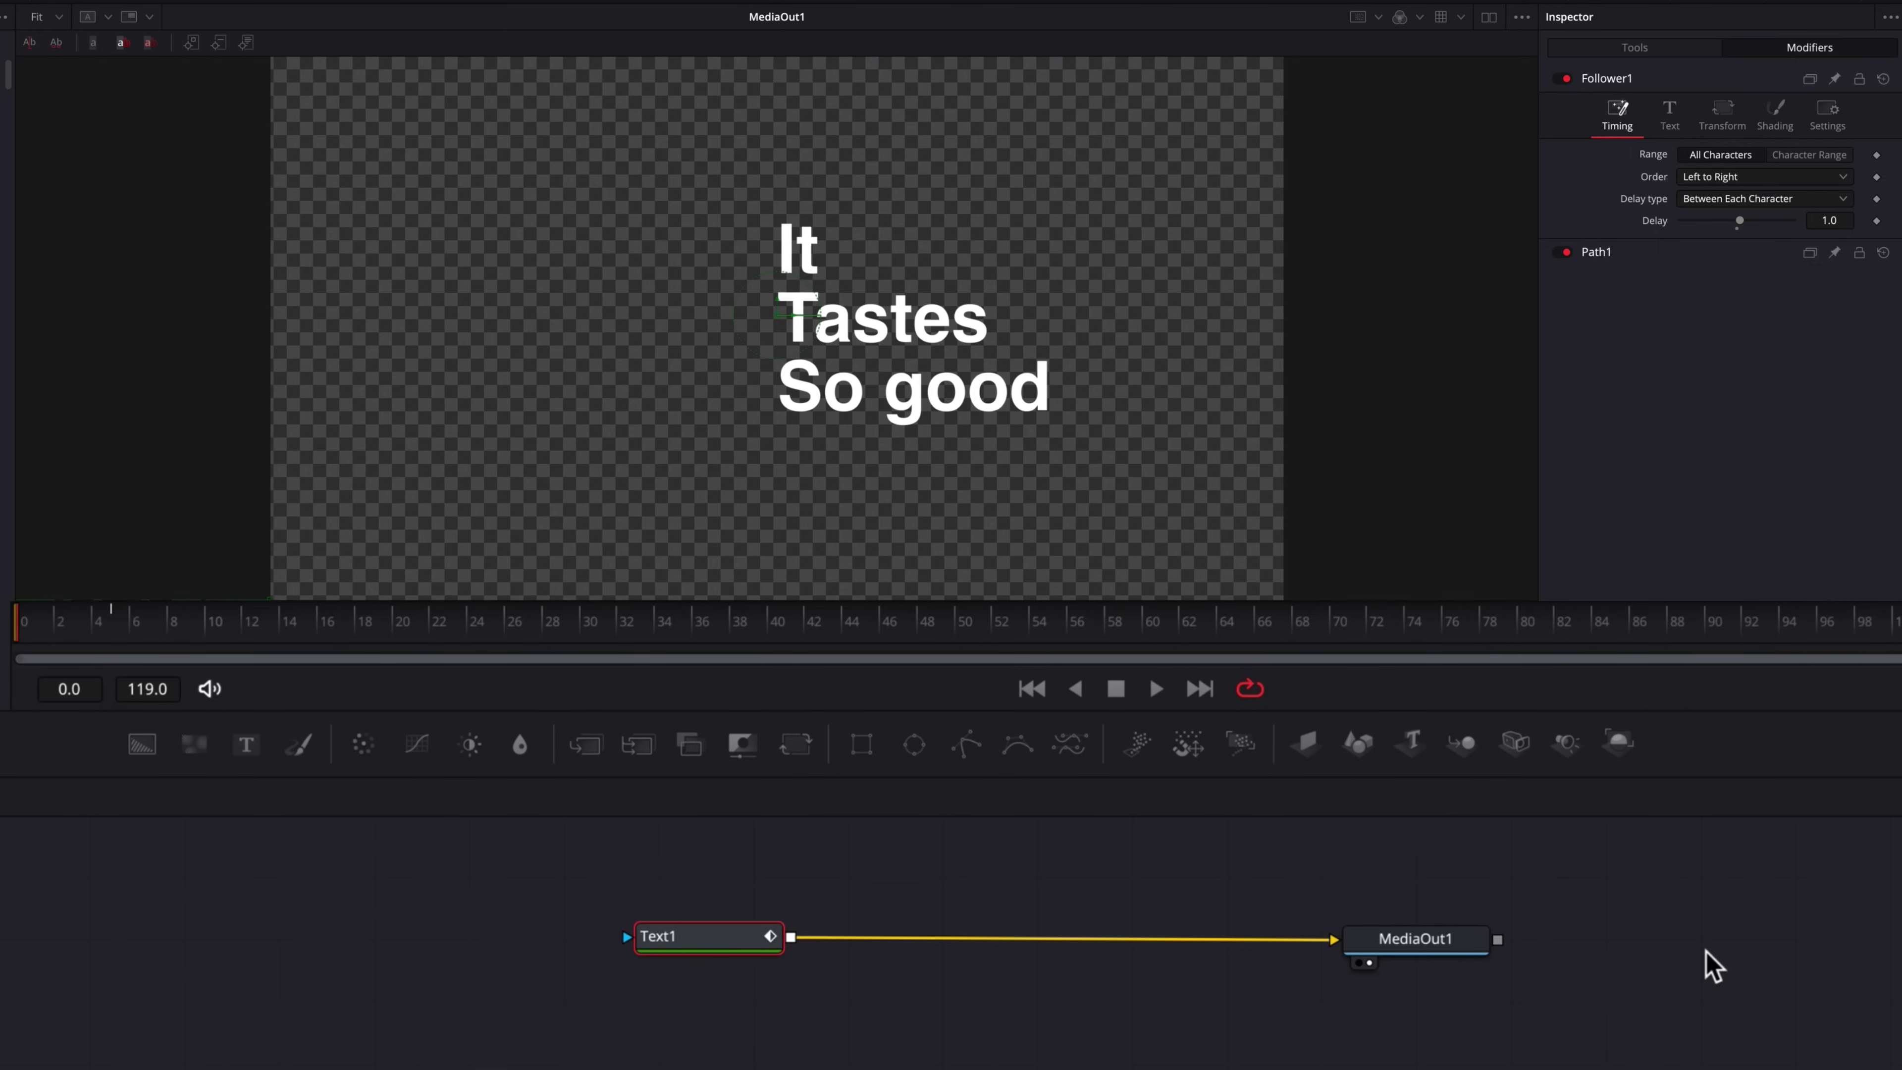
{"action": "key", "text": "Right"}
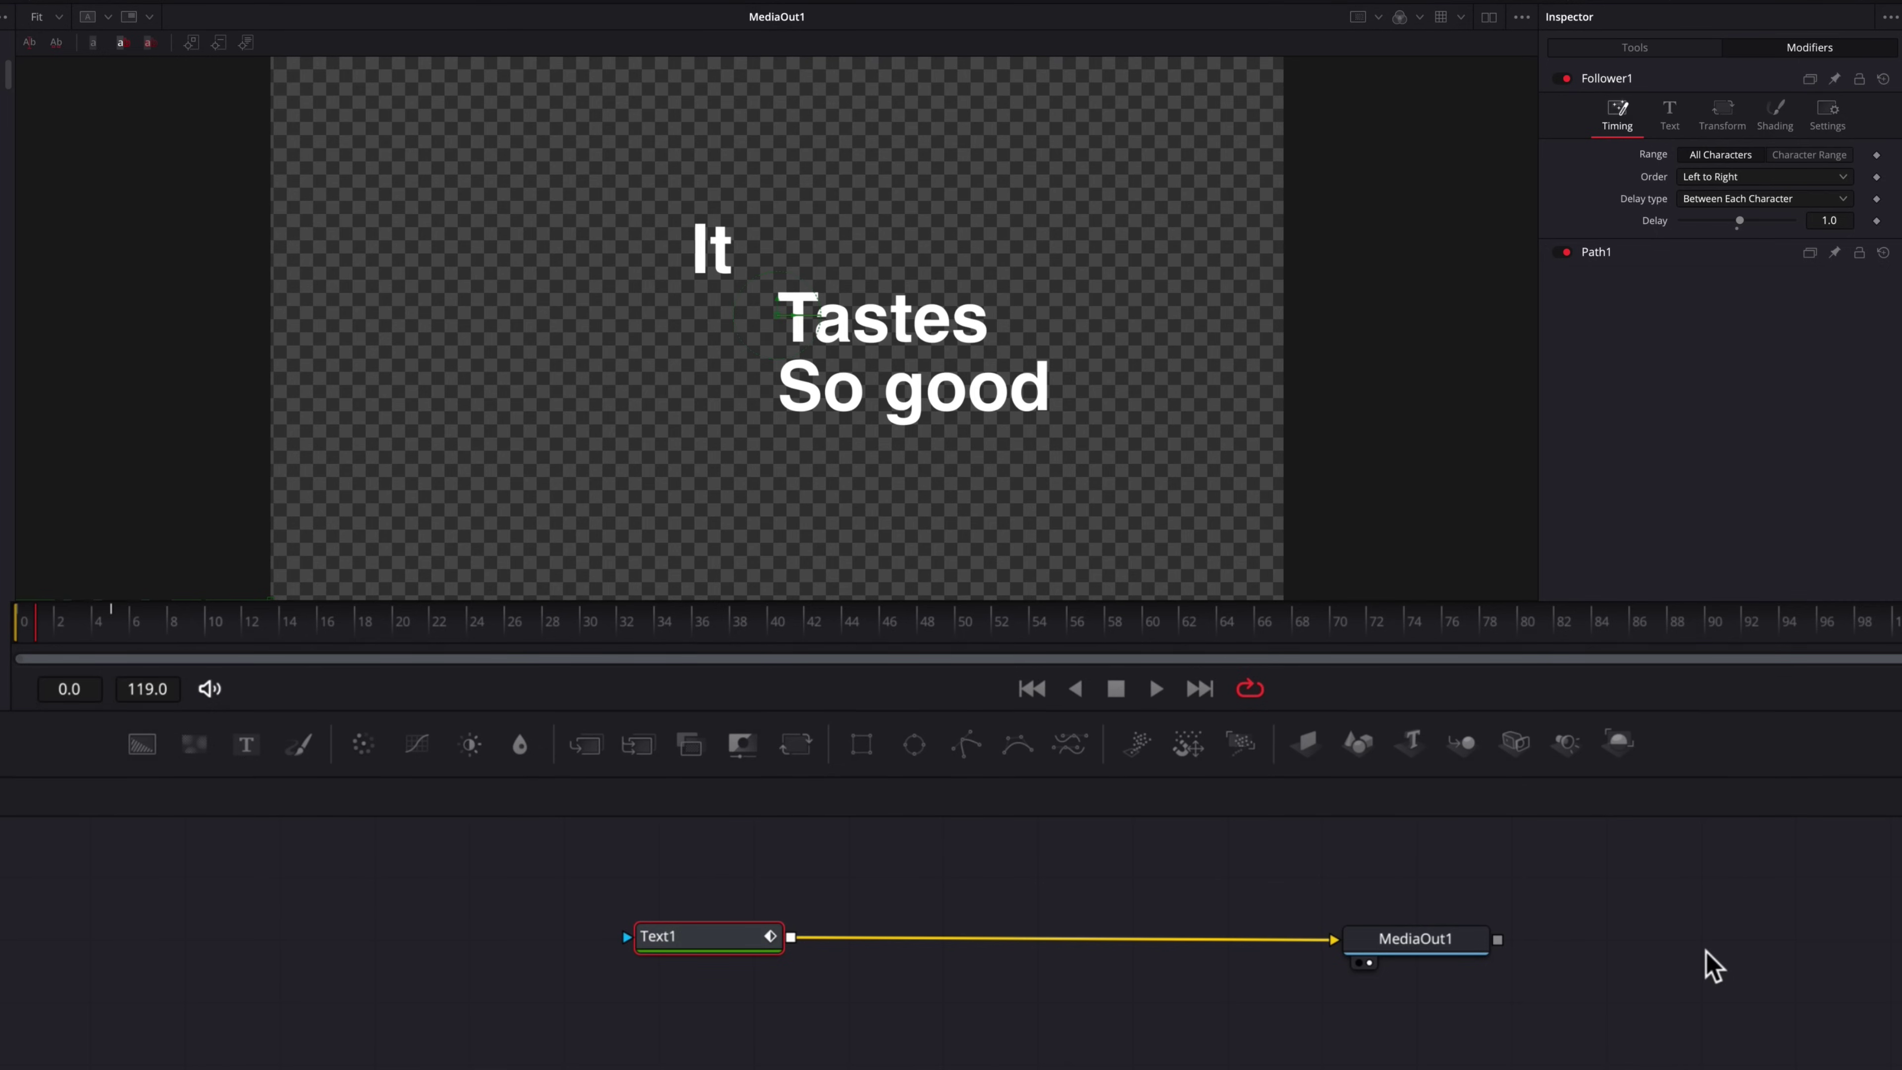
{"action": "key", "text": "Right"}
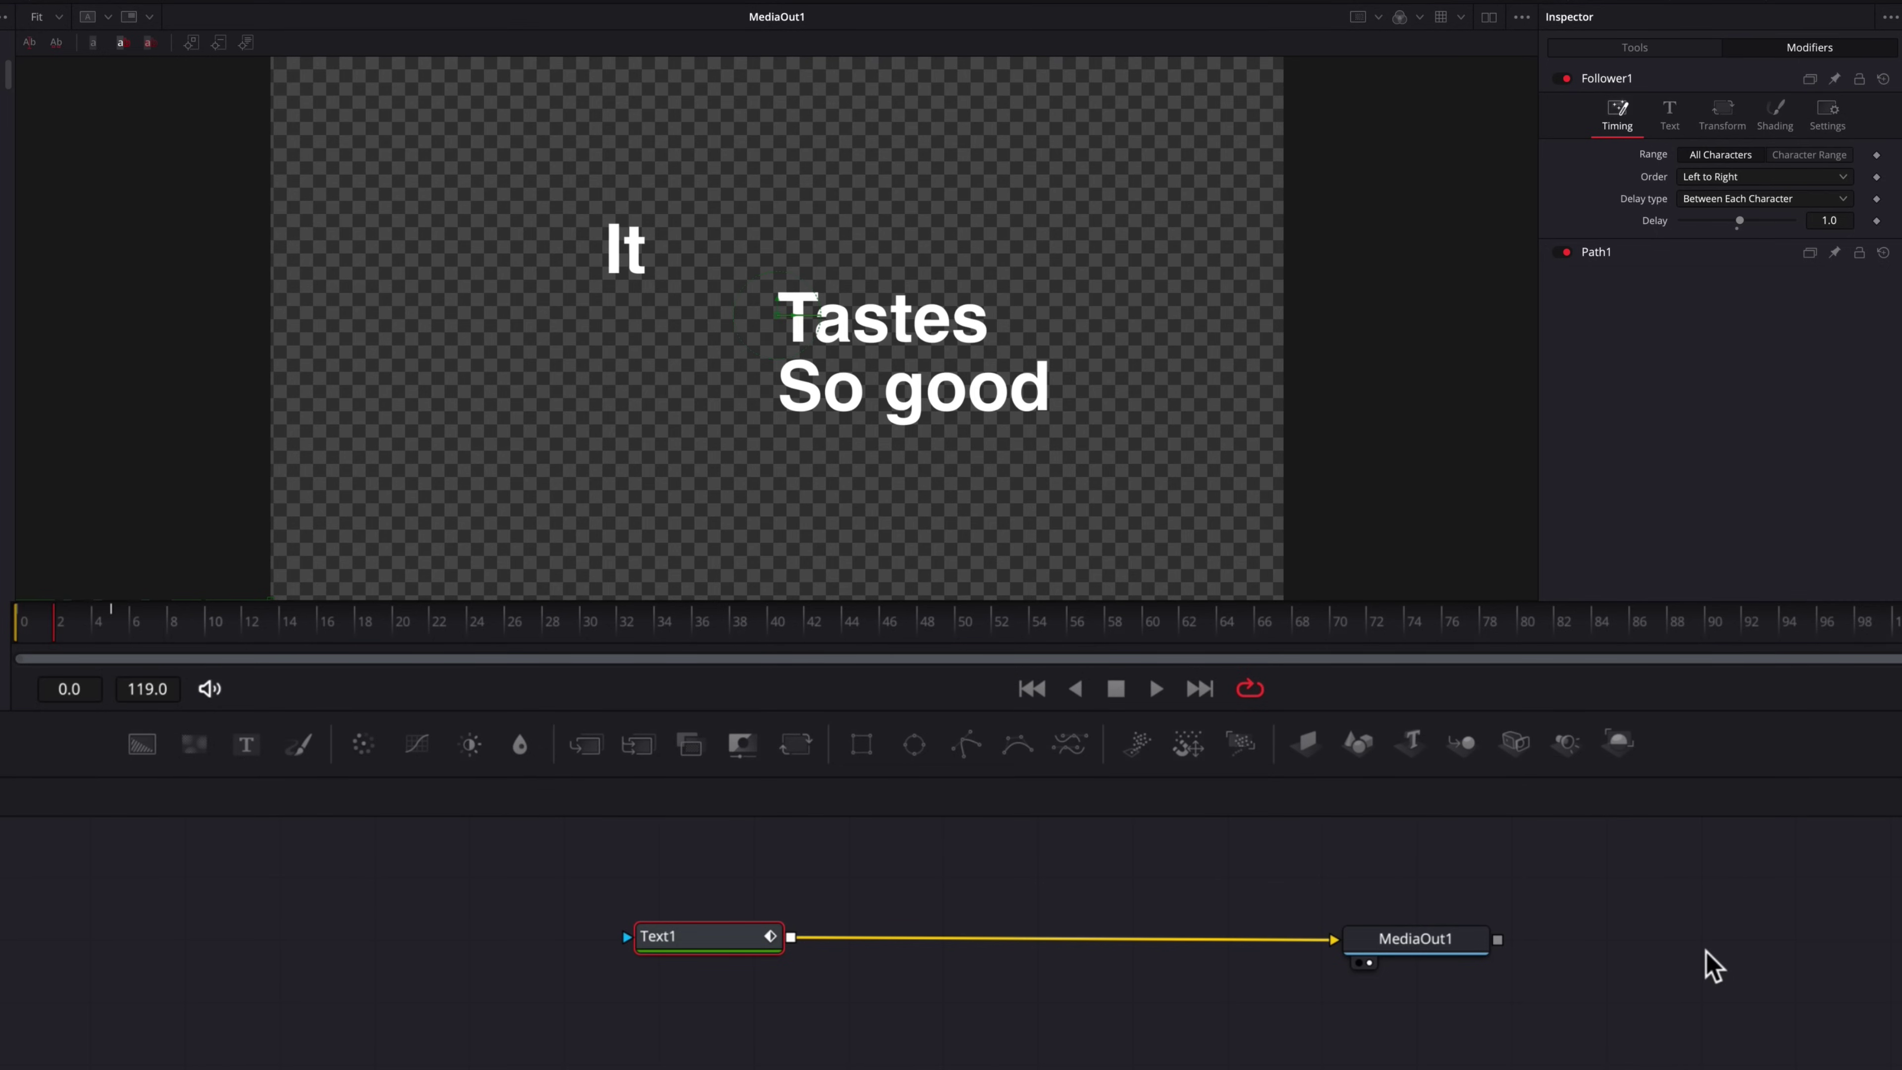
{"action": "key", "text": "Right"}
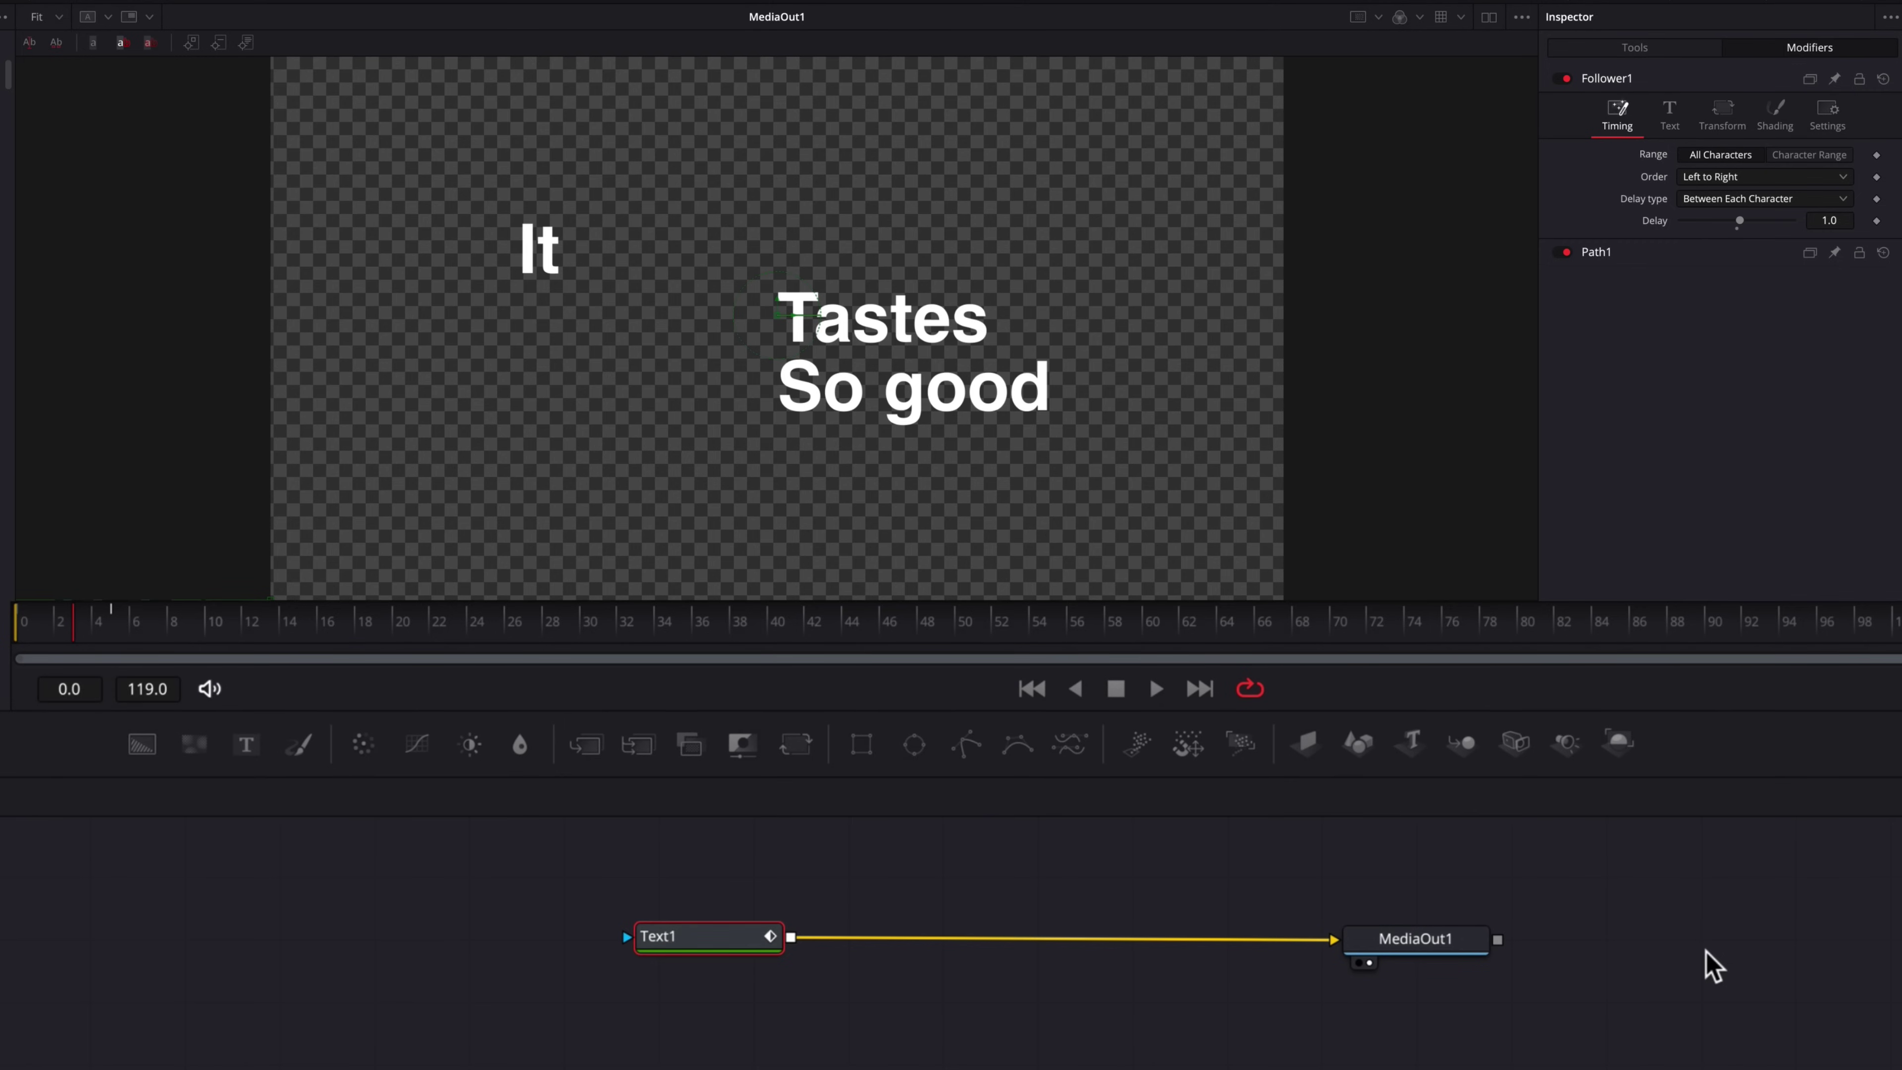
{"action": "key", "text": "Right"}
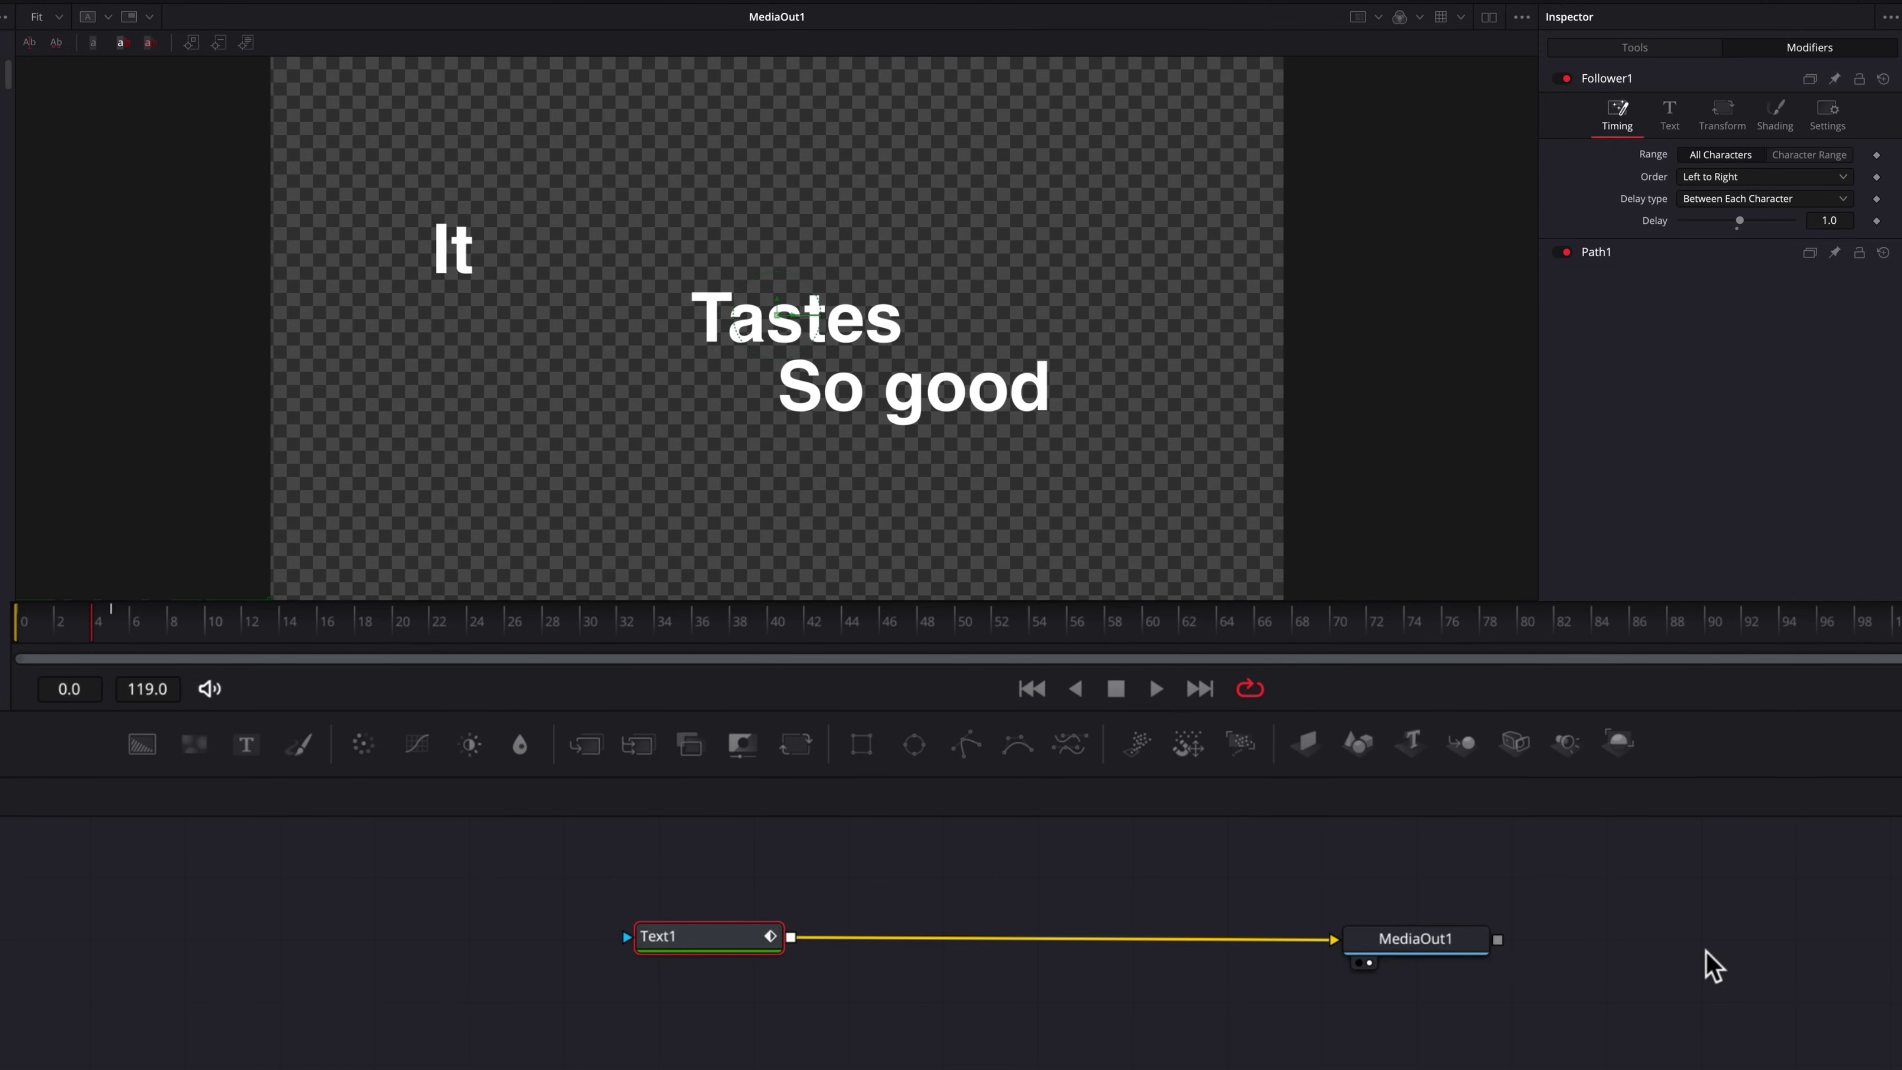
{"action": "key", "text": "Right"}
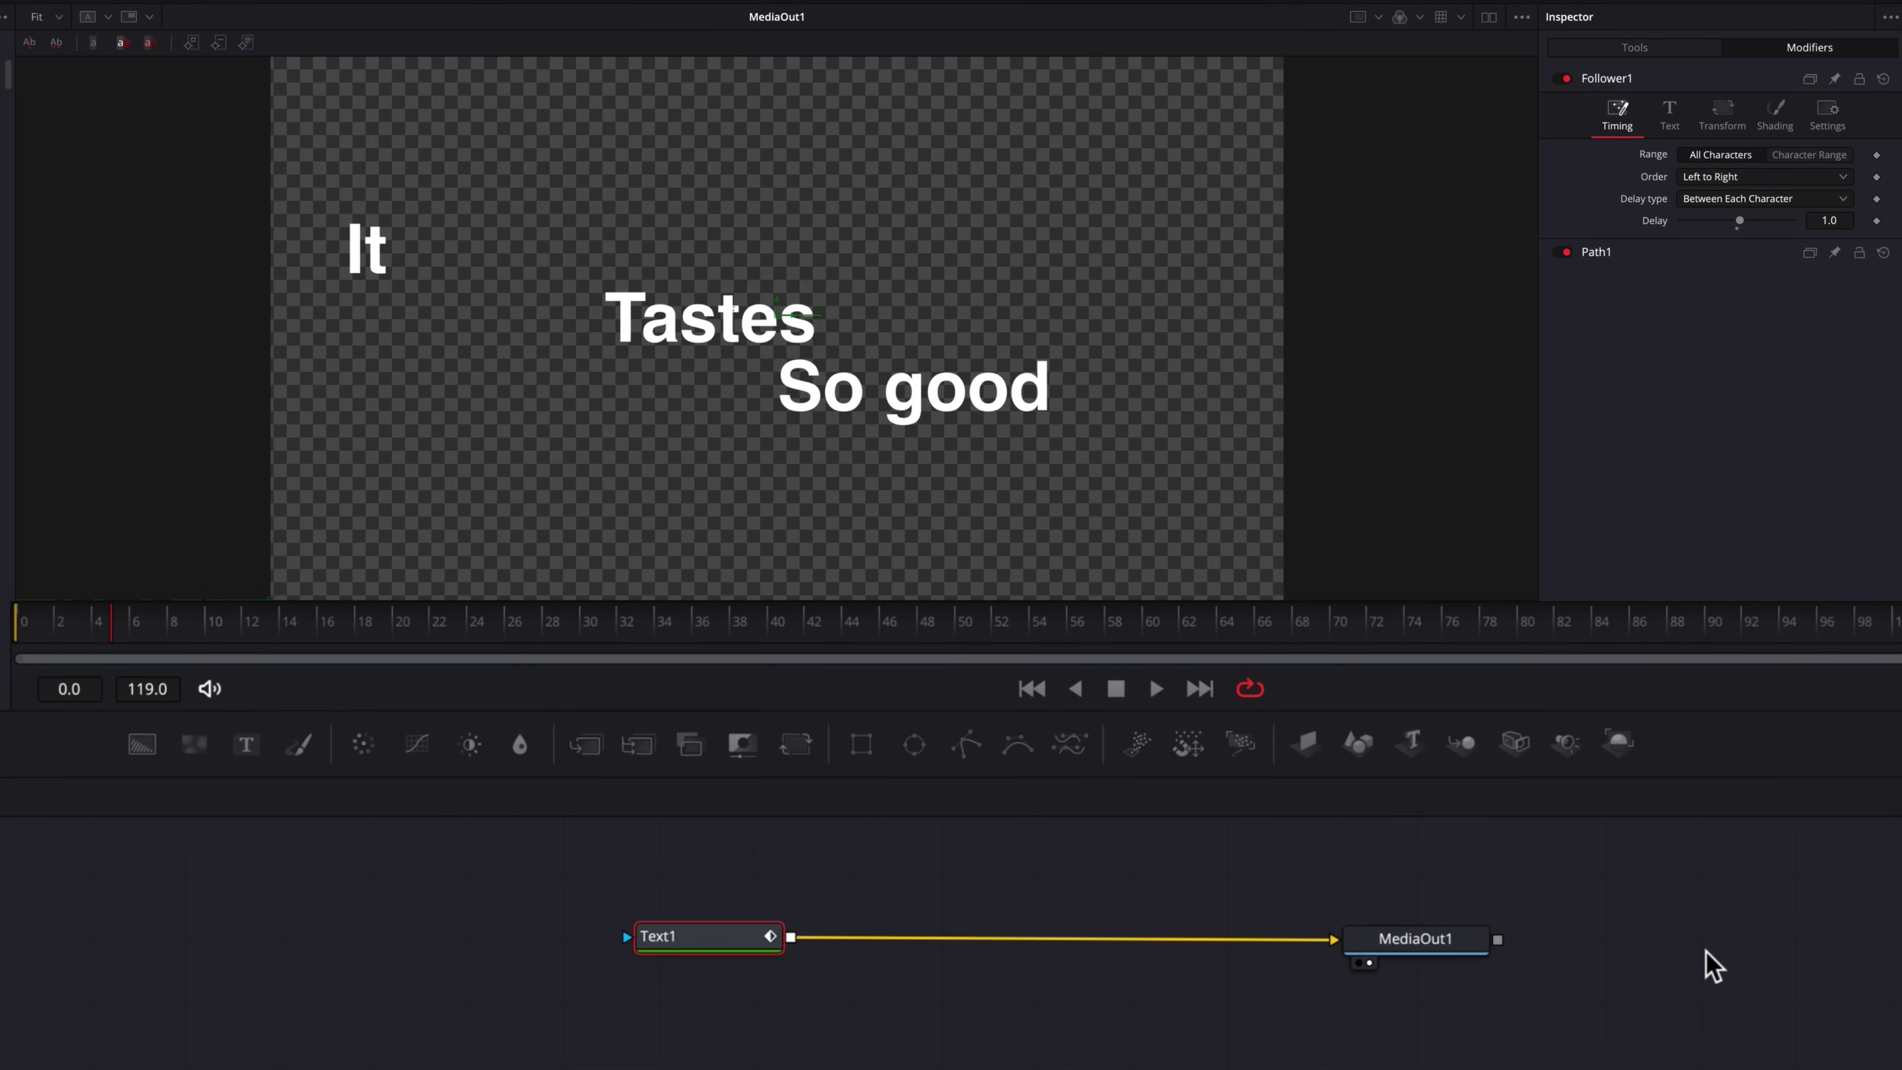
{"action": "key", "text": "Right"}
{"action": "key", "text": "Right"}
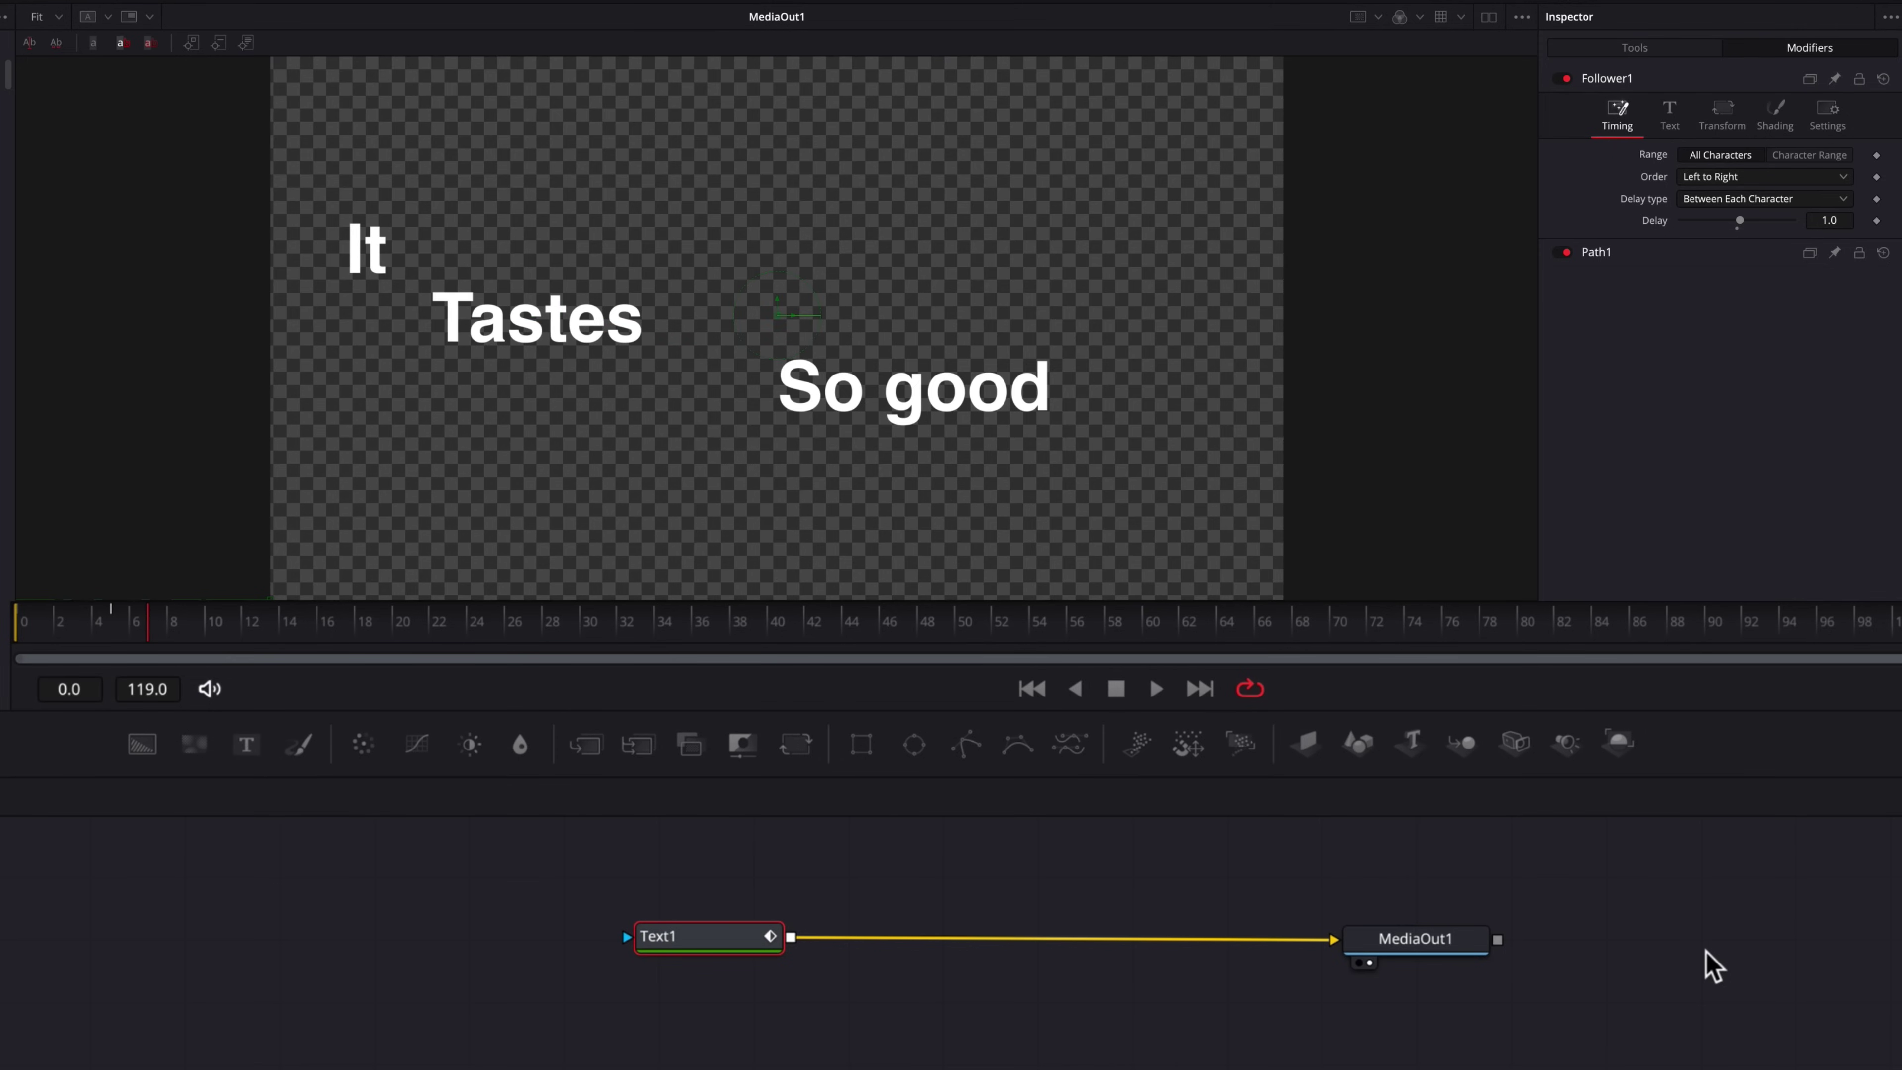
{"action": "key", "text": "Right"}
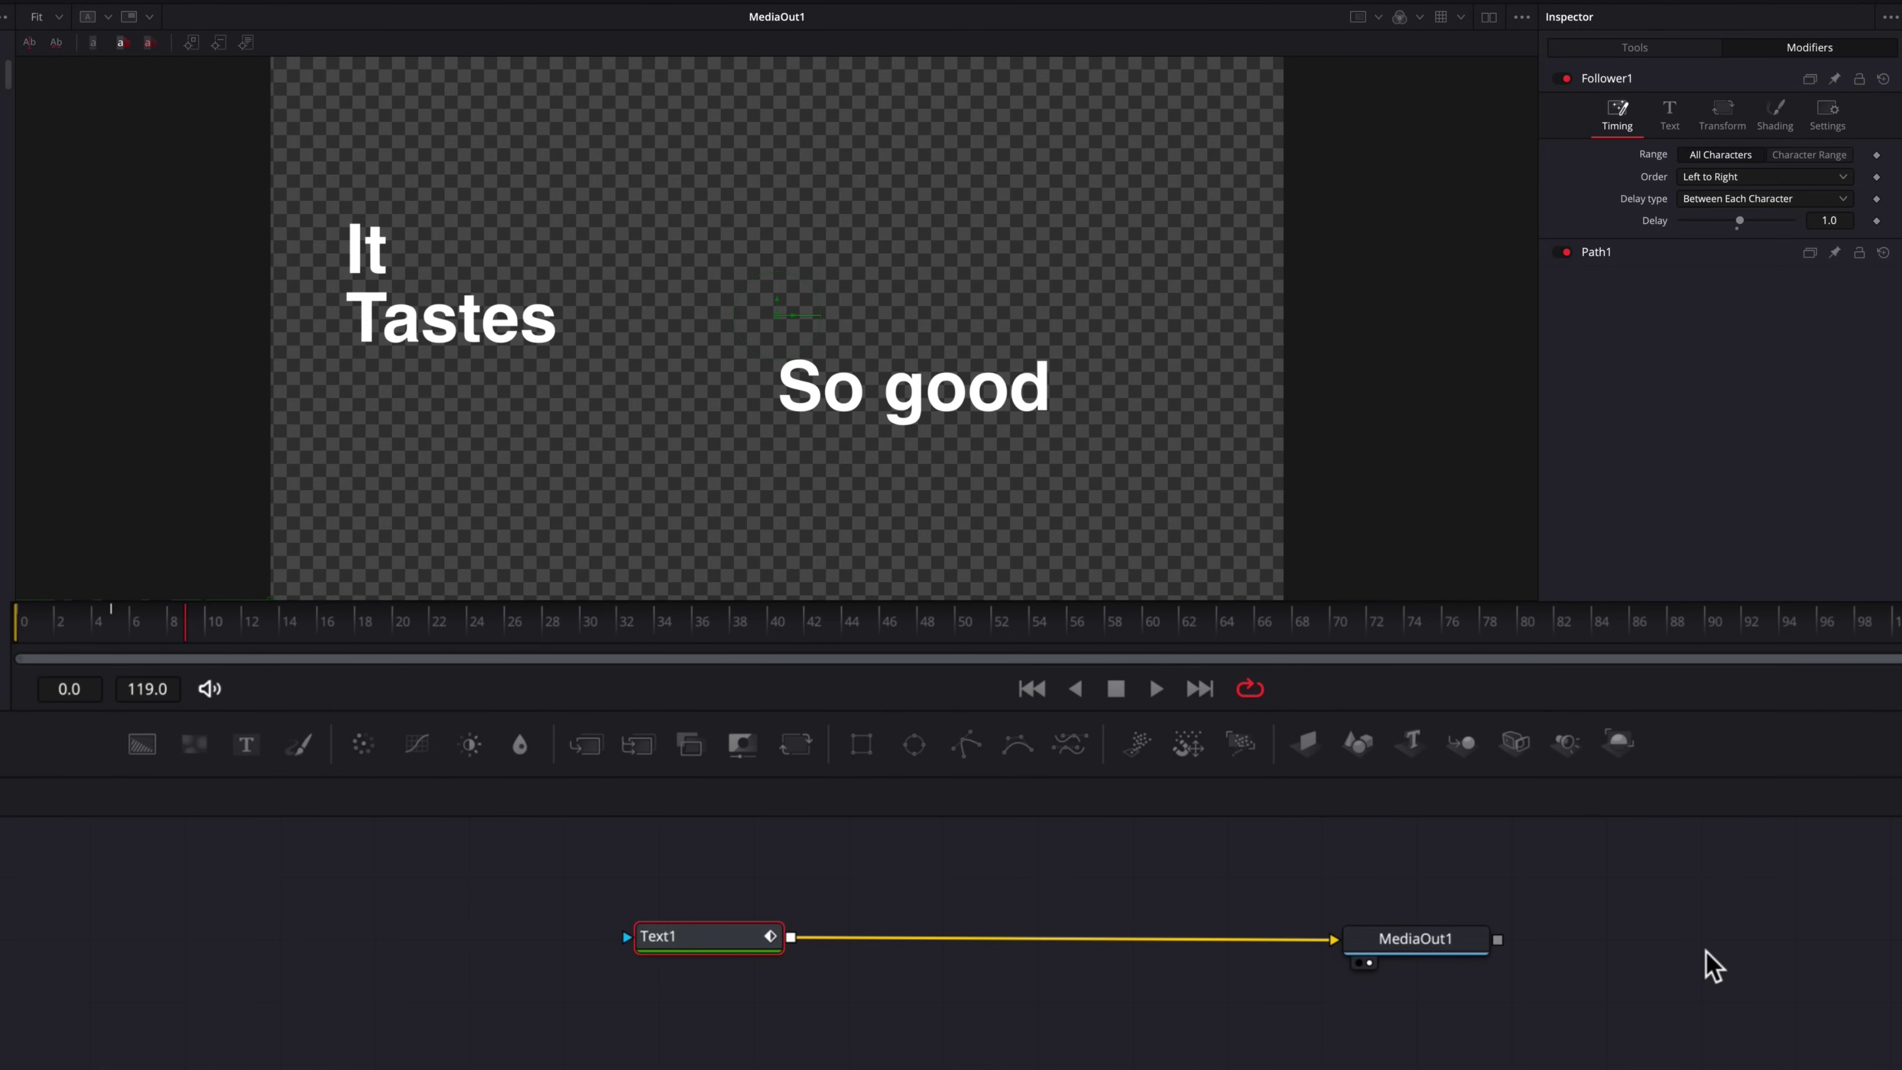
{"action": "key", "text": "Right"}
{"action": "key", "text": "Right"}
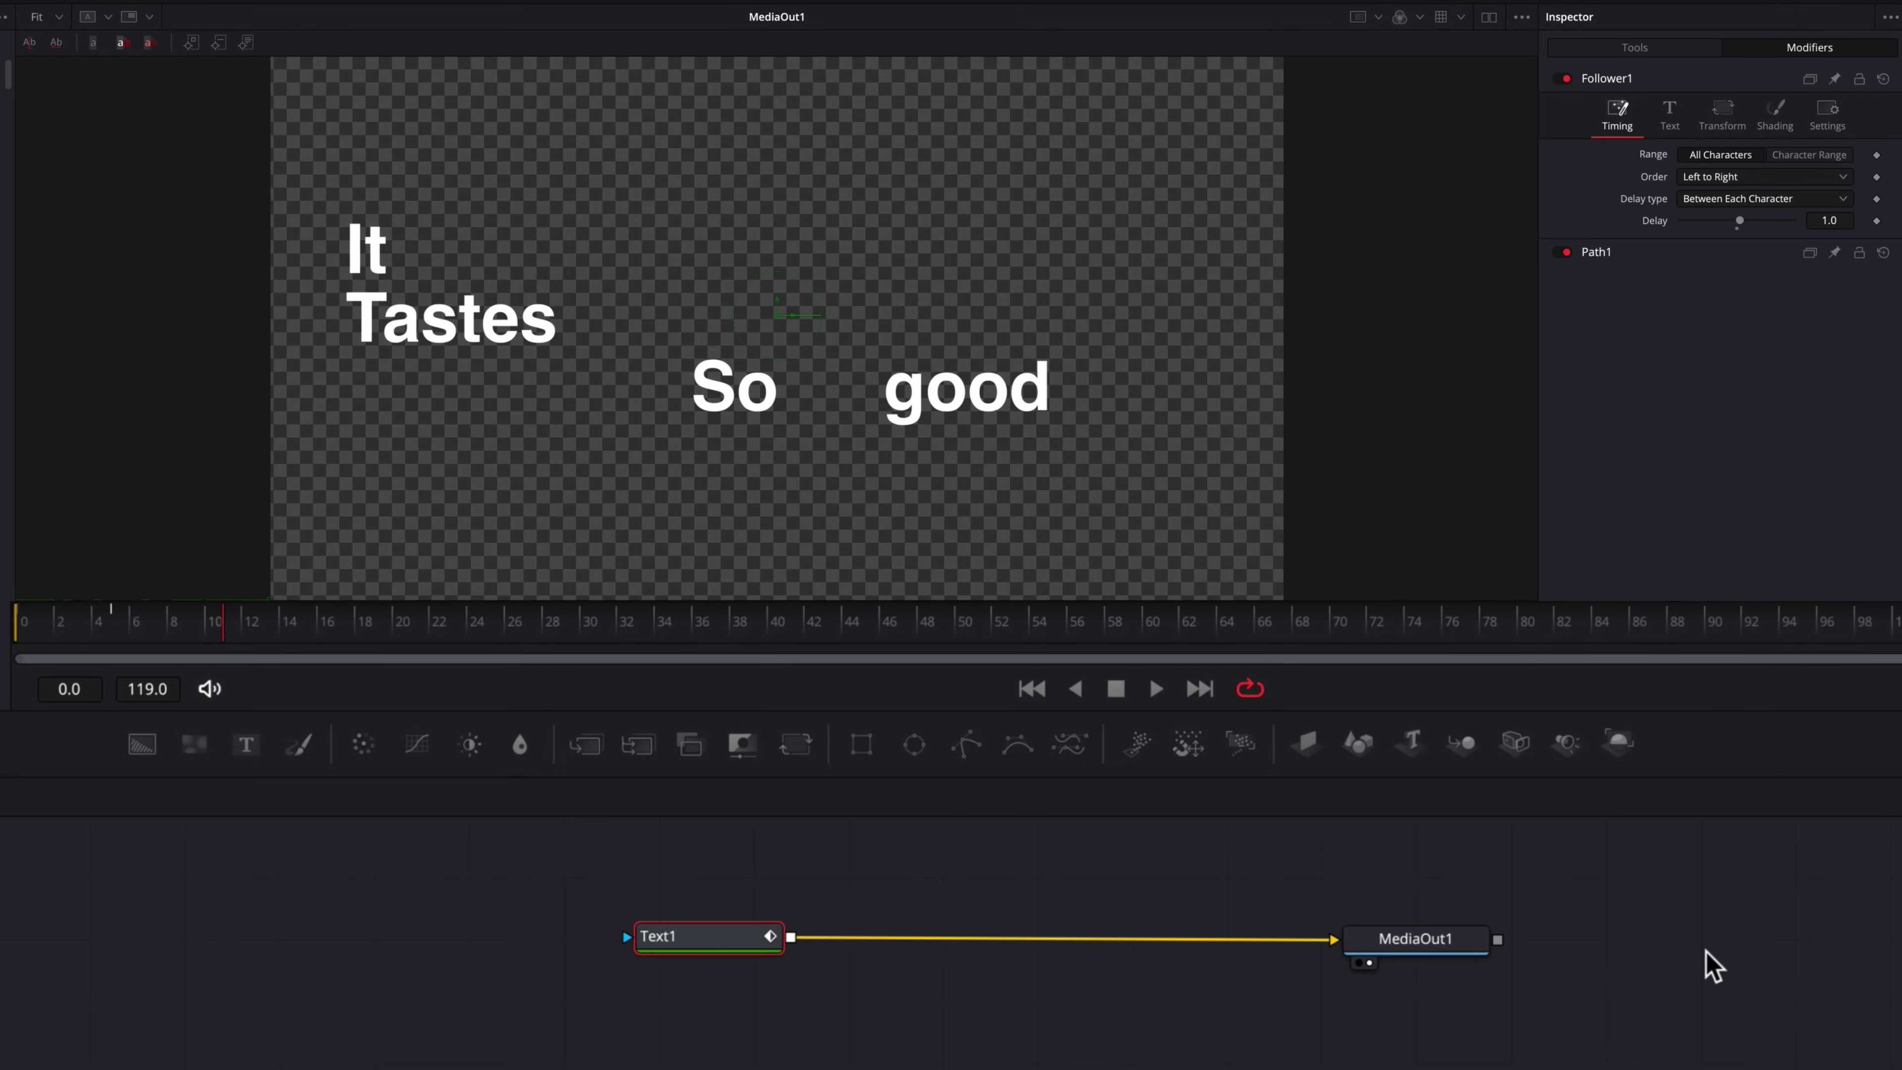
{"action": "key", "text": "Right"}
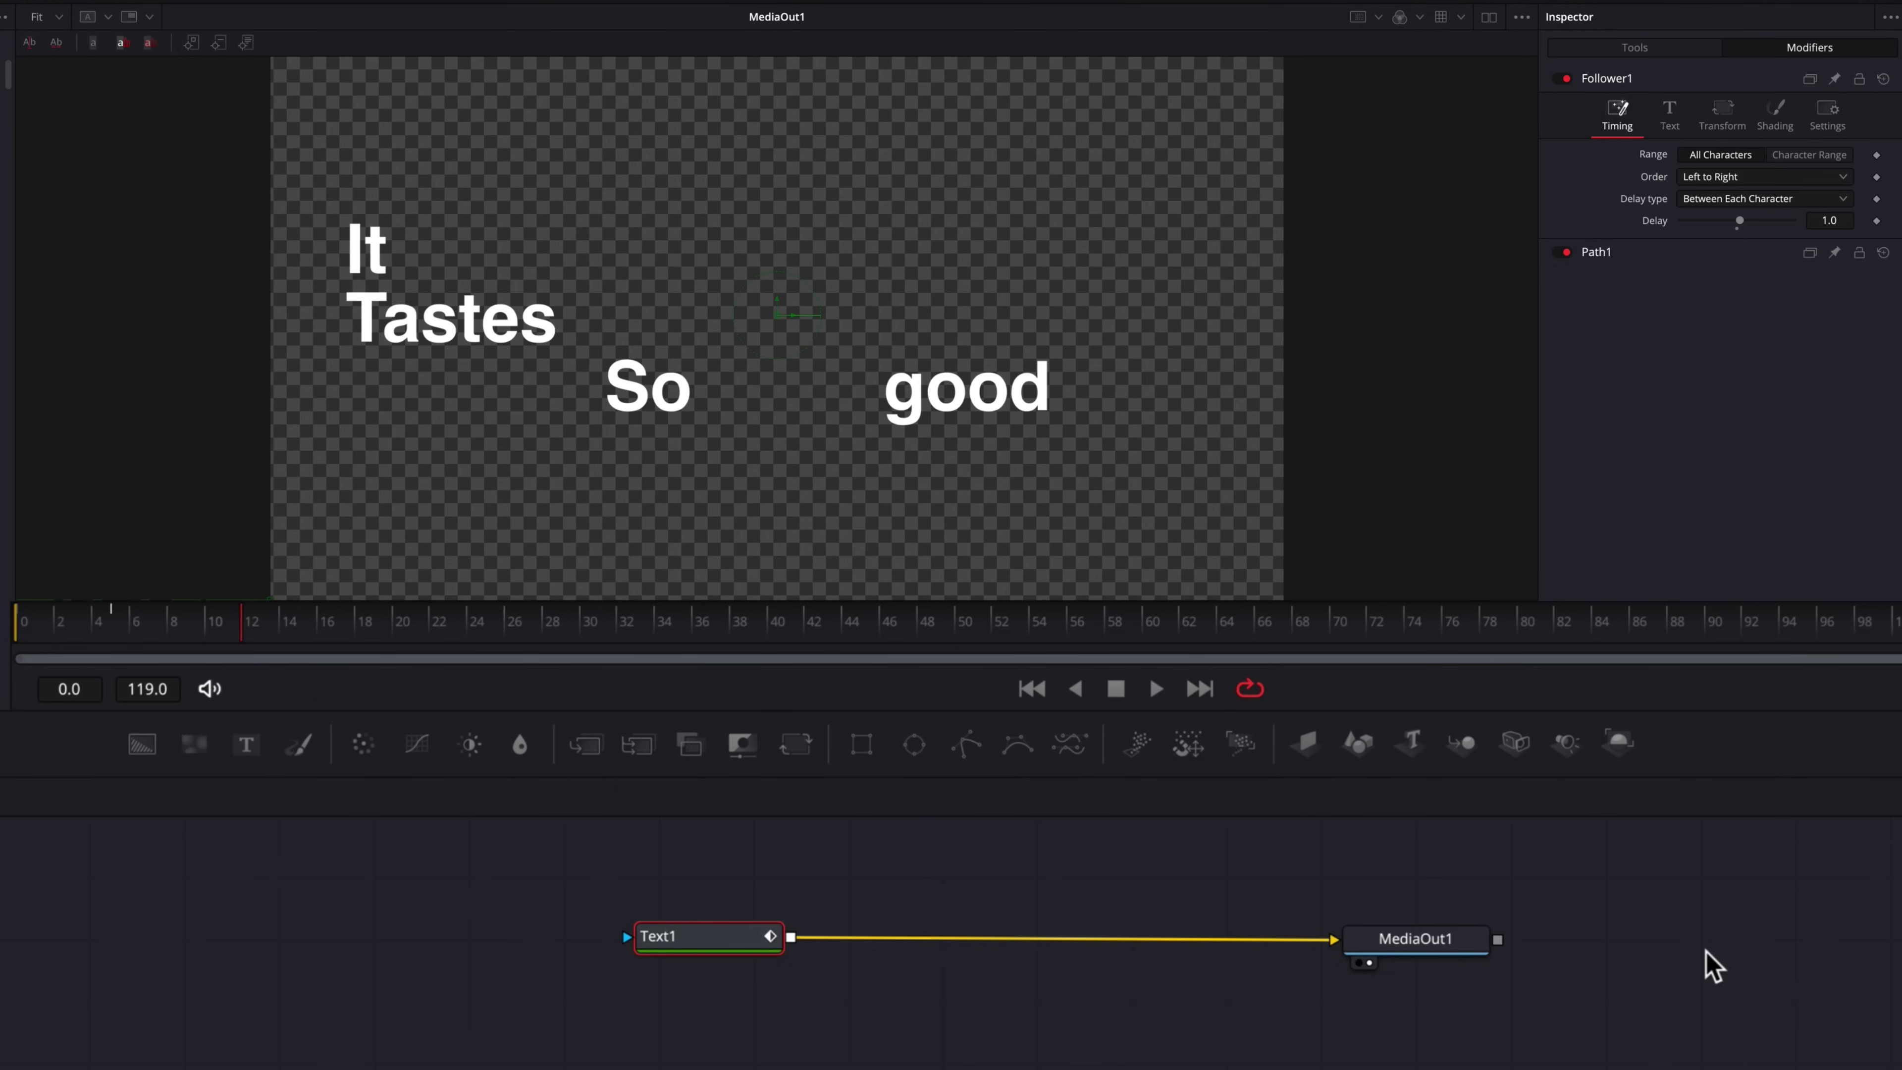
{"action": "key", "text": "Right"}
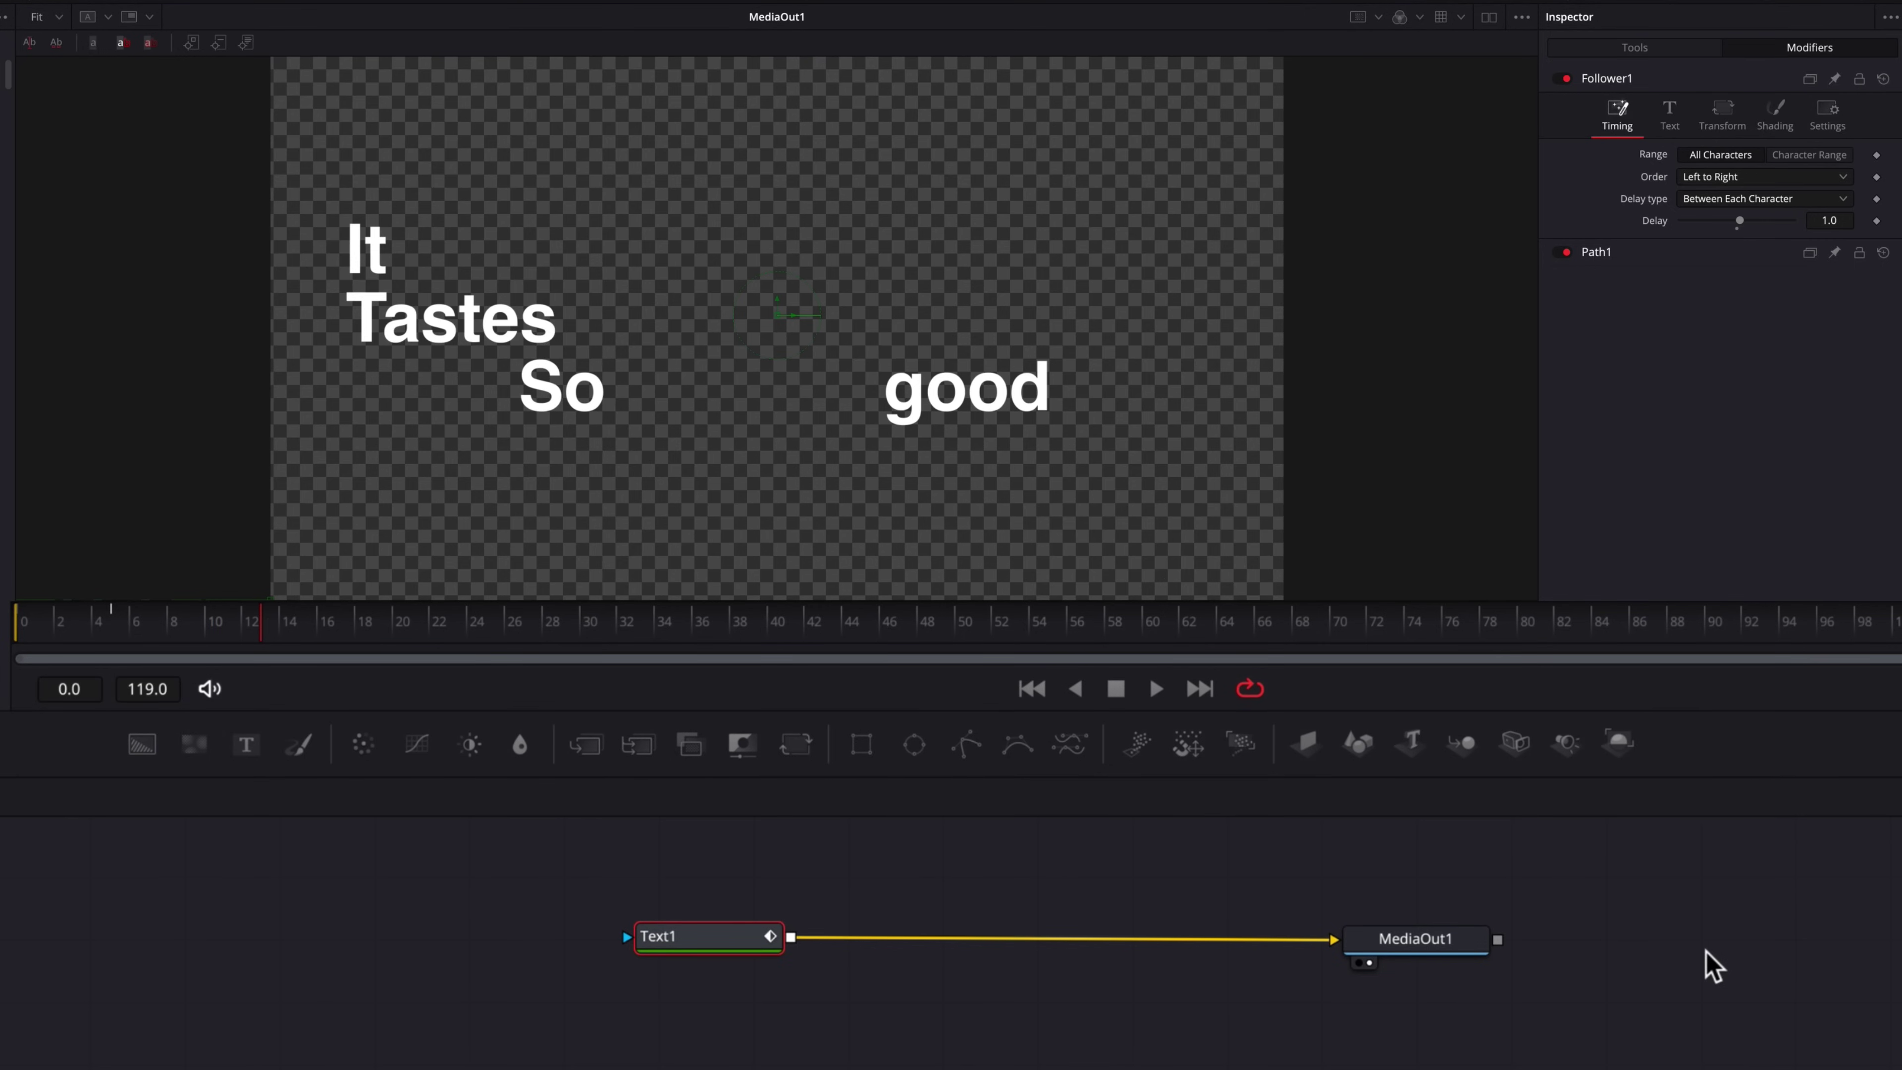
{"action": "key", "text": "Right"}
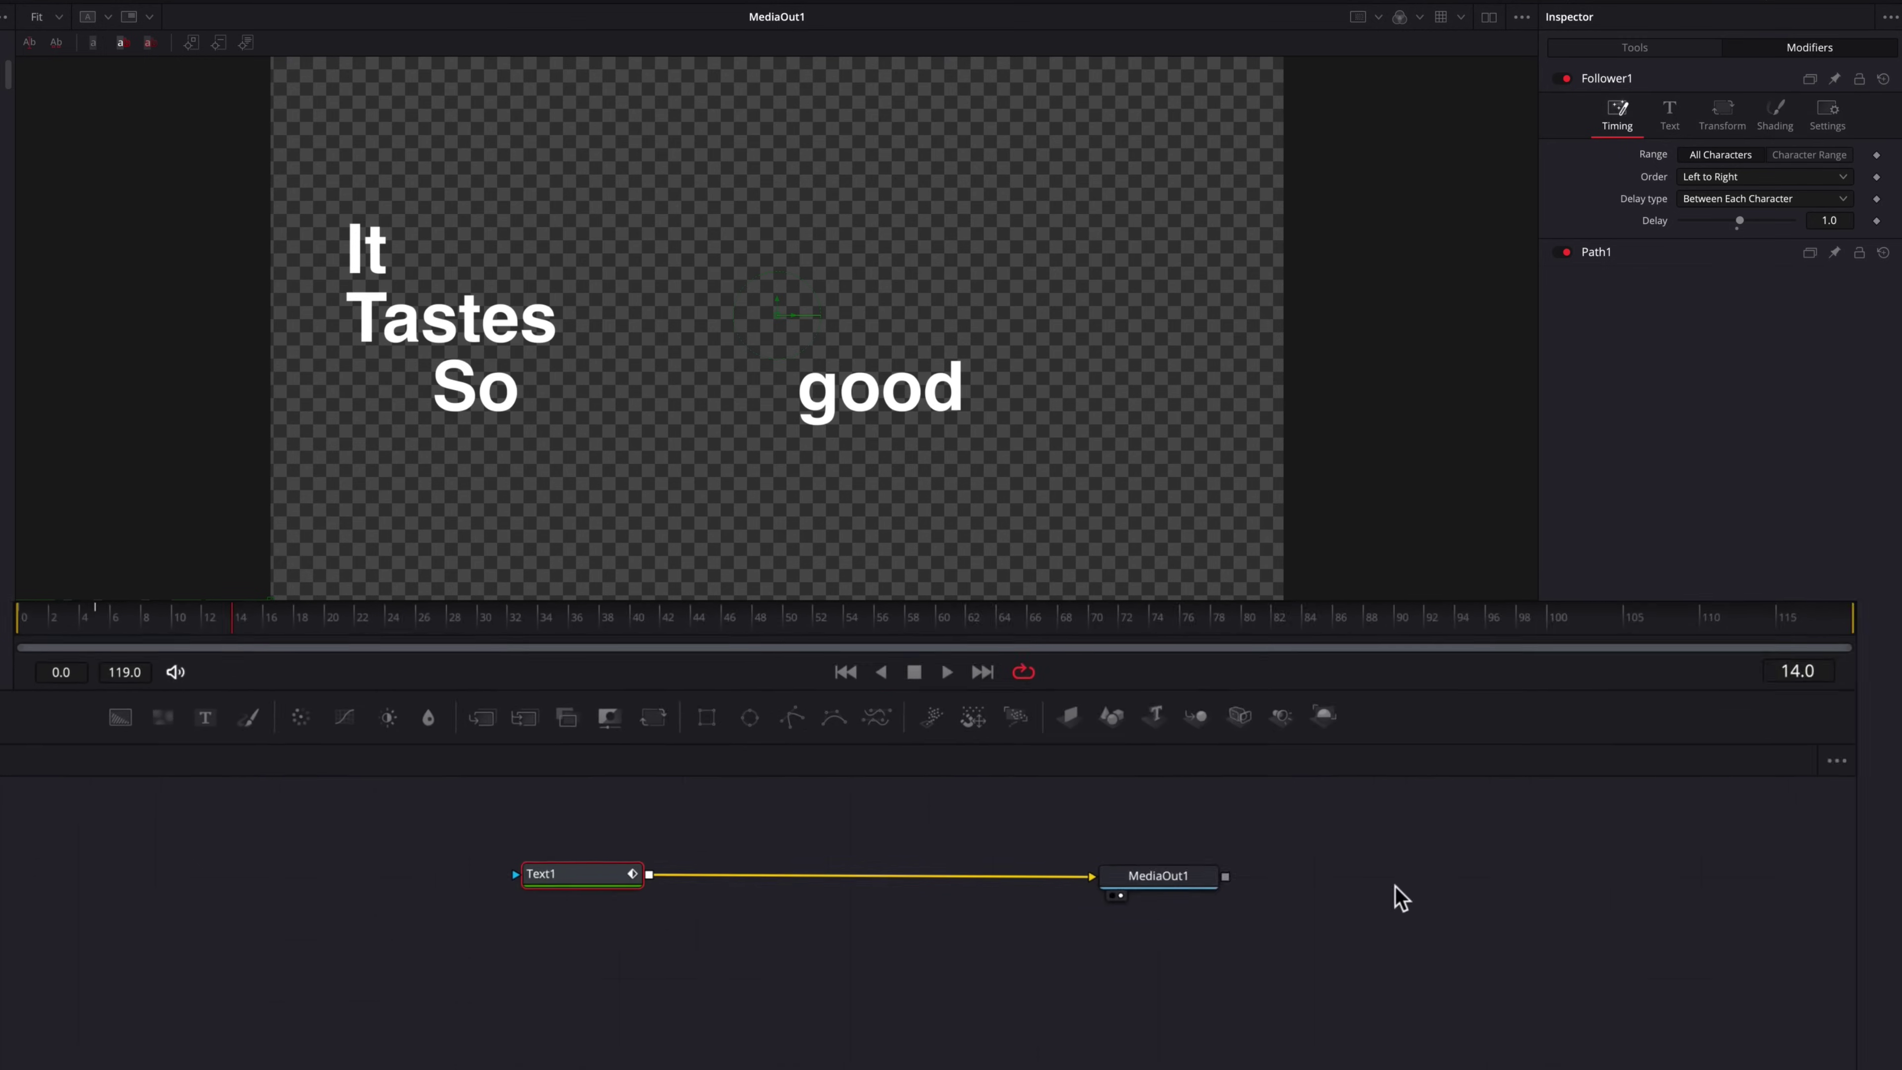
{"action": "key", "text": "Right"}
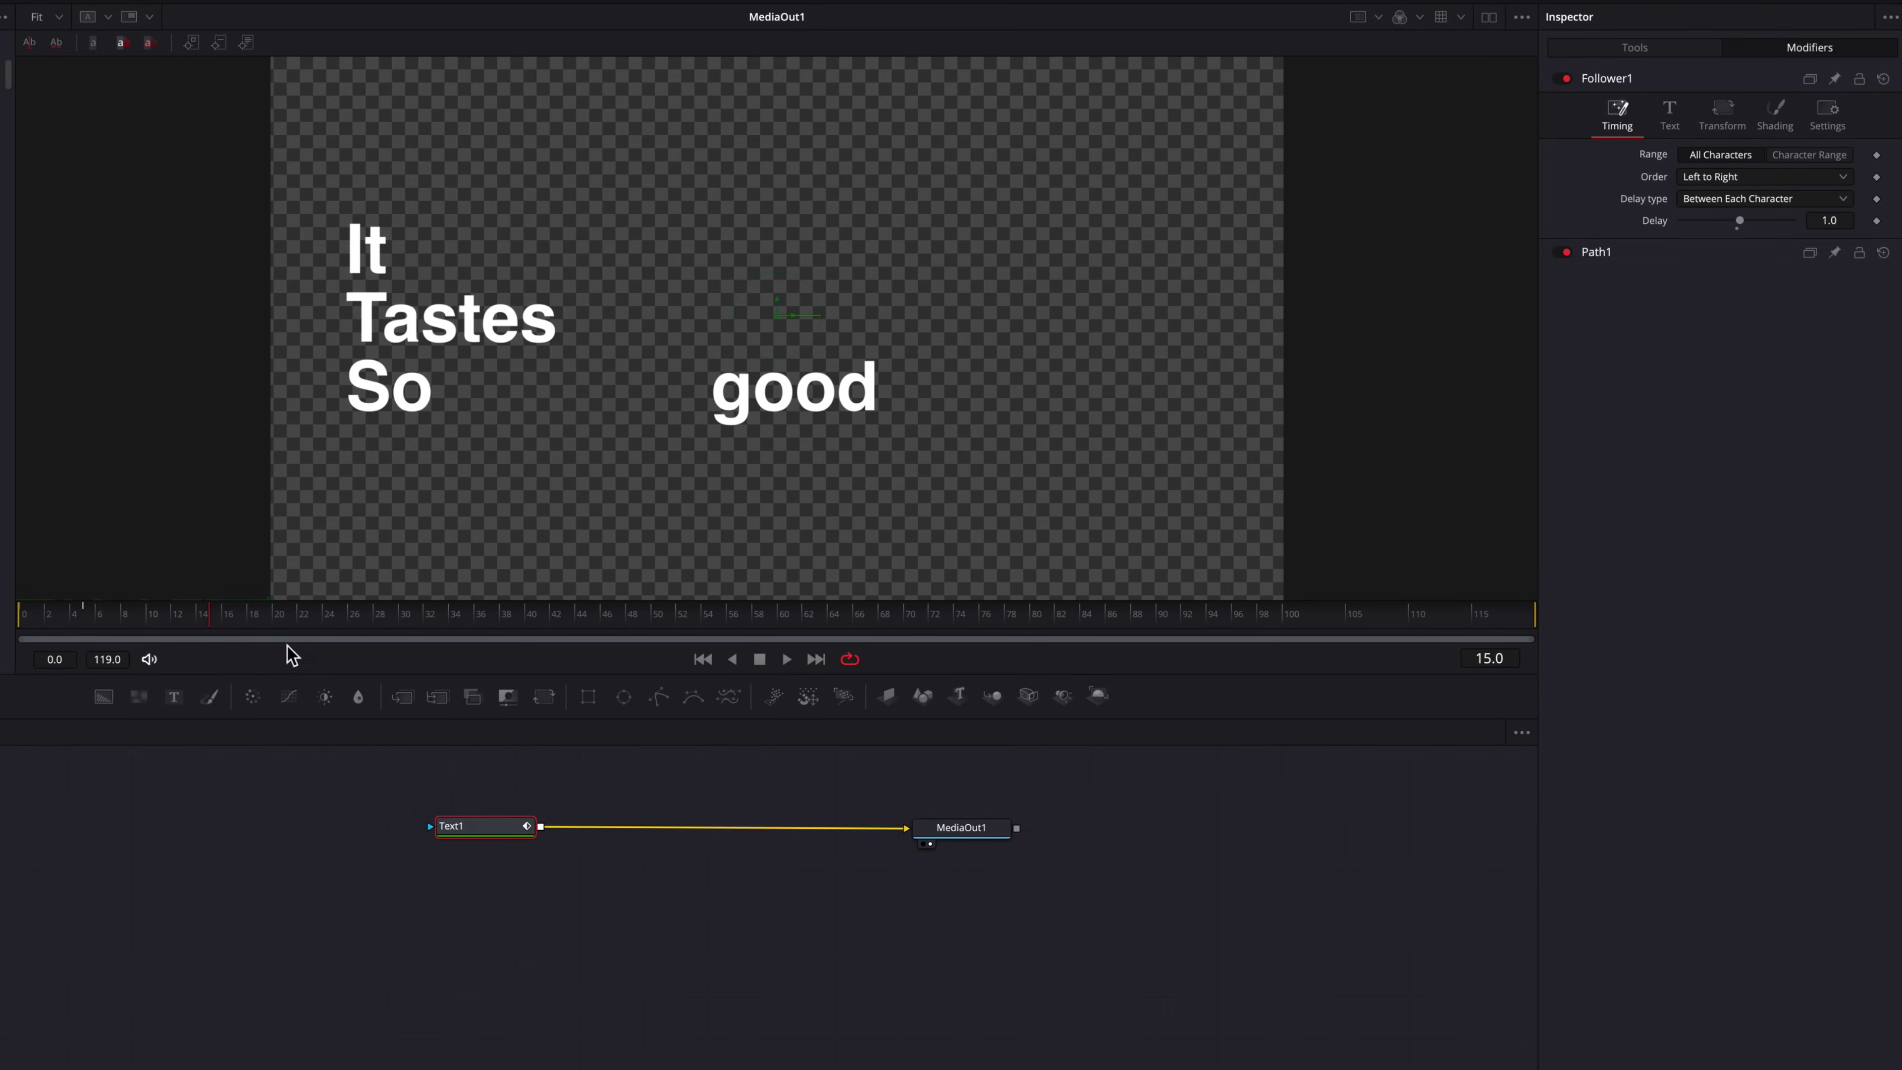
{"action": "left_click_drag", "start_coordinate": [166, 619], "coordinate": [25, 619]}
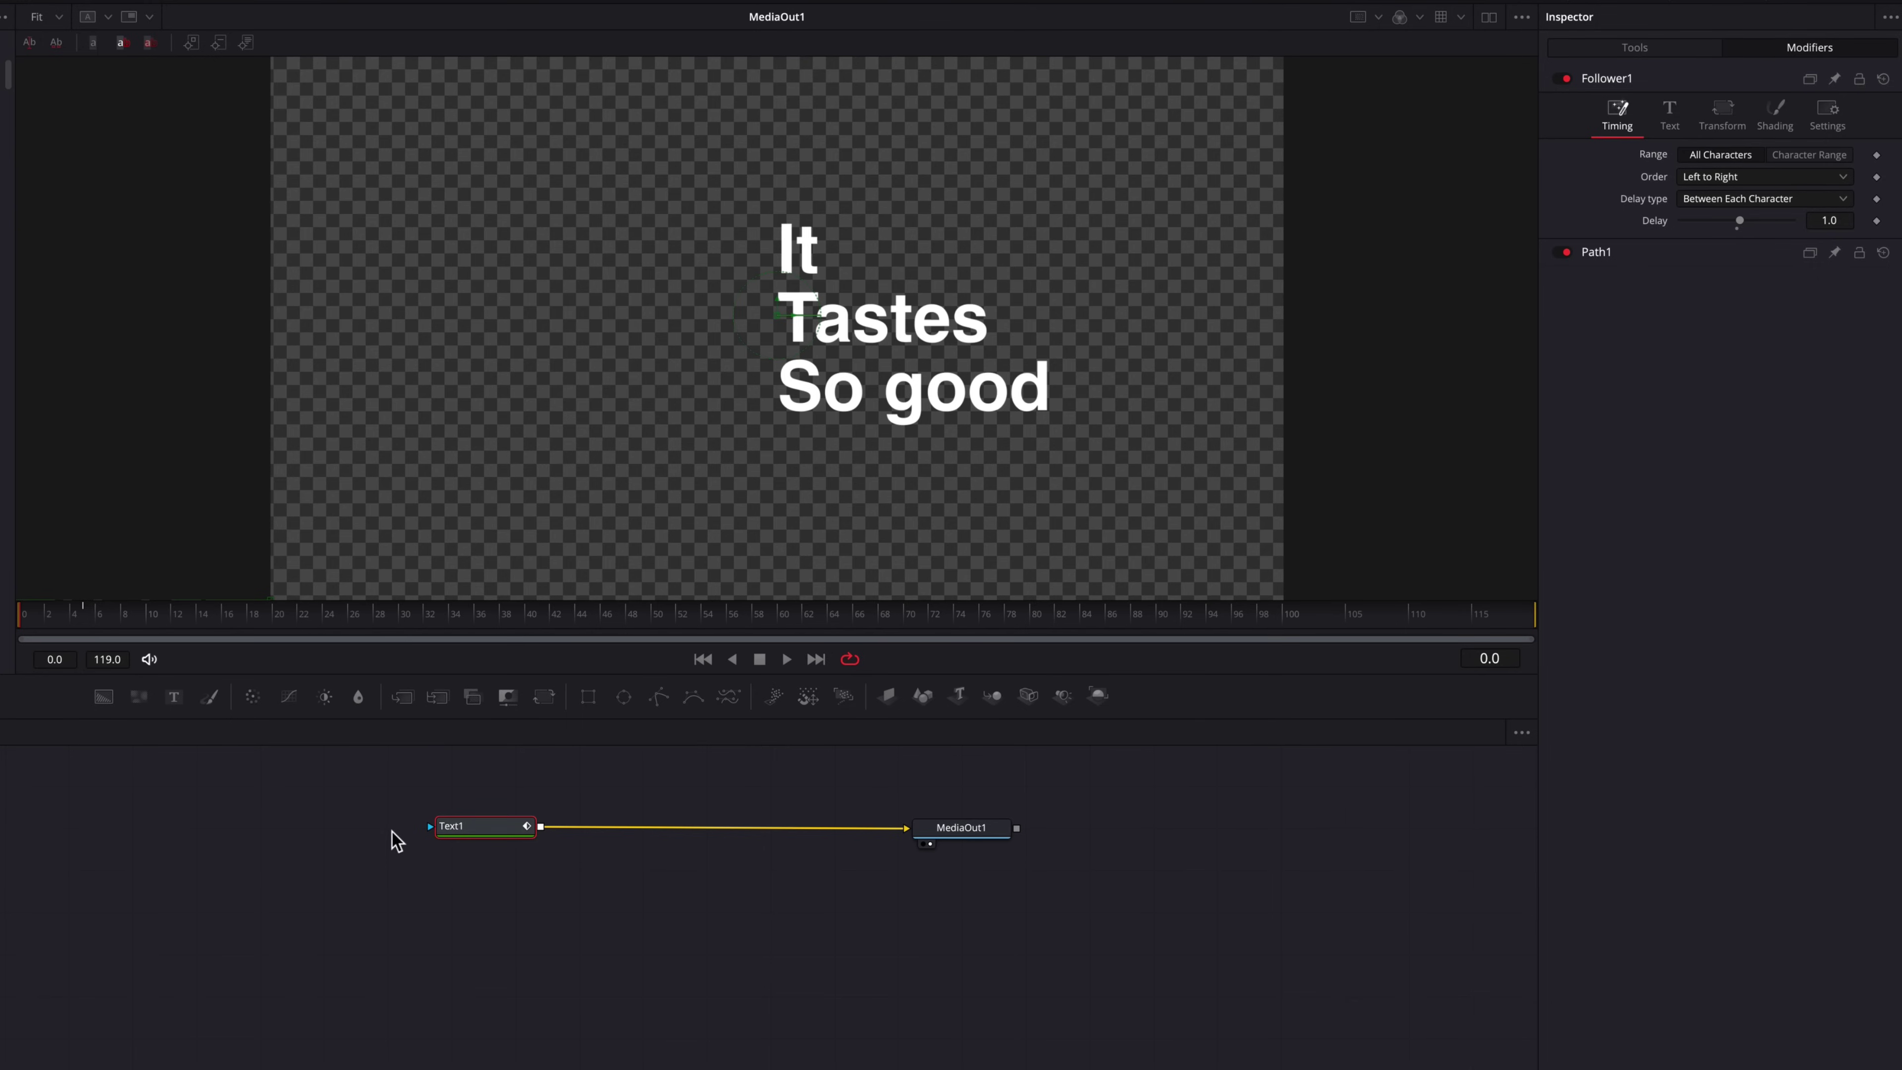
Set the Follower's delay to 2, preview the animation and return to frame 0.
{"action": "left_click", "coordinate": [1850, 221]}
{"action": "type", "text": "2"}
{"action": "key", "text": "Return"}
{"action": "key", "text": "space"}
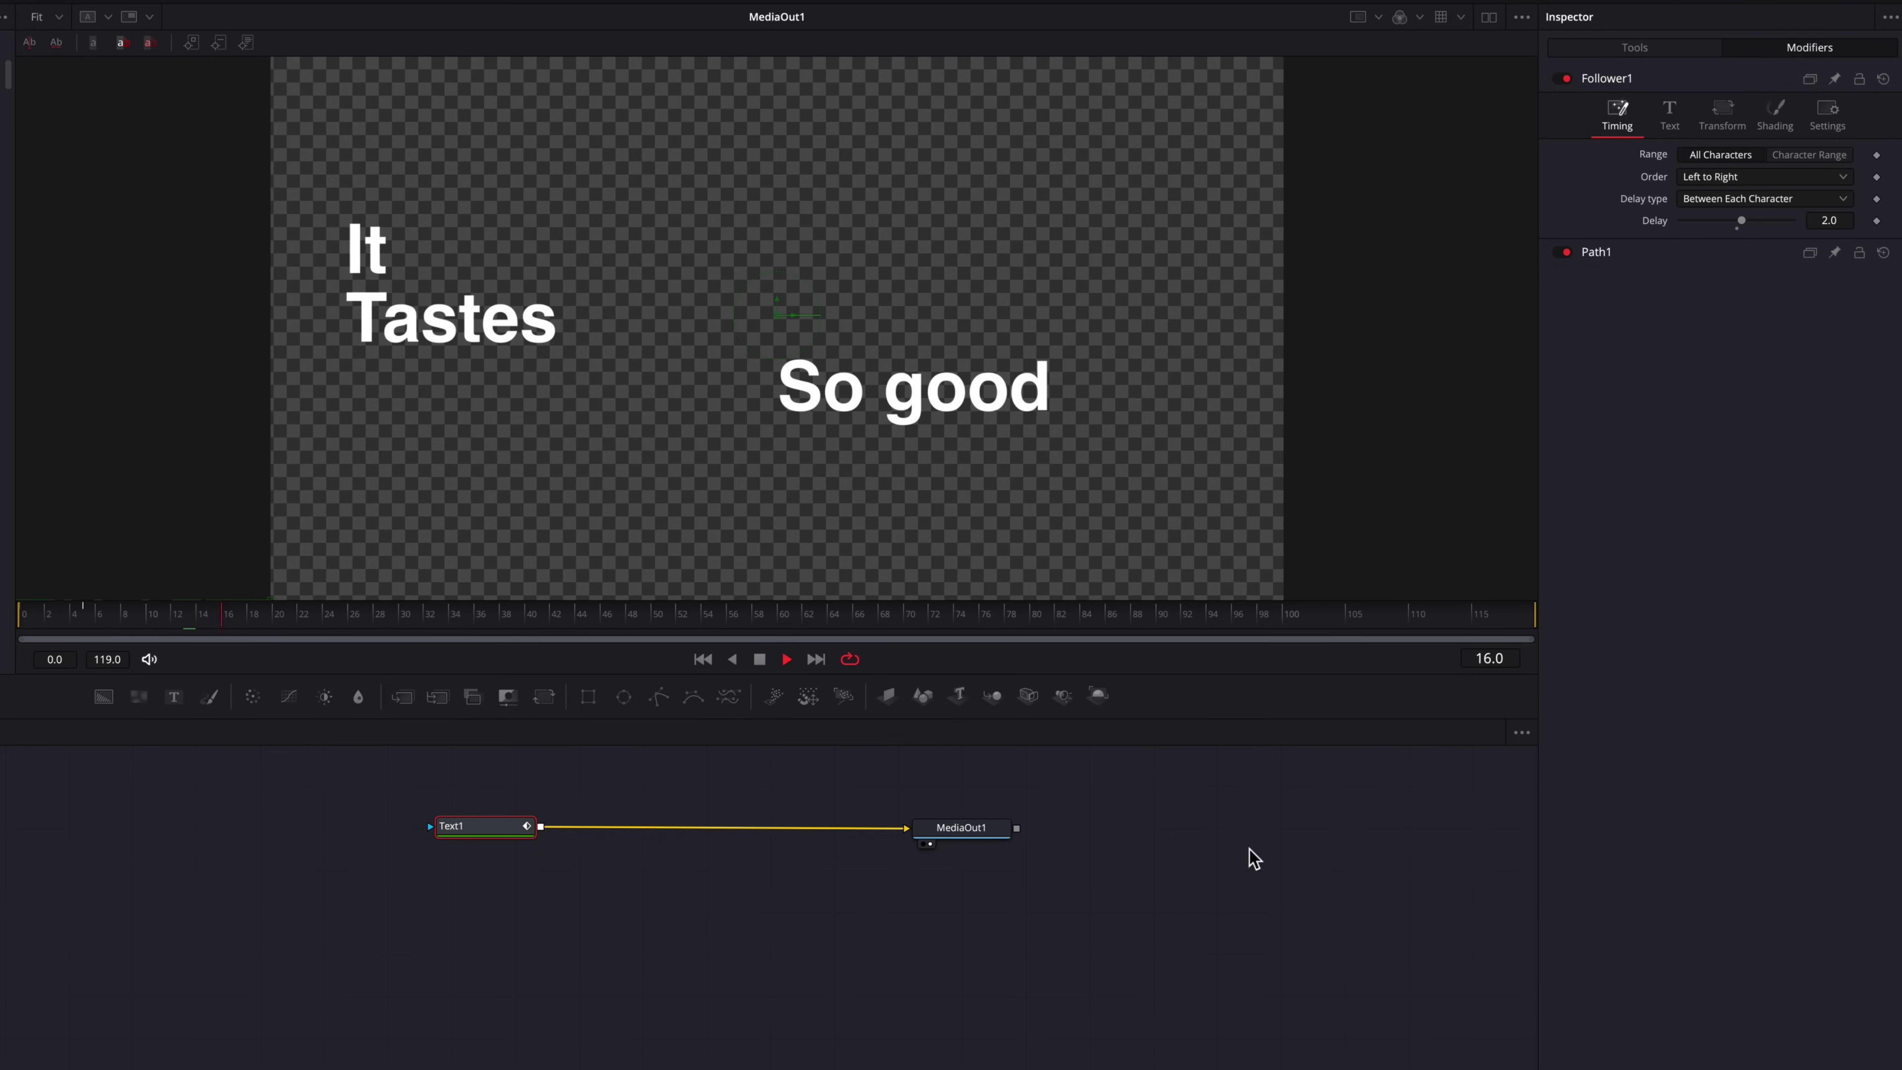
{"action": "left_click_drag", "start_coordinate": [161, 615], "coordinate": [30, 621]}
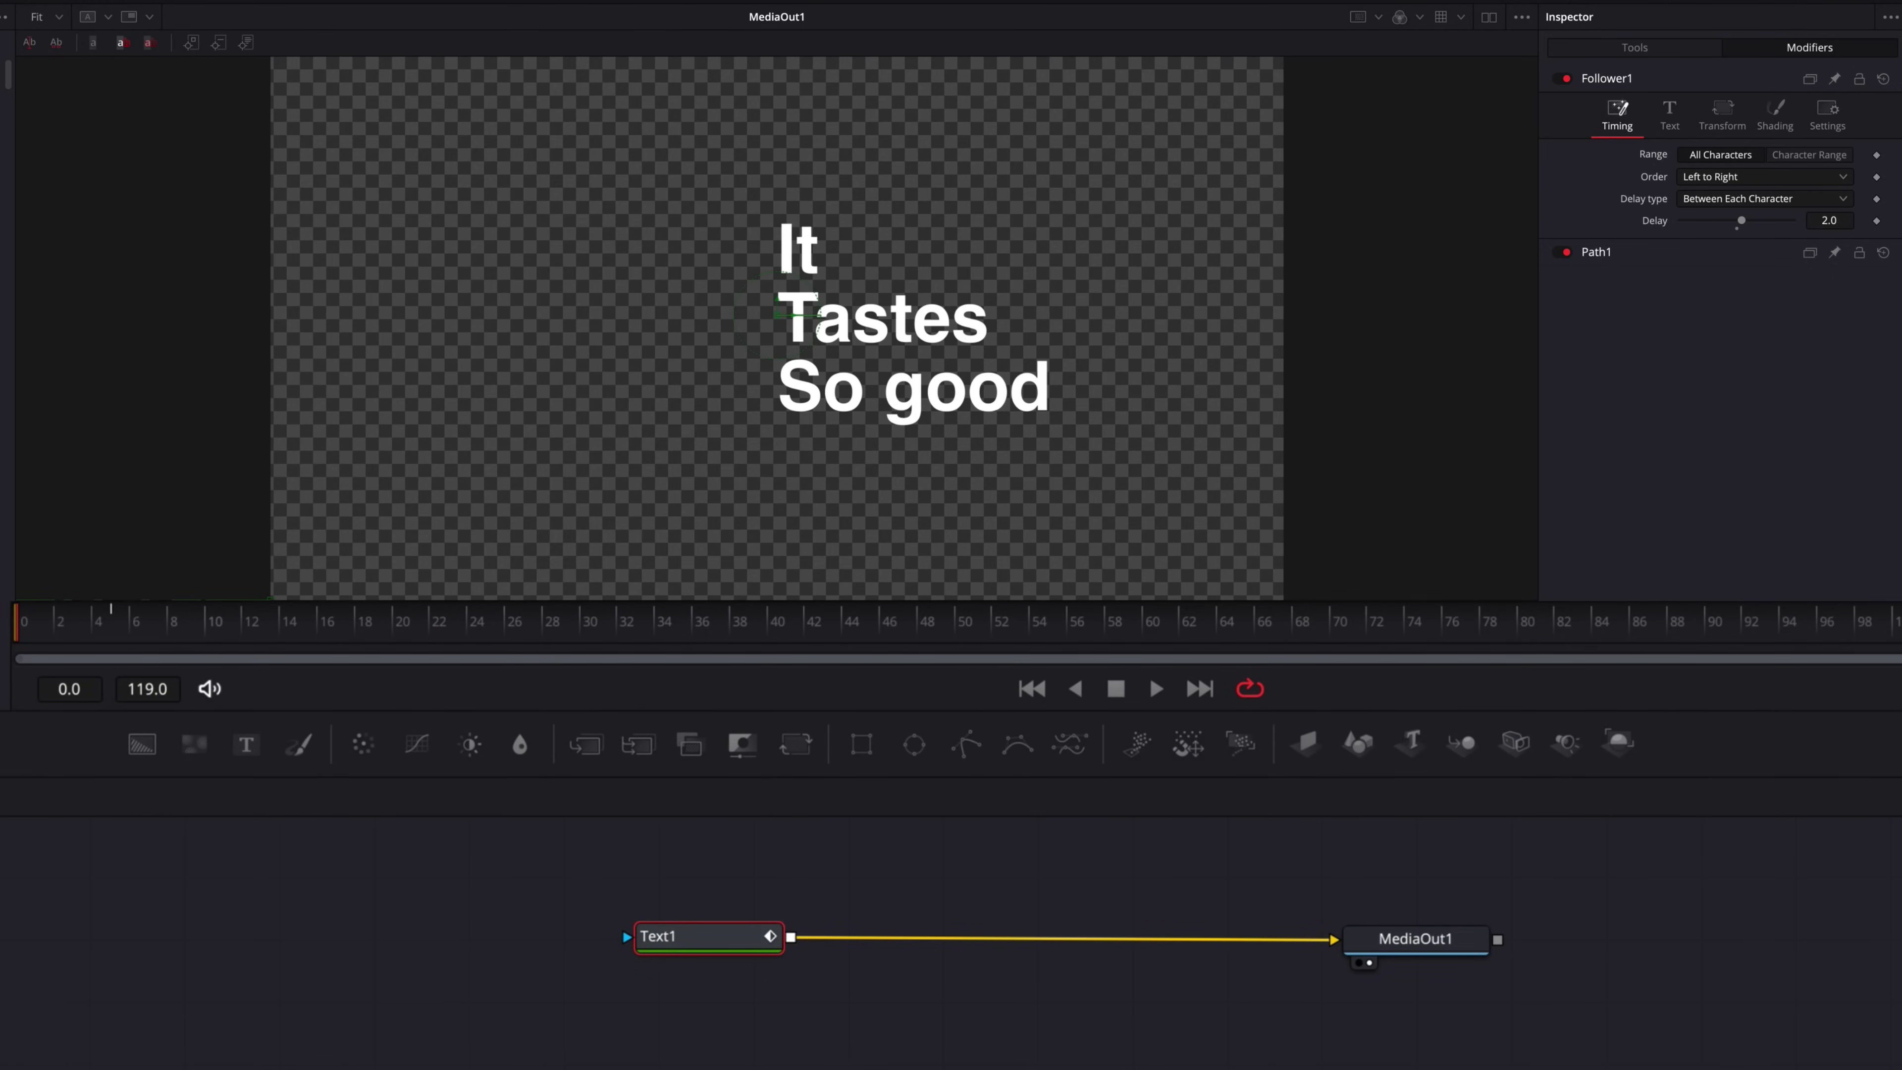
Examine frame by frame up to frame 22 when each word starts moving, and return to frame 0.
{"action": "key", "text": "Right"}
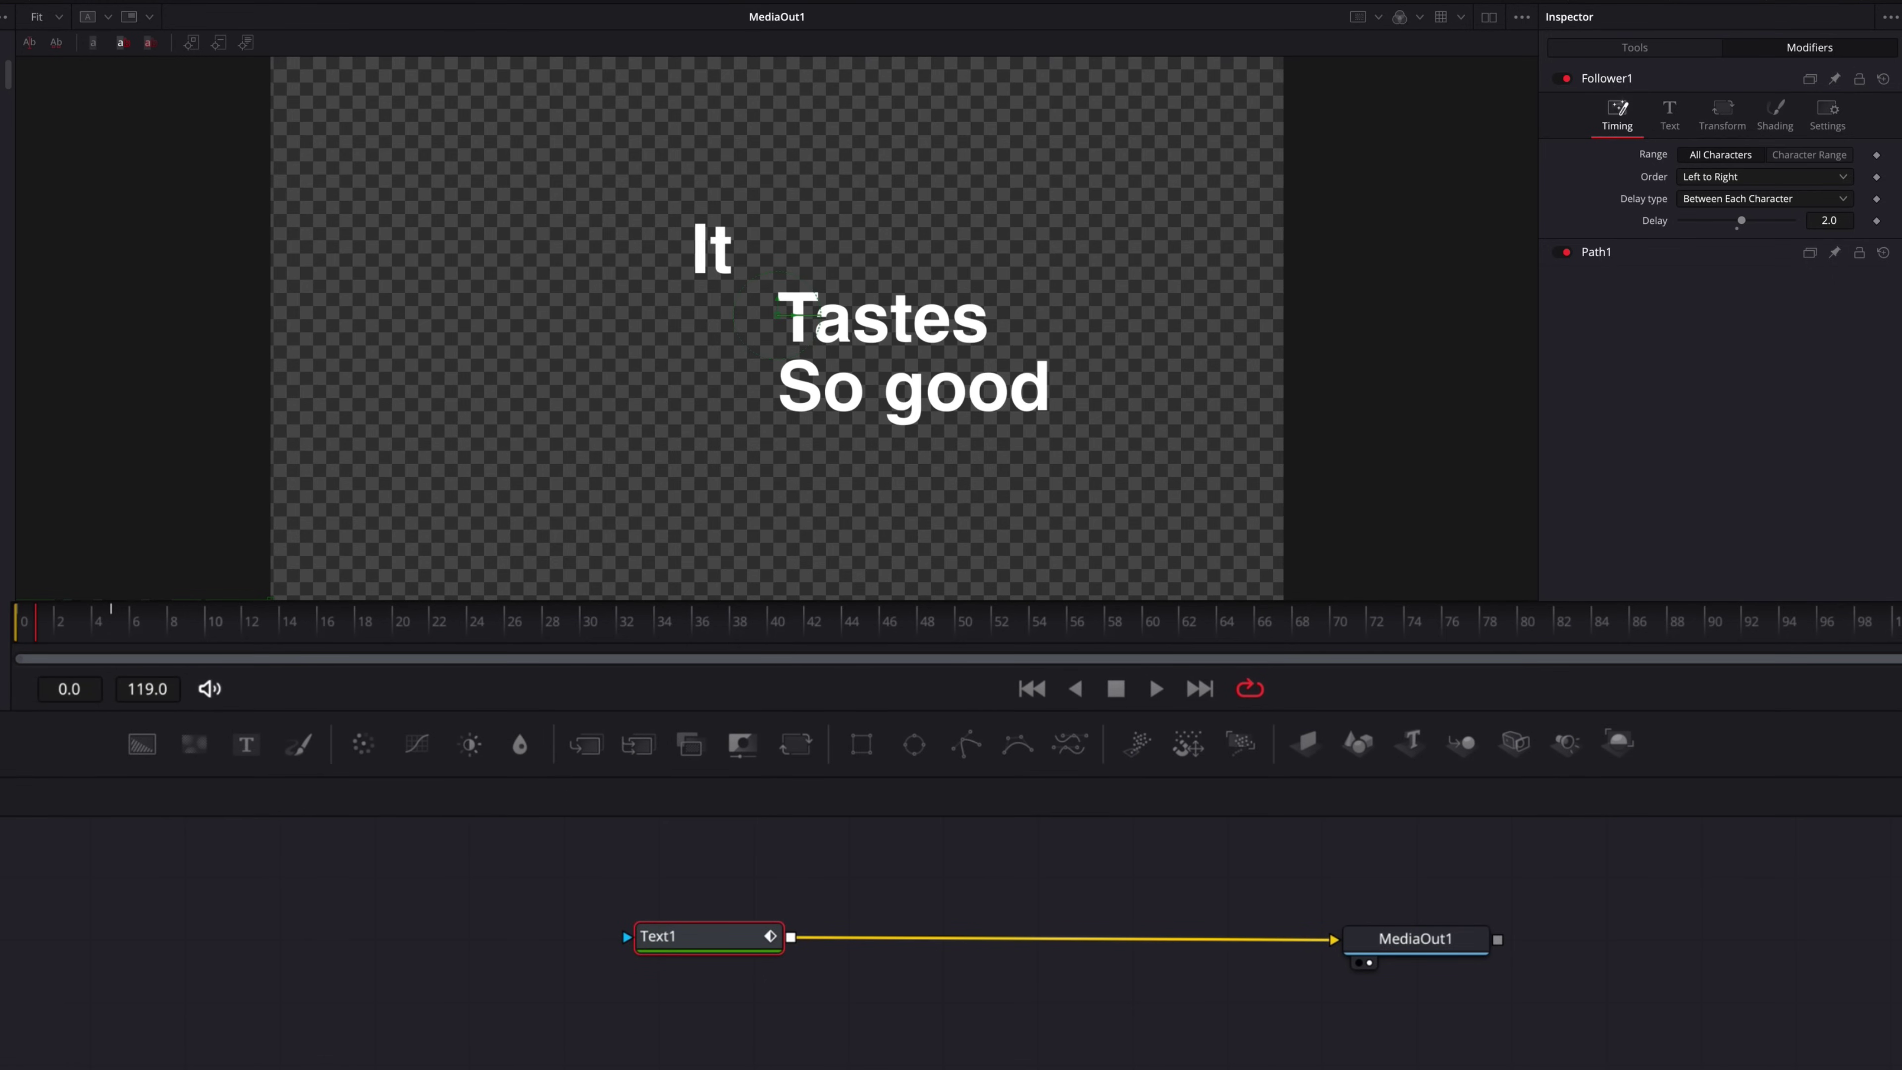
{"action": "key", "text": "Right"}
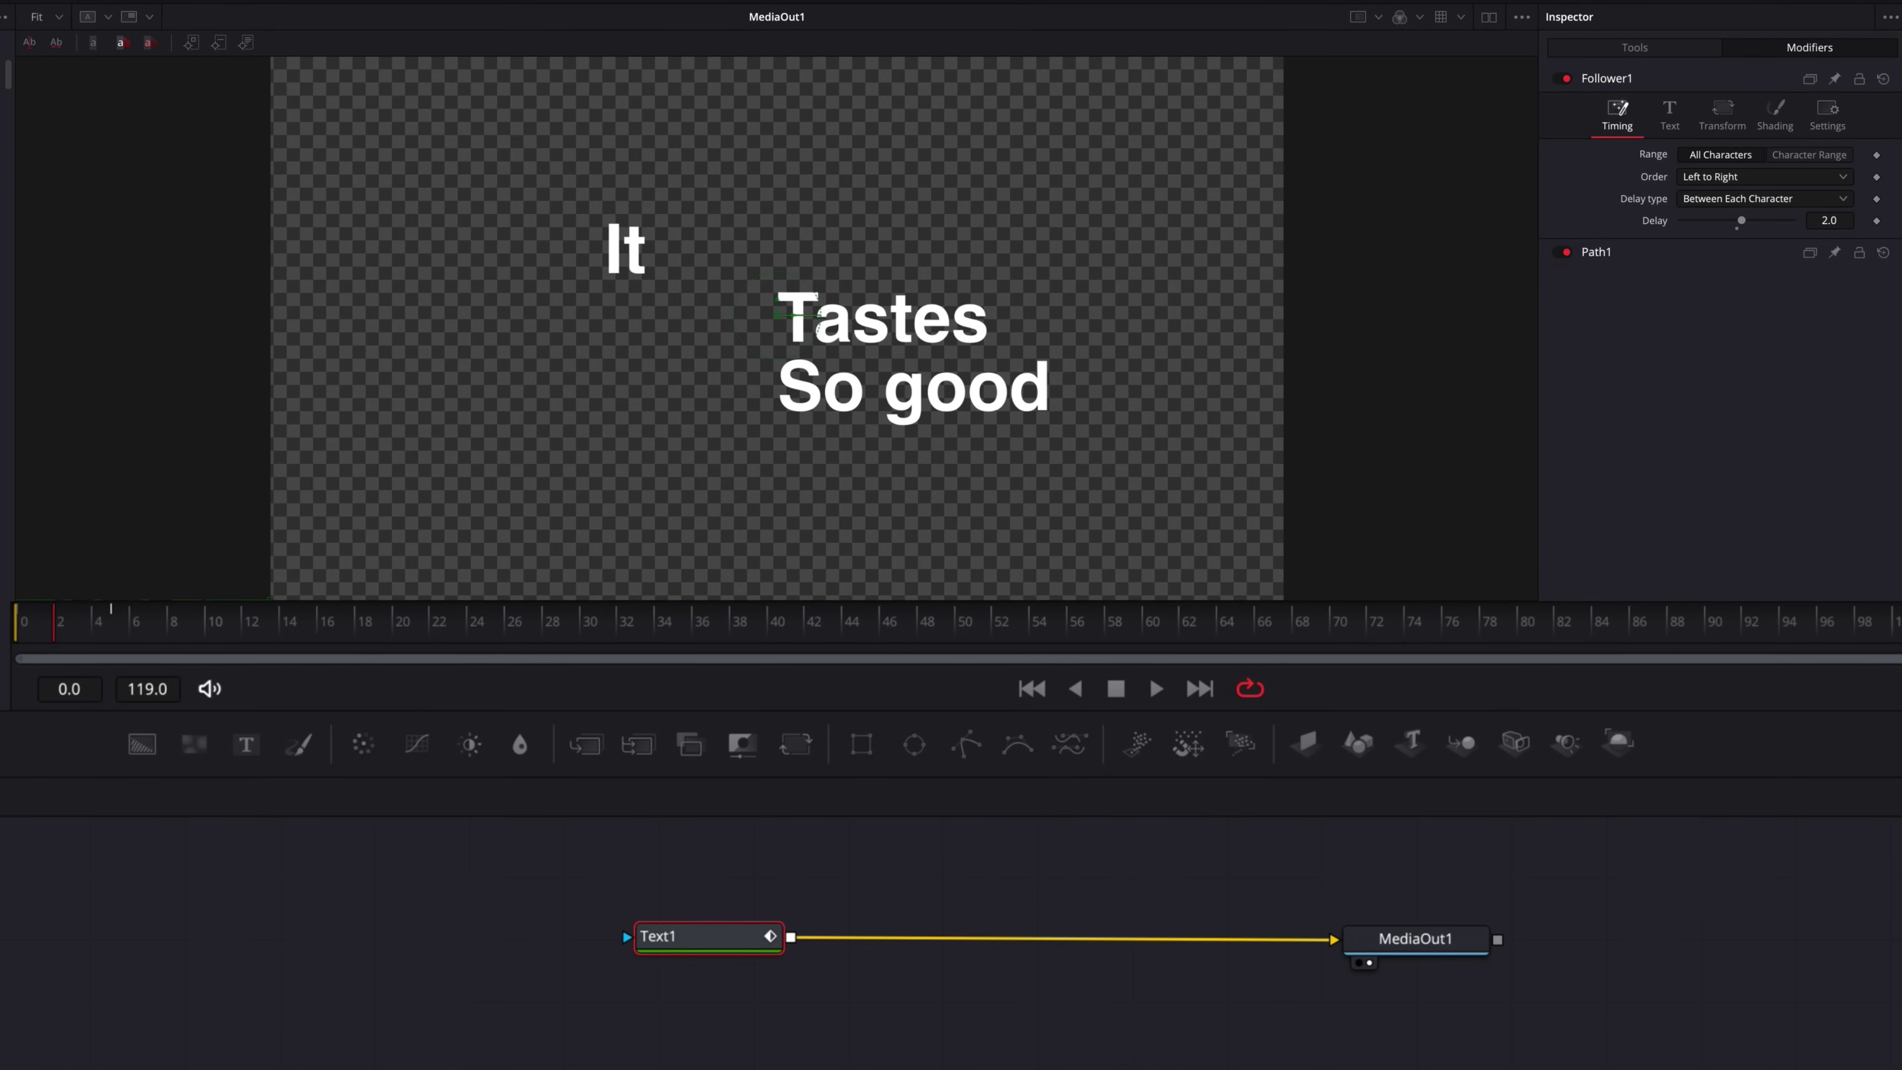
{"action": "key", "text": "Right"}
{"action": "key", "text": "Right"}
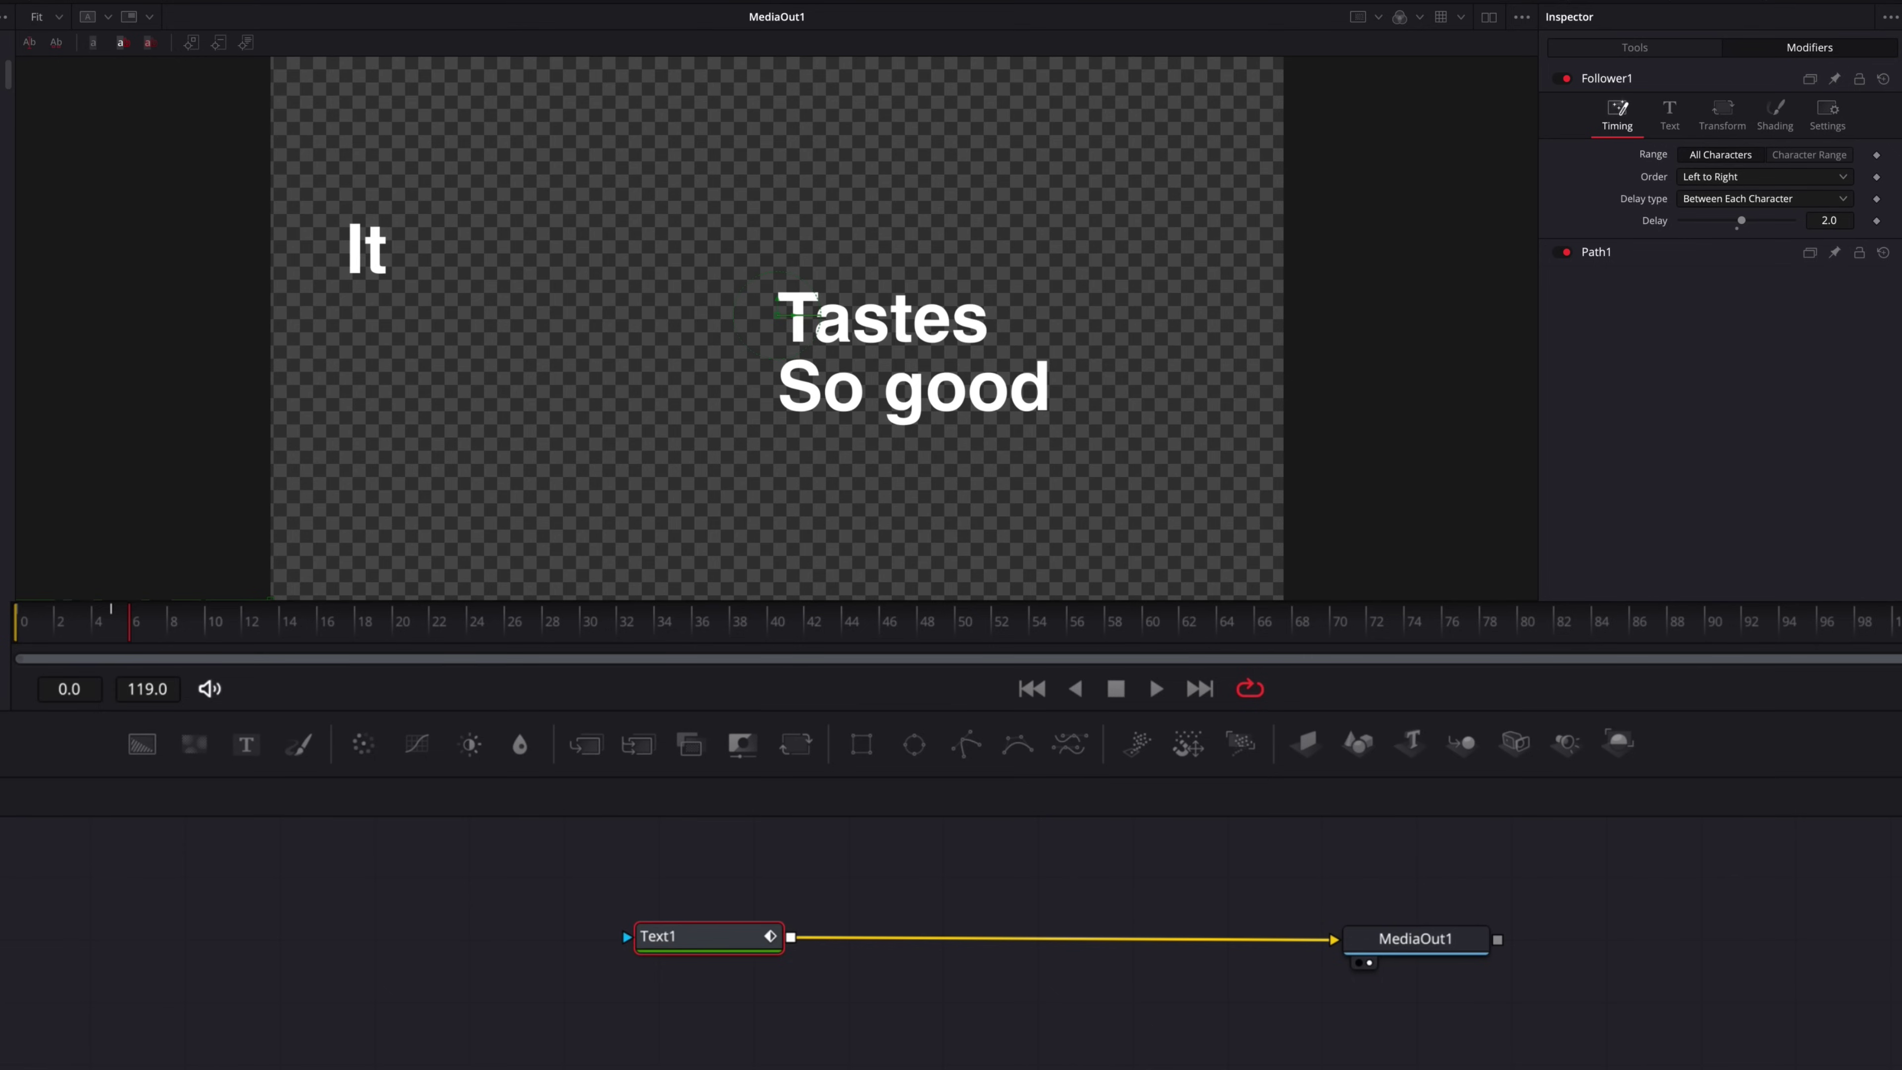
{"action": "key", "text": "Right"}
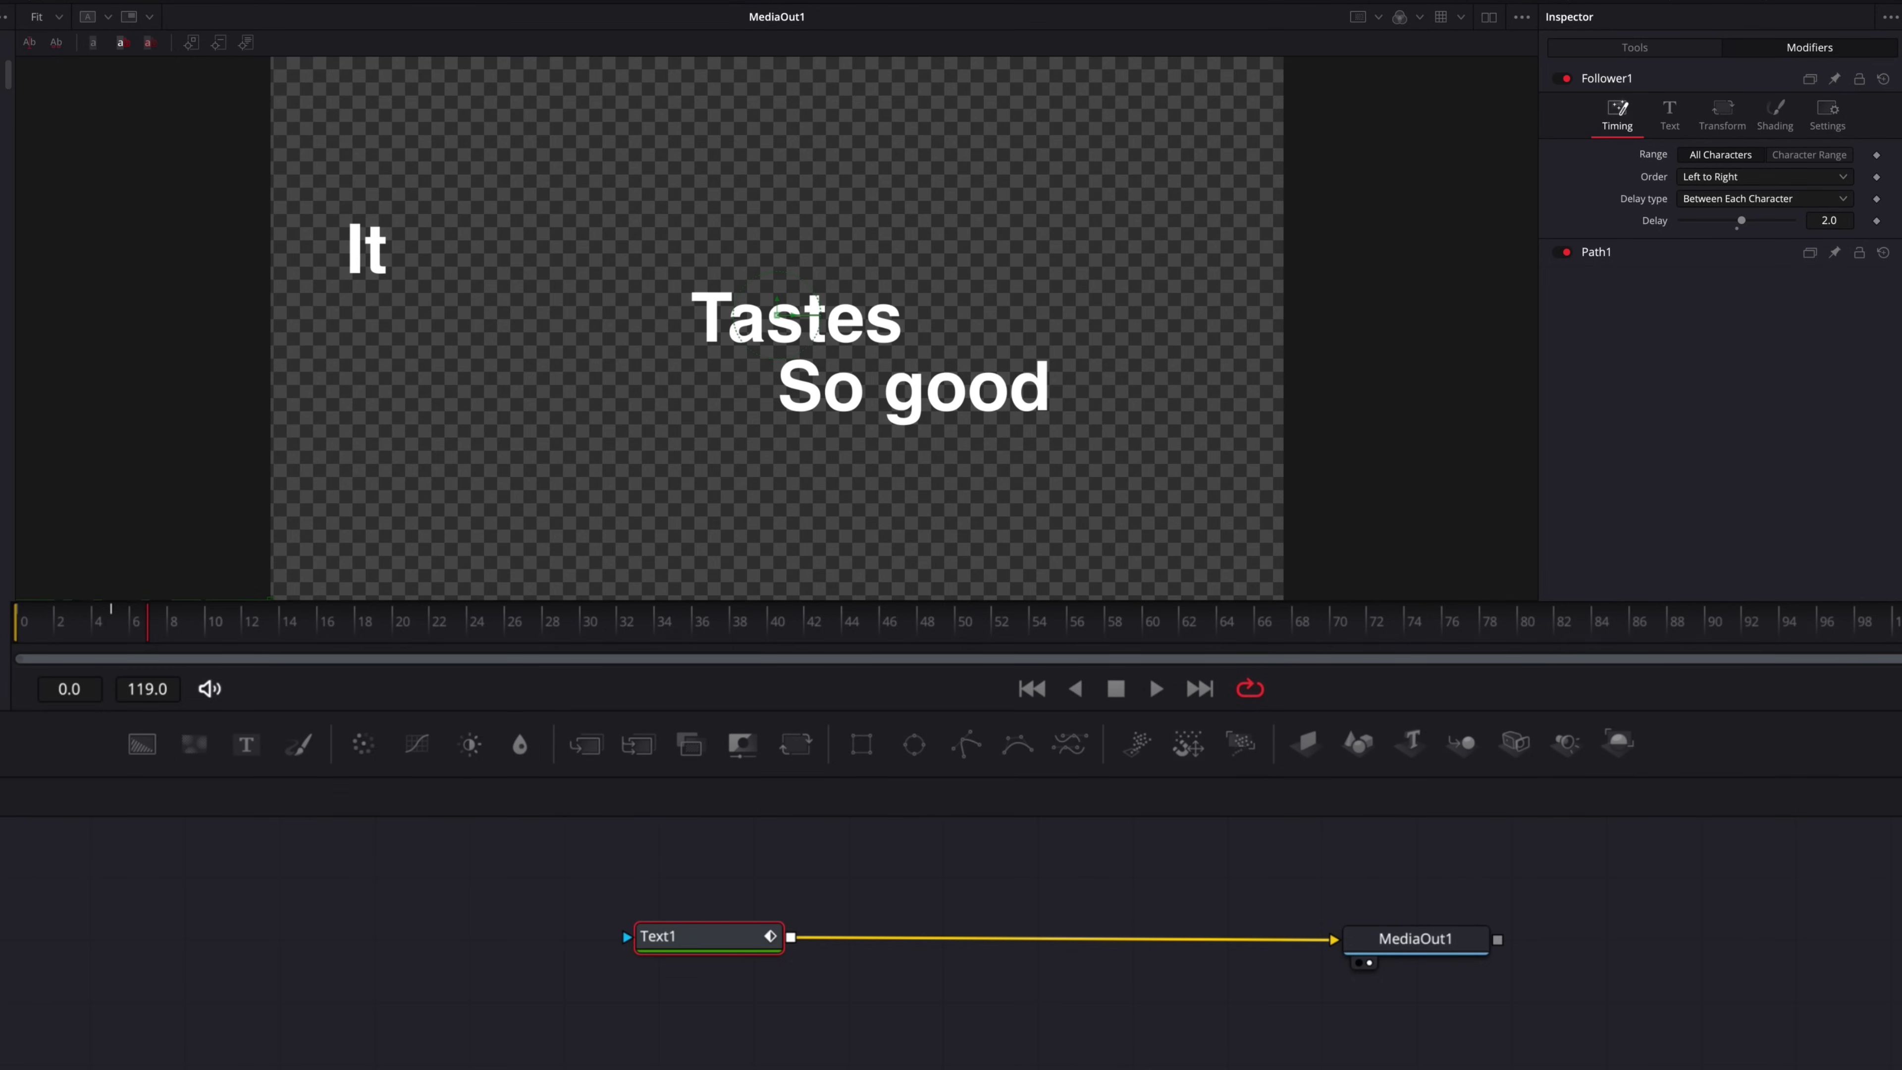
{"action": "key", "text": "Right"}
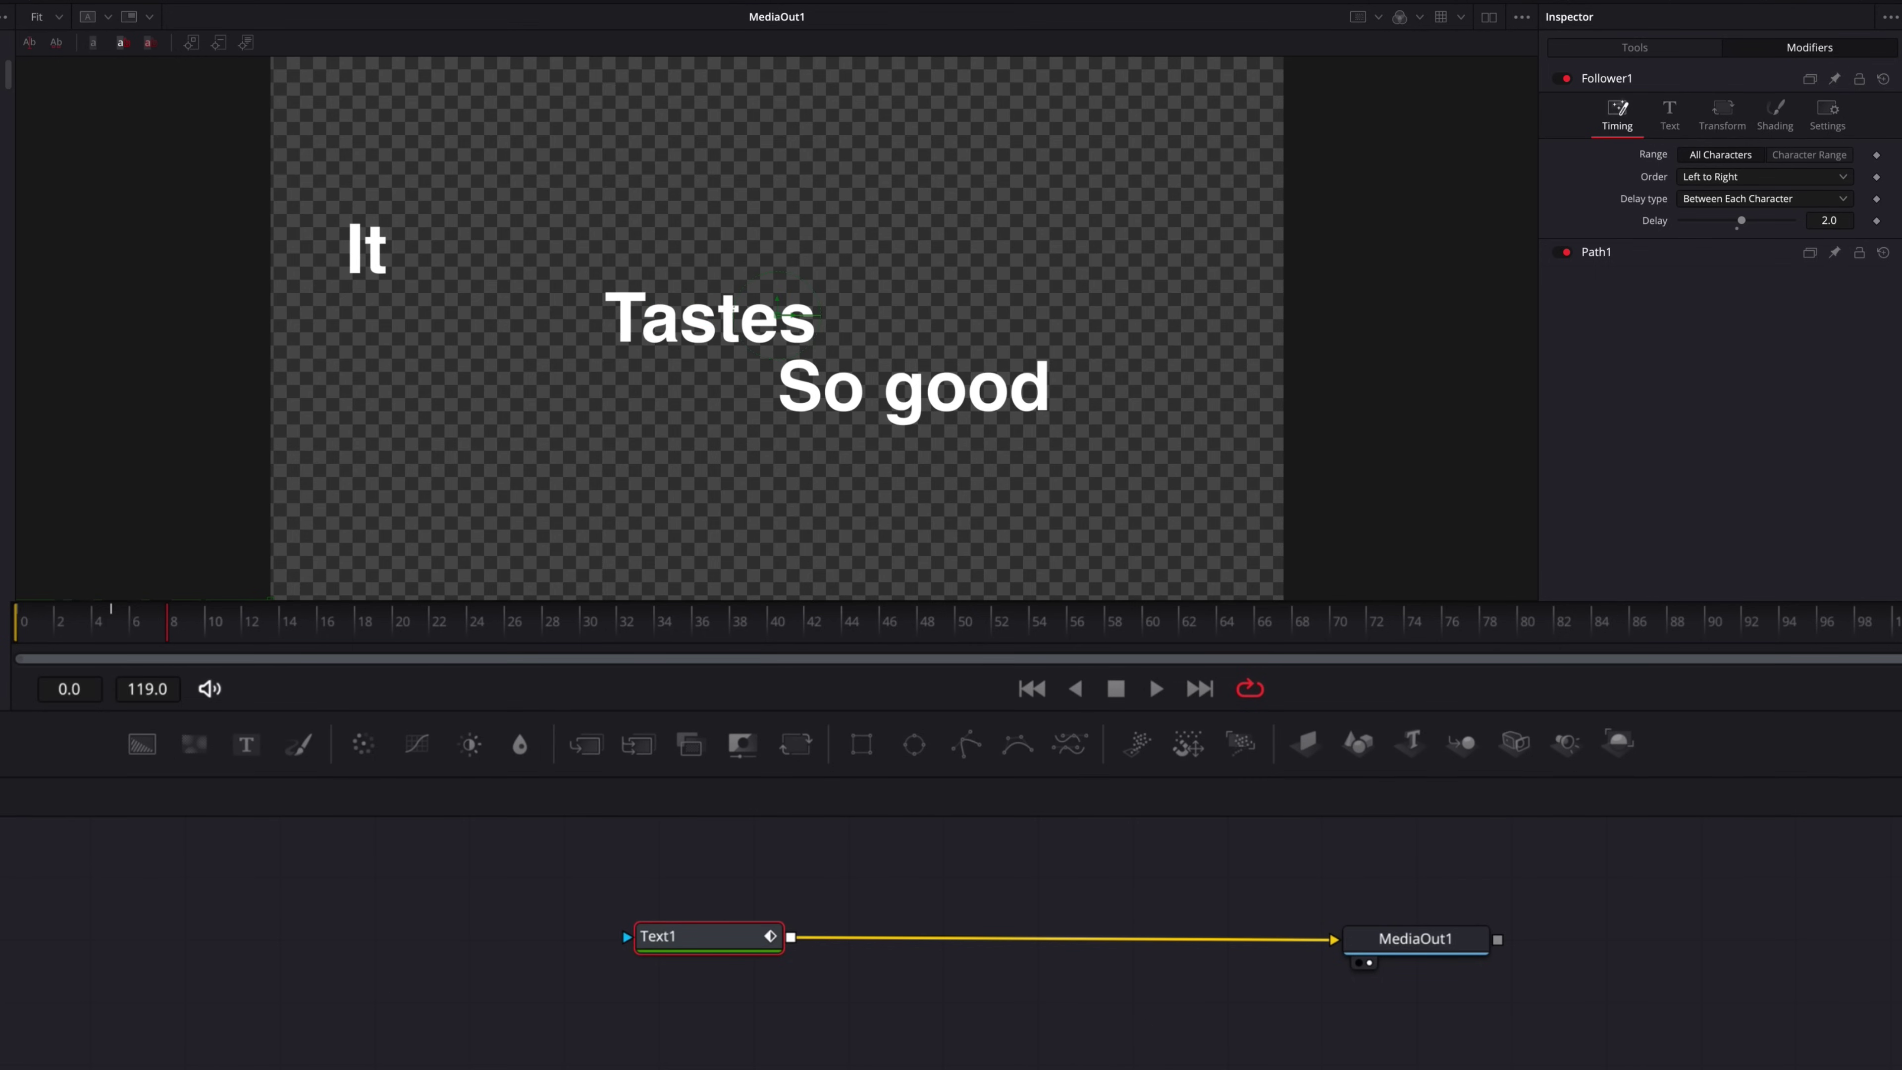
{"action": "key", "text": "Right"}
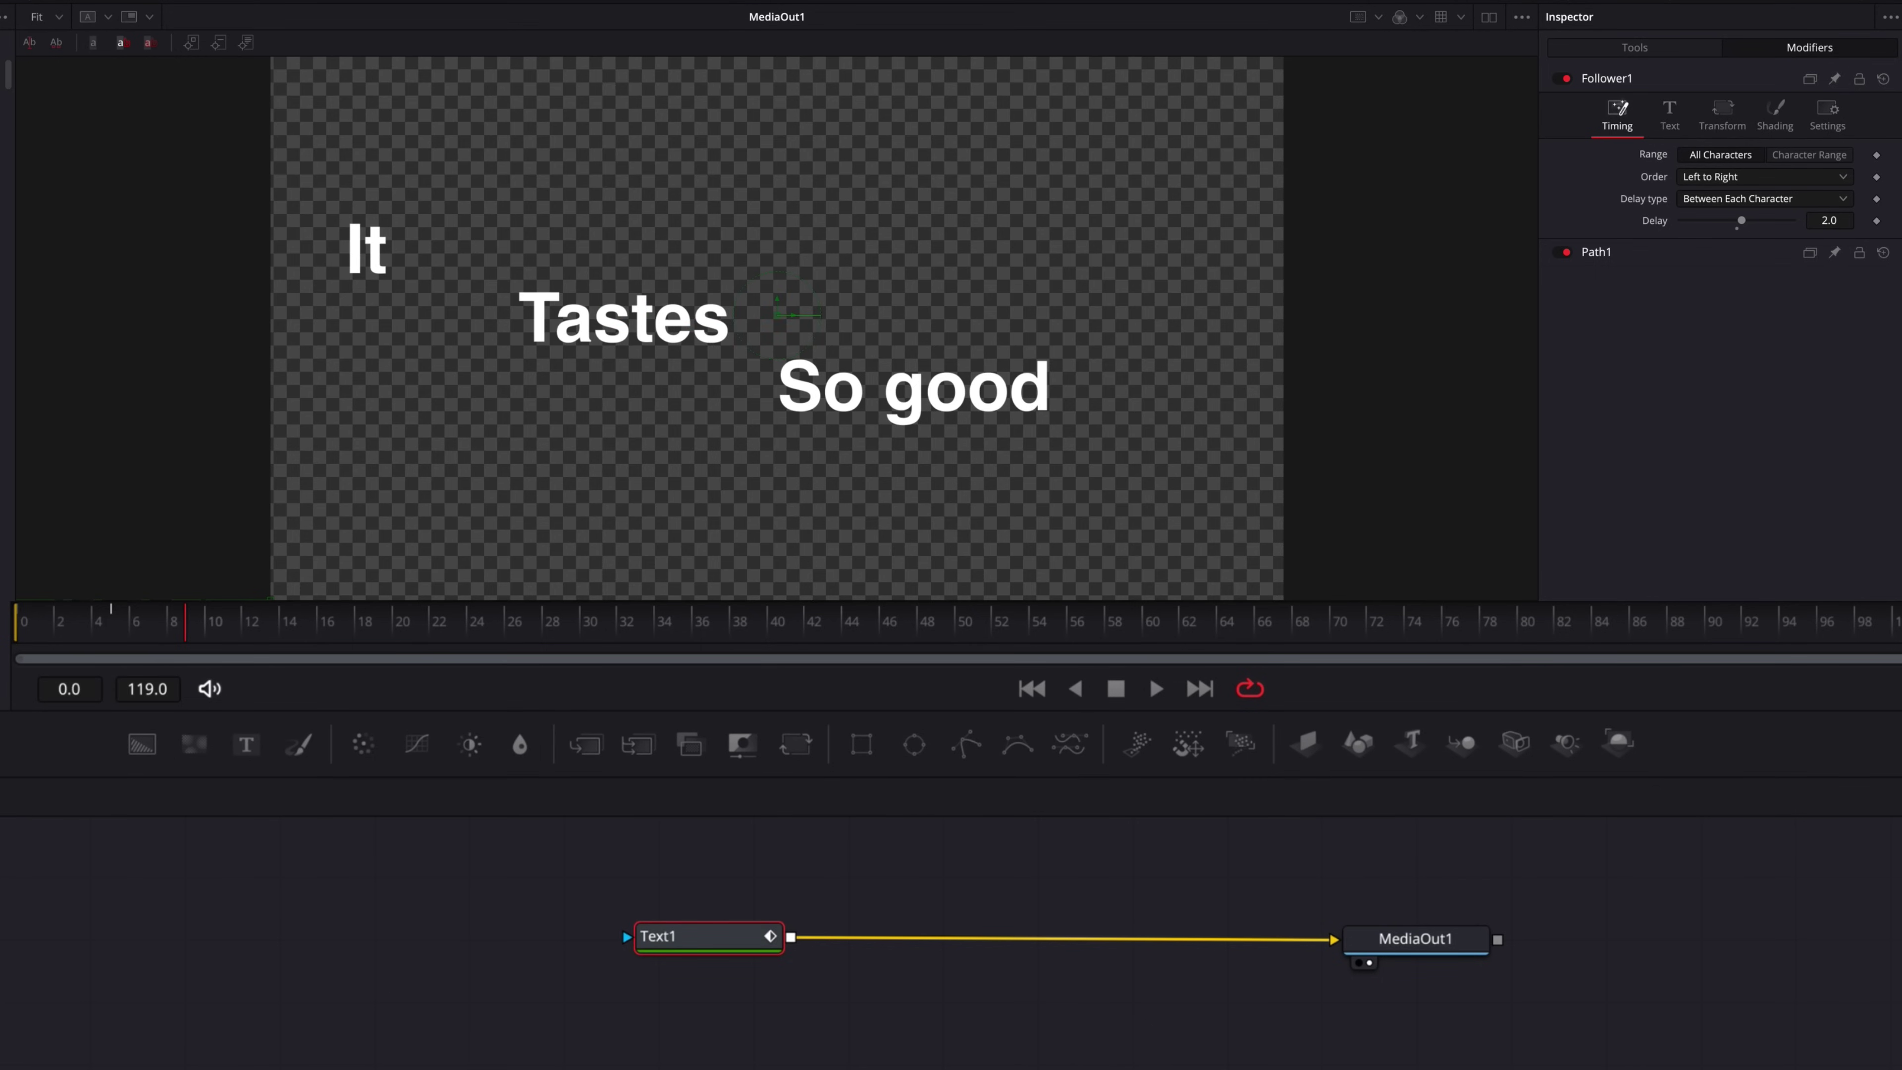
{"action": "key", "text": "Right"}
{"action": "key", "text": "Right"}
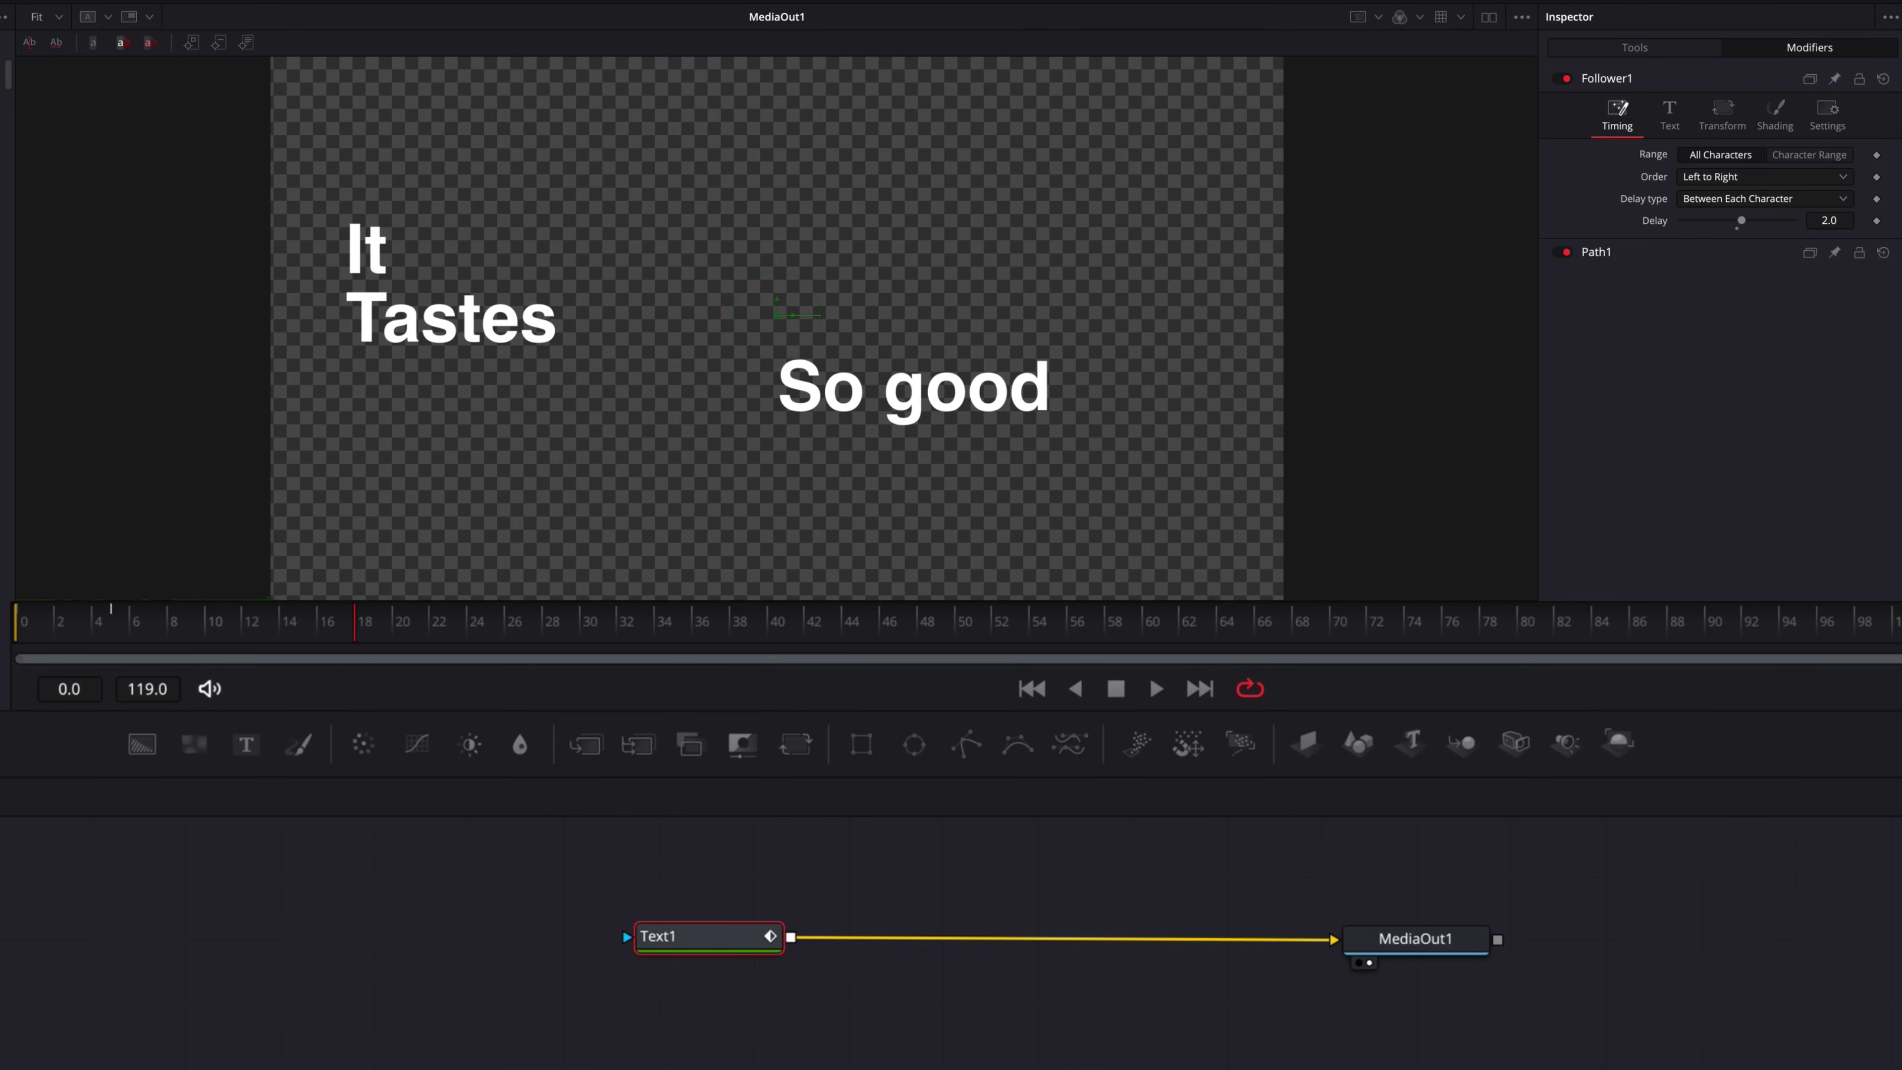
{"action": "key", "text": "Right"}
{"action": "key", "text": "Right"}
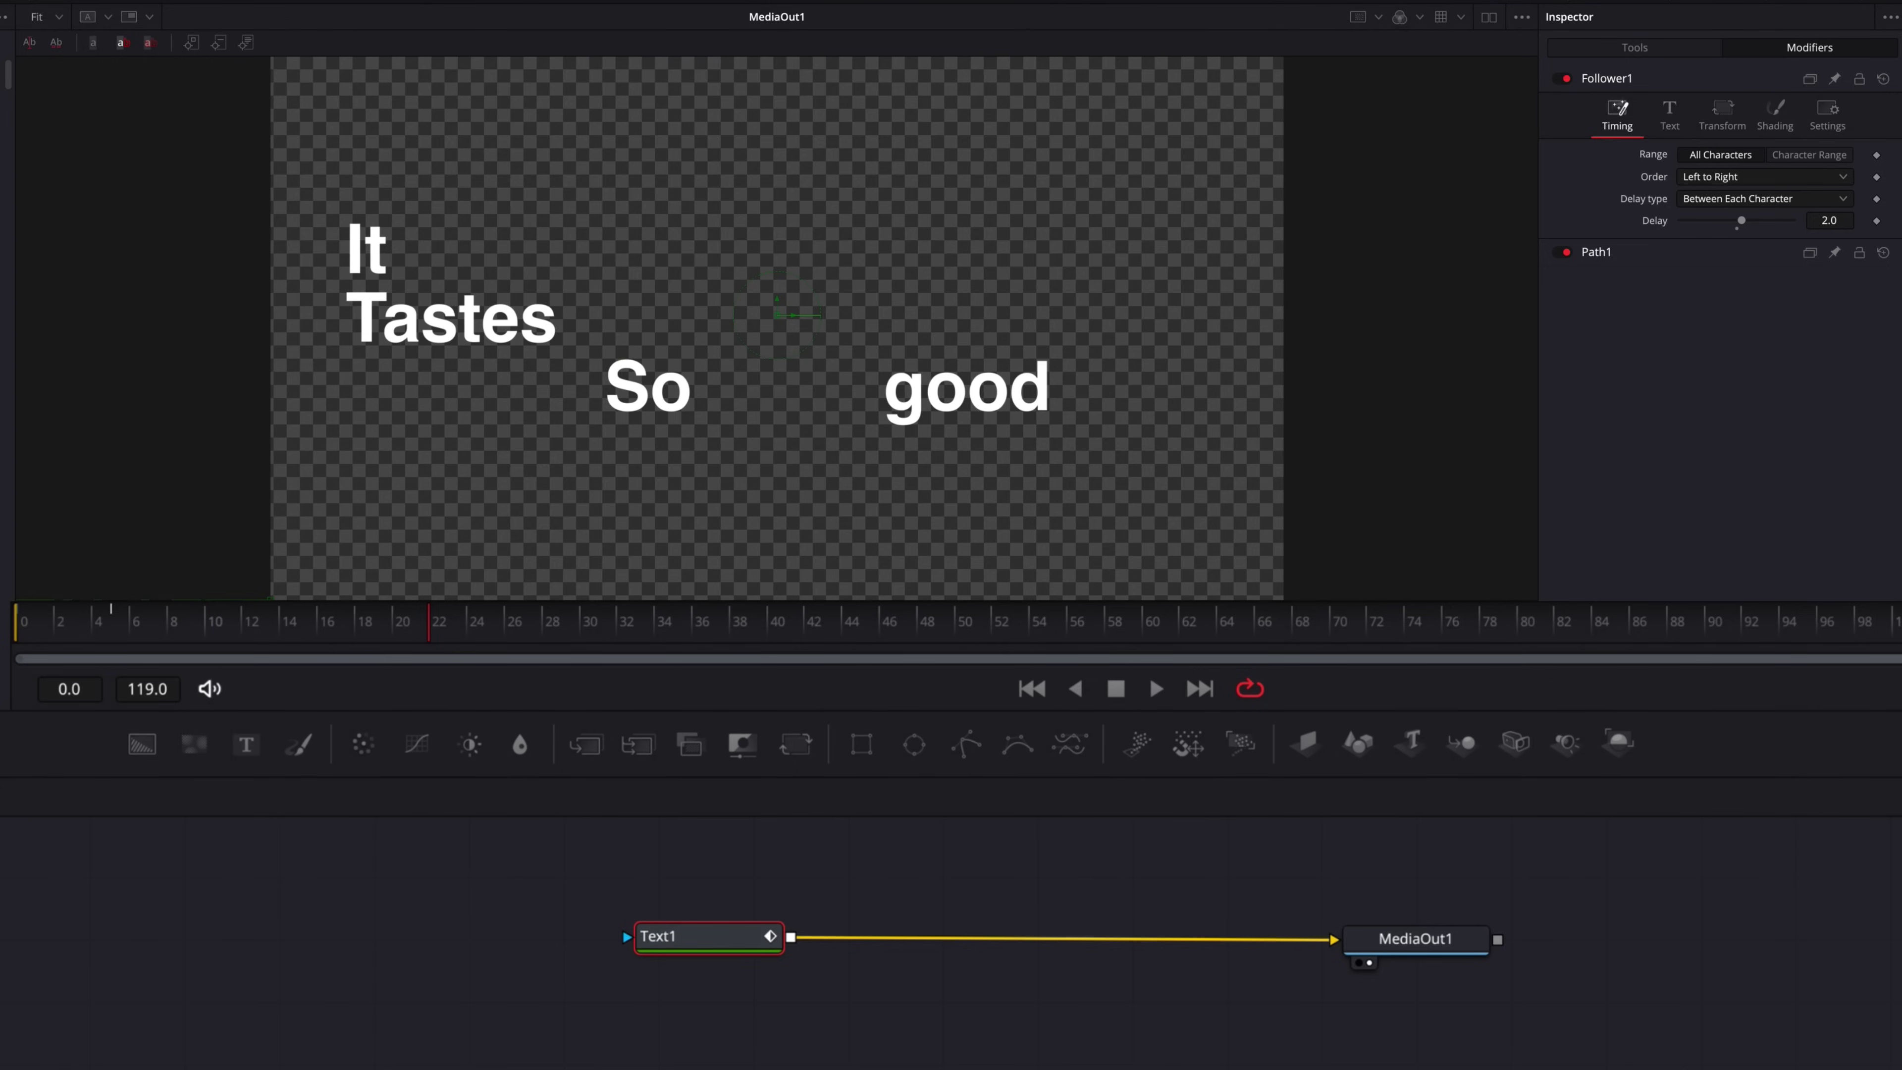
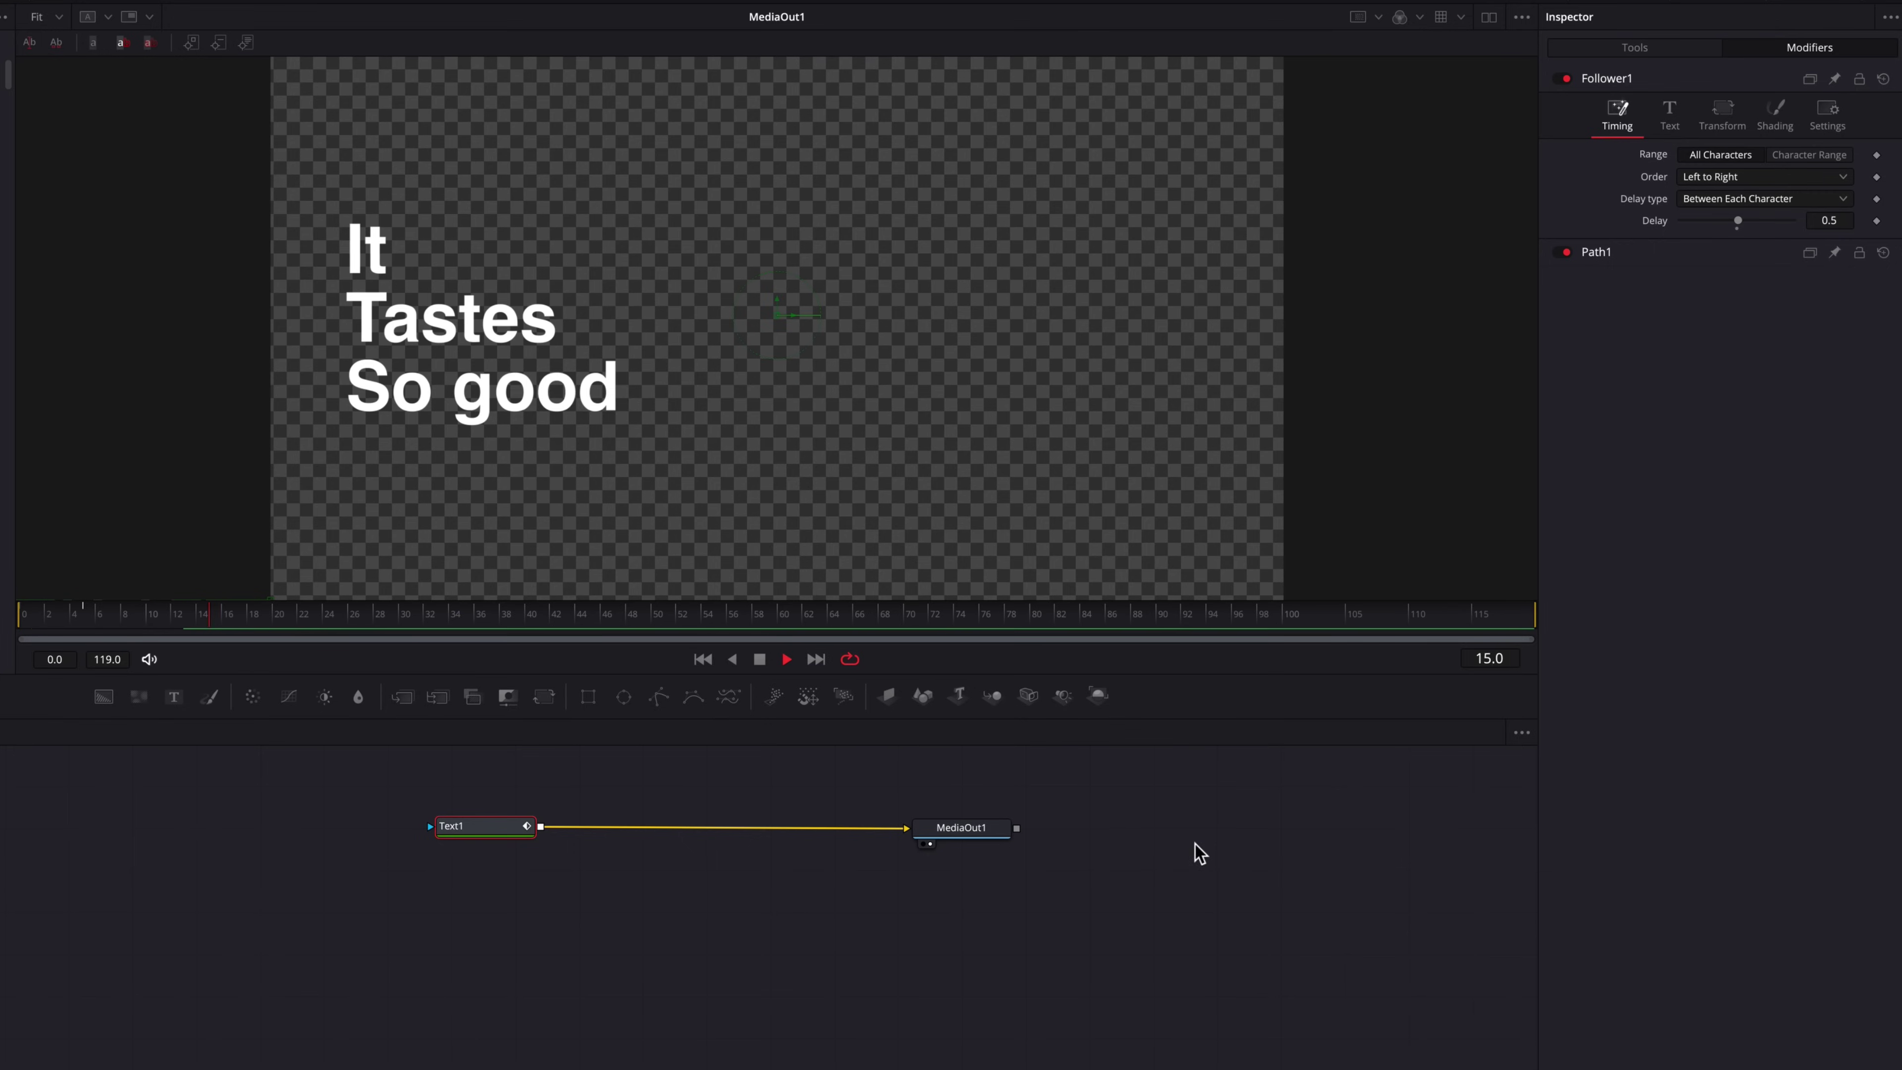
{"action": "left_click", "coordinate": [81, 615]}
{"action": "left_click_drag", "start_coordinate": [80, 622], "coordinate": [28, 626]}
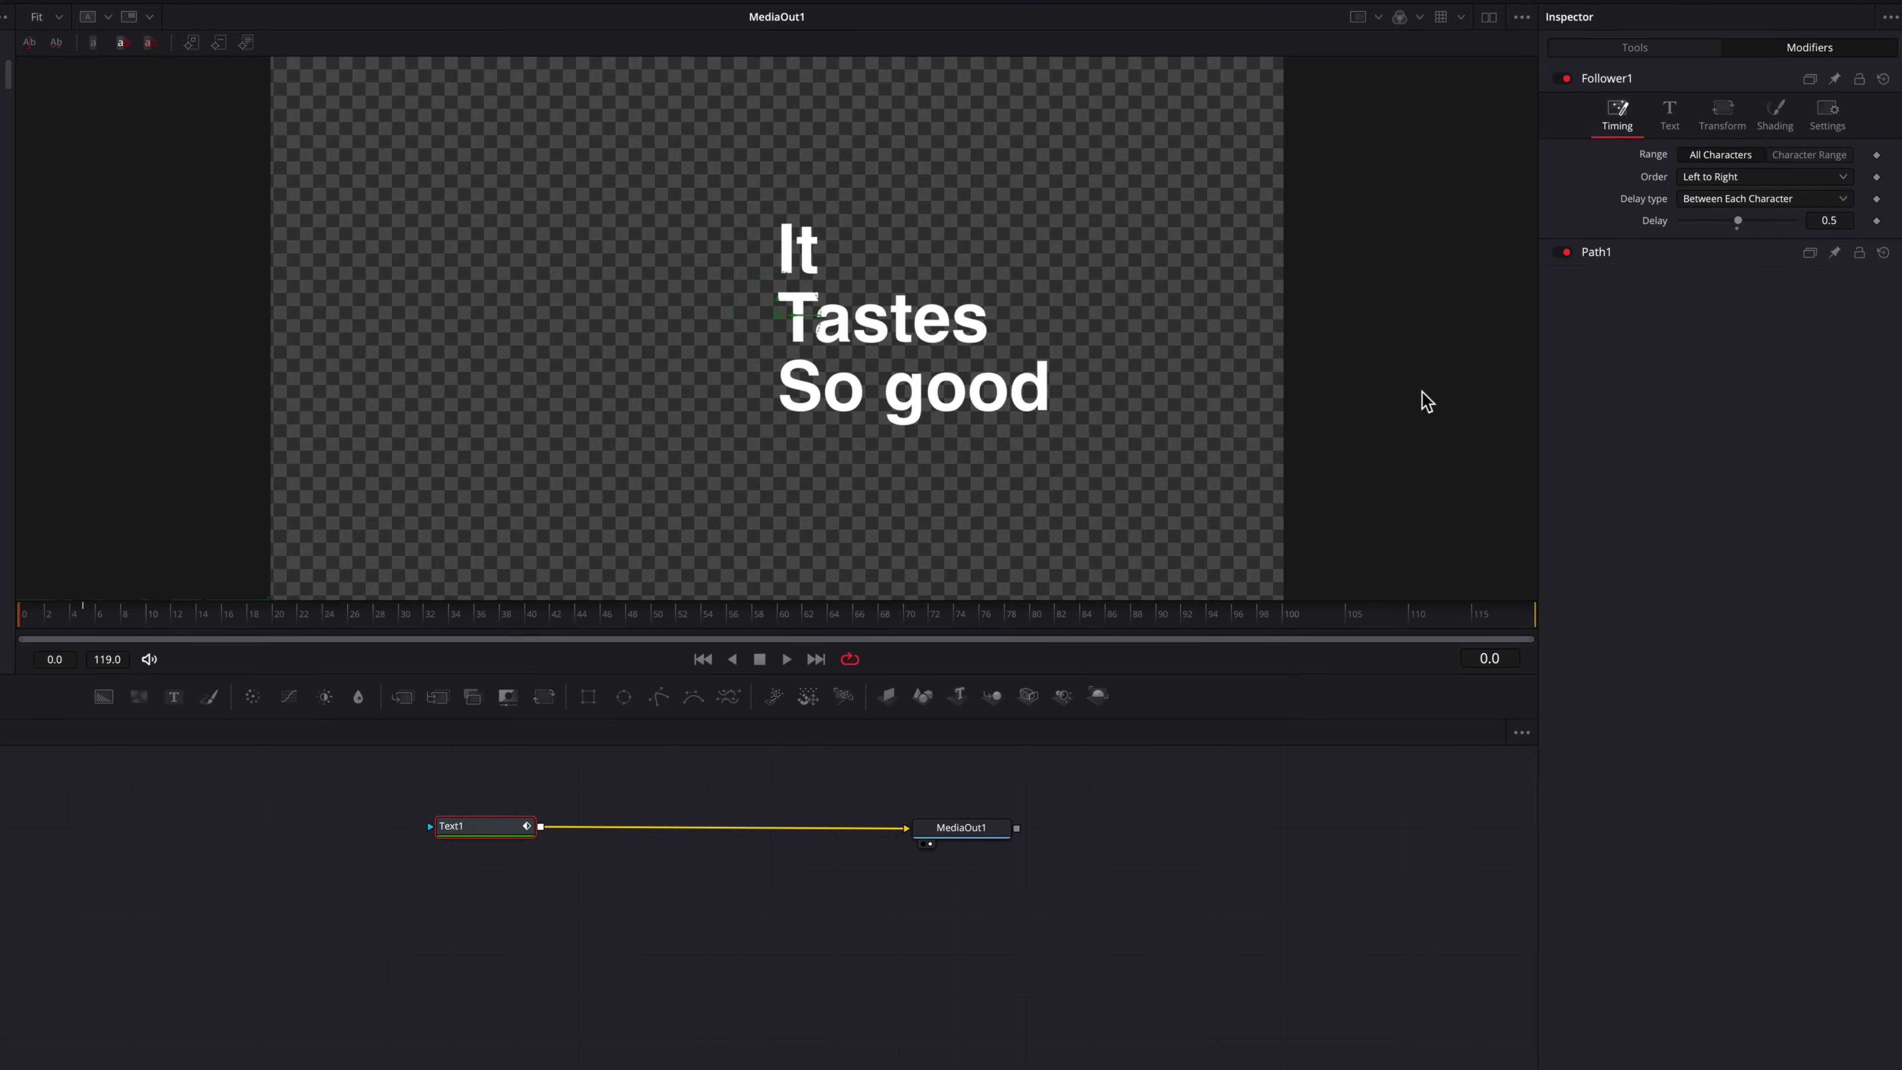
Switch the Follower's transform to Lines and keyframe the line Offset at frame 0.
{"action": "left_click", "coordinate": [1710, 129]}
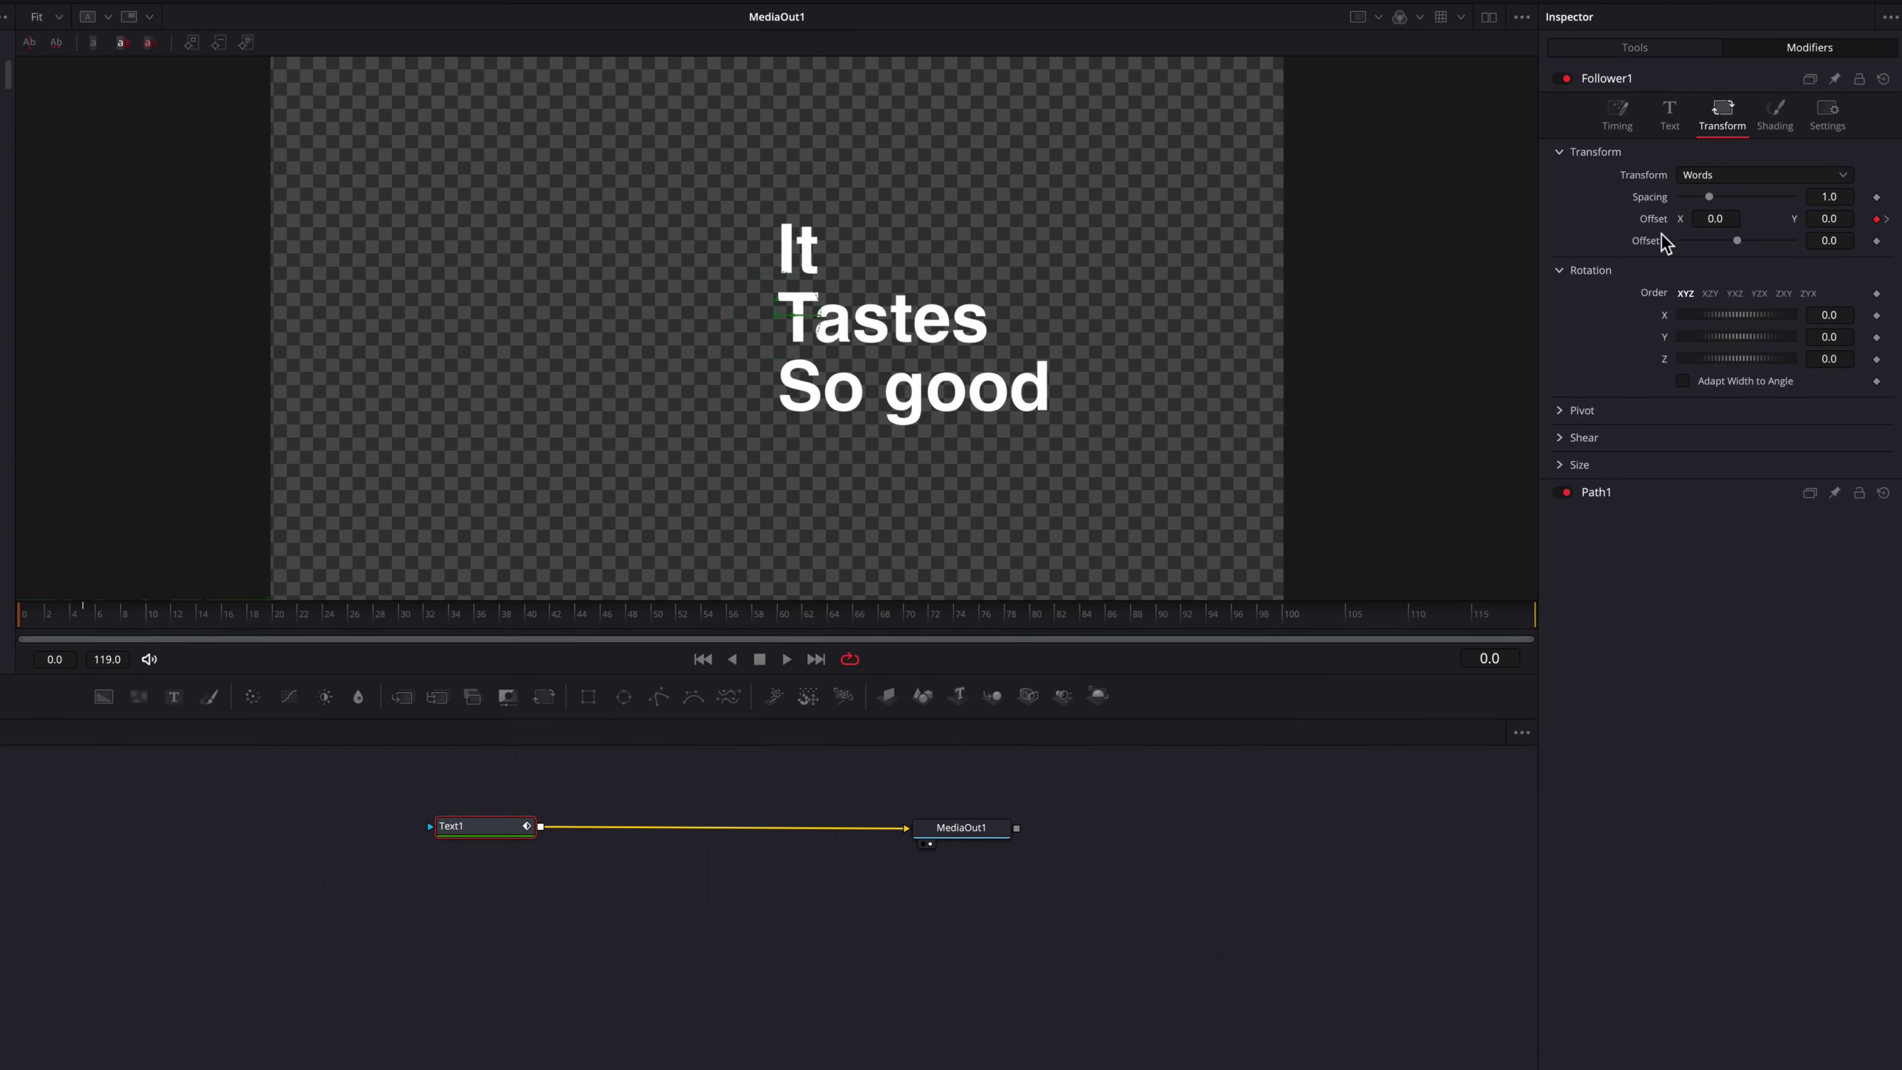
{"action": "left_click", "coordinate": [1740, 179]}
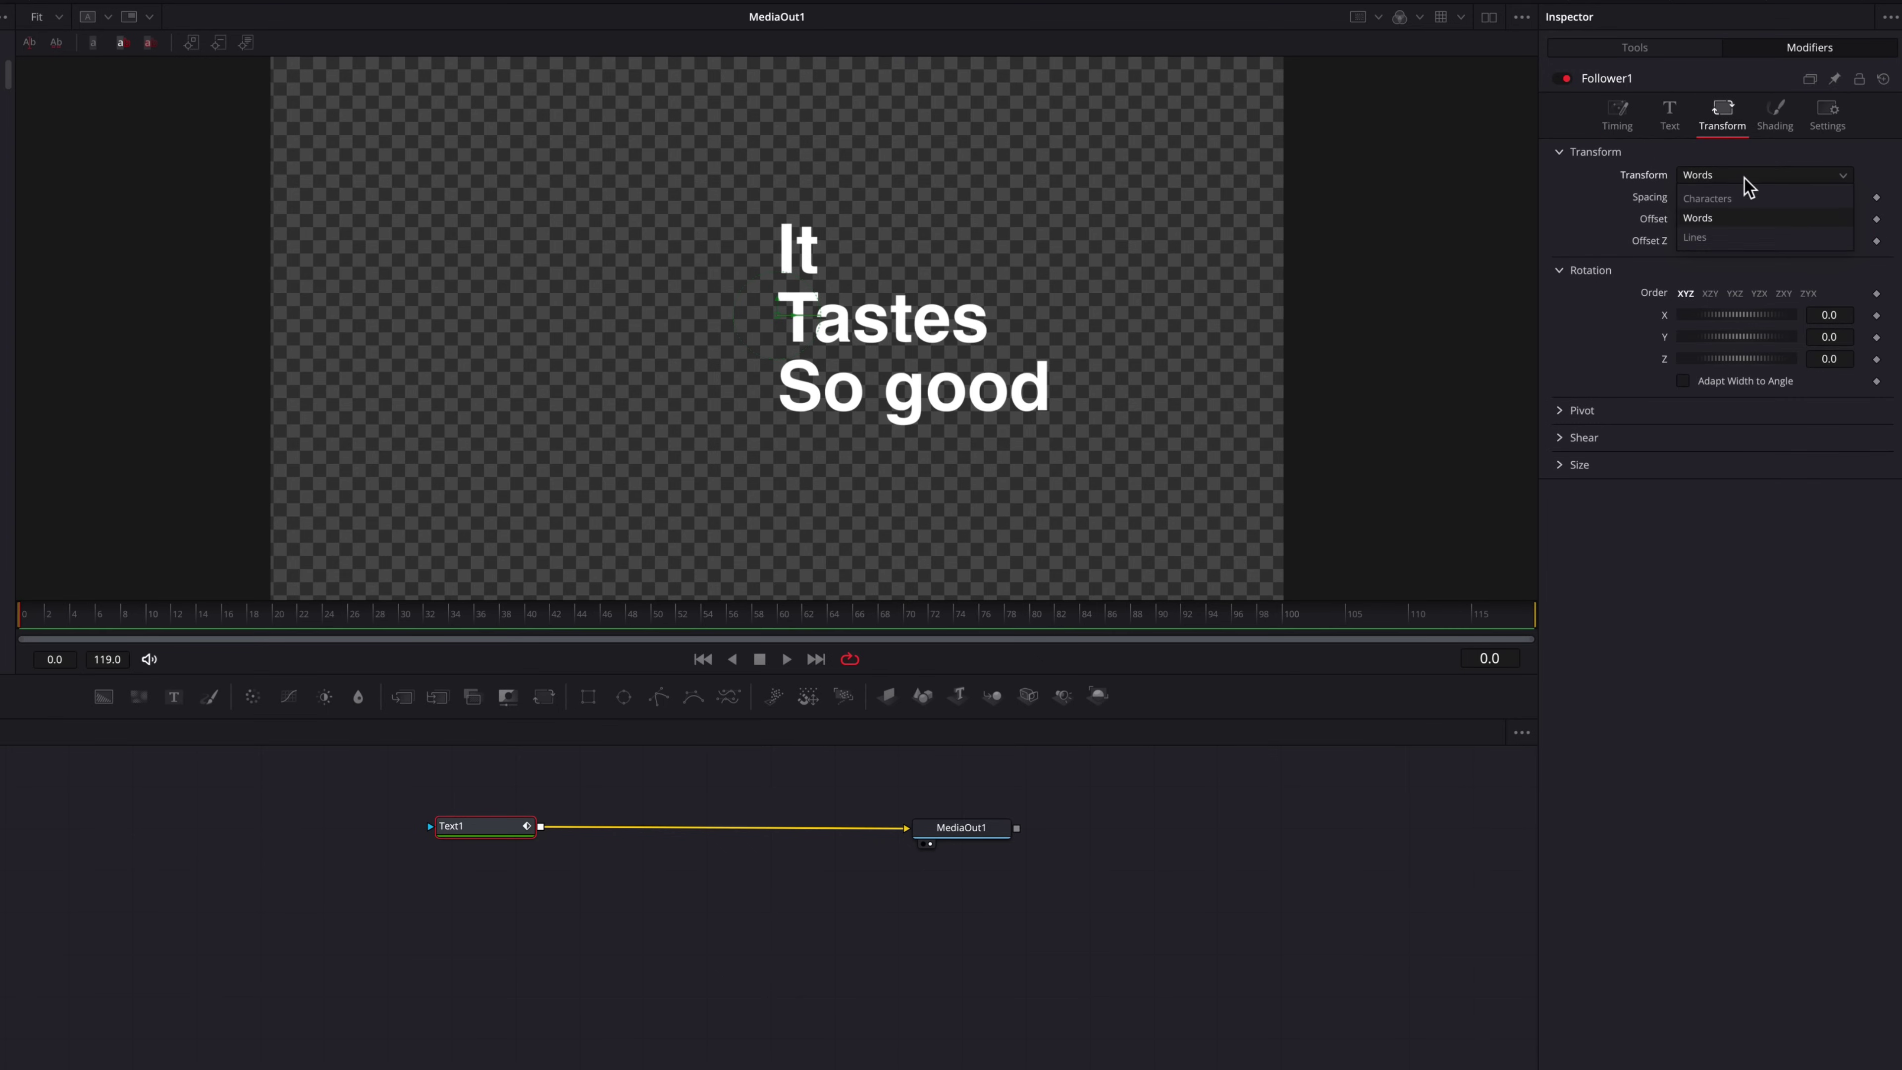
{"action": "left_click", "coordinate": [1748, 237]}
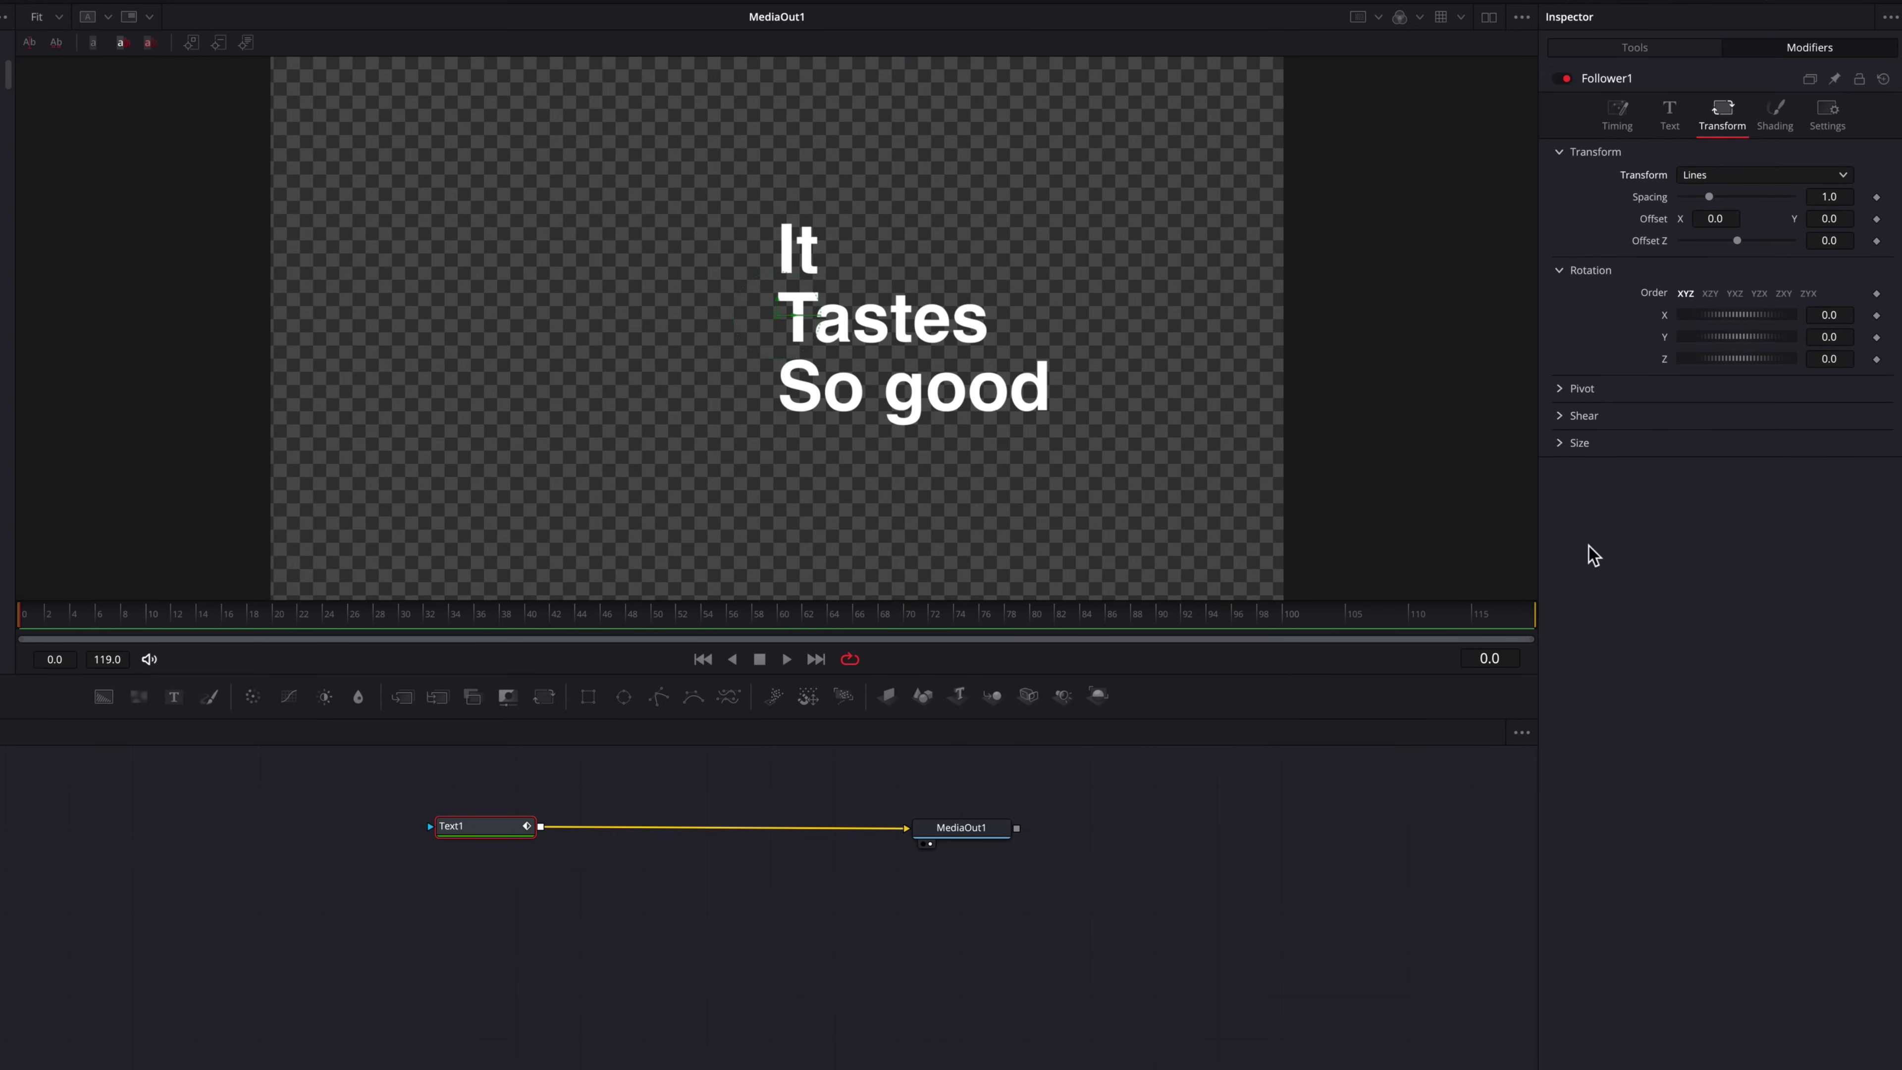
{"action": "left_click", "coordinate": [1876, 218]}
Set the line Offset X to about -0.413 at frame 5.
{"action": "left_click", "coordinate": [46, 618]}
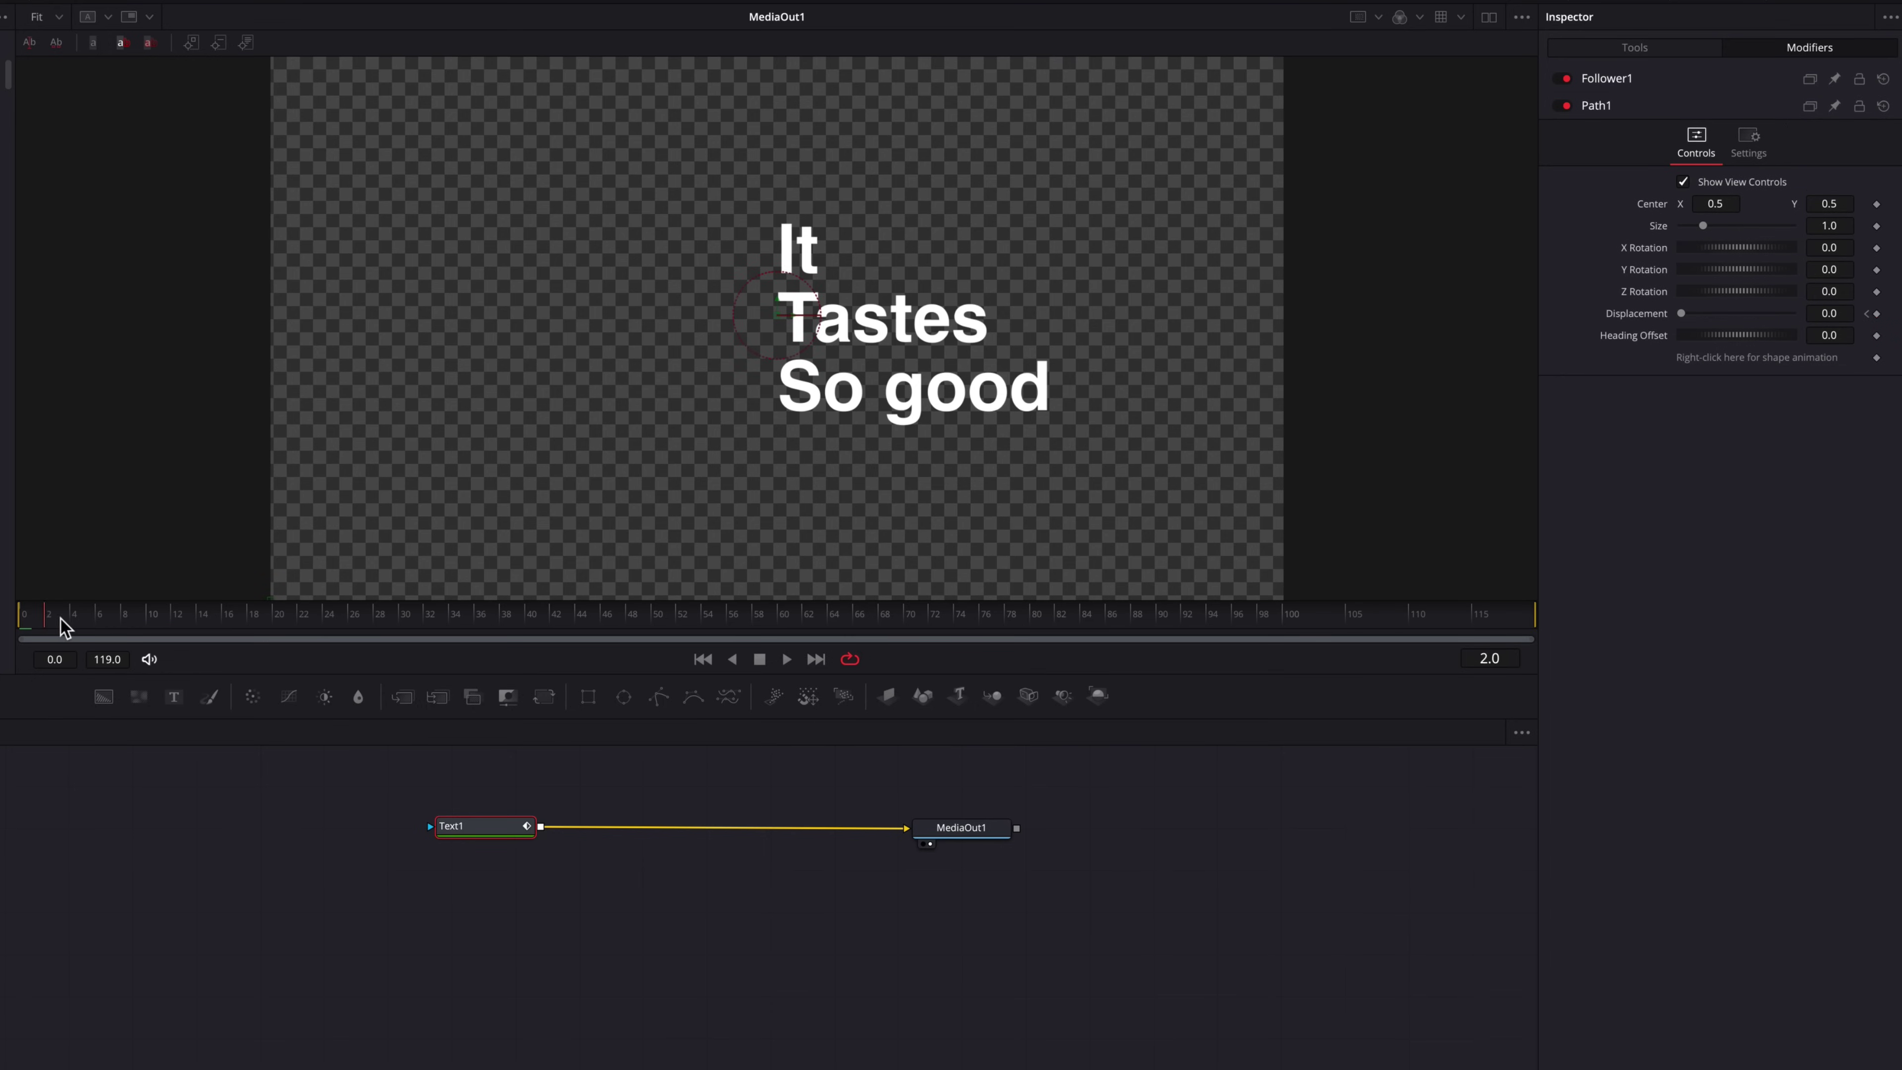
{"action": "left_click", "coordinate": [1756, 80]}
{"action": "left_click_drag", "start_coordinate": [1730, 218], "coordinate": [1685, 218]}
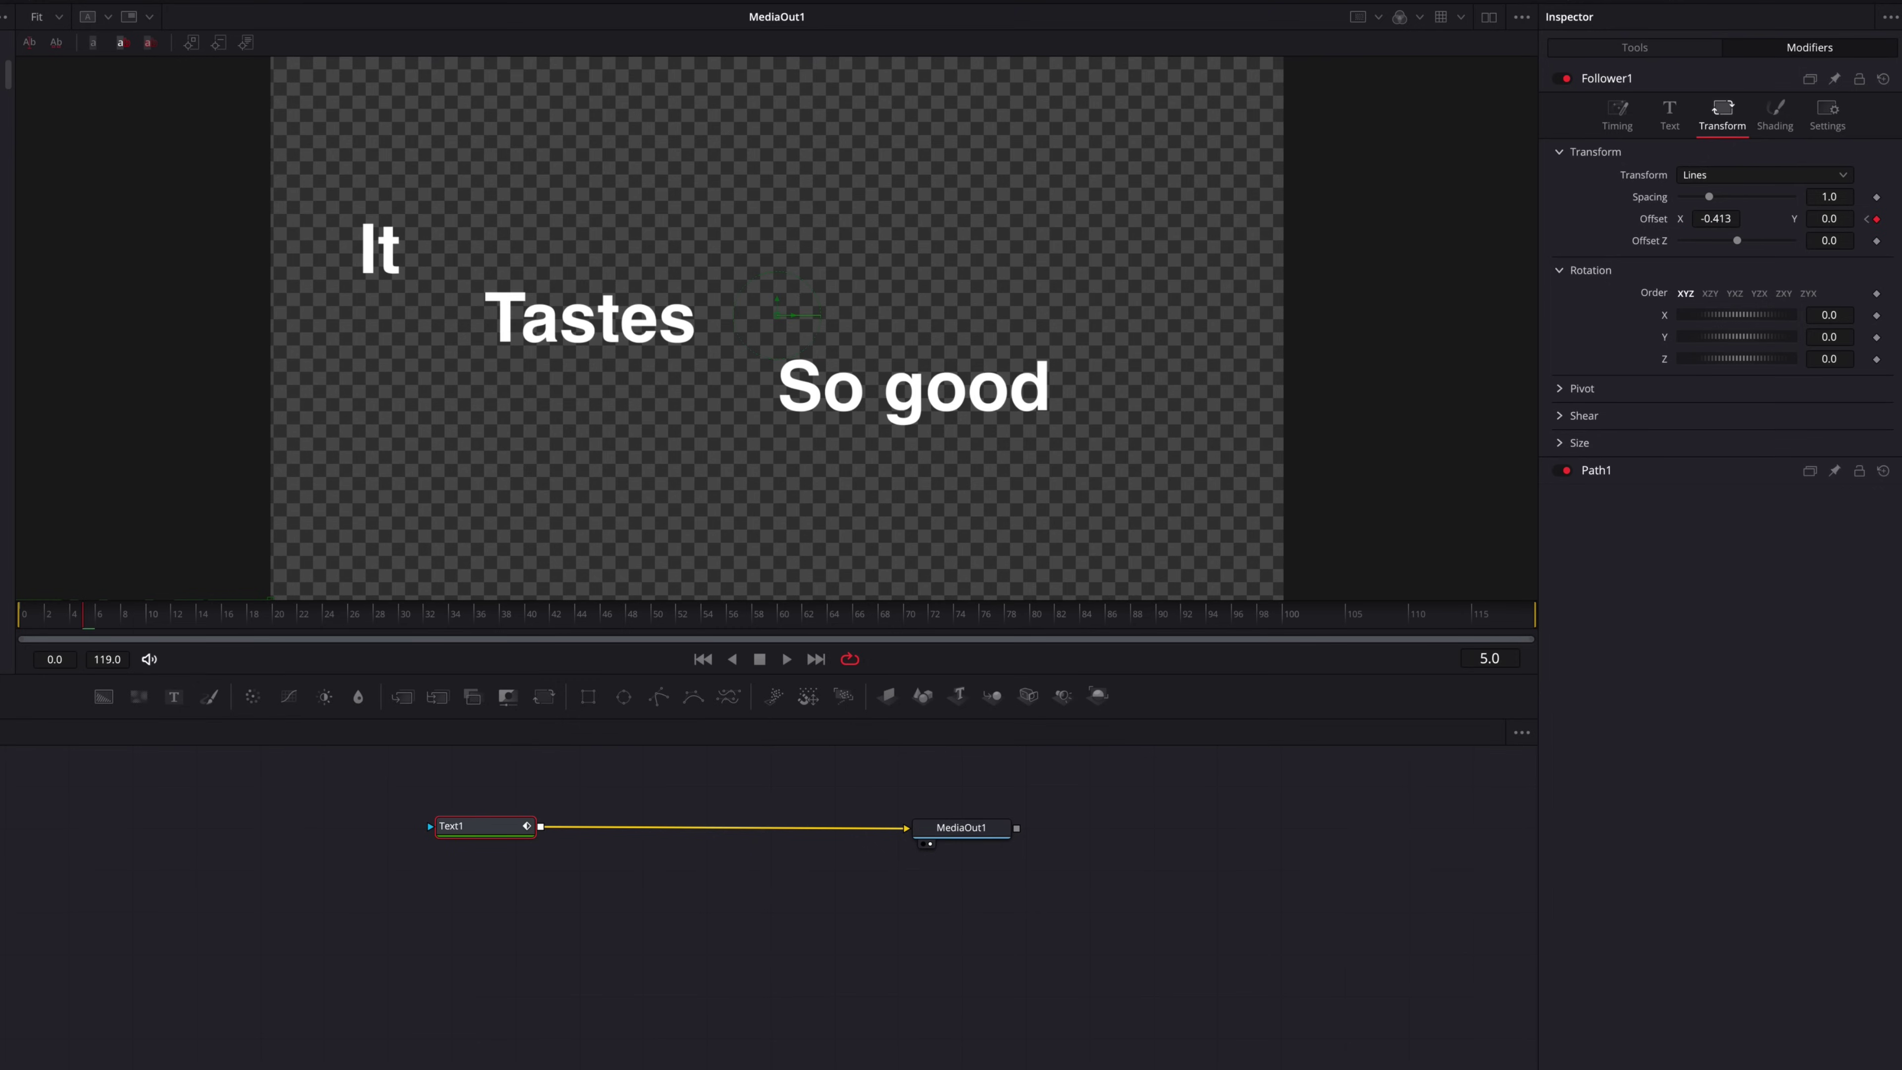
Play the line-by-line animation from frame 0 three times and return to the start.
{"action": "left_click_drag", "start_coordinate": [81, 613], "coordinate": [8, 610]}
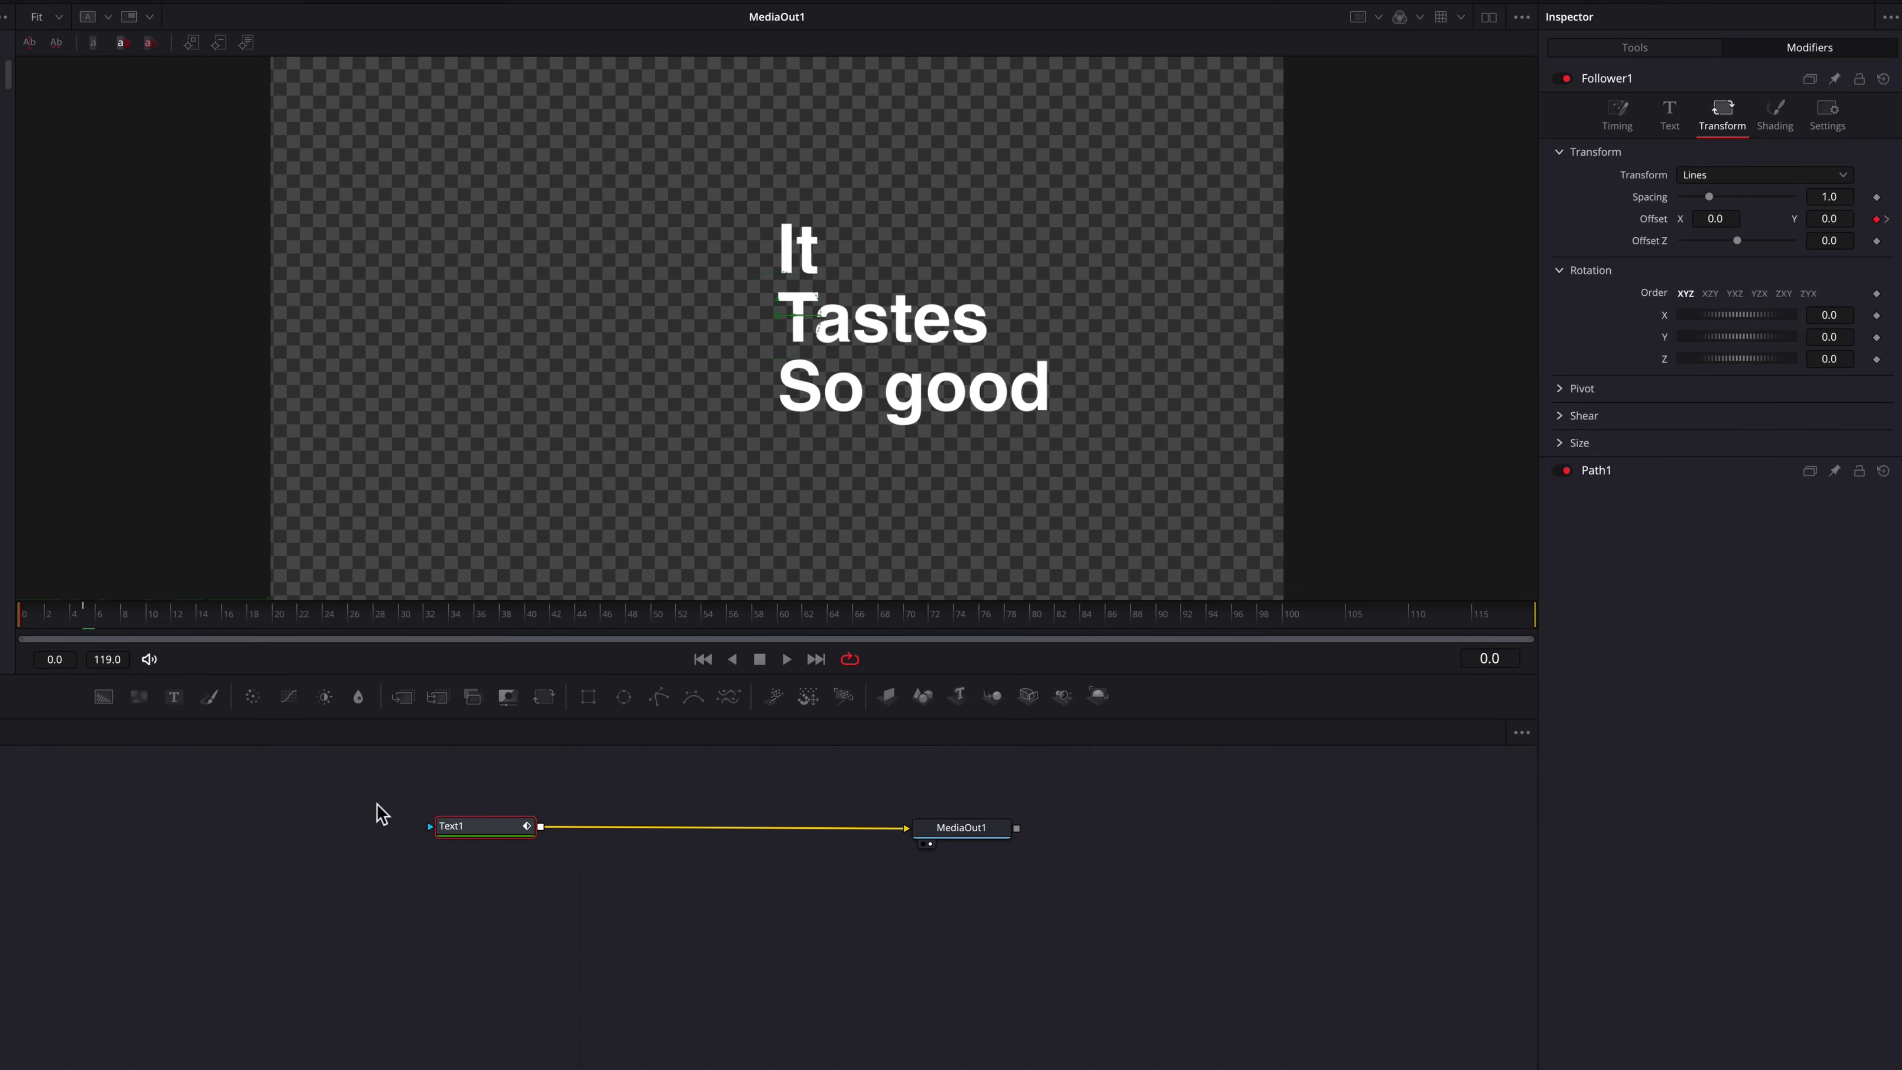
{"action": "key", "text": "bracketright"}
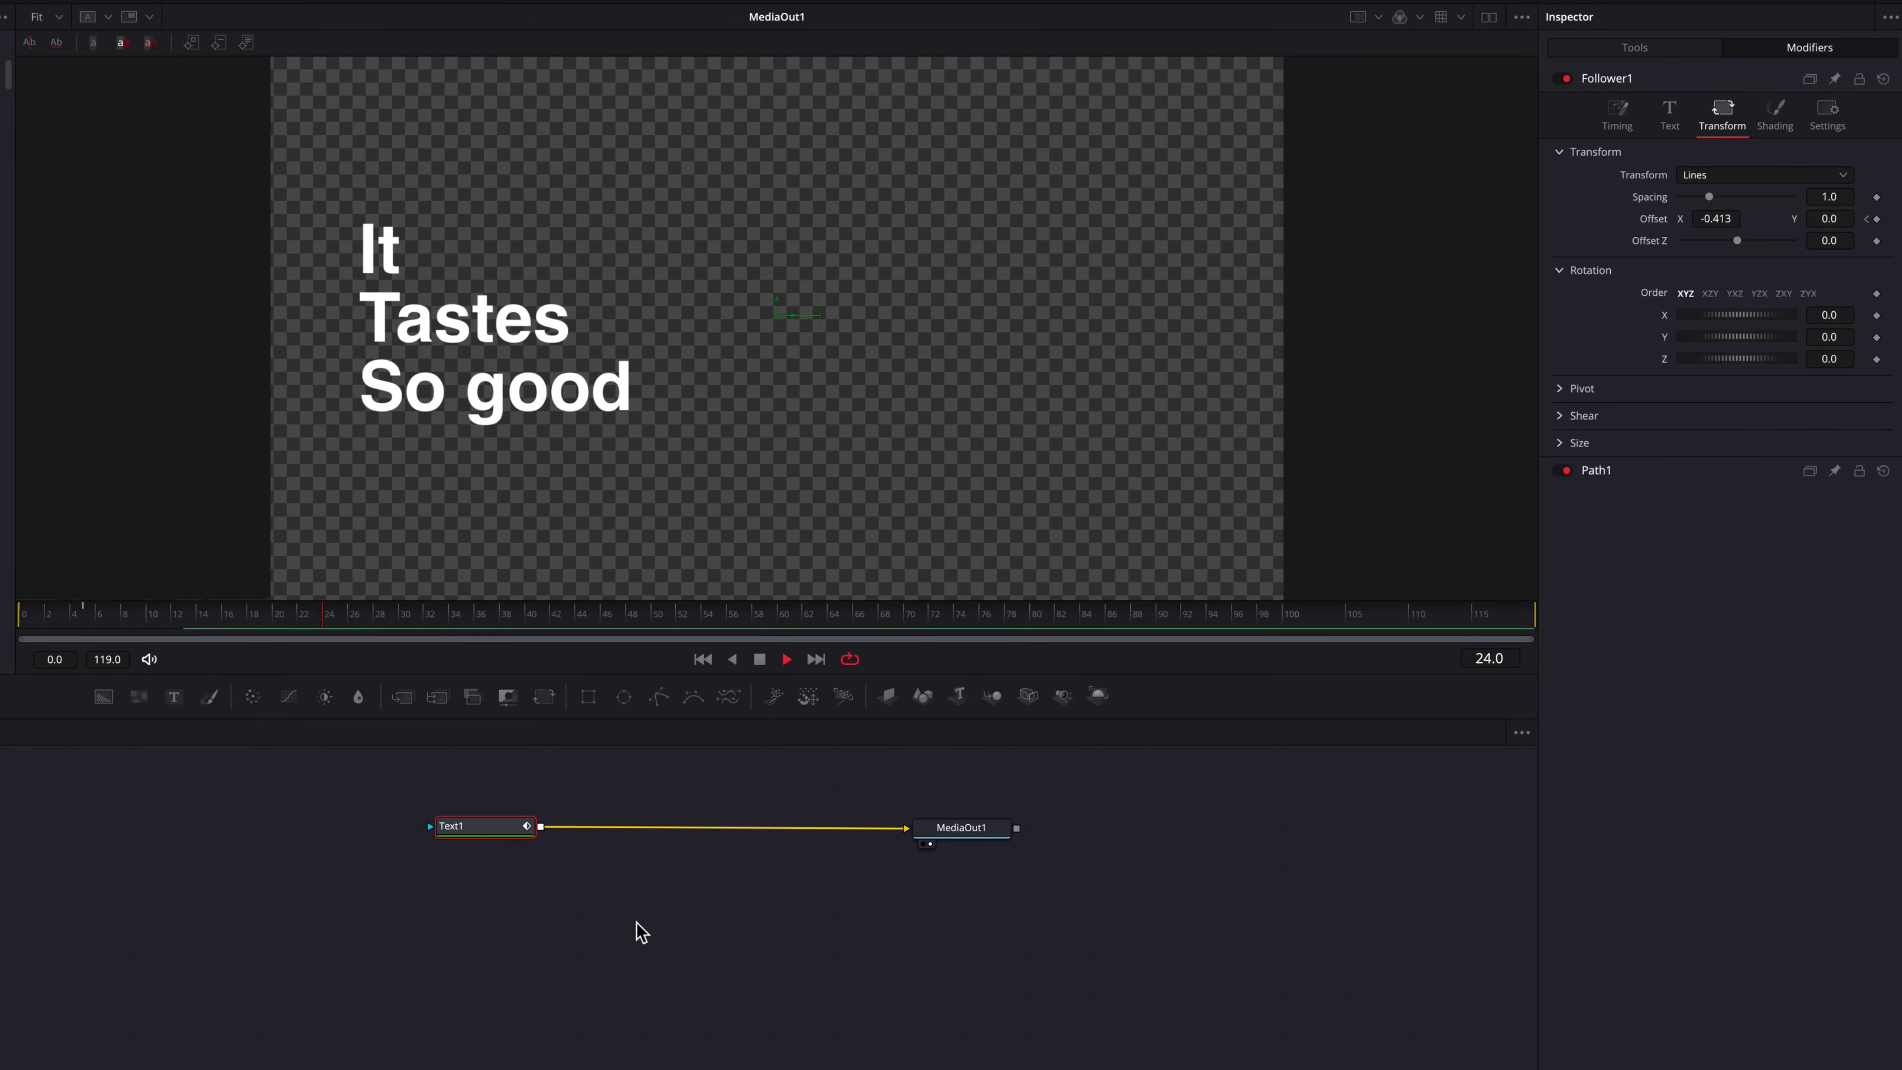
{"action": "left_click_drag", "start_coordinate": [113, 612], "coordinate": [24, 613]}
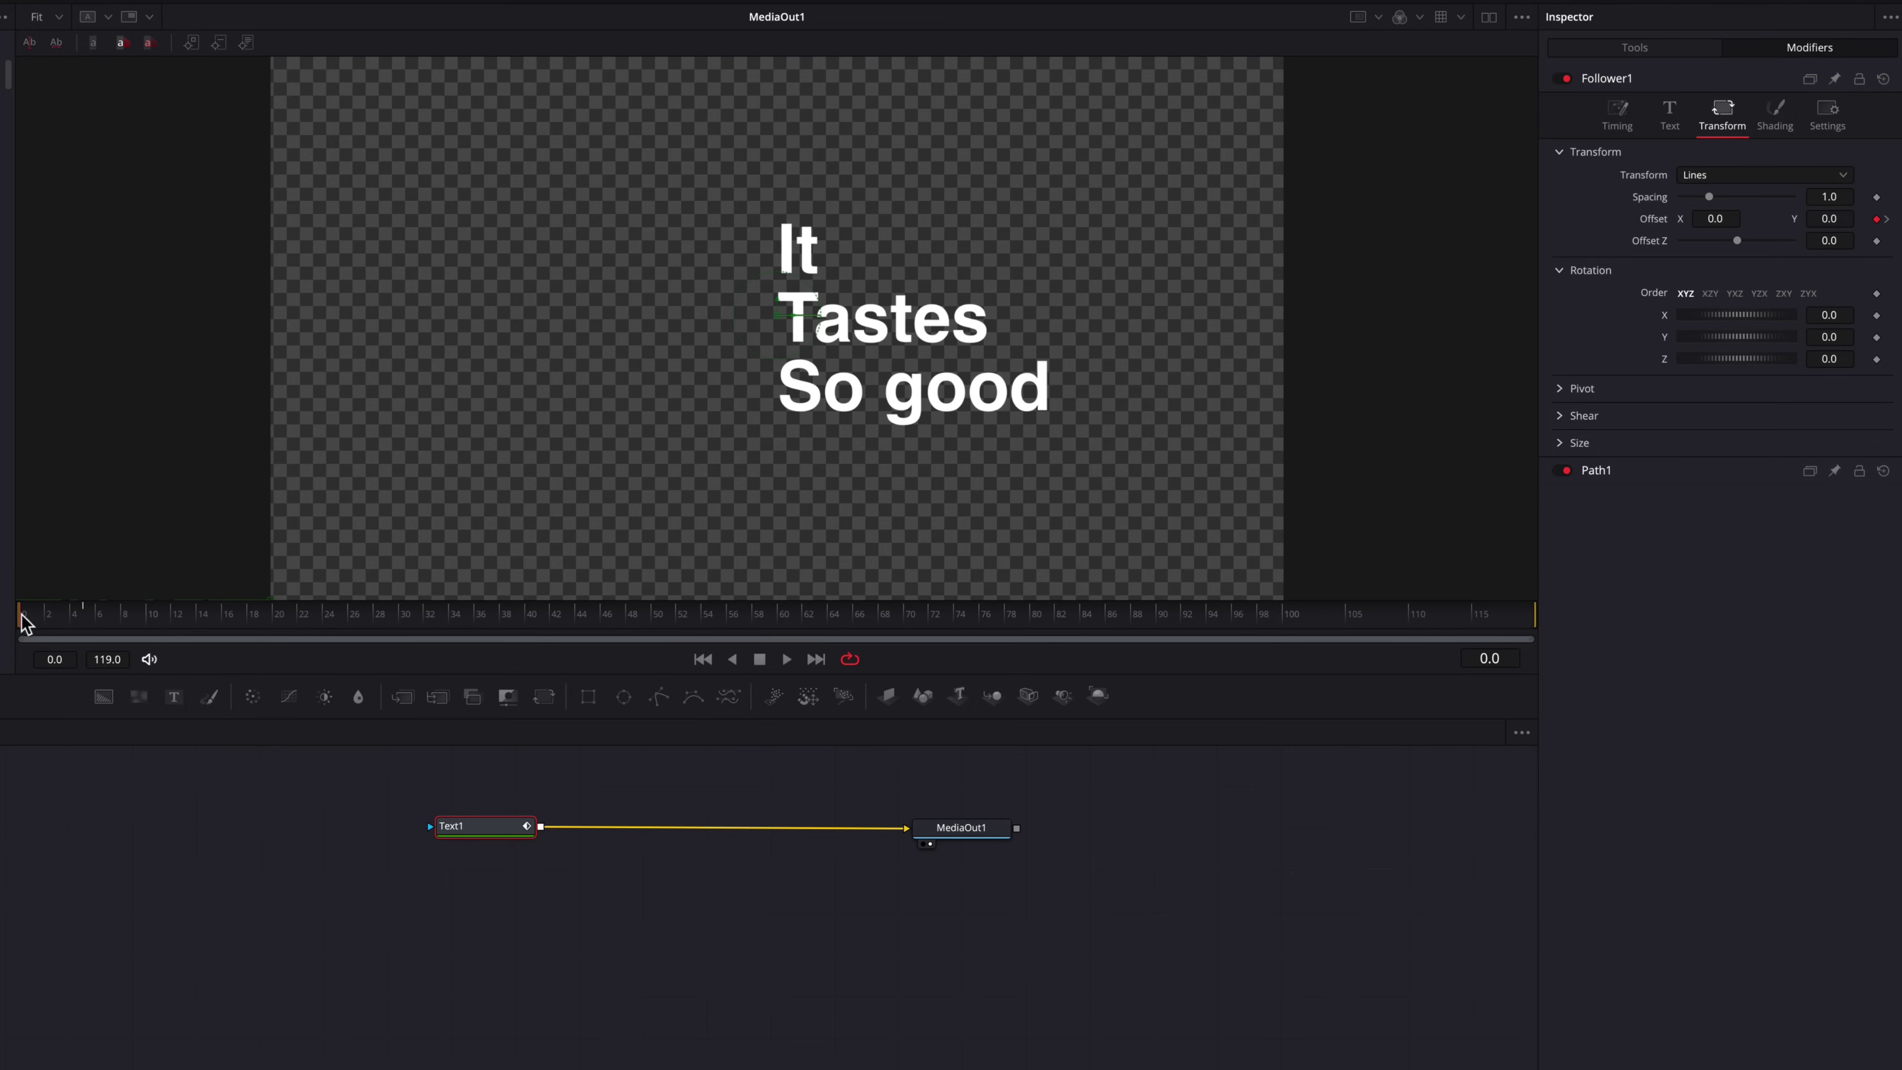
{"action": "key", "text": "space"}
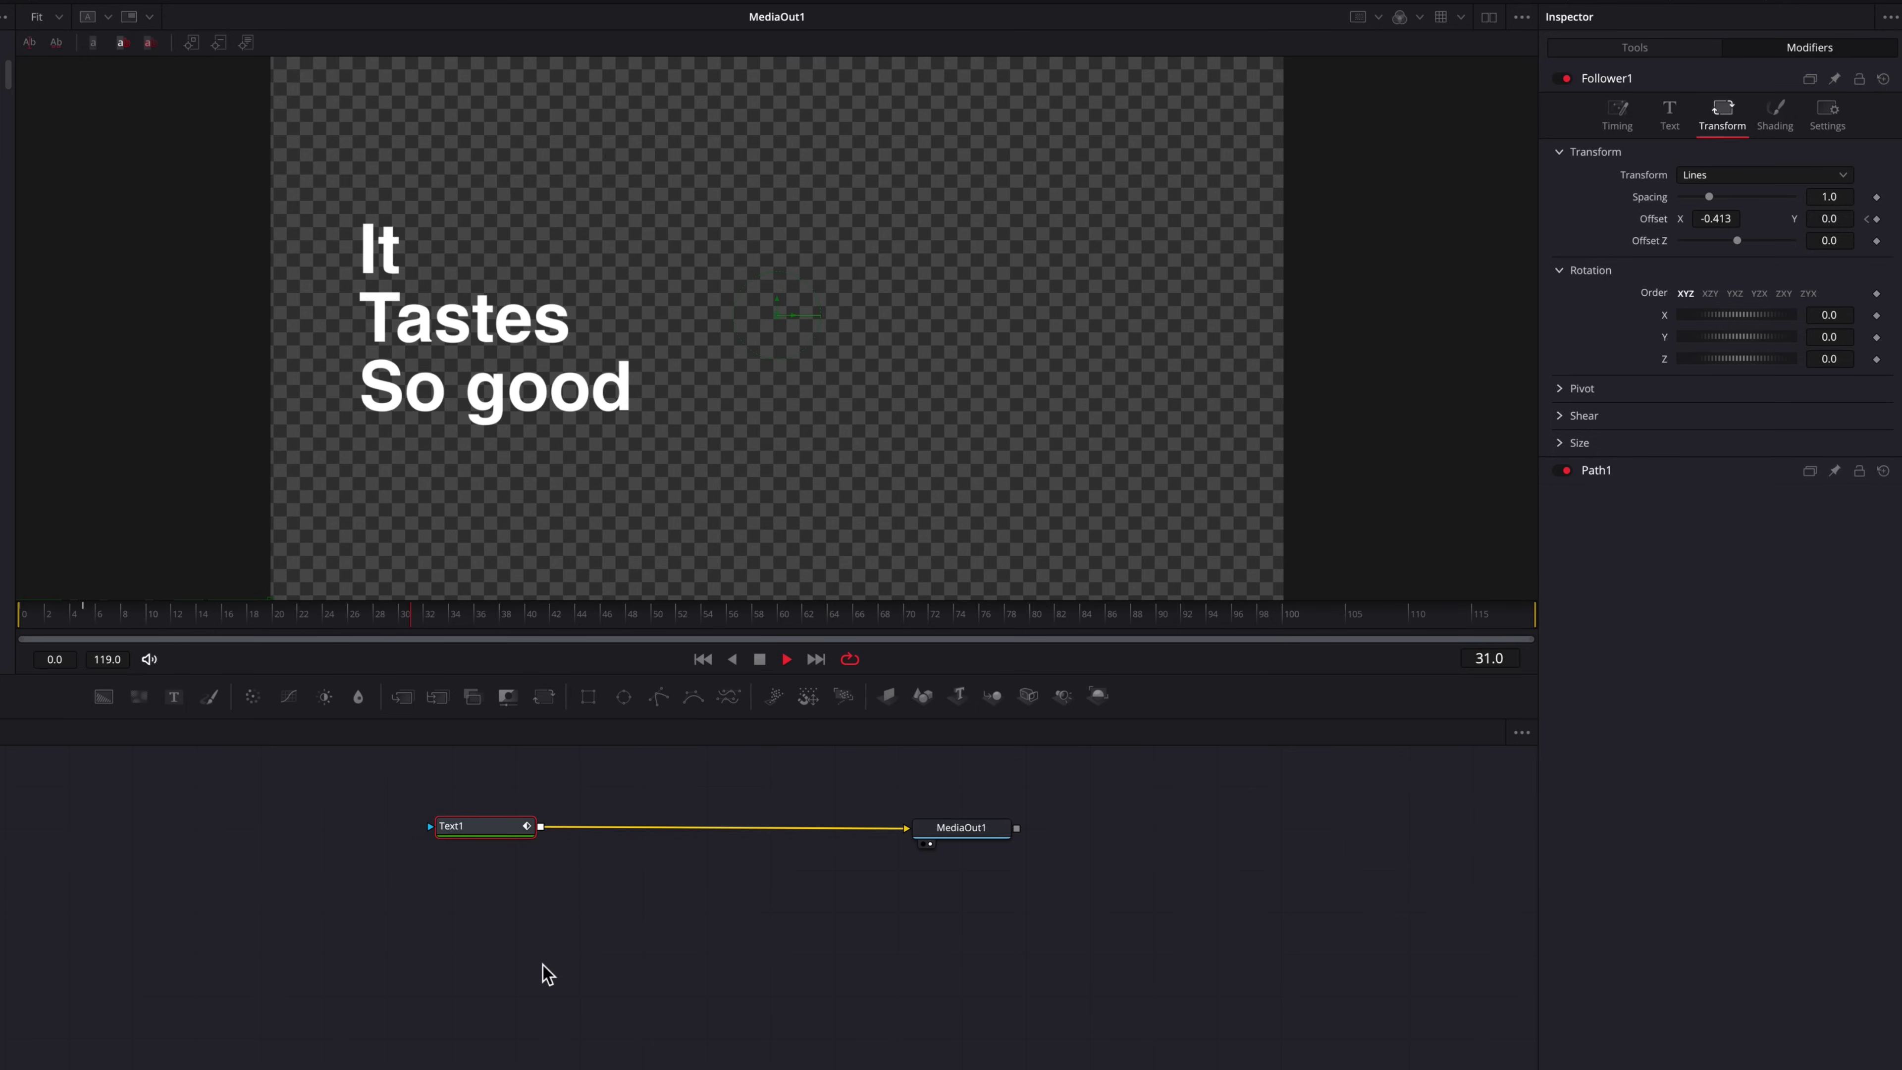
{"action": "key", "text": "space"}
{"action": "left_click_drag", "start_coordinate": [114, 625], "coordinate": [21, 611]}
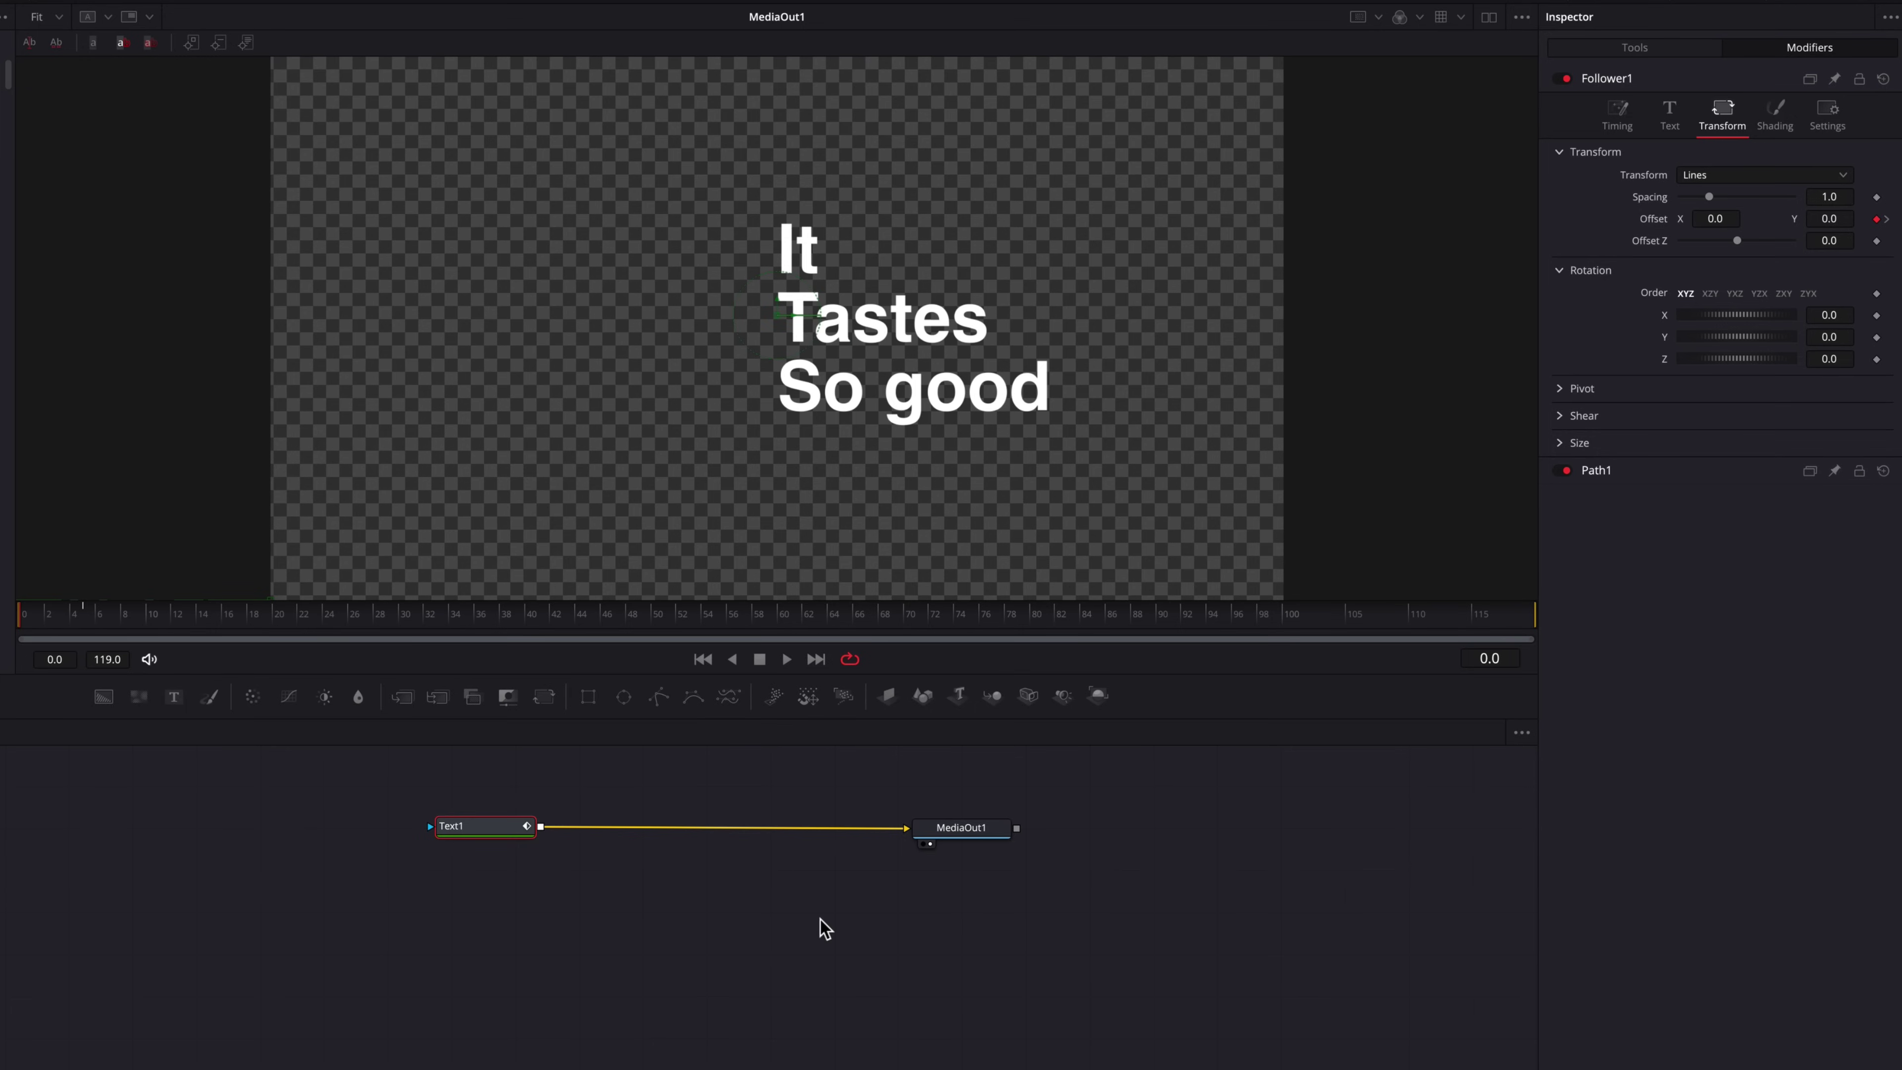
{"action": "key", "text": "space"}
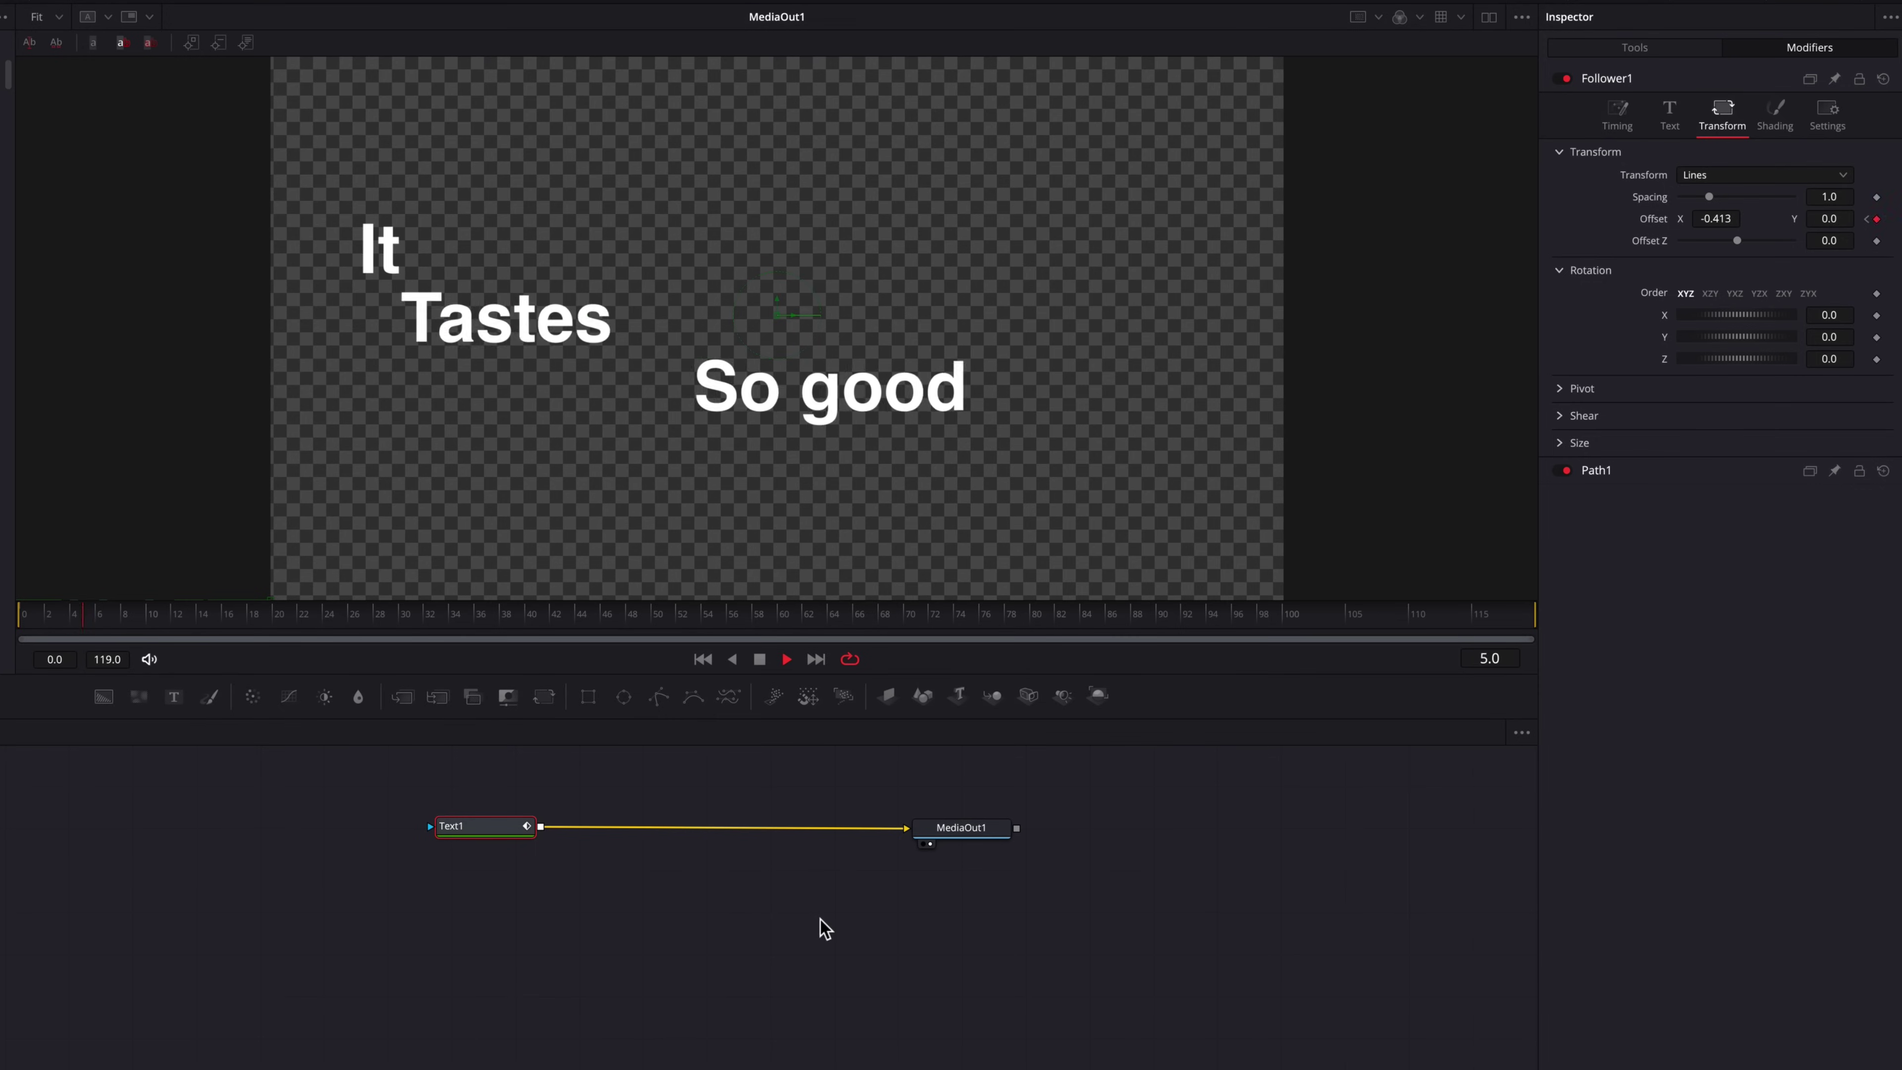
{"action": "key", "text": "space"}
{"action": "left_click", "coordinate": [126, 608]}
{"action": "left_click_drag", "start_coordinate": [126, 608], "coordinate": [21, 611]}
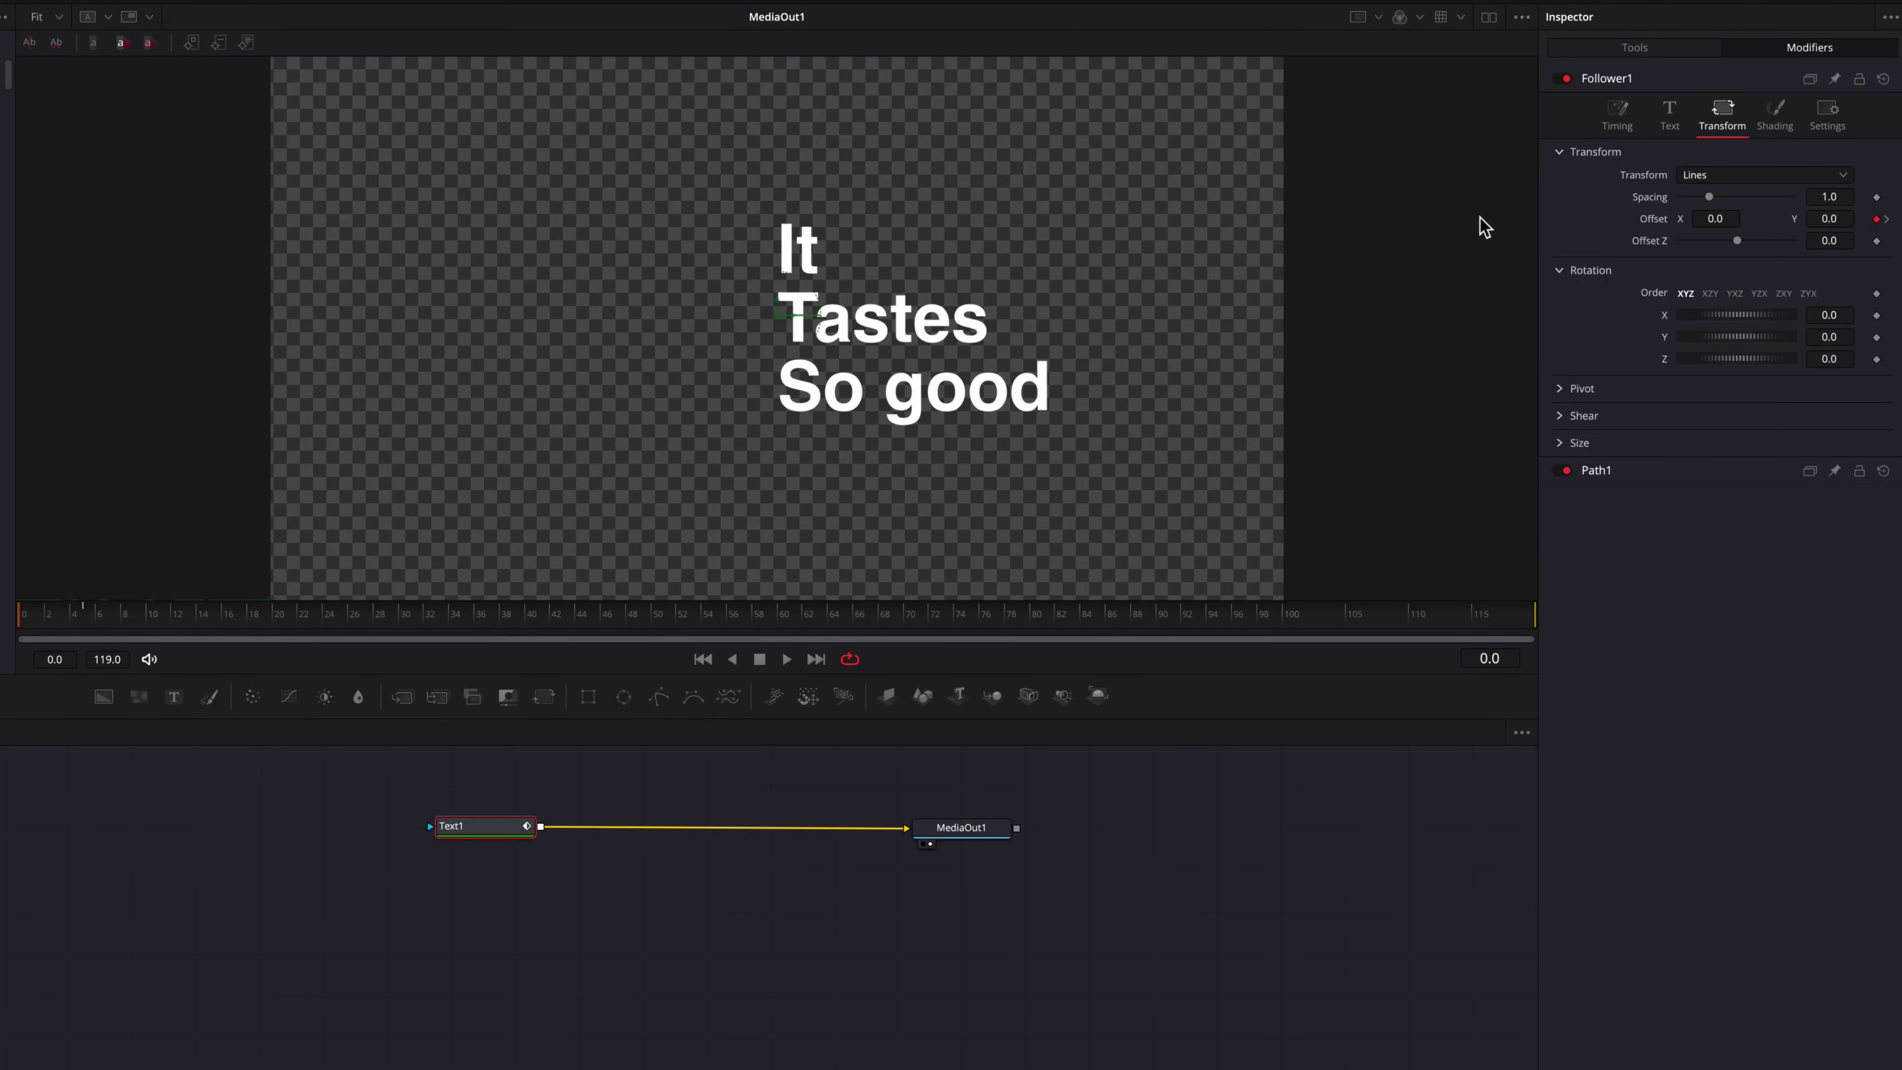
Set the Follower's delay to 1, preview the line animation and return to frame 0.
{"action": "left_click", "coordinate": [1618, 116]}
{"action": "left_click", "coordinate": [1846, 219]}
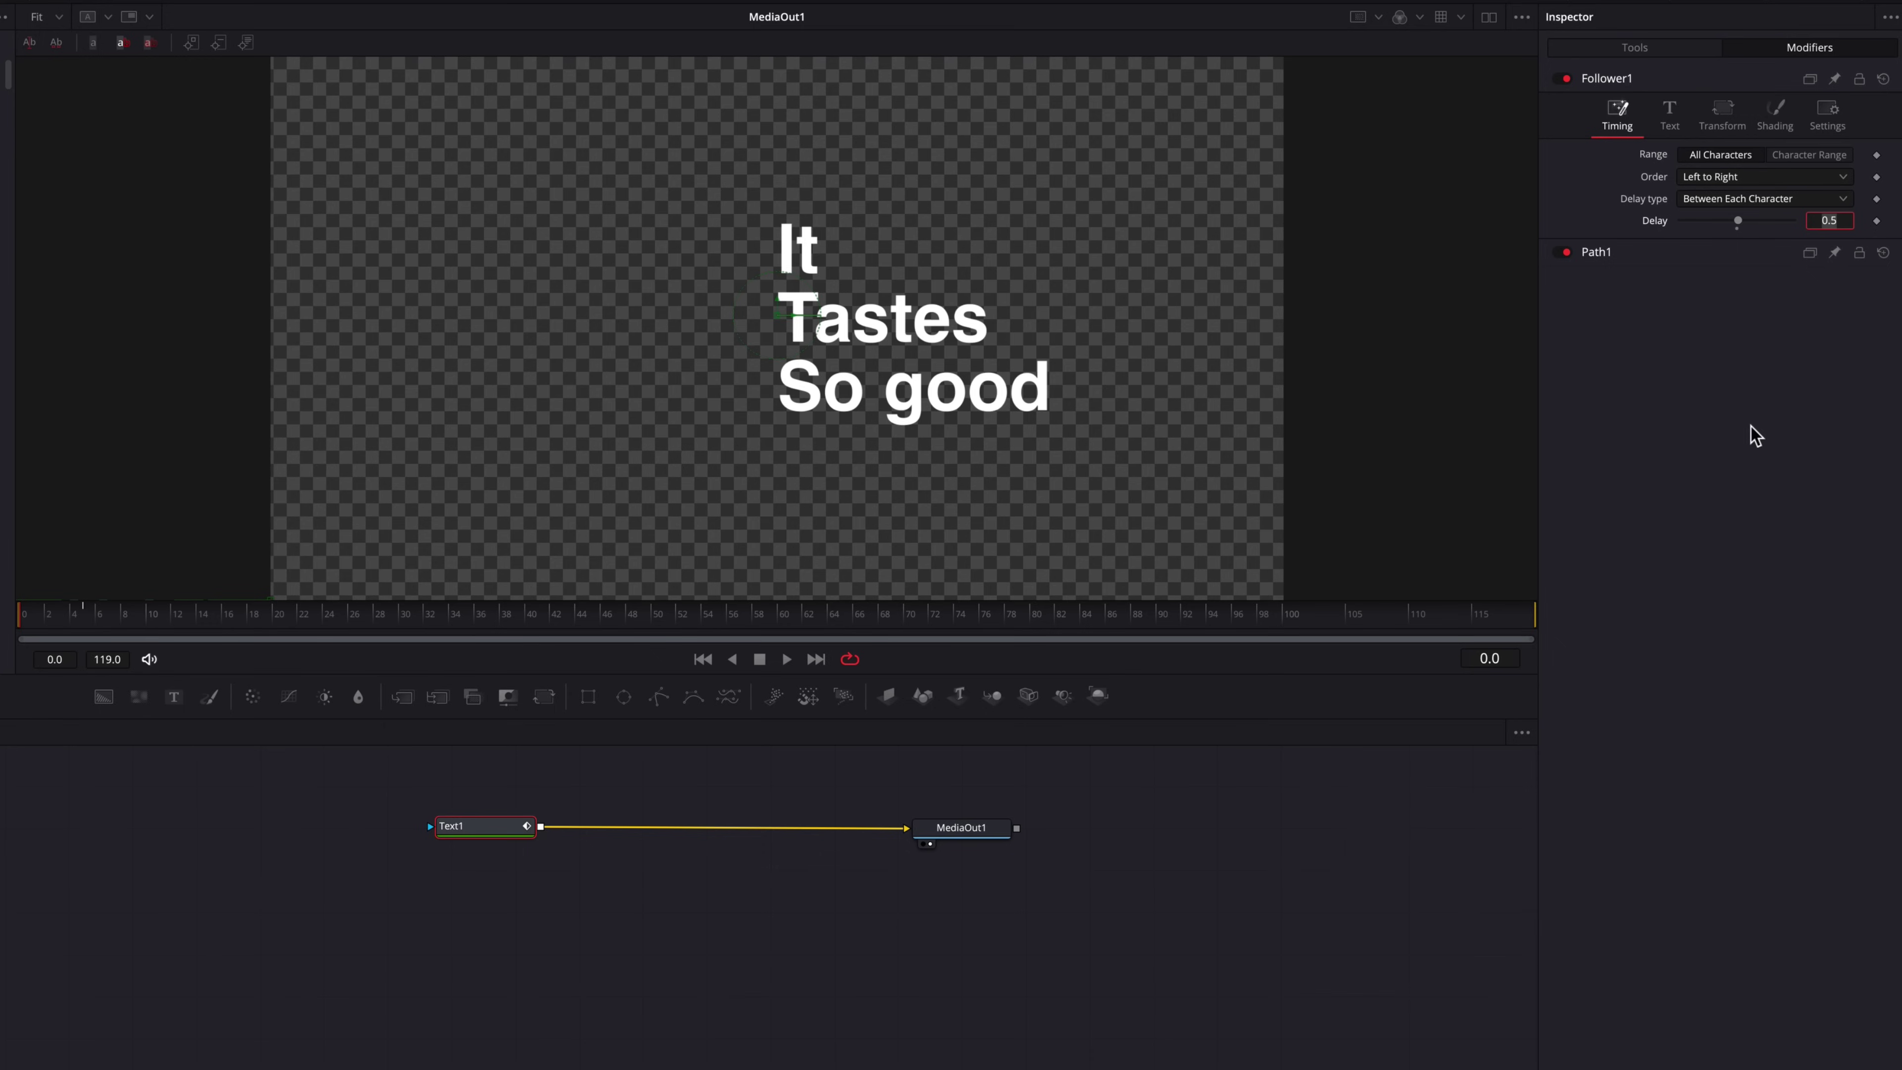
{"action": "type", "text": "1"}
{"action": "key", "text": "Return"}
{"action": "key", "text": "space"}
{"action": "key", "text": "space"}
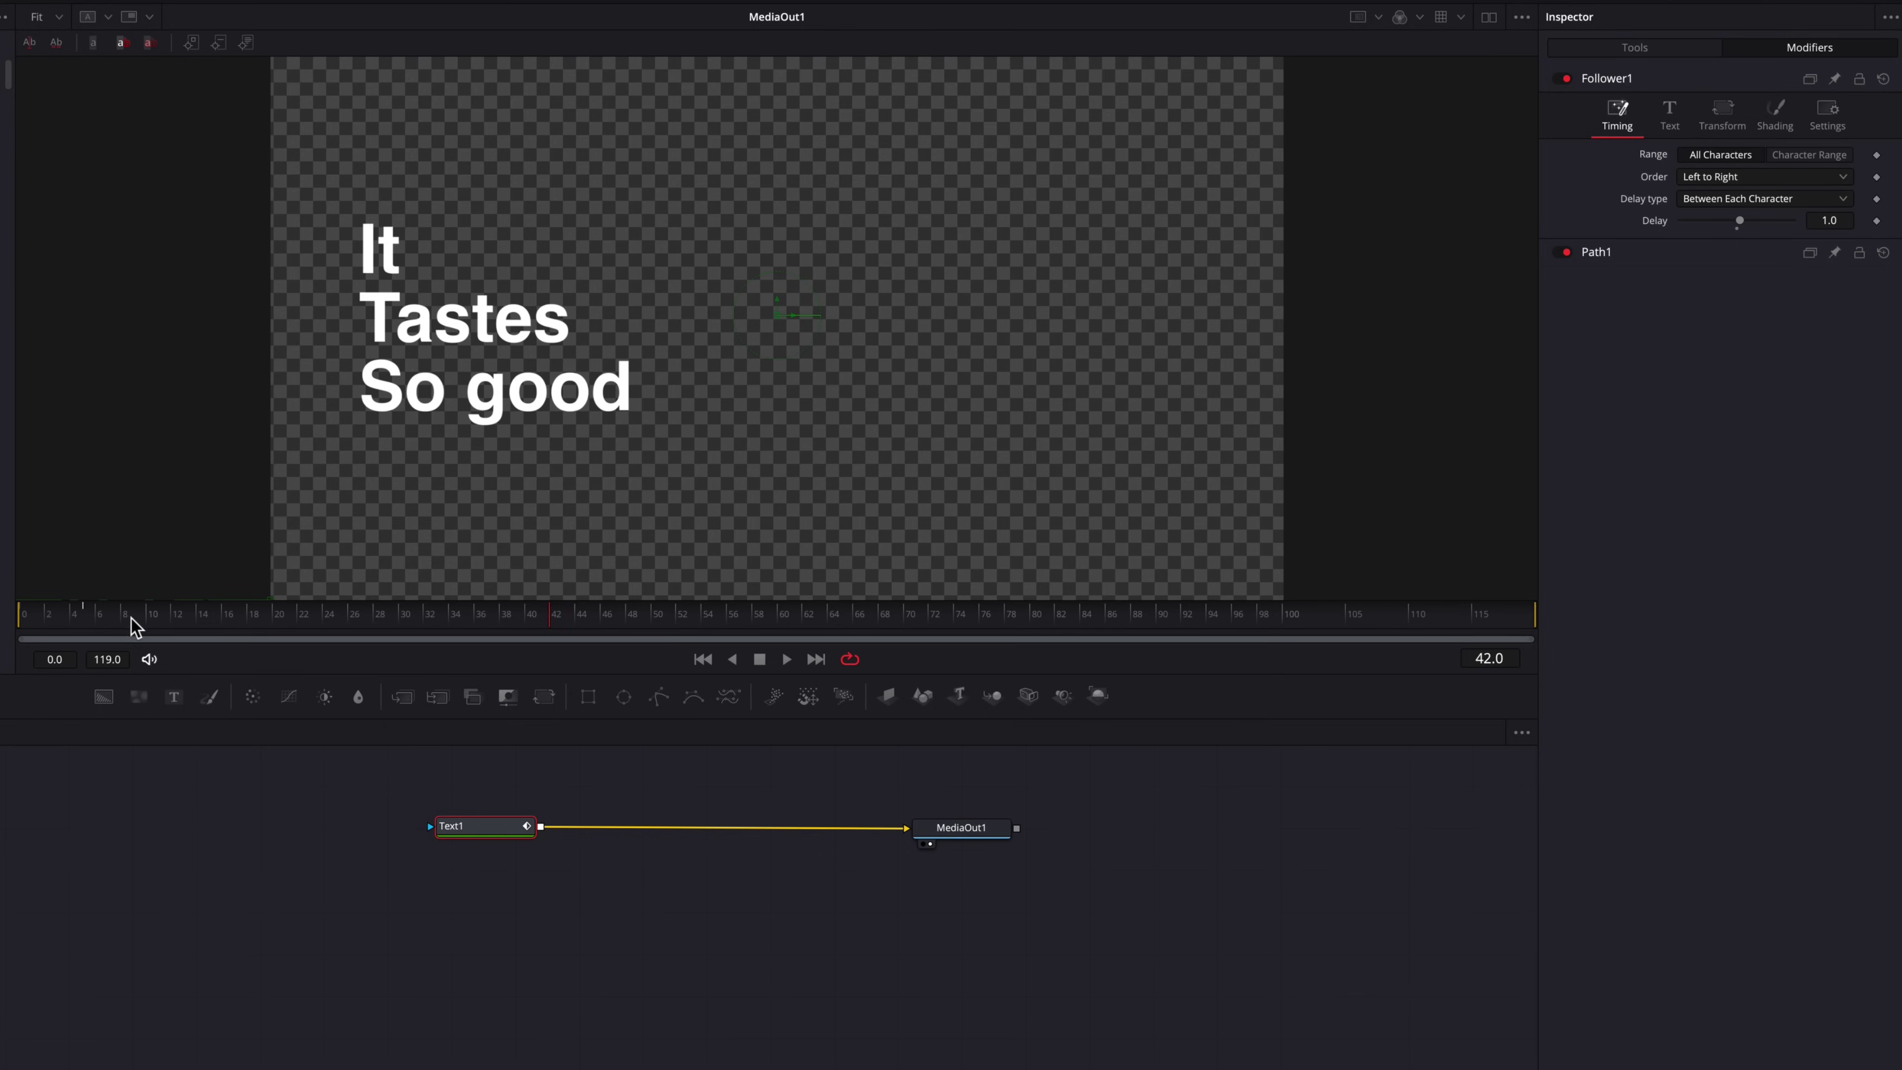
{"action": "left_click_drag", "start_coordinate": [132, 620], "coordinate": [24, 628]}
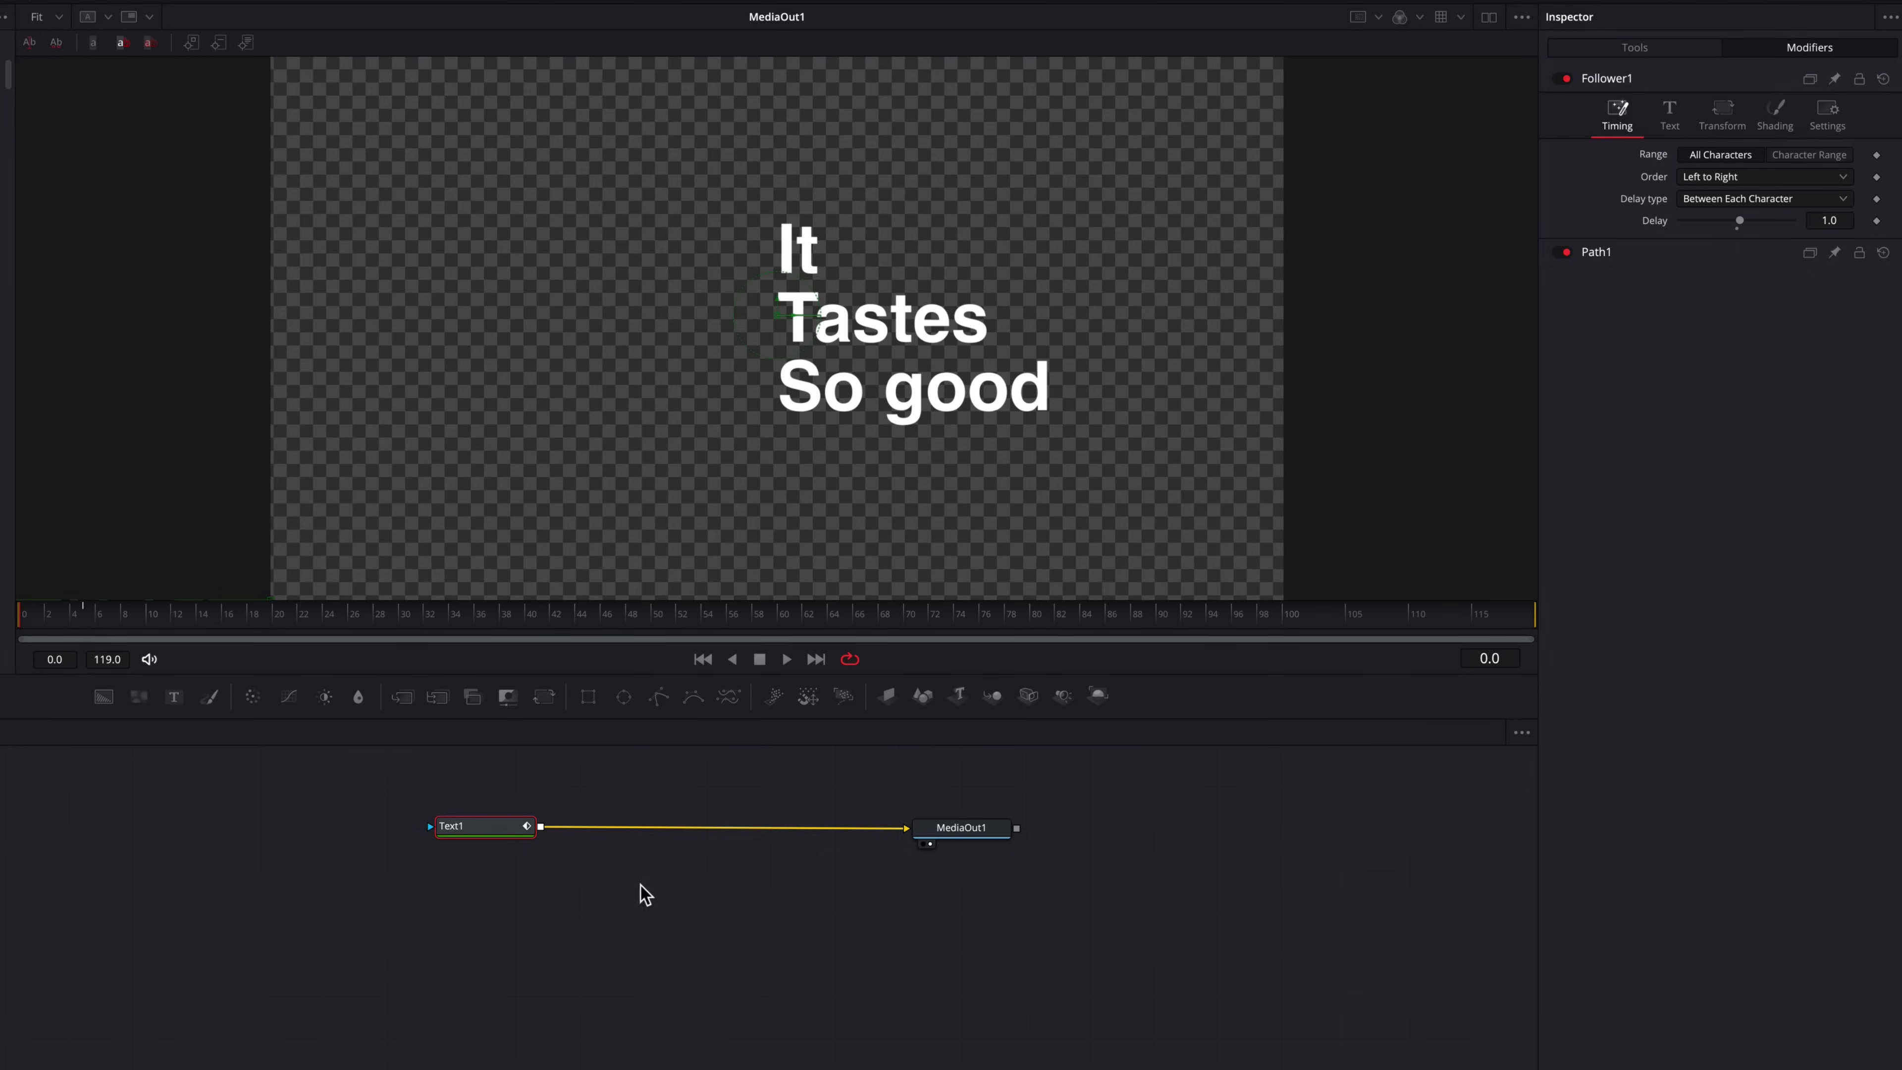
Mask Text1 with an inverted Rectangle placed over the text at about X 0.698, Y 0.474.
{"action": "left_click_drag", "start_coordinate": [588, 697], "coordinate": [261, 819]}
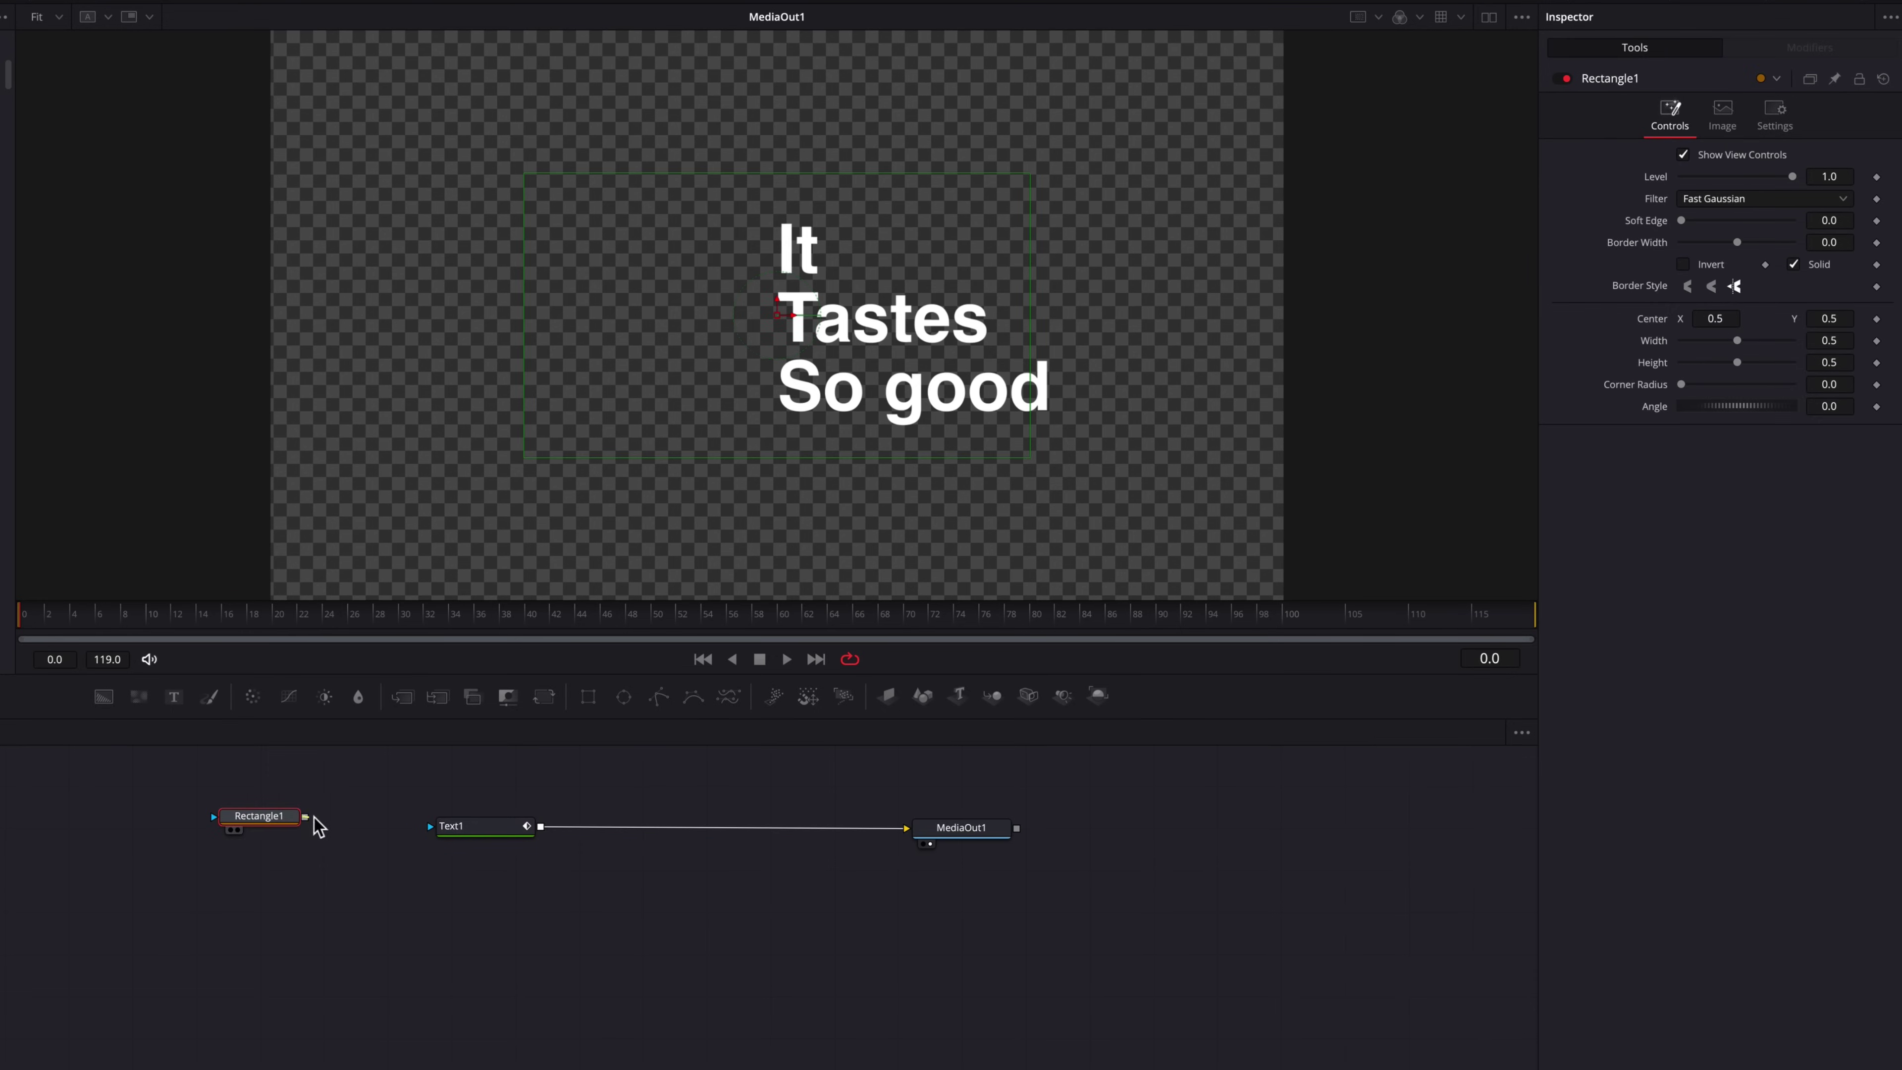
{"action": "left_click_drag", "start_coordinate": [776, 325], "coordinate": [982, 339]}
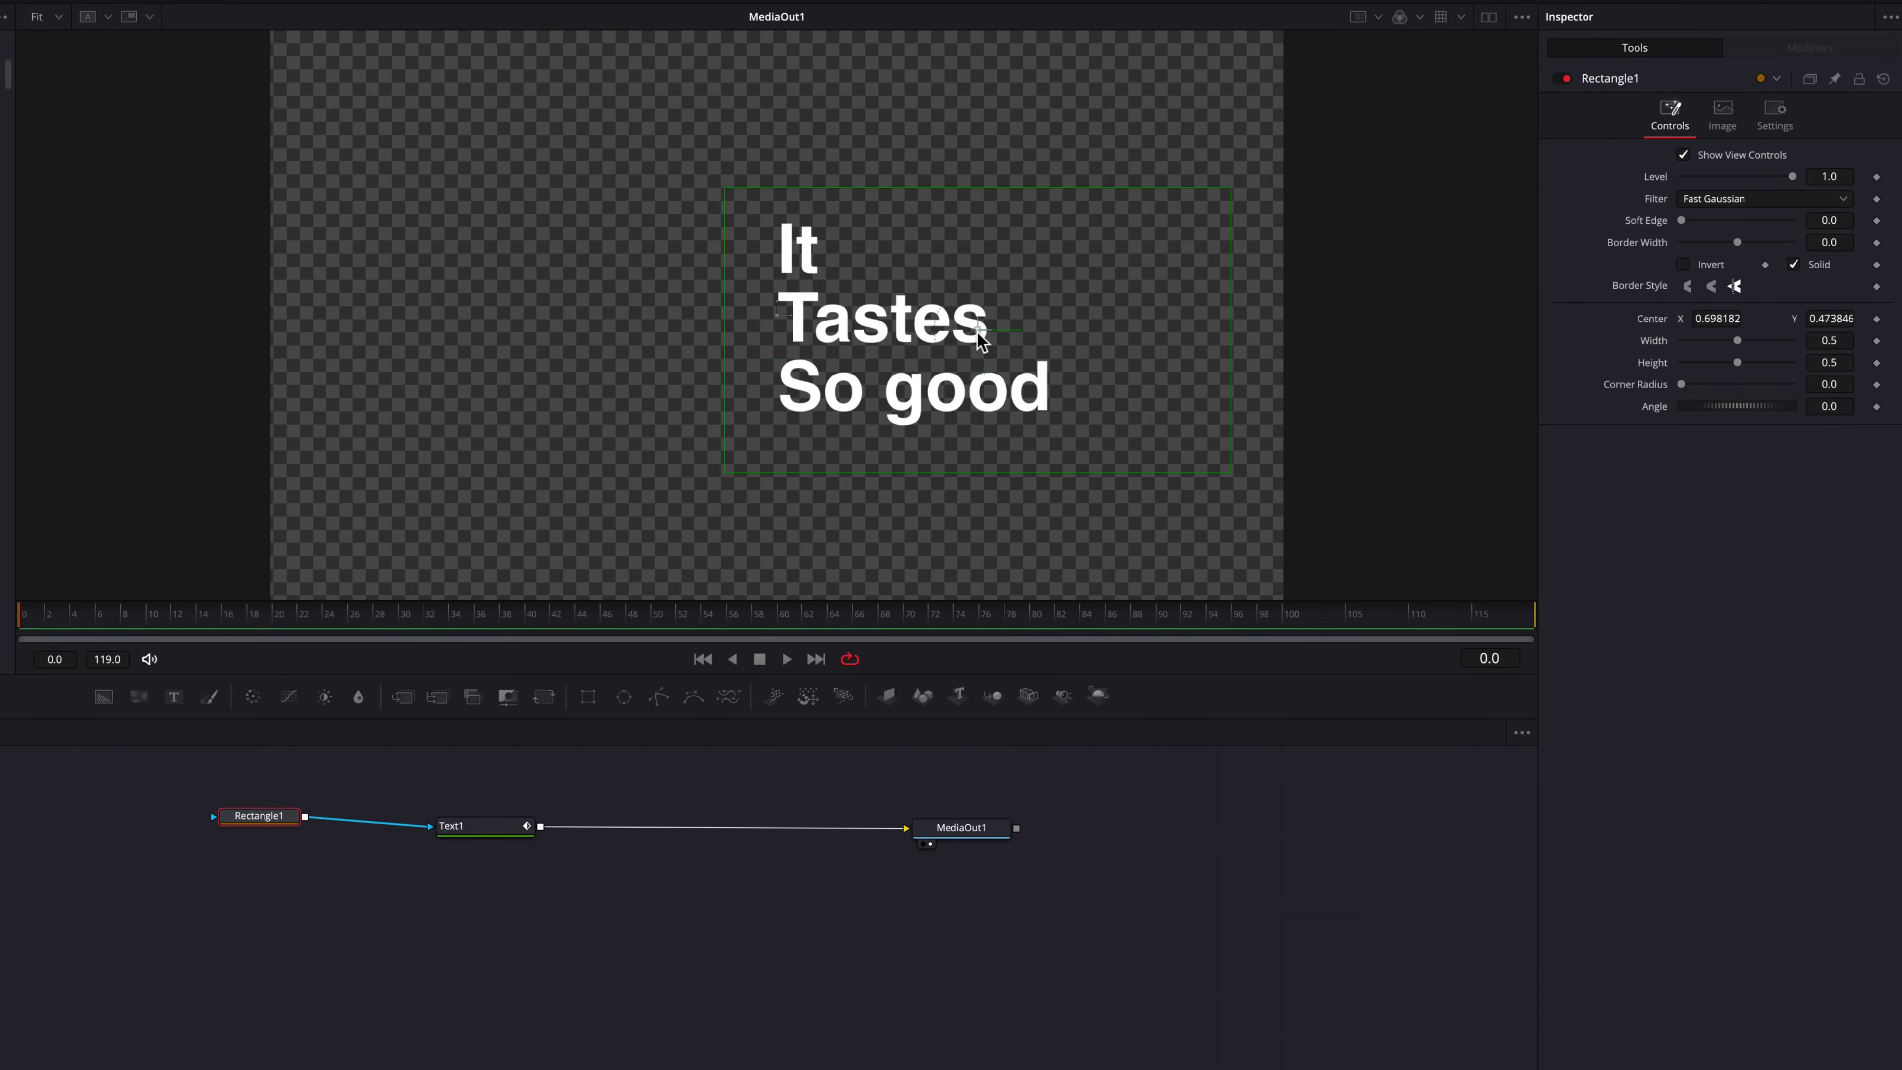
{"action": "left_click", "coordinate": [1682, 264]}
Preview the masked line animation, return to frame 0 and delete the Rectangle mask.
{"action": "key", "text": "space"}
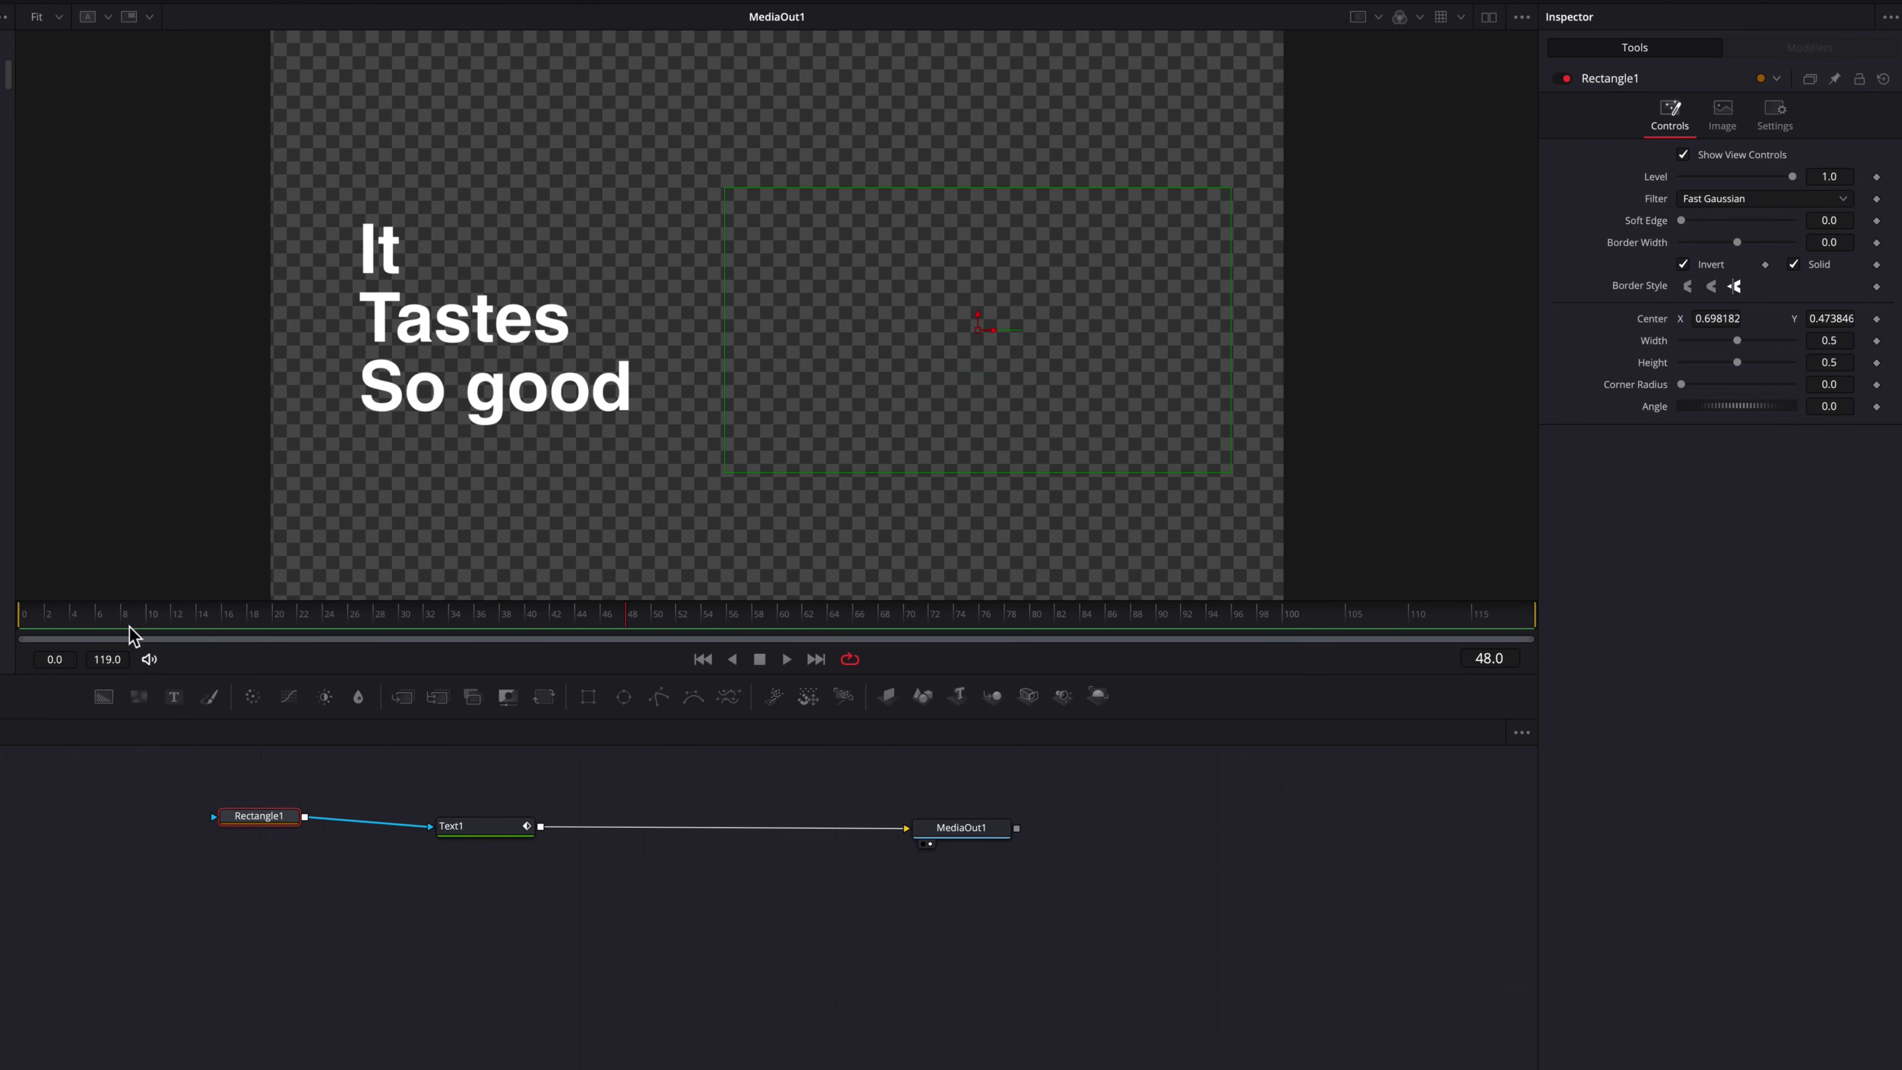
{"action": "left_click_drag", "start_coordinate": [133, 631], "coordinate": [22, 631]}
{"action": "key", "text": "space"}
{"action": "left_click_drag", "start_coordinate": [219, 619], "coordinate": [22, 621]}
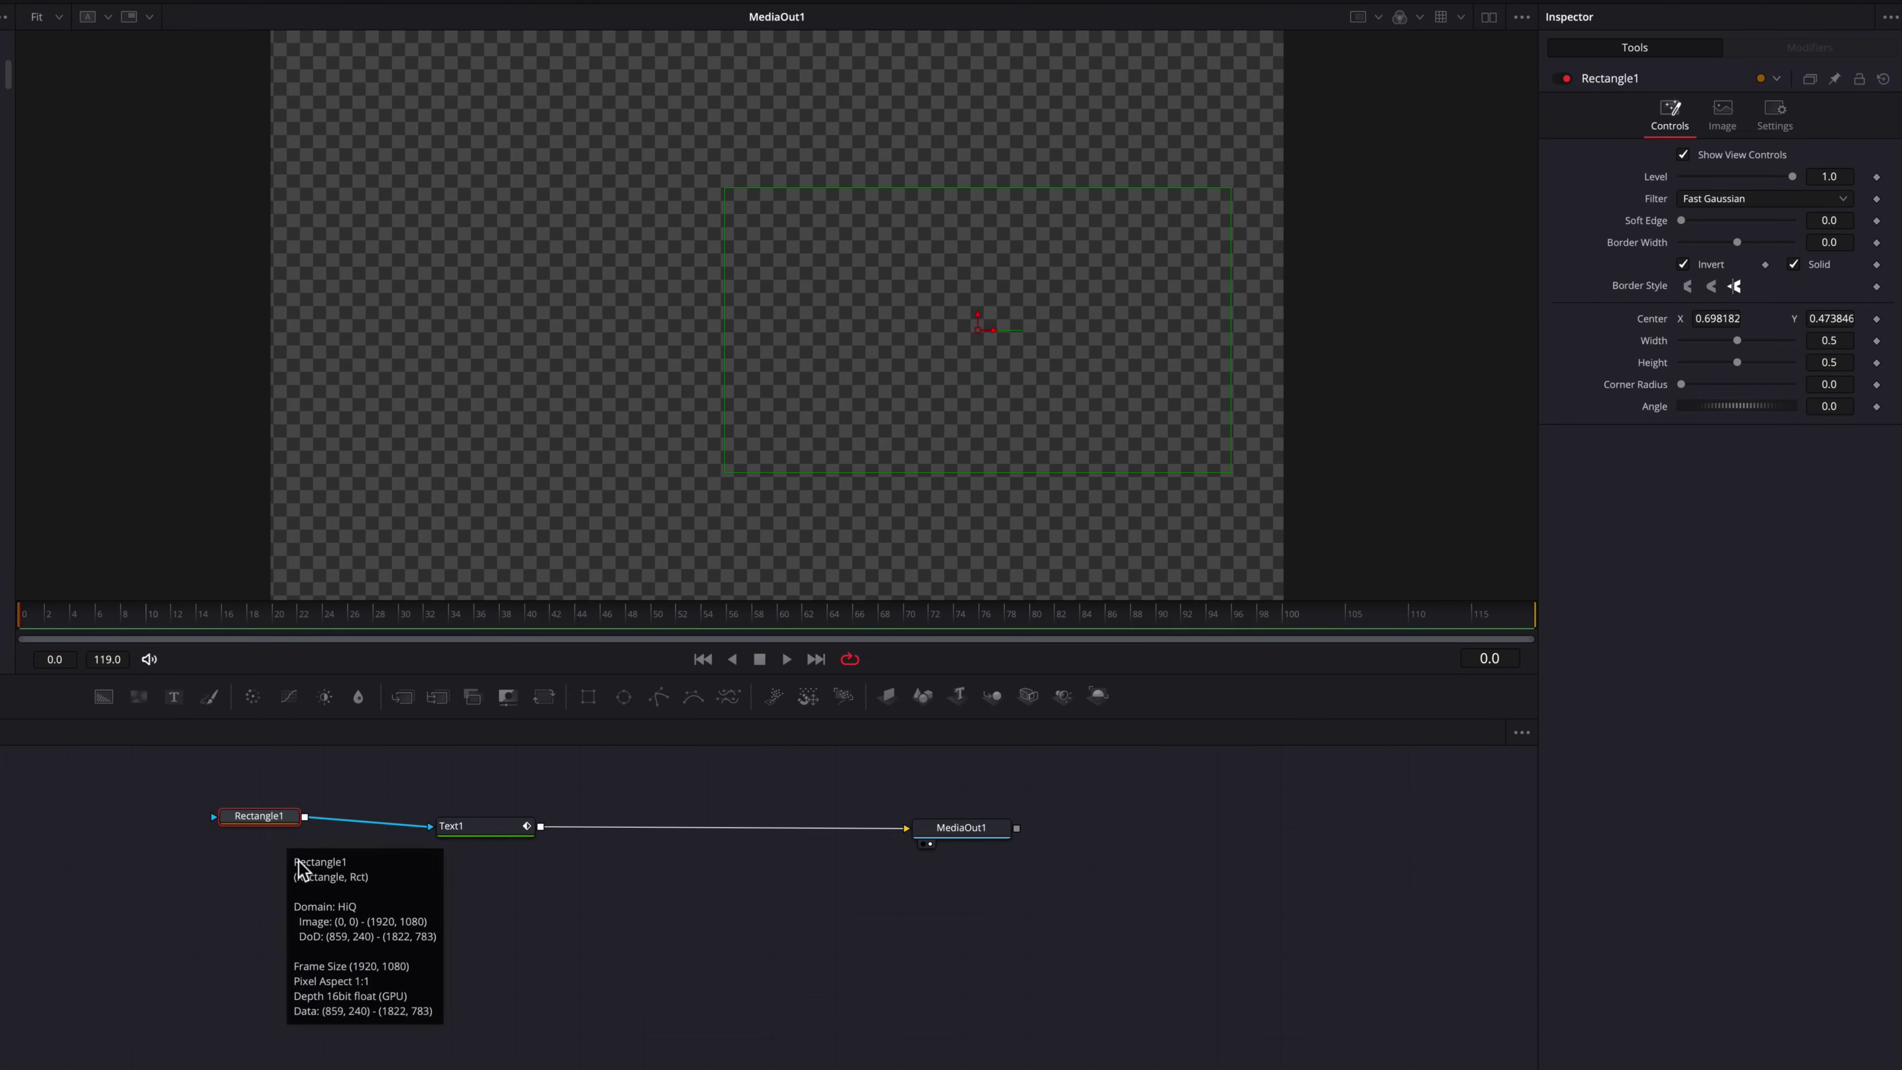
{"action": "key", "text": "Delete"}
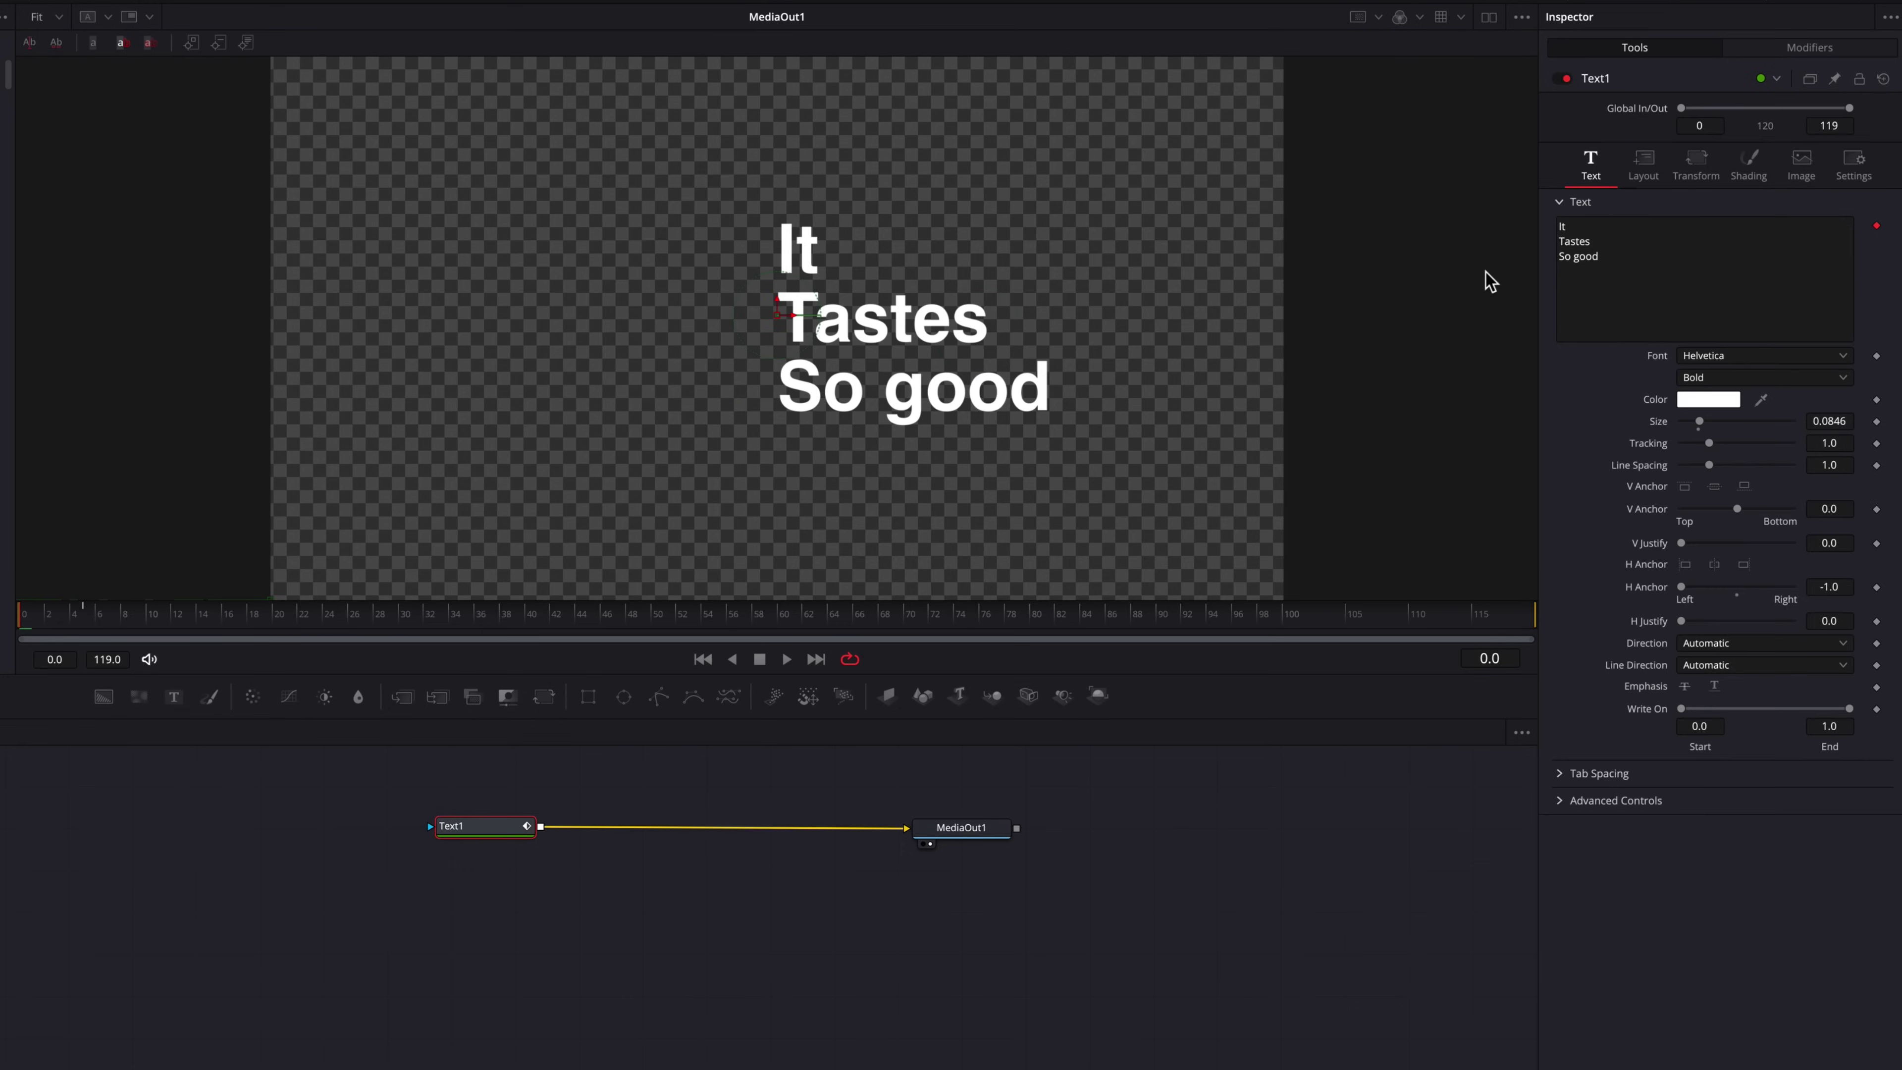
Show the Follower's transform settings with the Pivot, Shear and Size groups expanded.
{"action": "left_click", "coordinate": [1807, 46]}
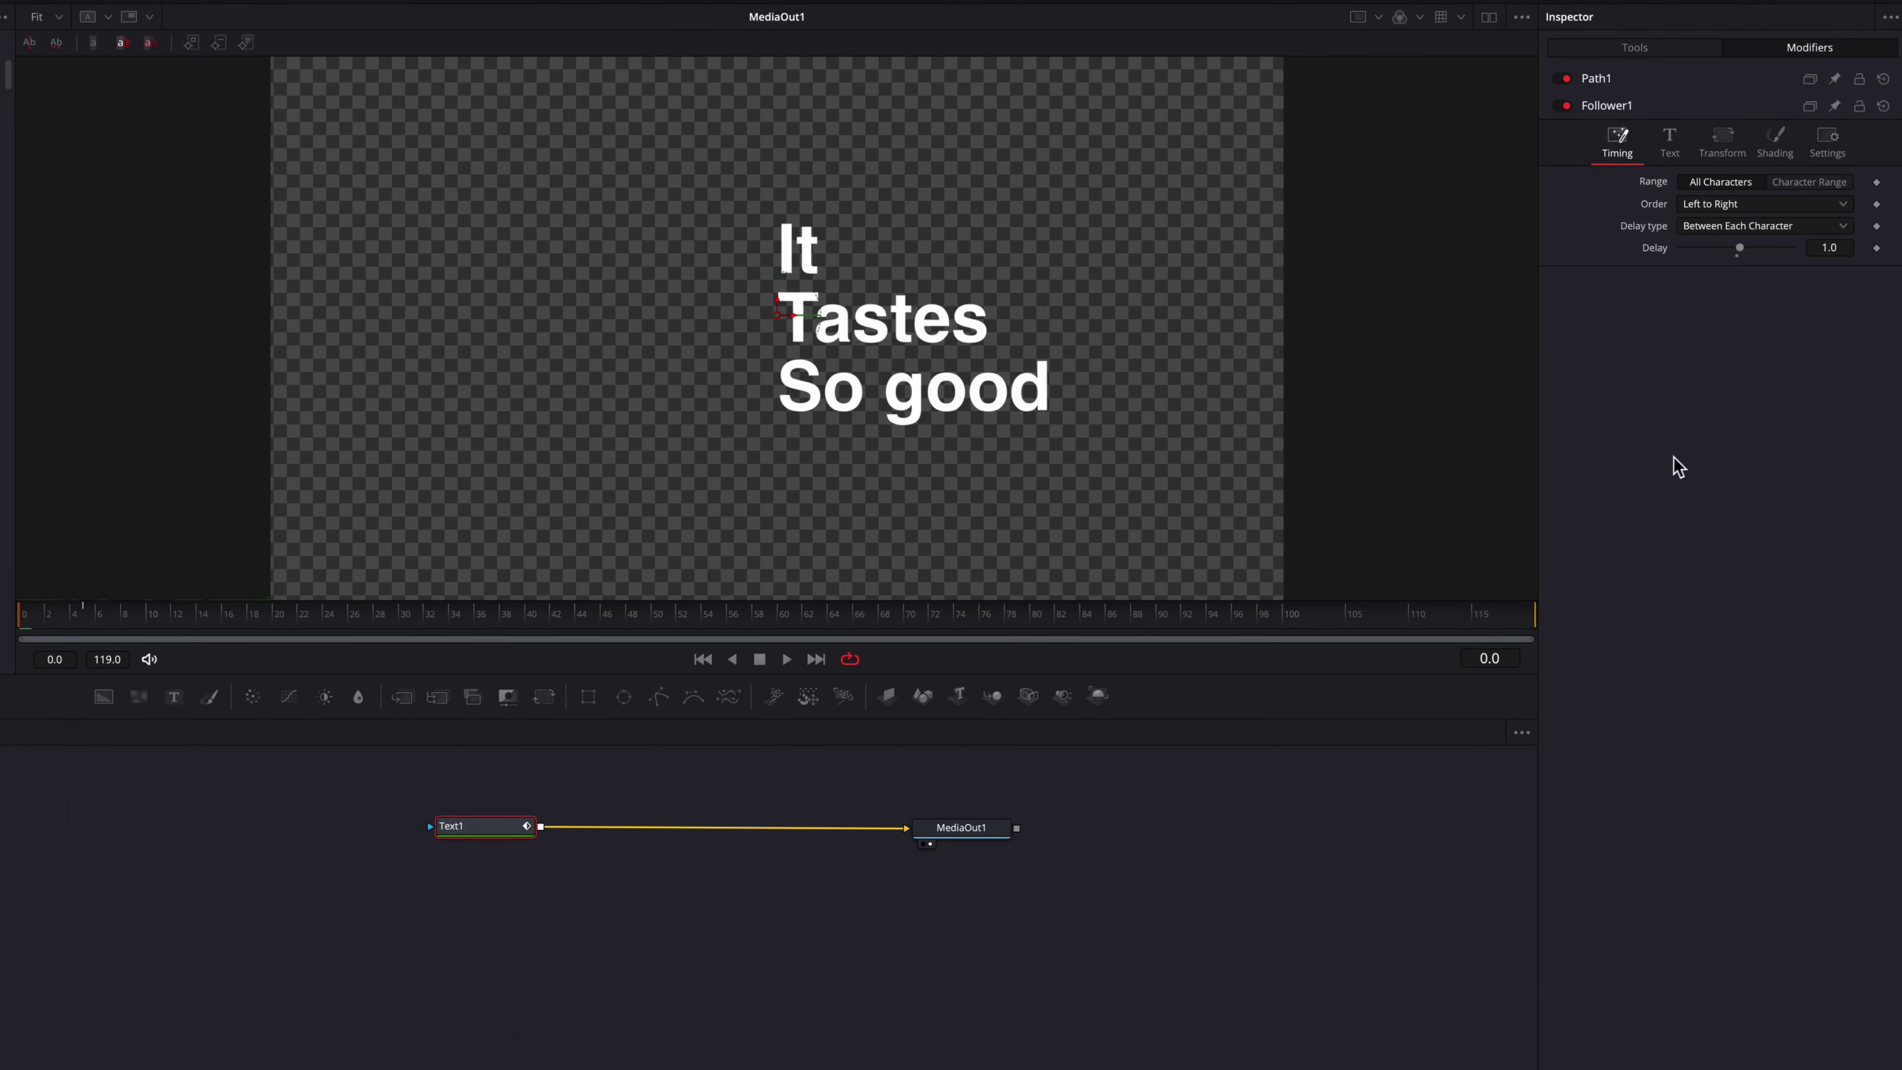
{"action": "left_click", "coordinate": [1722, 142]}
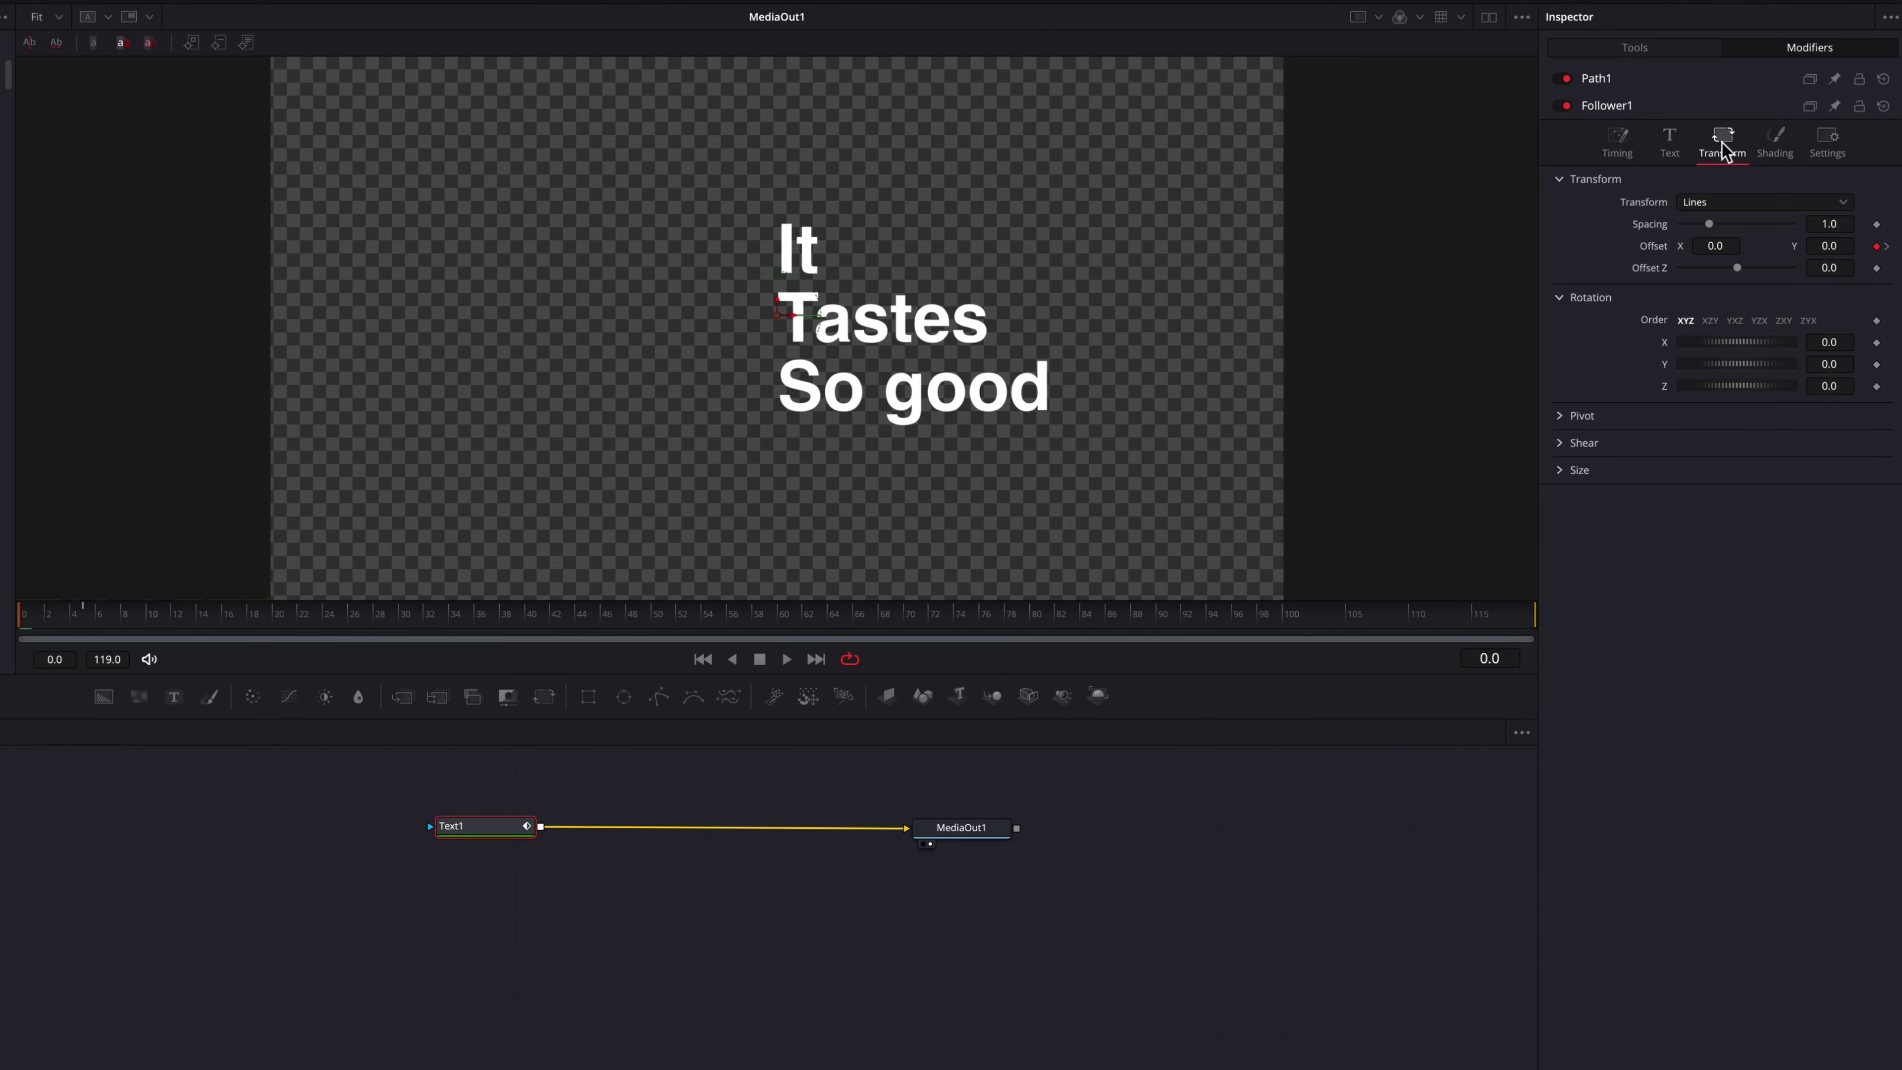
{"action": "left_click", "coordinate": [1564, 470]}
{"action": "left_click", "coordinate": [1562, 445]}
{"action": "left_click", "coordinate": [1563, 418]}
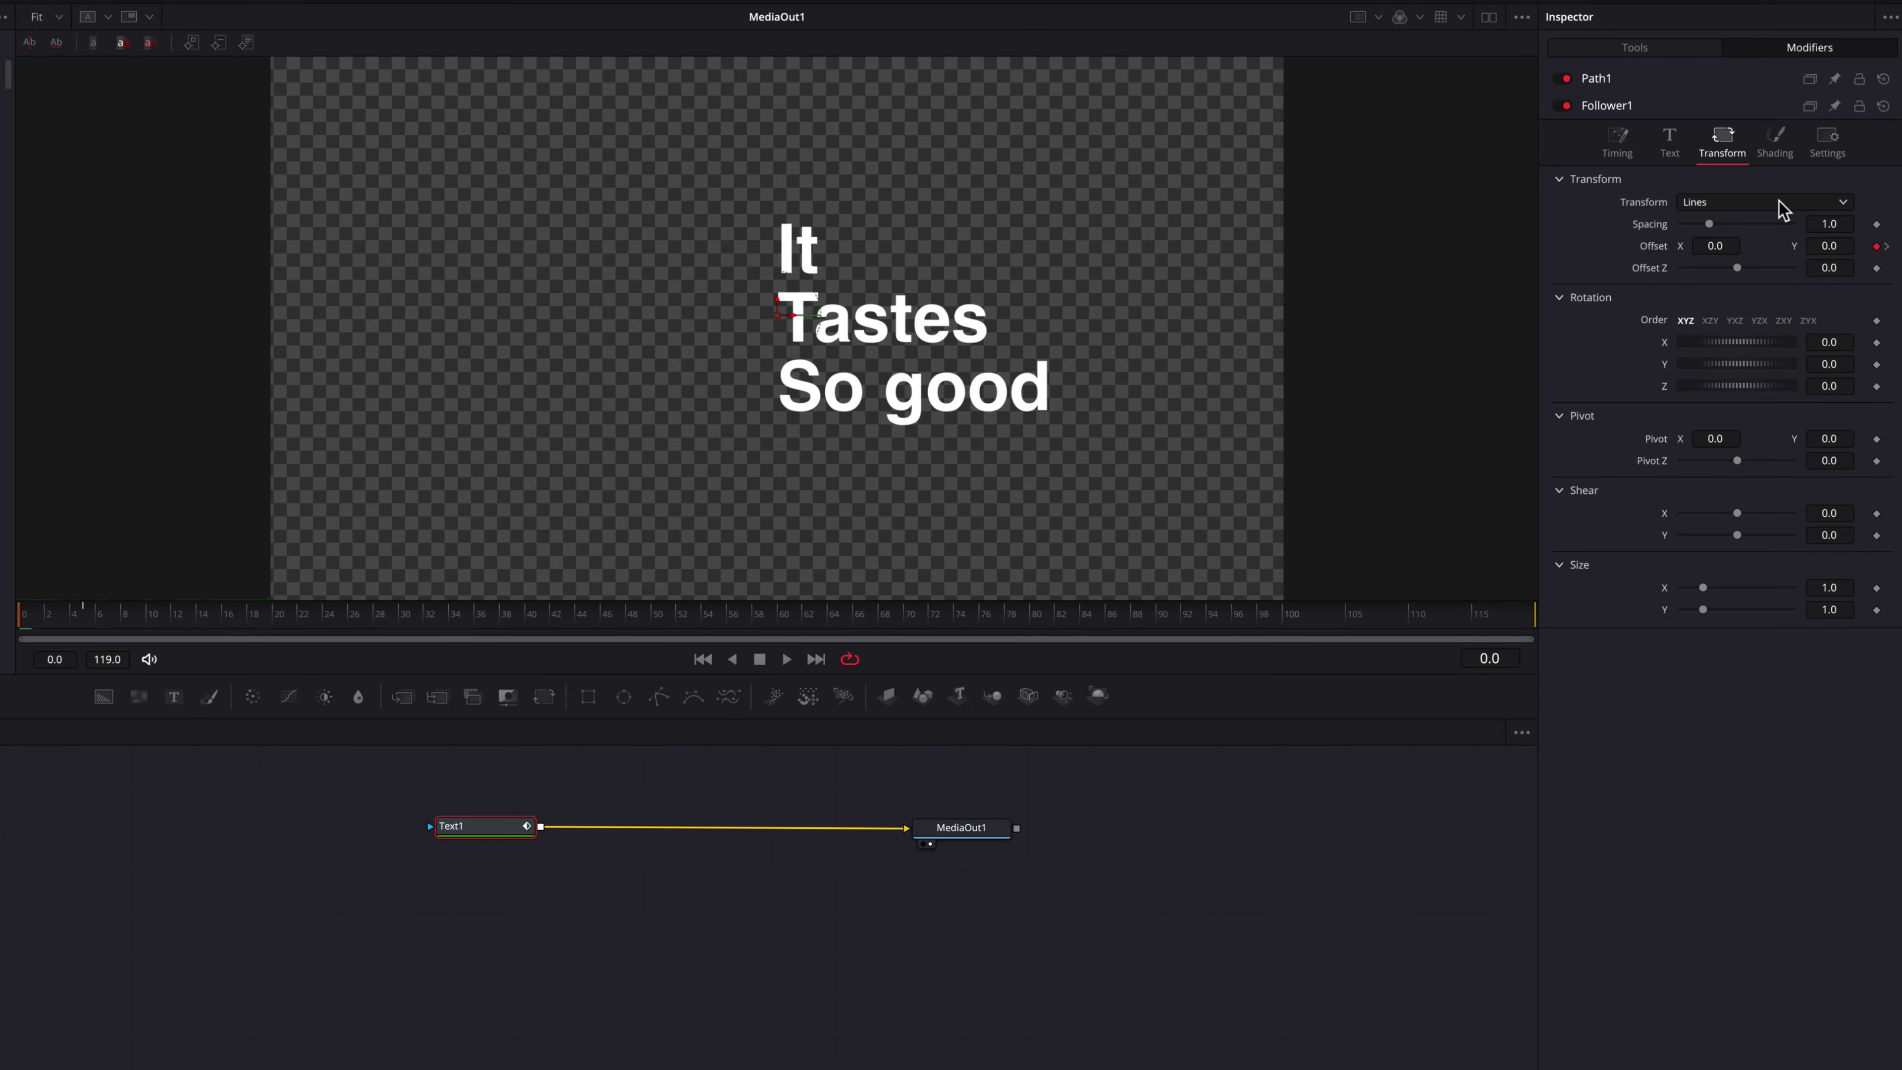
Keyframe the opacity of the Follower's first shading element from 0 at frame 0 to 1 at frame 3.
{"action": "left_click", "coordinate": [1775, 142]}
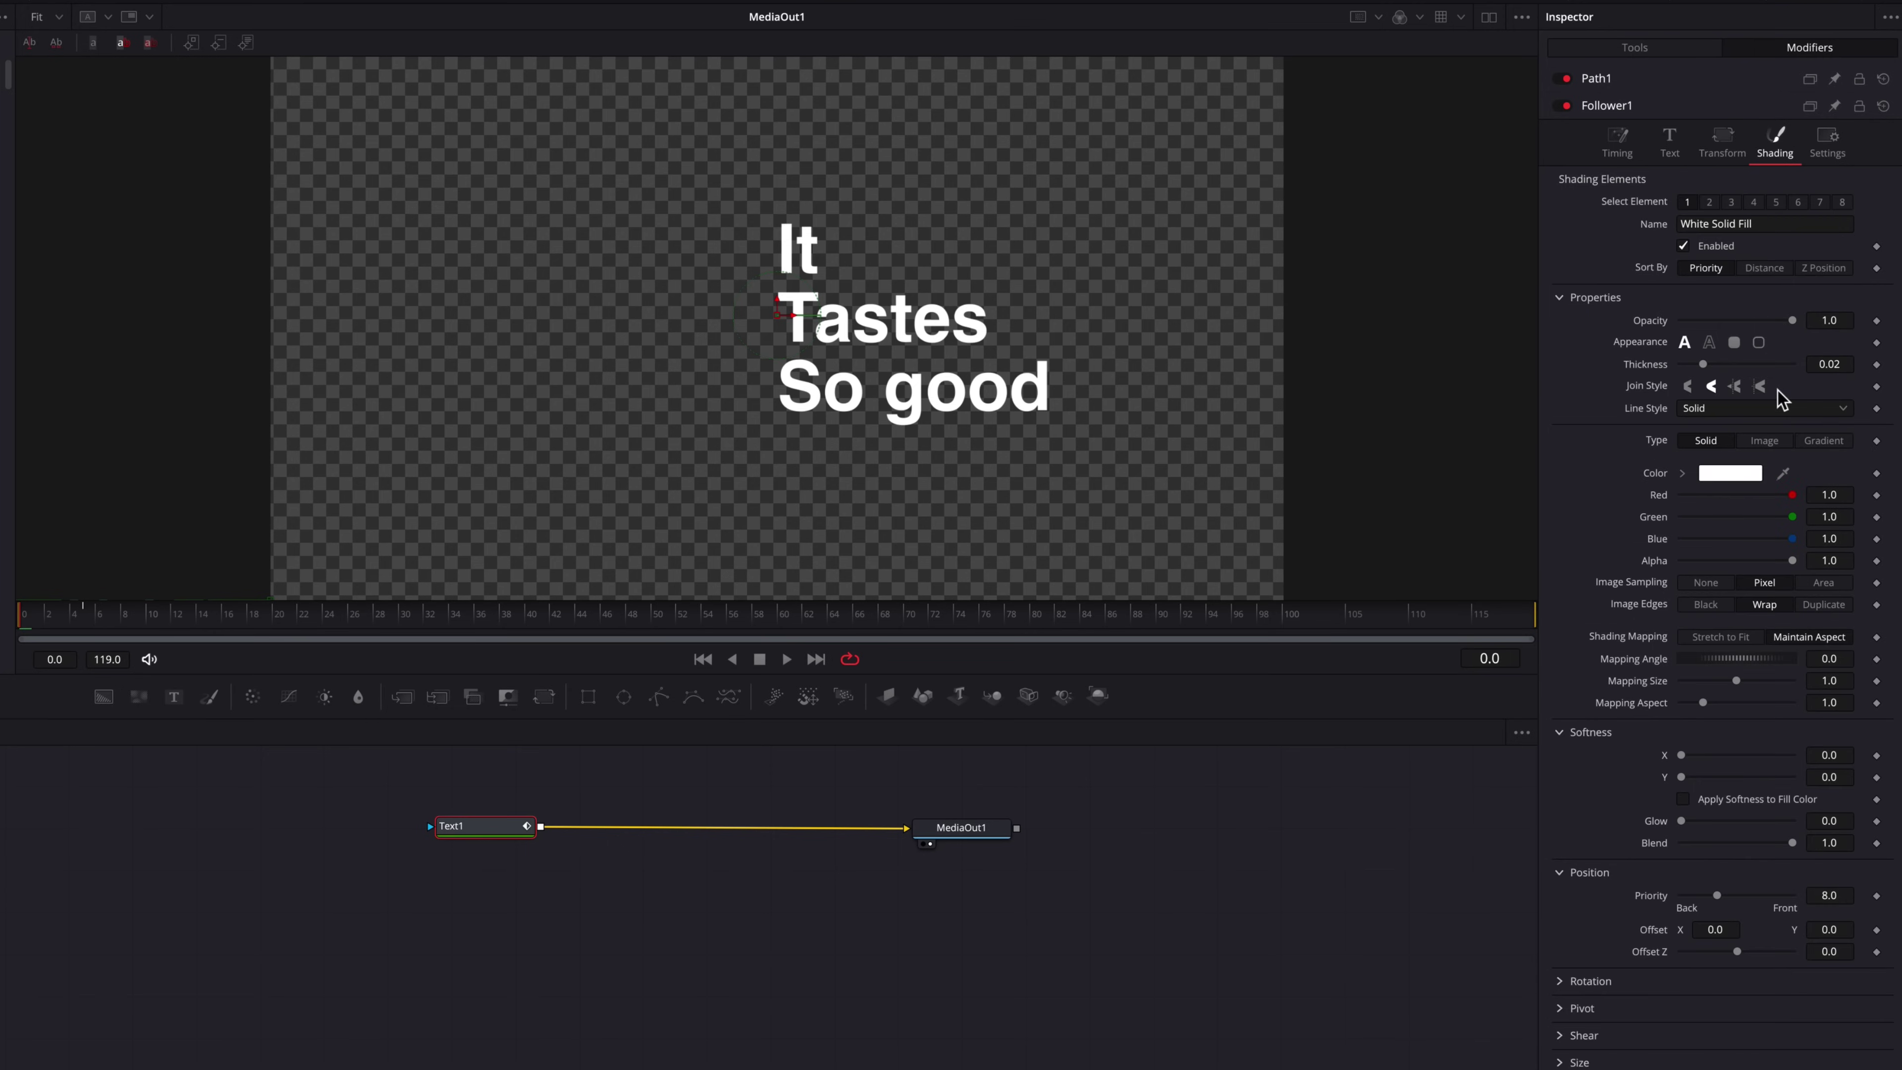
{"action": "left_click", "coordinate": [1877, 320]}
{"action": "left_click", "coordinate": [63, 628]}
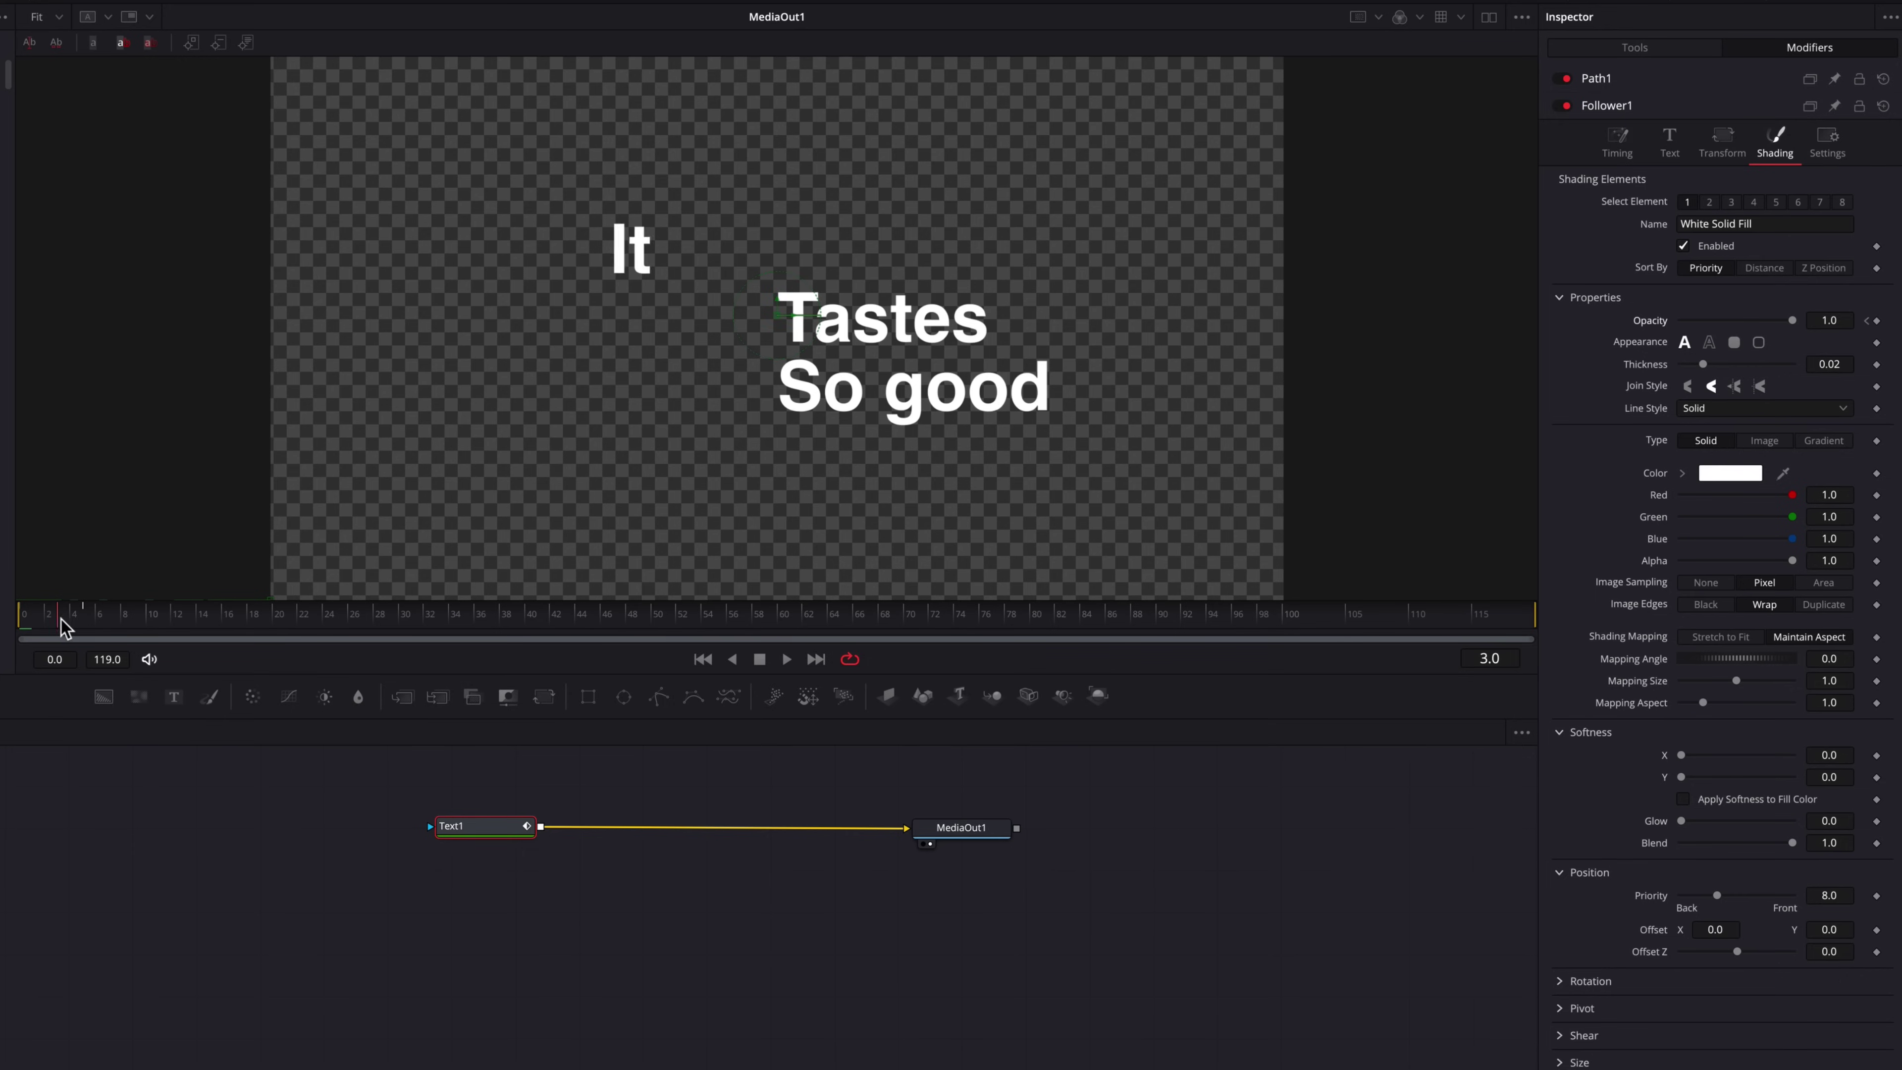
{"action": "left_click", "coordinate": [1866, 322]}
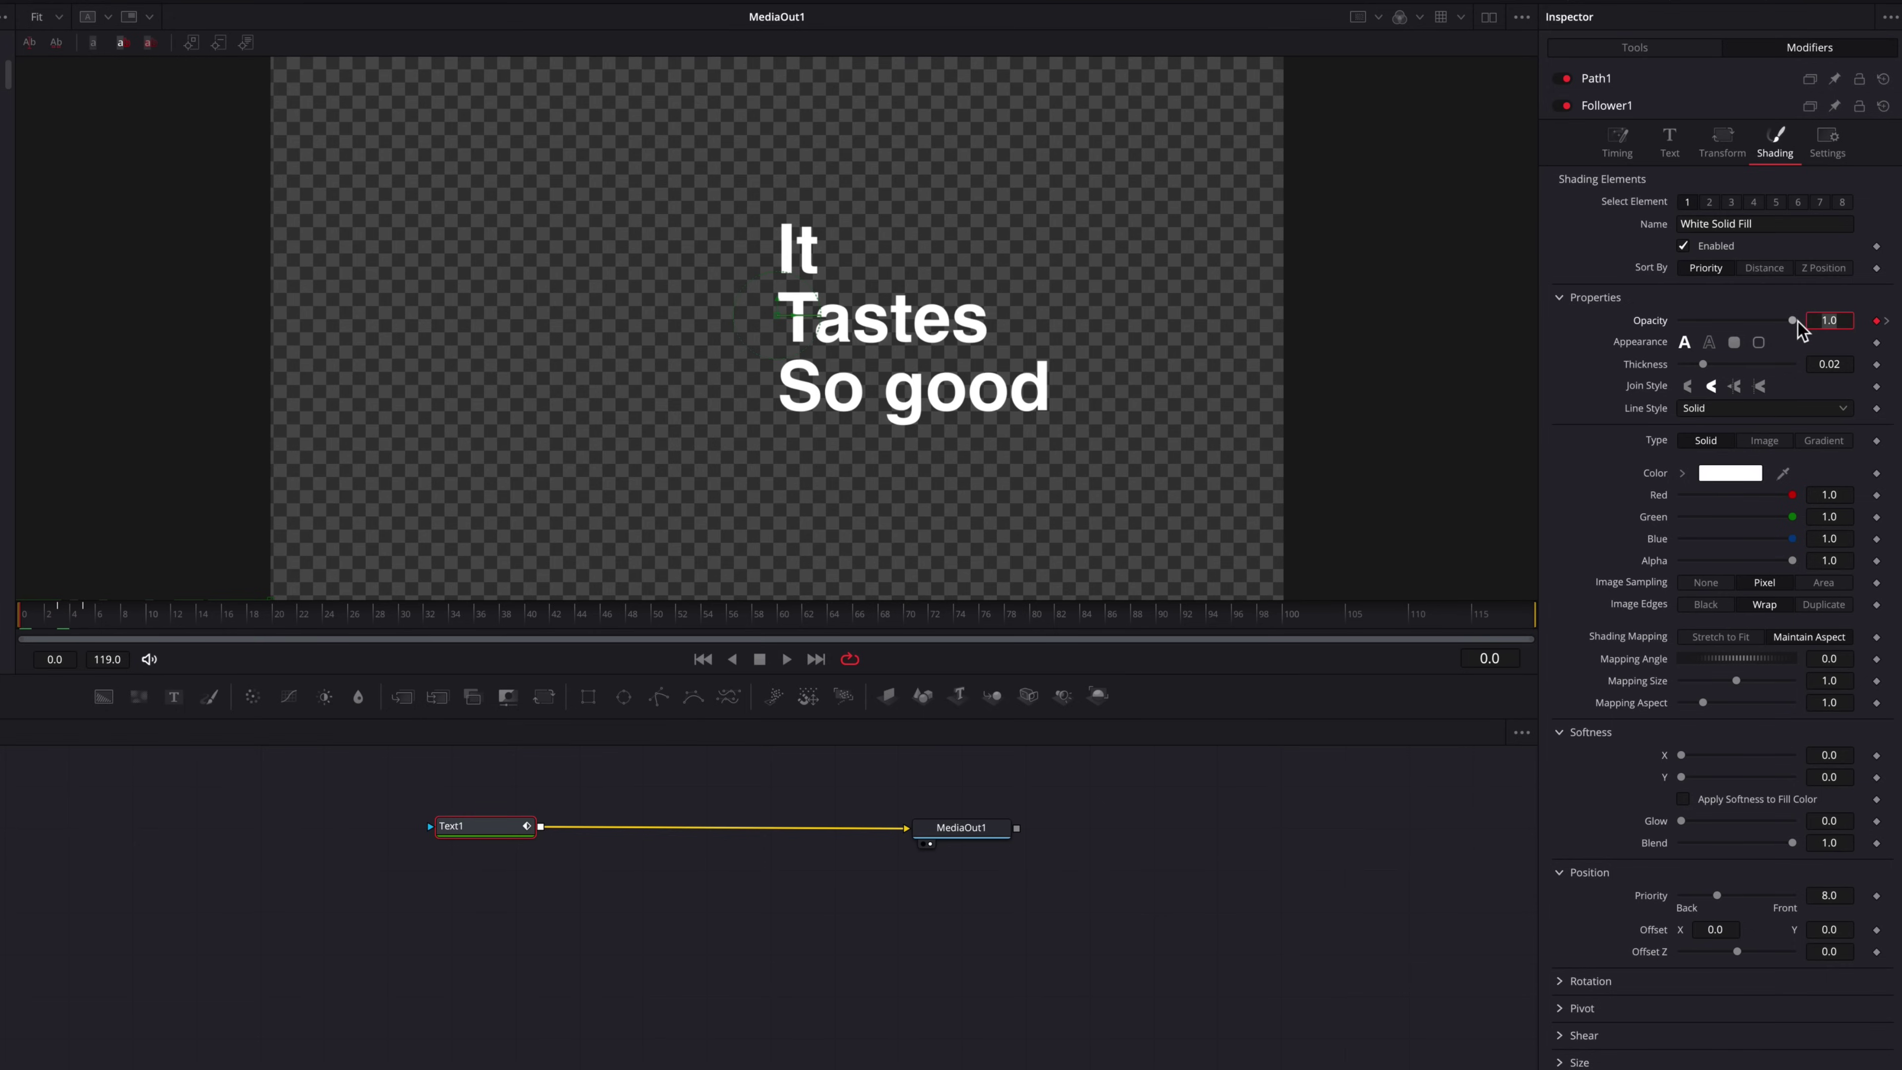
{"action": "left_click_drag", "start_coordinate": [1783, 321], "coordinate": [1634, 346]}
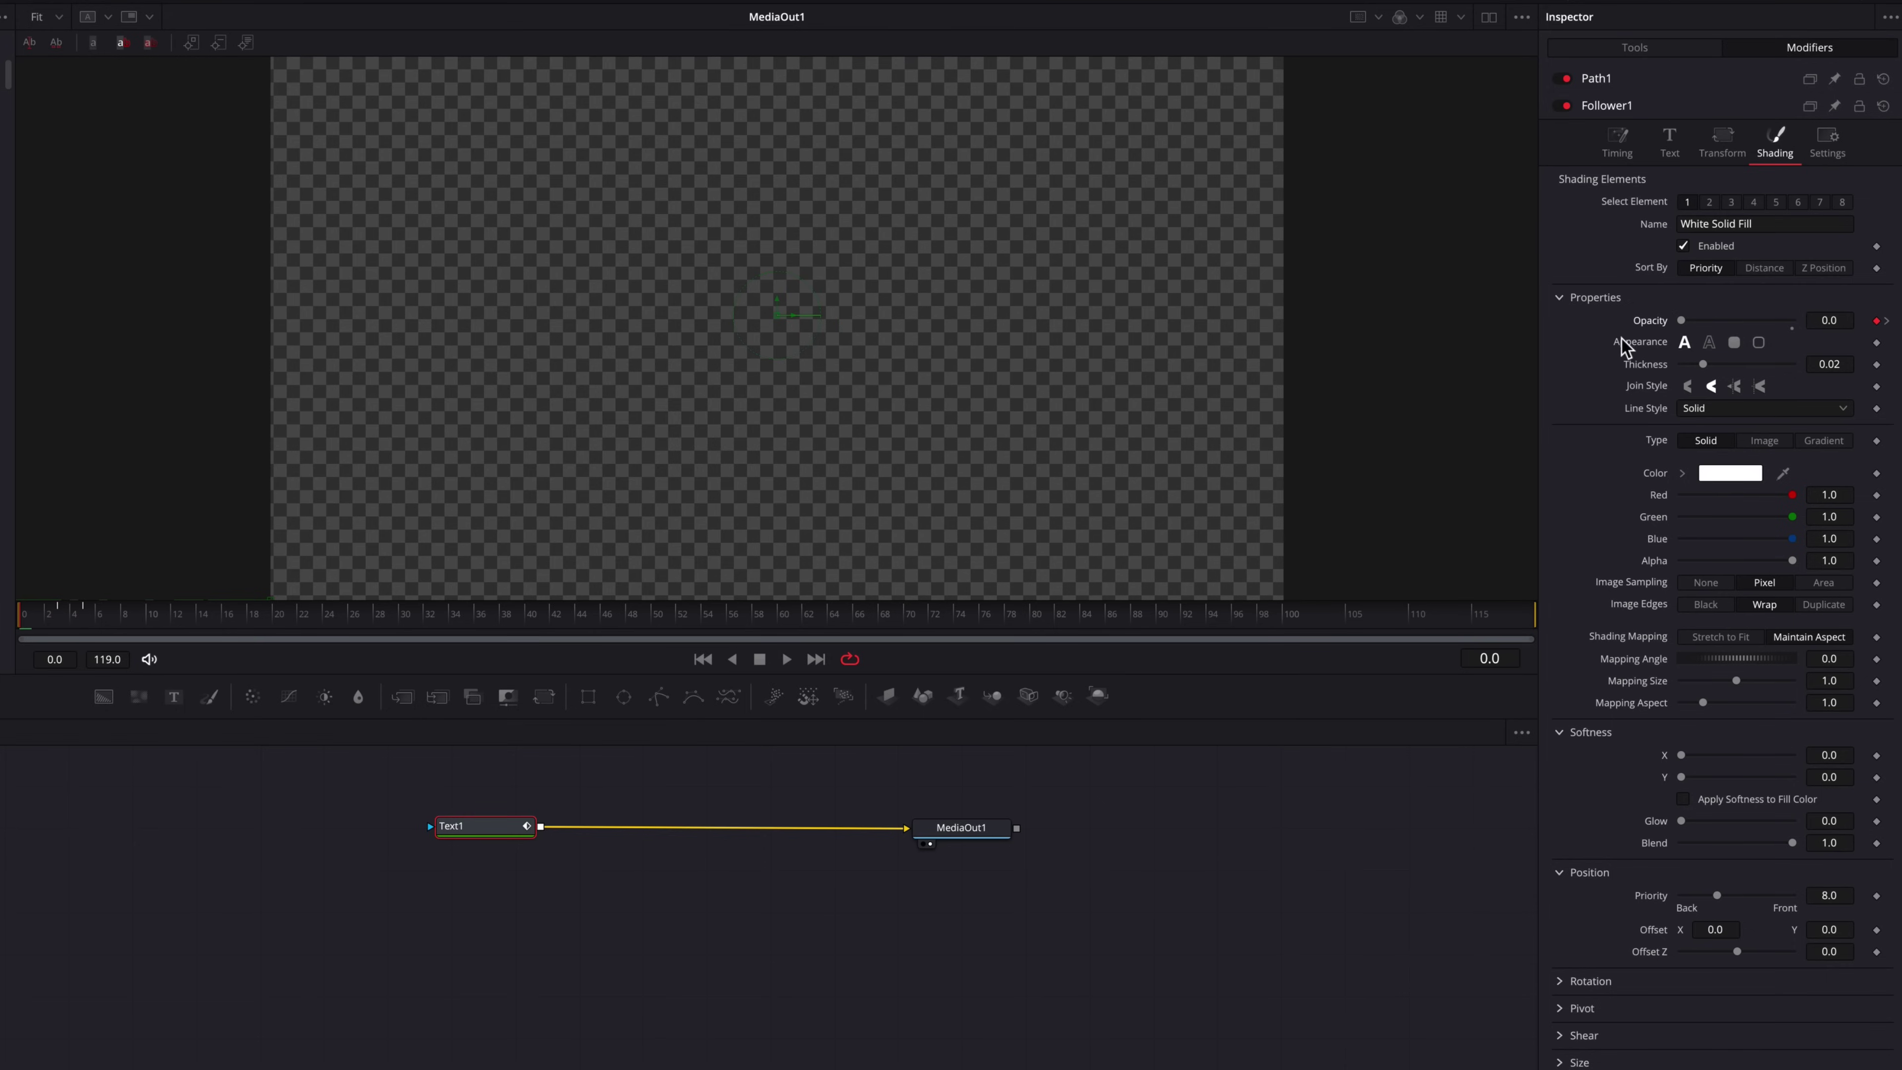
Play the line animation with the opacity fade-in twice from frame 0.
{"action": "key", "text": "space"}
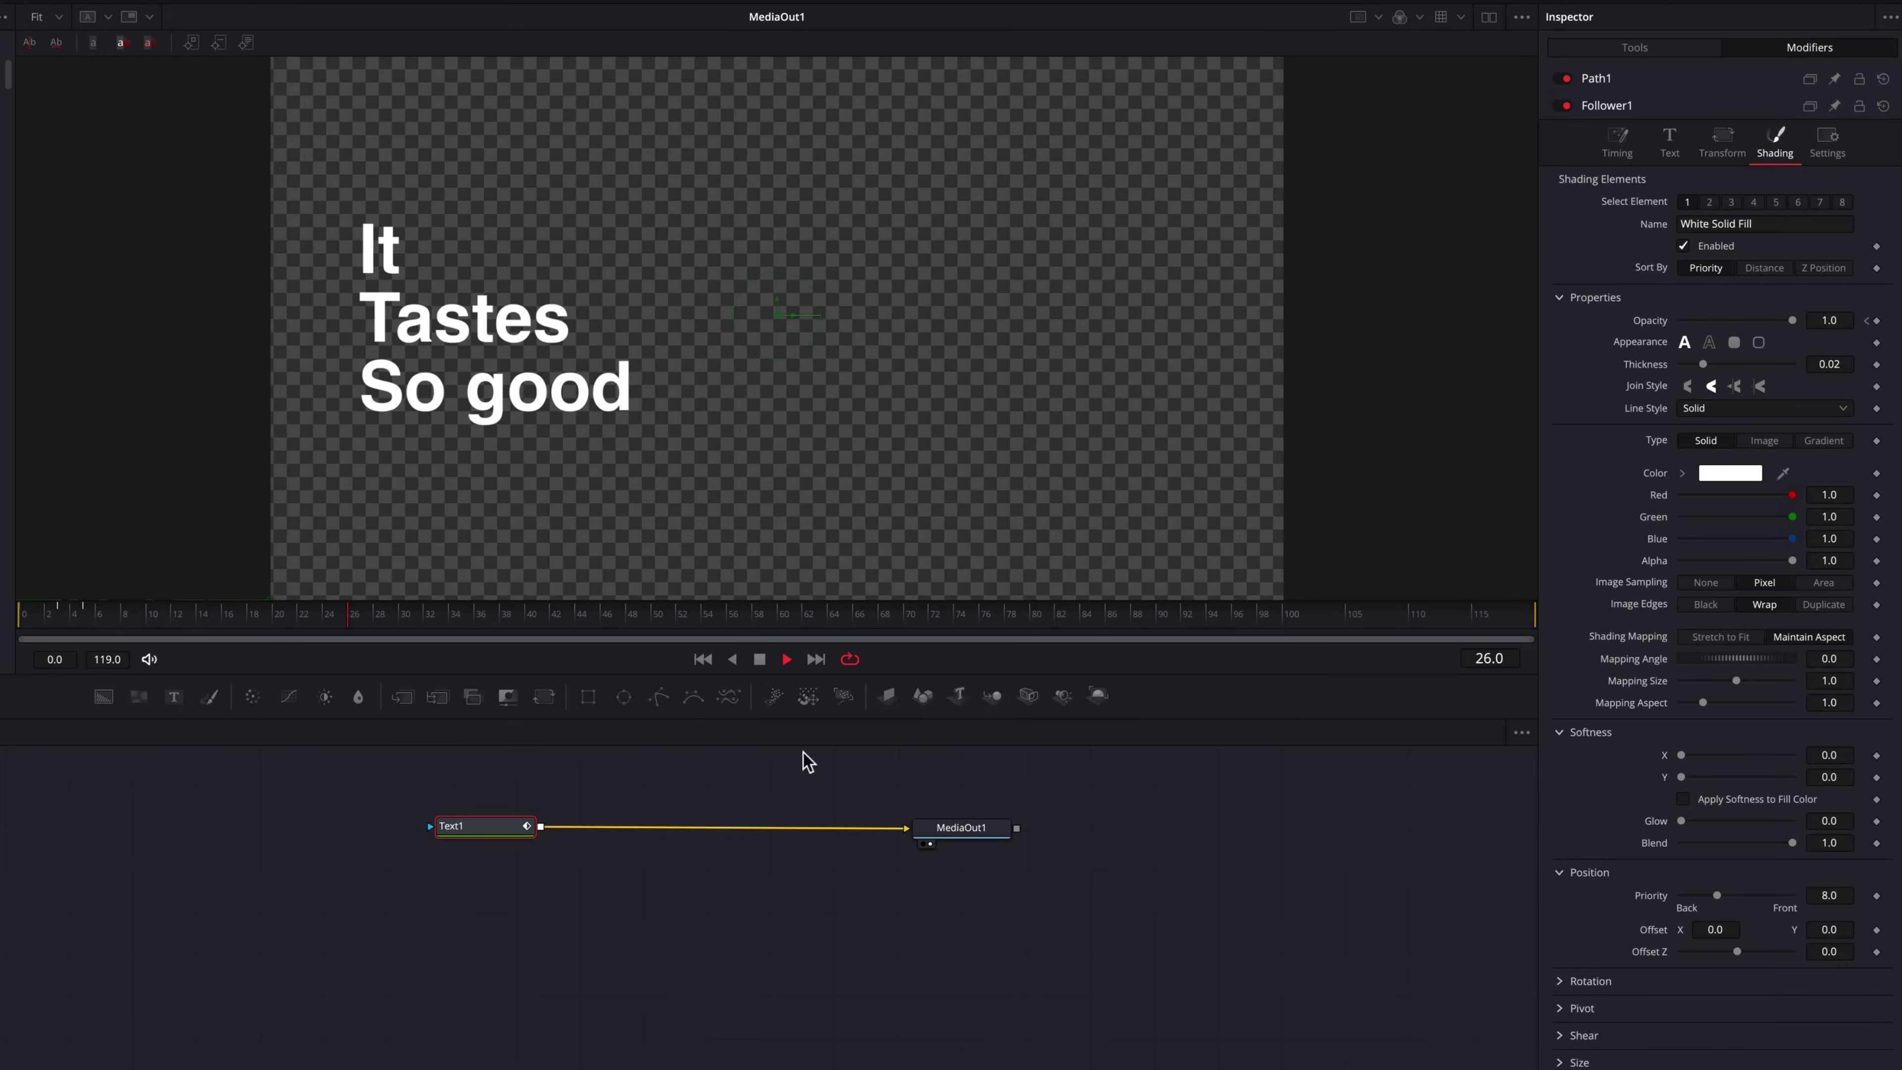
{"action": "mouse_move", "coordinate": [65, 633]}
{"action": "left_mouse_down"}
{"action": "mouse_move", "coordinate": [31, 629]}
{"action": "mouse_move", "coordinate": [258, 643]}
{"action": "mouse_move", "coordinate": [40, 635]}
{"action": "left_mouse_up"}
{"action": "key", "text": "space"}
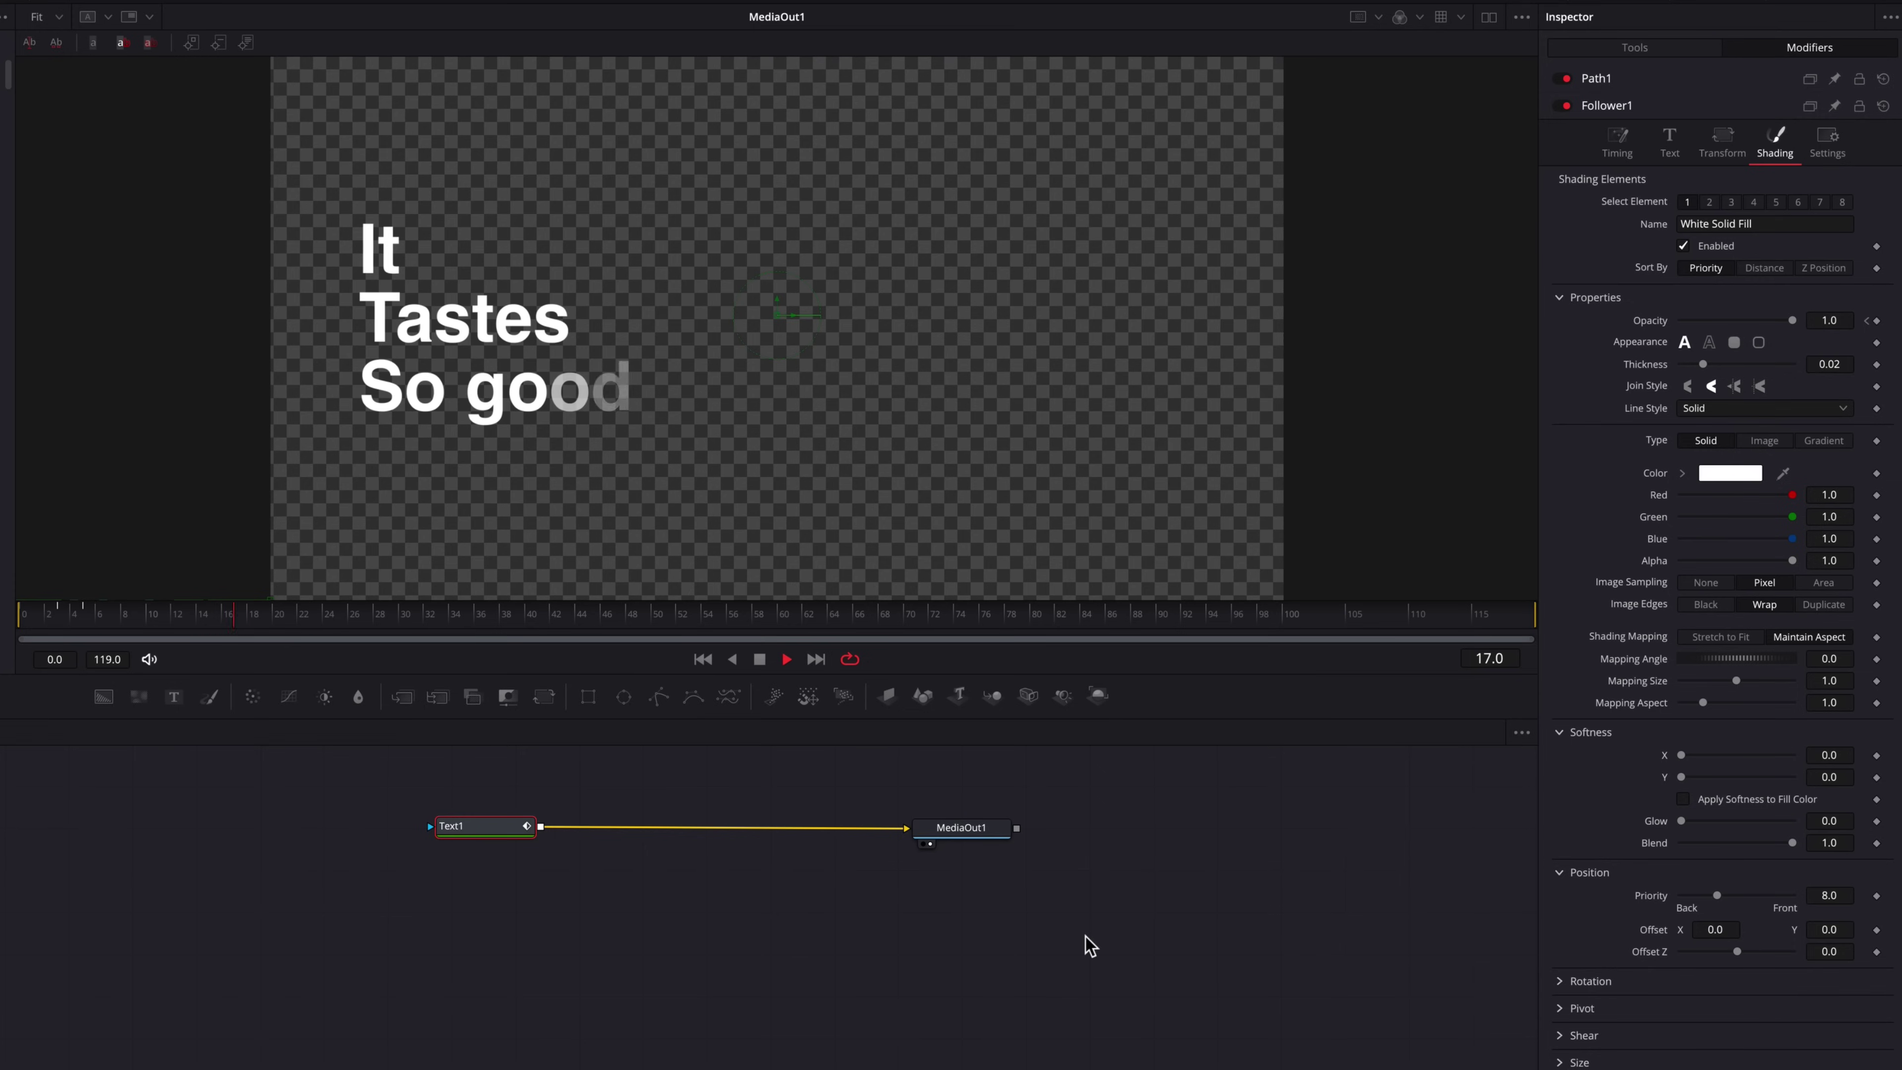